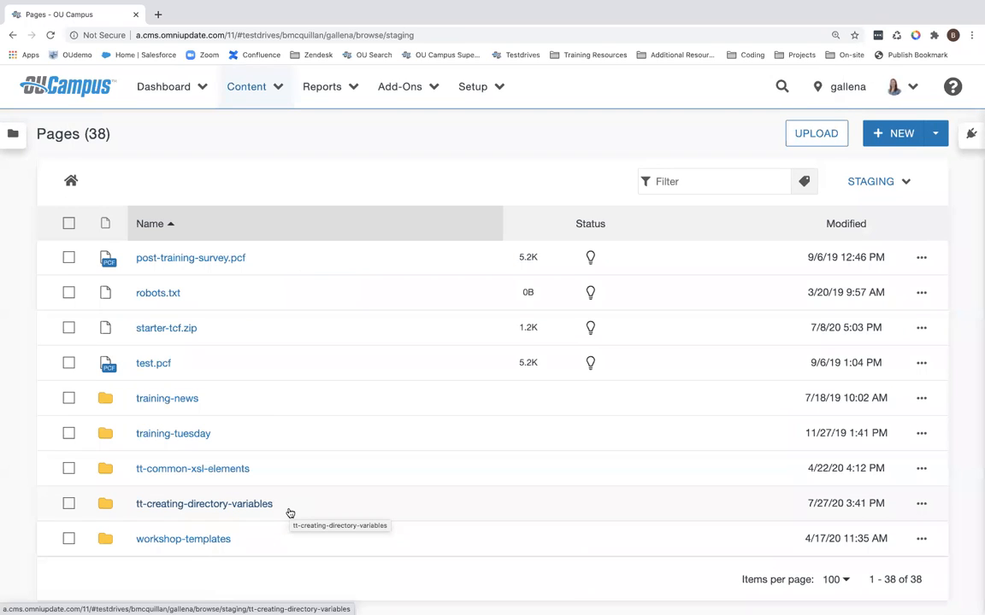
Step: Open the tt-creating-directory-variables folder's access settings, review the directory variable options, and cancel
left_click(923, 506)
left_click(688, 504)
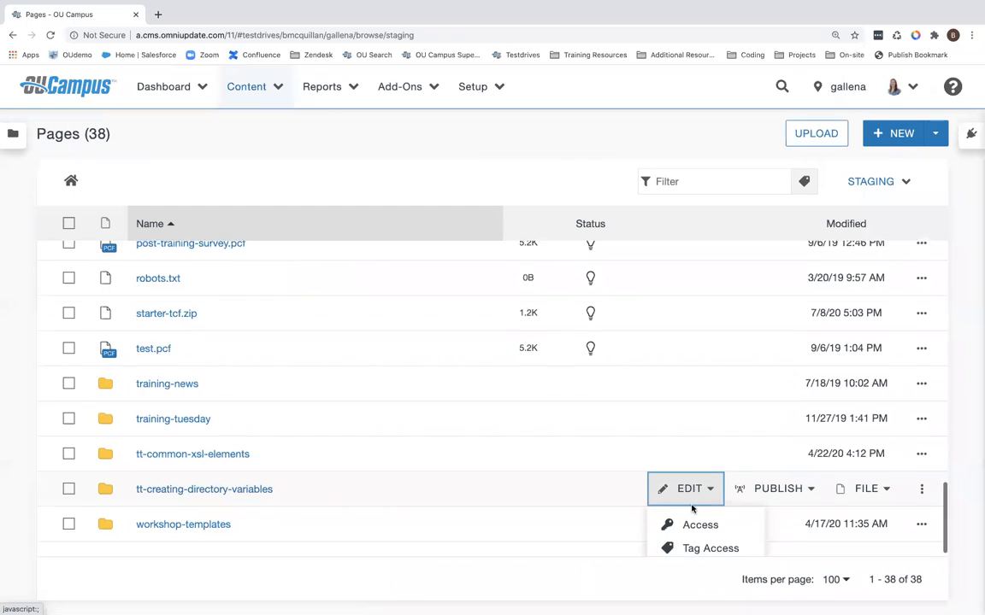
left_click(730, 519)
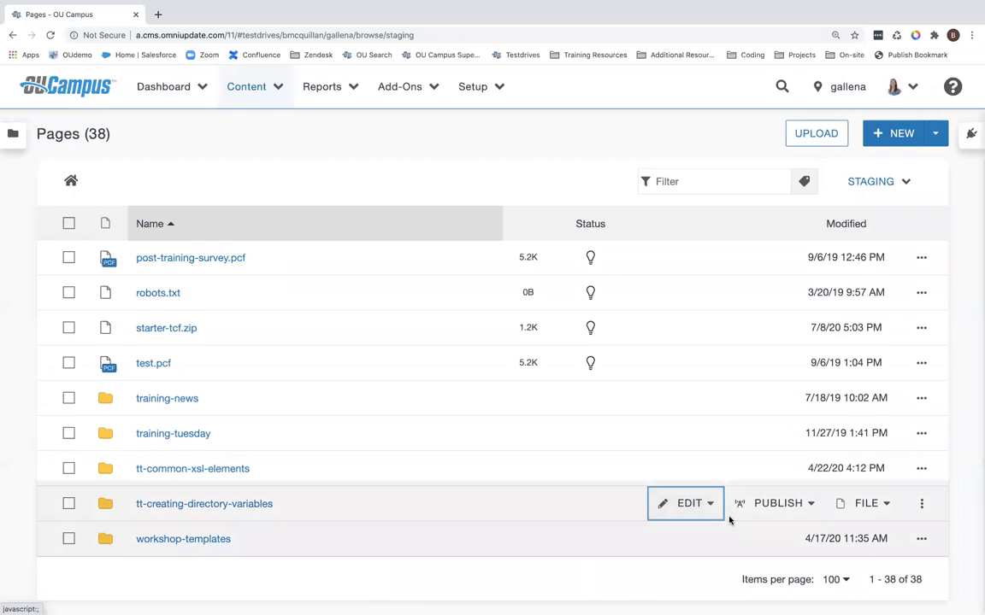
scroll(291, 415, "down", 5)
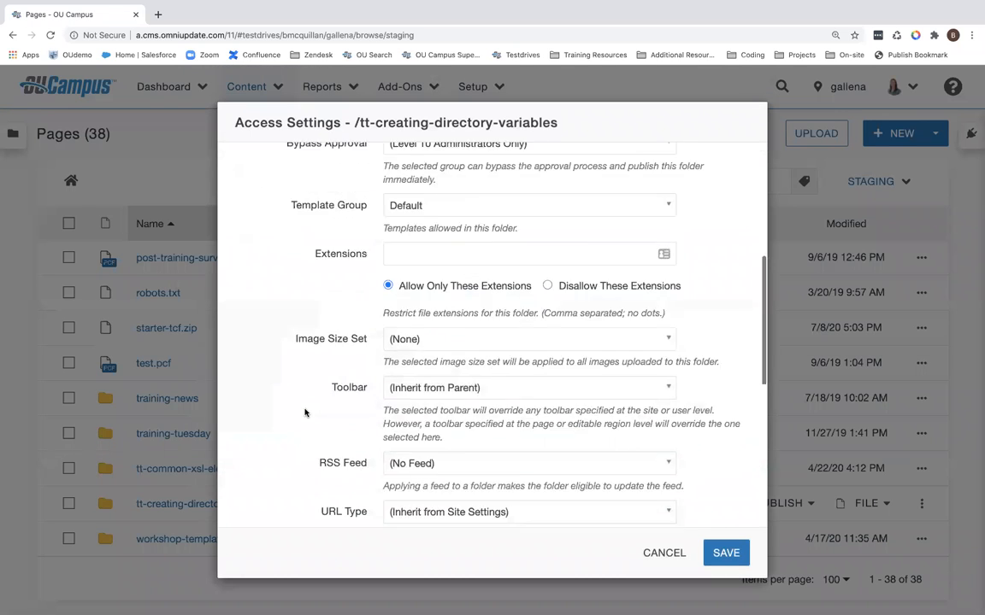
scroll(304, 413, "down", 3)
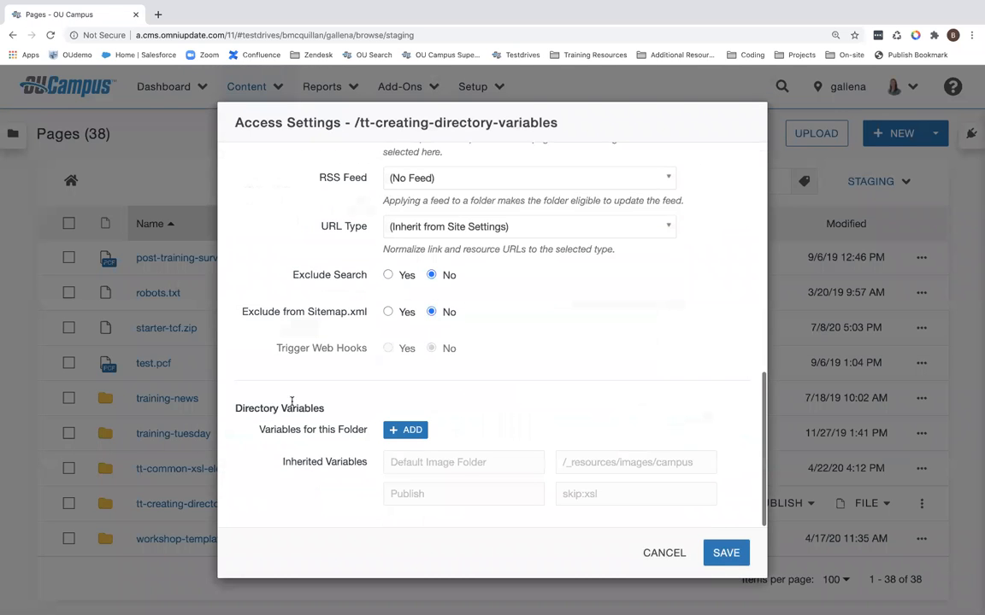
left_click(388, 435)
left_click(423, 465)
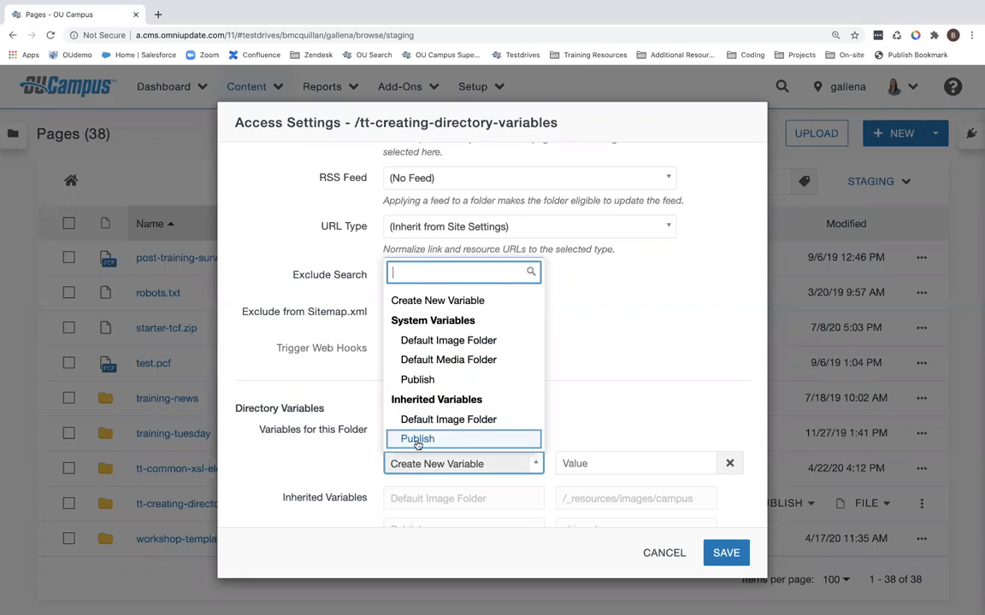
left_click(316, 396)
scroll(342, 461, "down", 1)
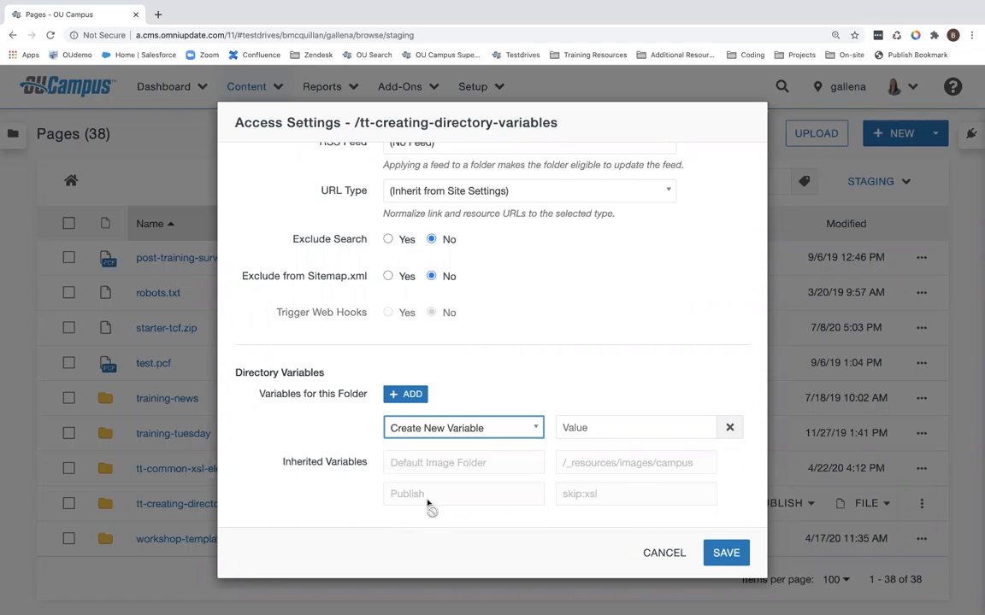
left_click(506, 429)
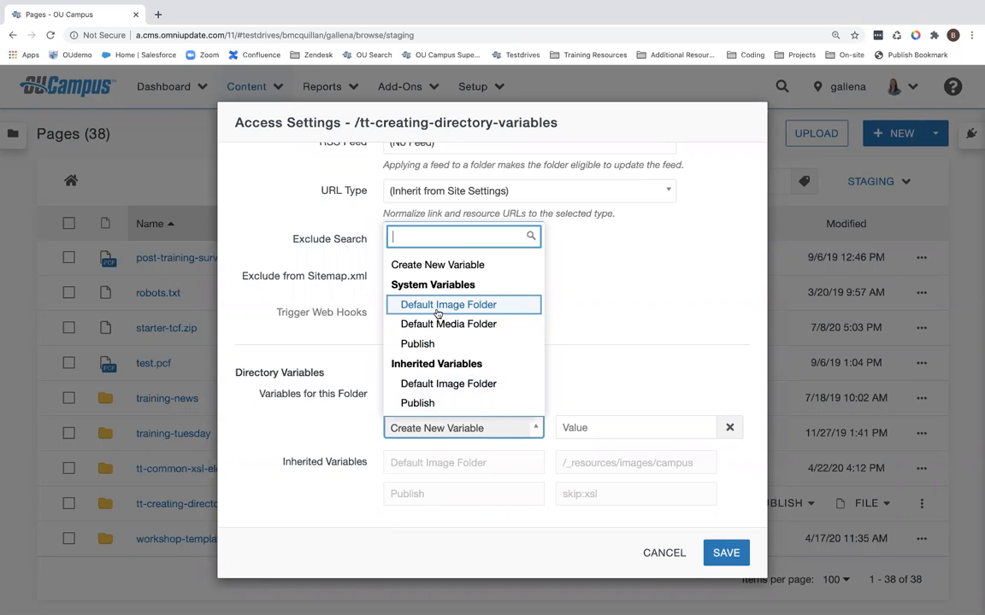
left_click(663, 553)
left_click(662, 553)
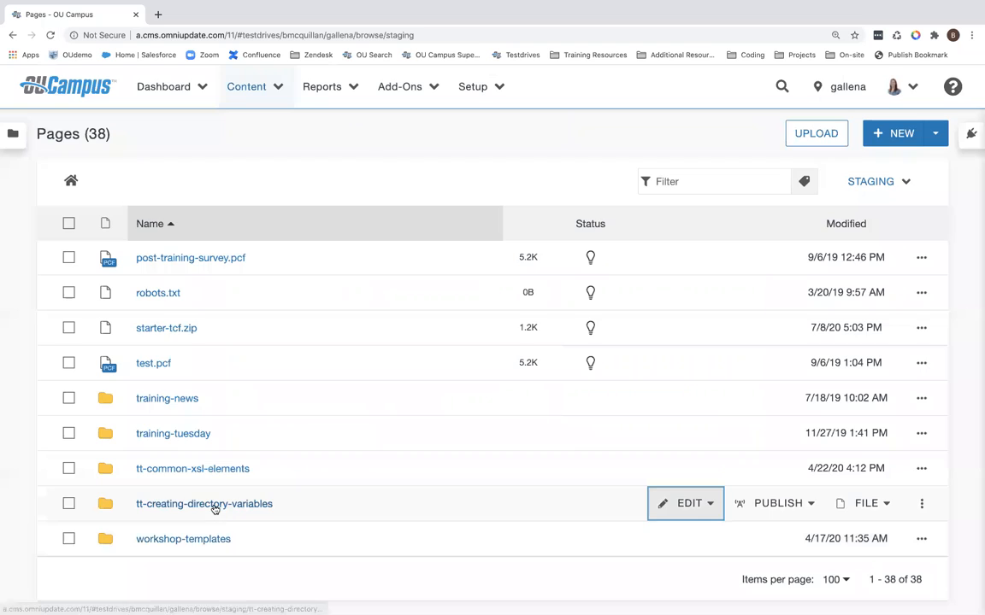
Step: Open the tt-creating-directory-variables folder and review its current folder access settings without saving
left_click(213, 507)
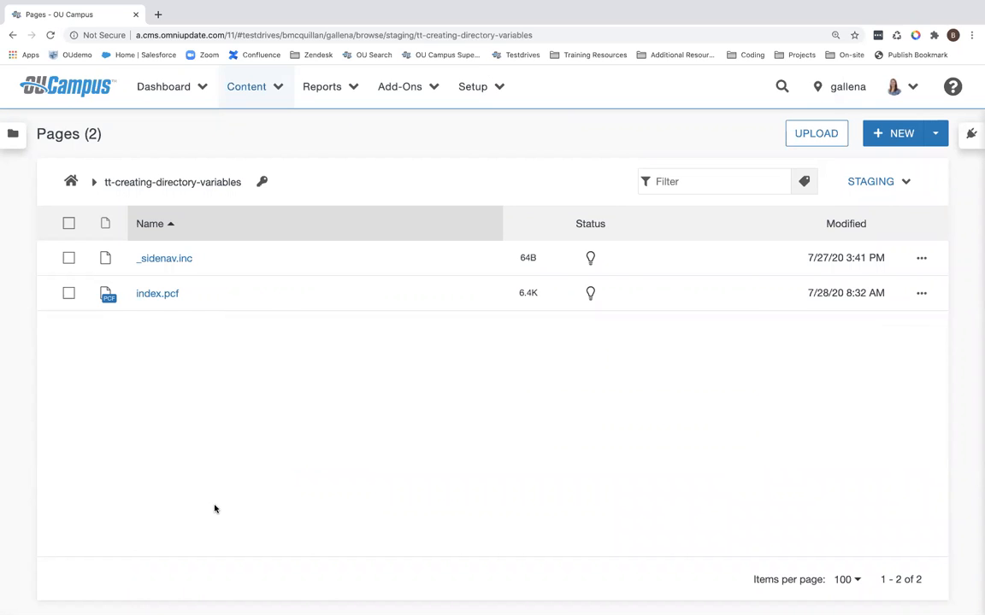
left_click(262, 183)
scroll(278, 374, "down", 5)
scroll(278, 374, "down", 3)
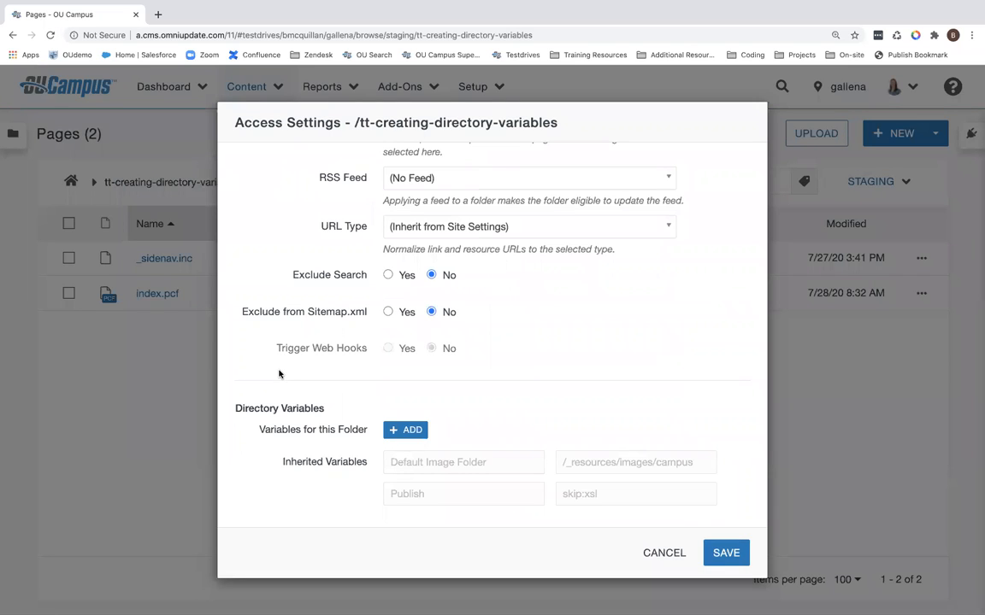
left_click(665, 554)
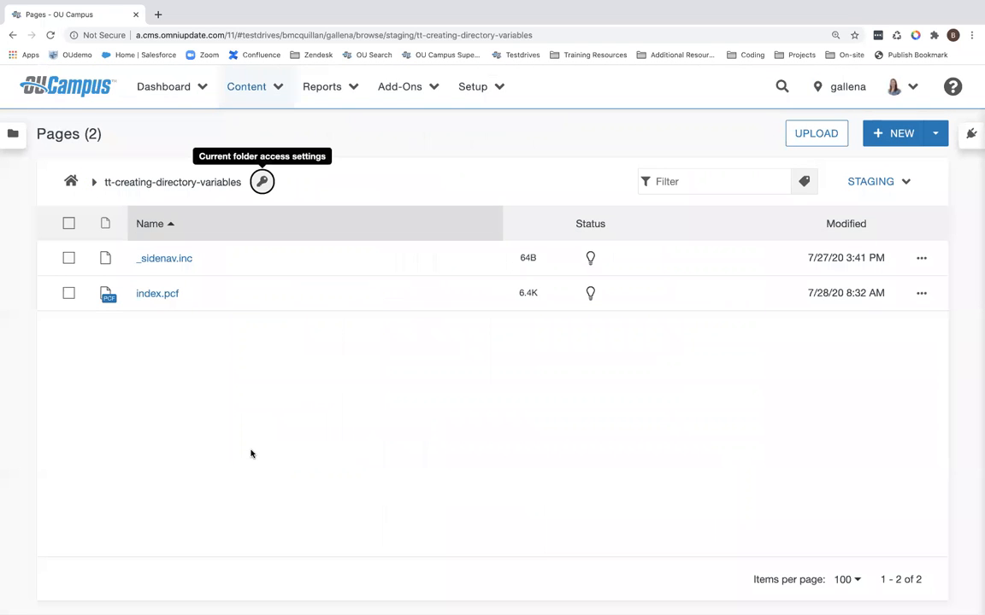
Step: Open index.pcf and enter the editor for its main content region
left_click(157, 298)
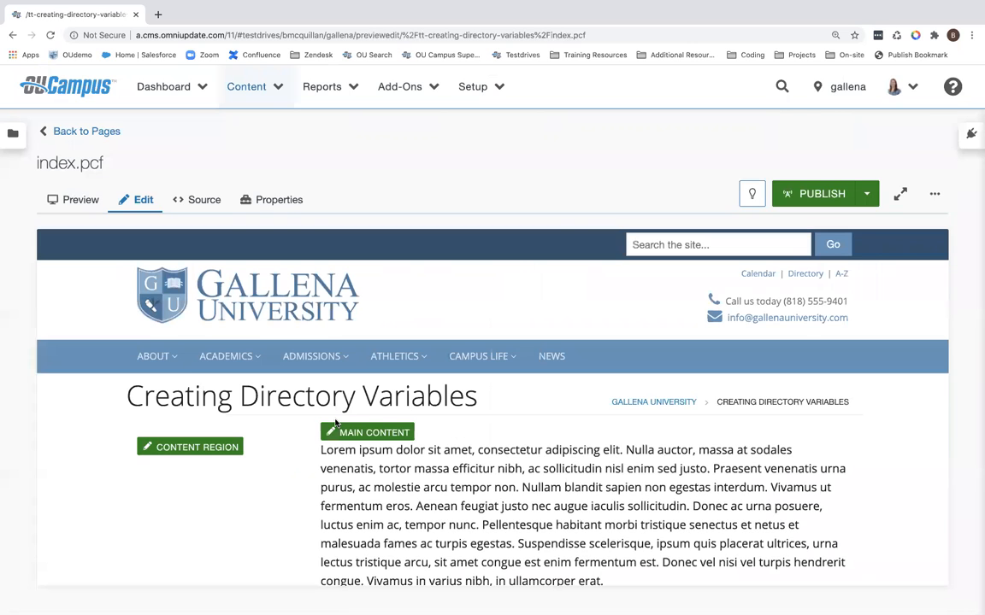
scroll(335, 424, "down", 2)
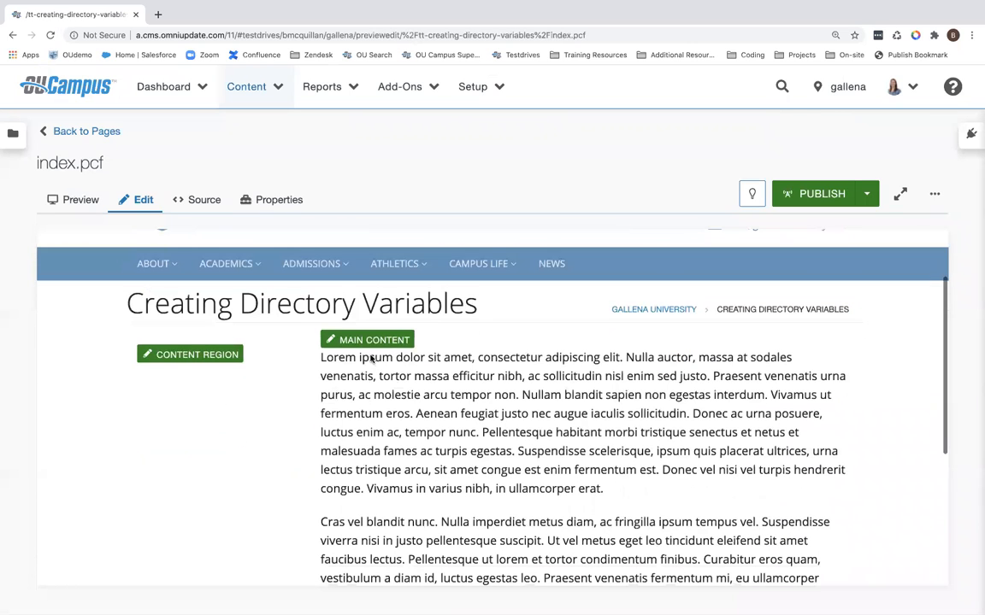
left_click(386, 436)
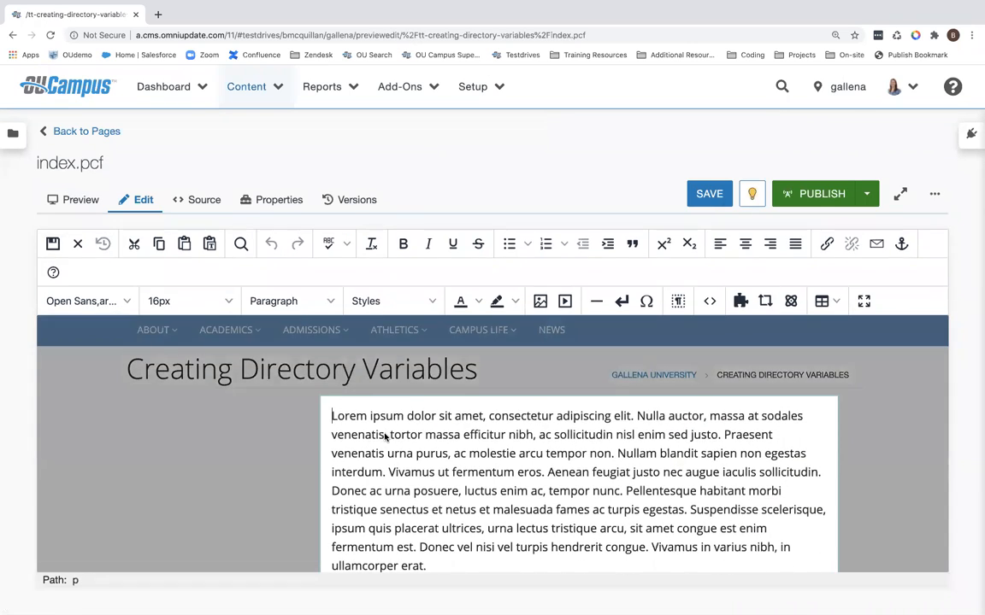
key("super+minus")
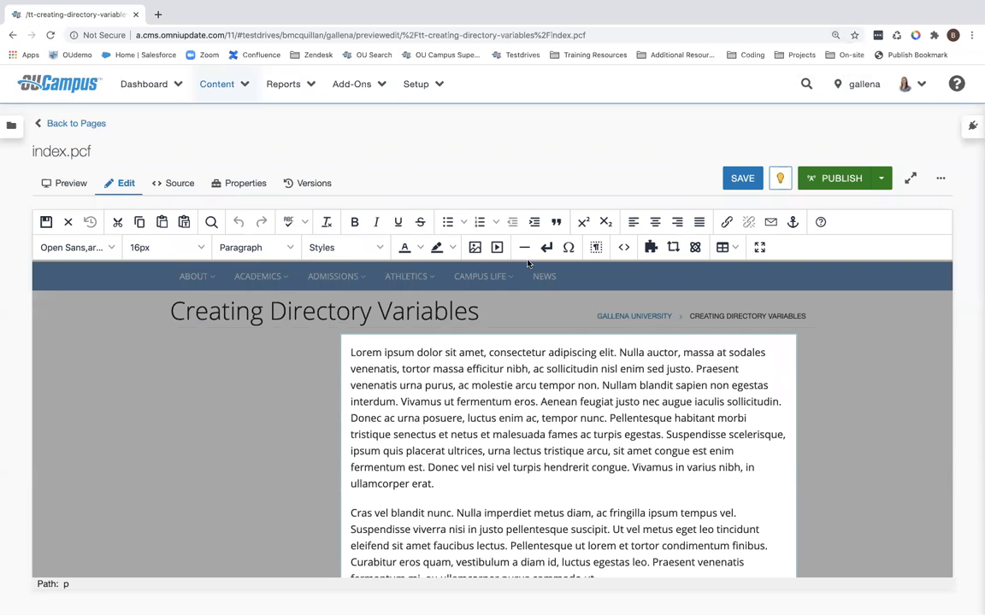
Step: Check which folder the image browser opens by default, then cancel inserting an image
left_click(475, 248)
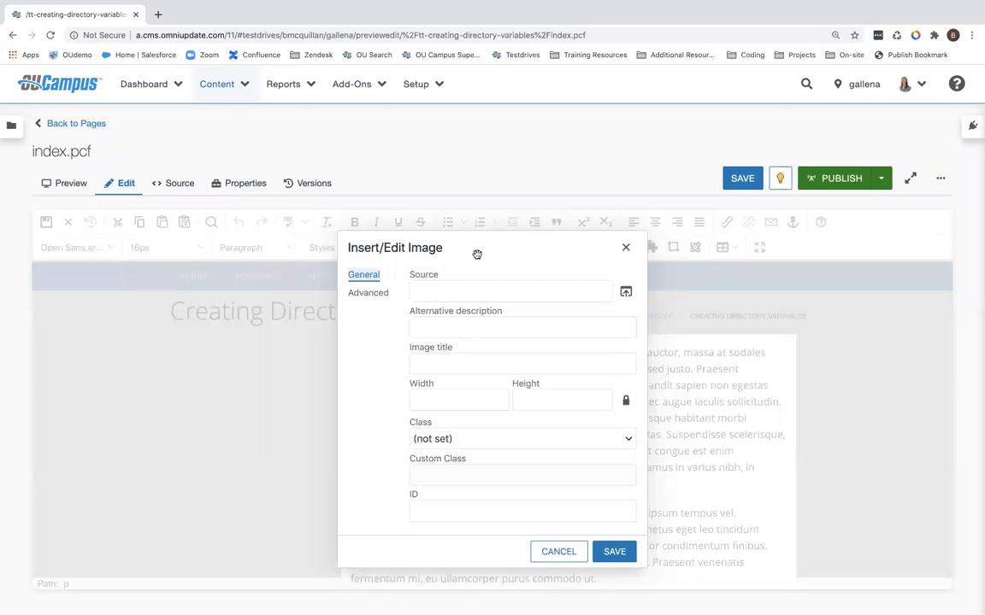
left_click(625, 291)
left_click_drag(457, 205, 234, 202)
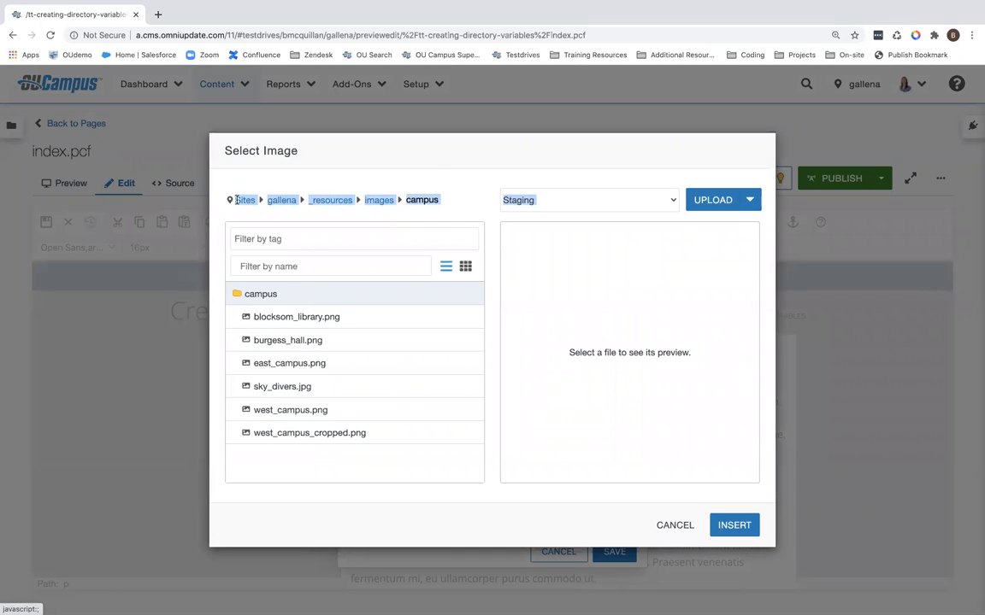
left_click(434, 176)
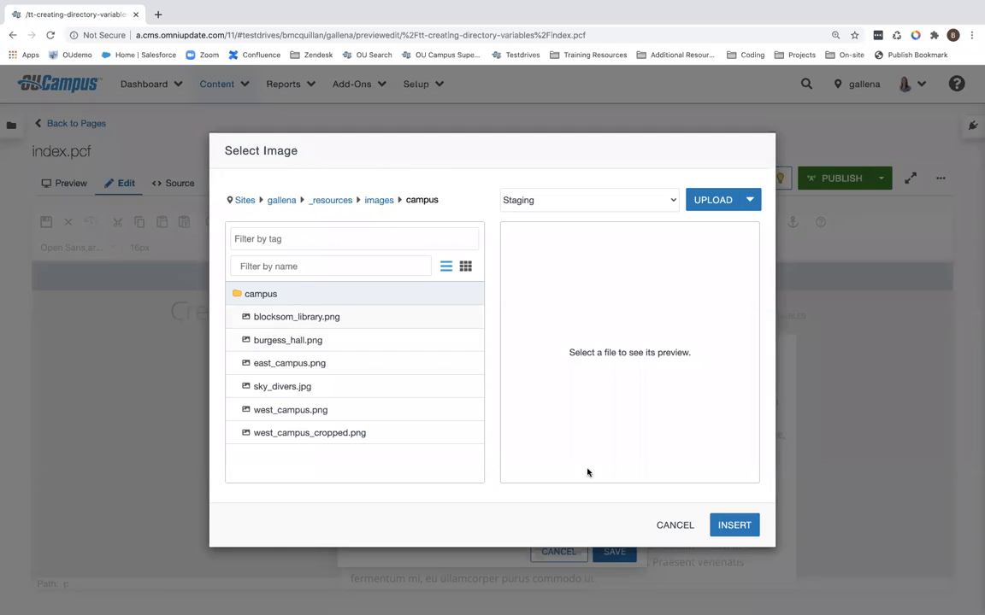
left_click(675, 523)
left_click(558, 552)
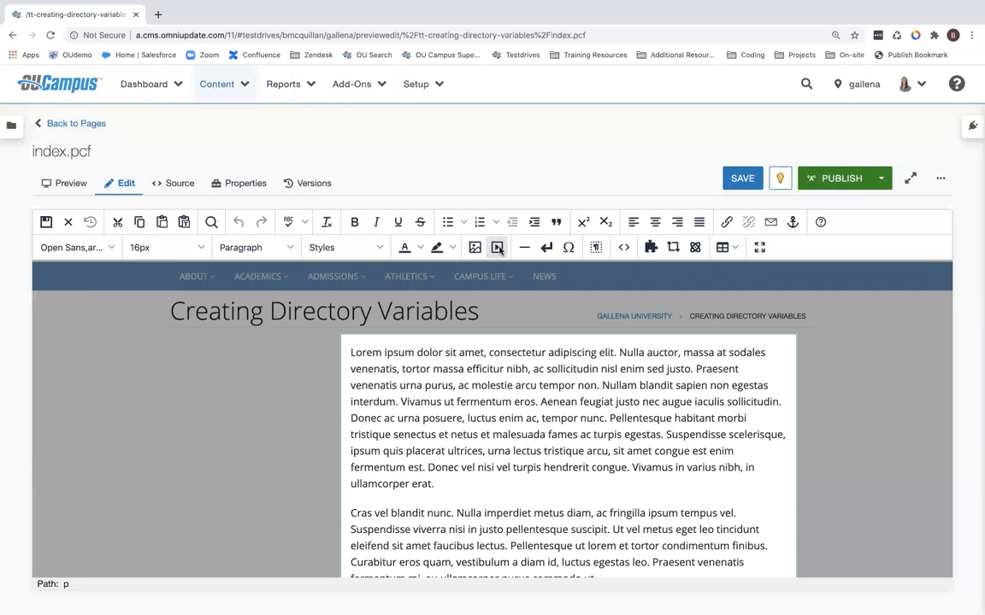
Step: Check which folder the media browser opens by default, cancel inserting media, and return to the pages list
left_click(497, 247)
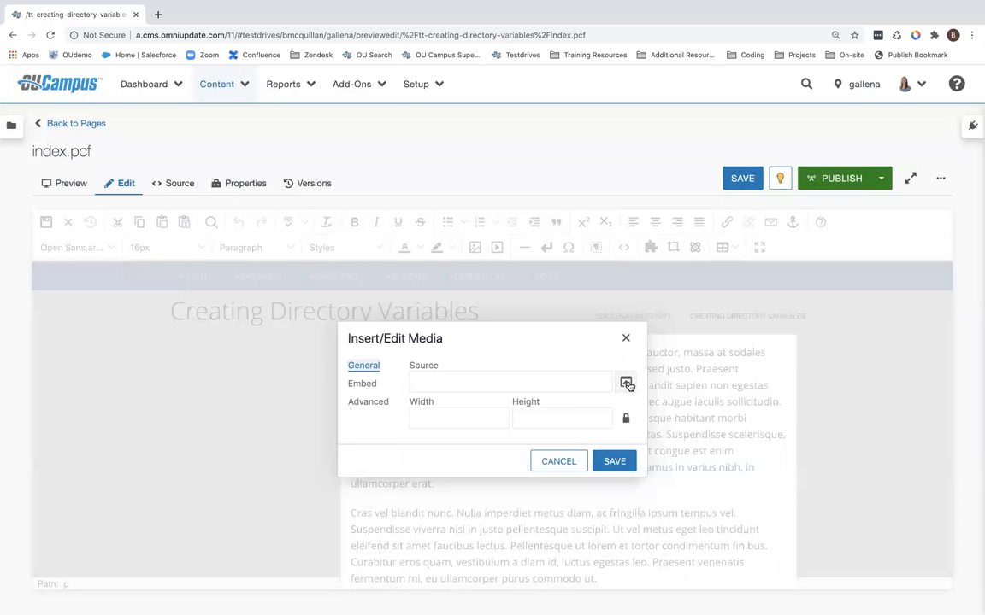
left_click(627, 383)
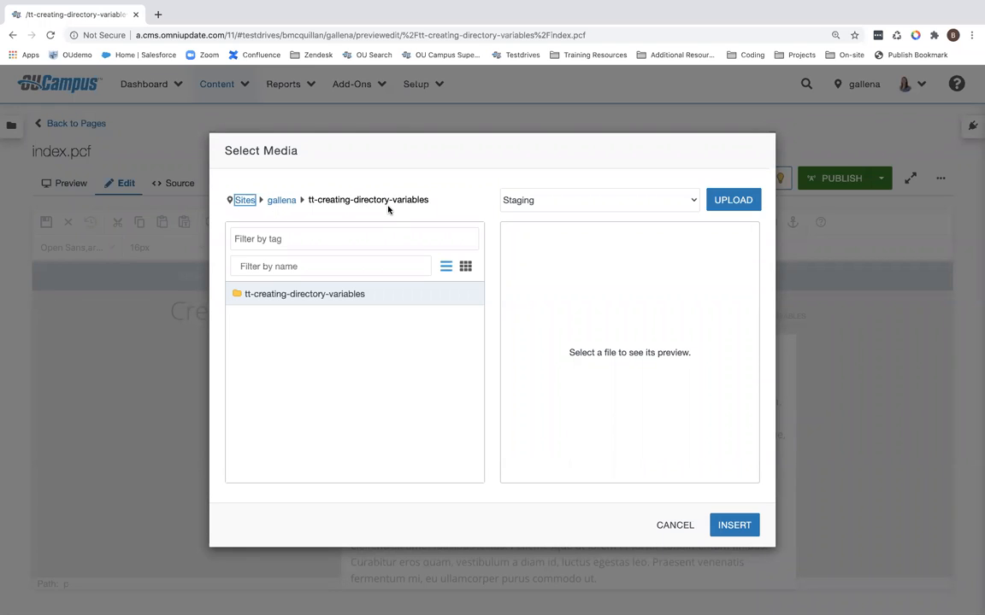
left_click(668, 526)
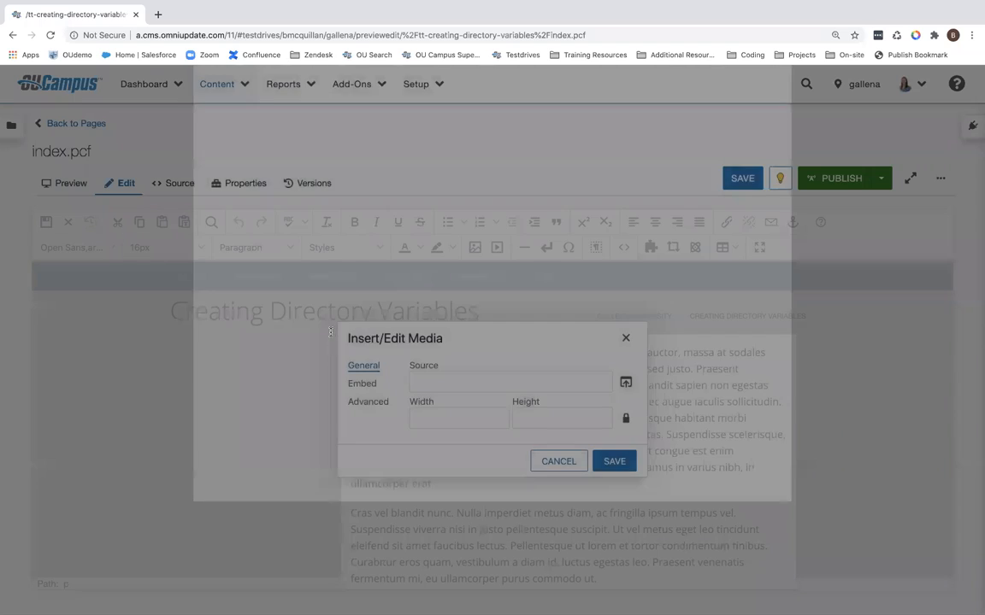
left_click(572, 464)
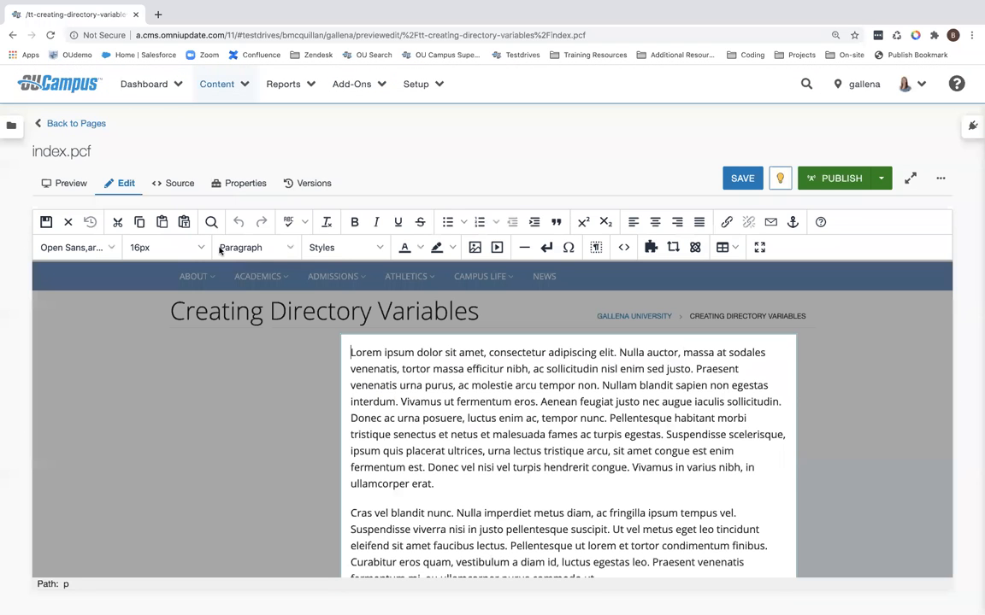
left_click(80, 126)
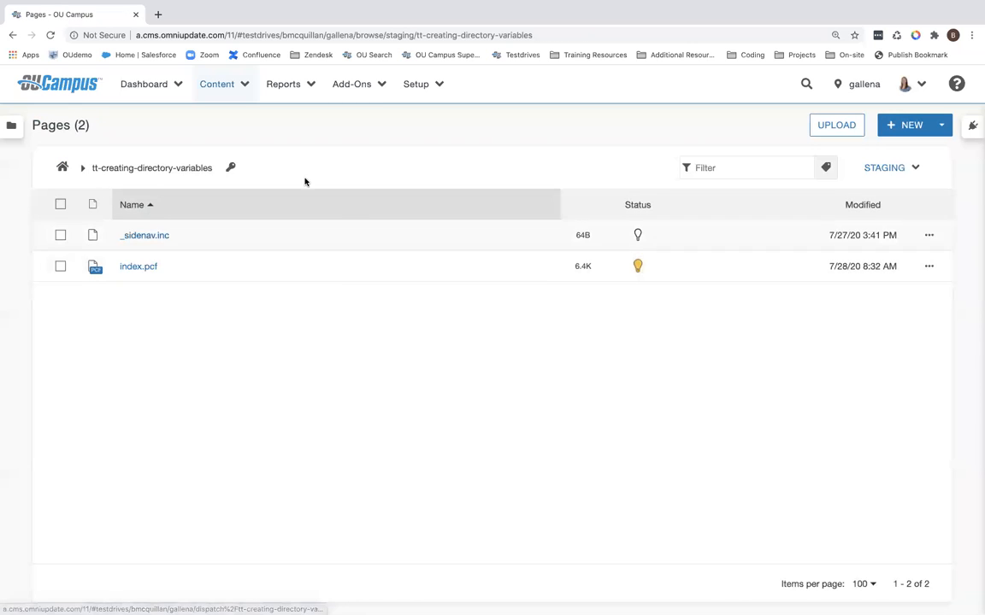
Step: Add a Default Image Folder directory variable for this folder with the value /images
left_click(230, 168)
scroll(386, 359, "down", 10)
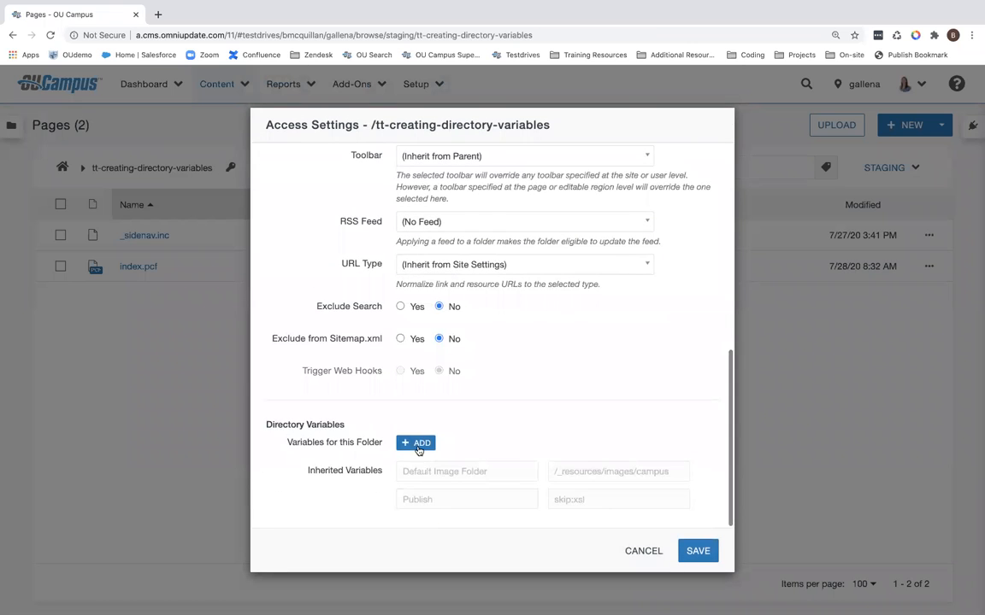
left_click(418, 448)
scroll(470, 427, "down", 1)
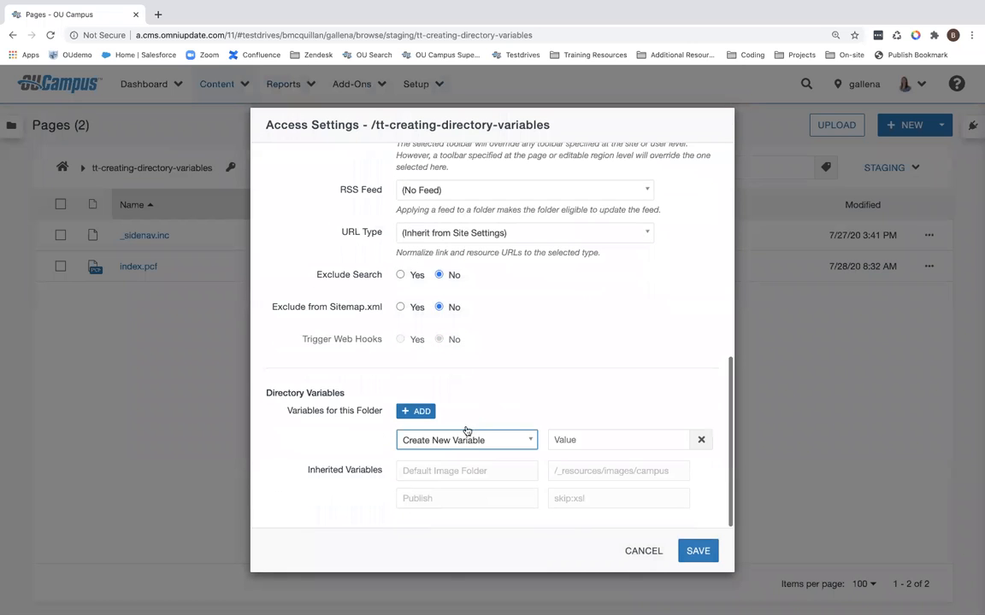
left_click(465, 438)
left_click(456, 336)
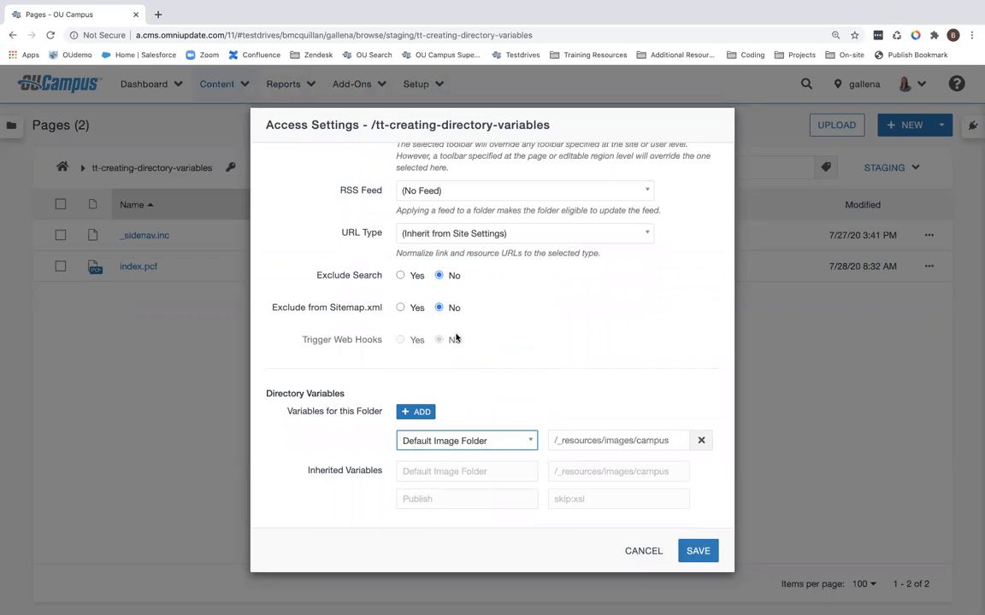
left_click(583, 448)
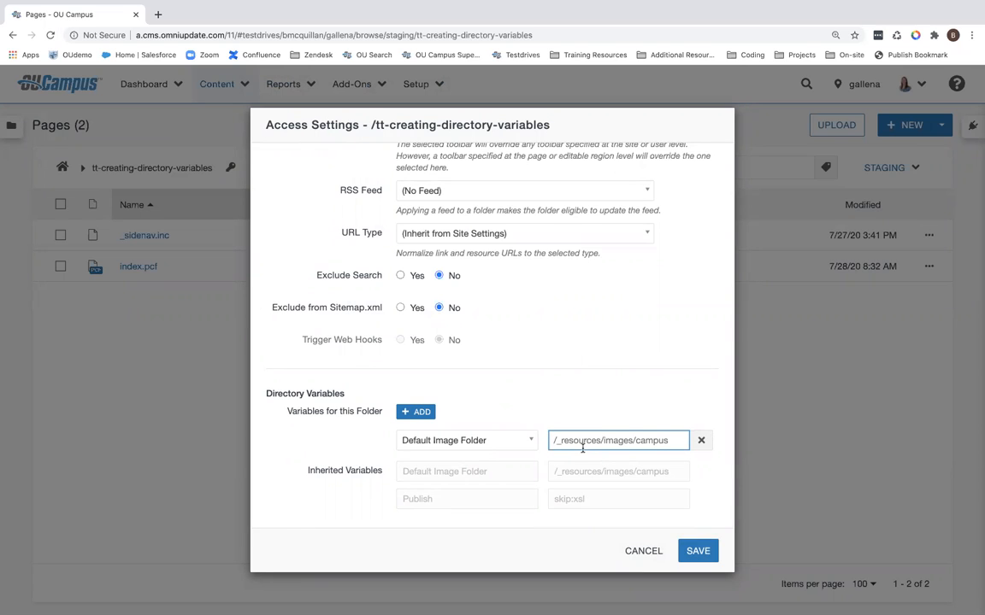
key("ctrl+a")
type("/imag")
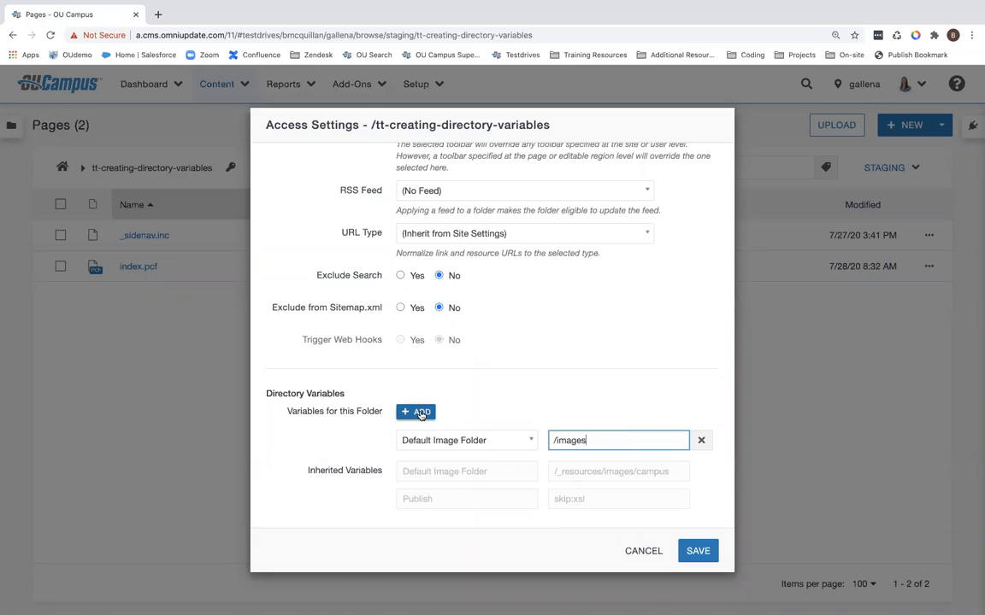
Step: Add a Default Media Folder directory variable with the value /media and save the access settings
left_click(420, 411)
left_click(458, 440)
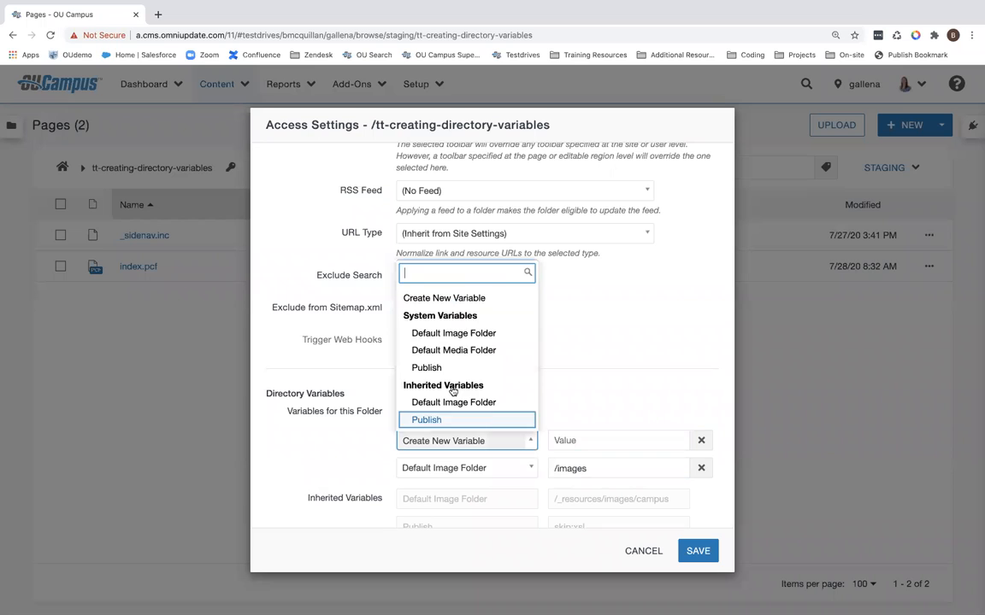
left_click(452, 350)
left_click(571, 441)
type("/media")
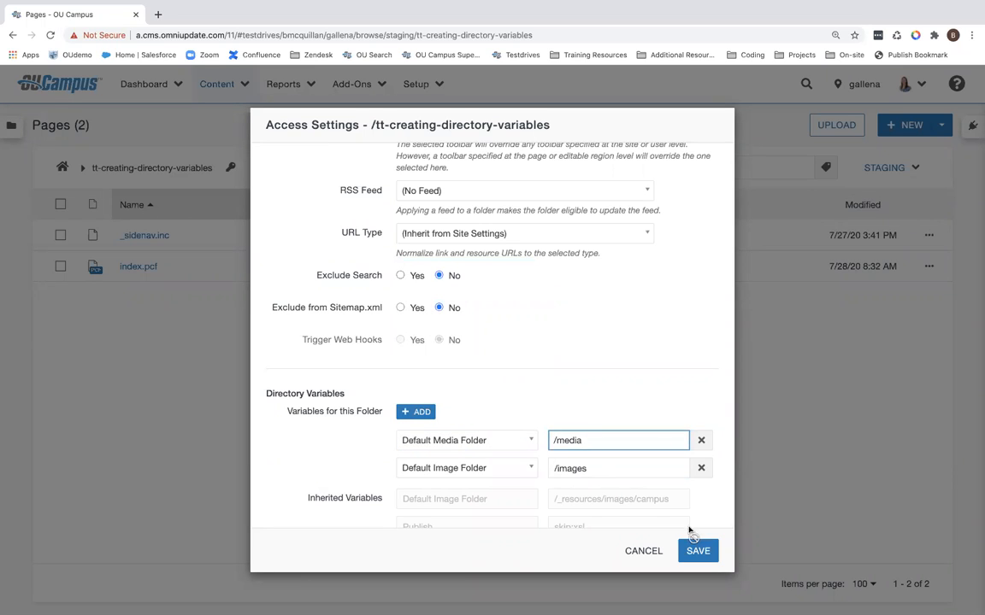
left_click(699, 552)
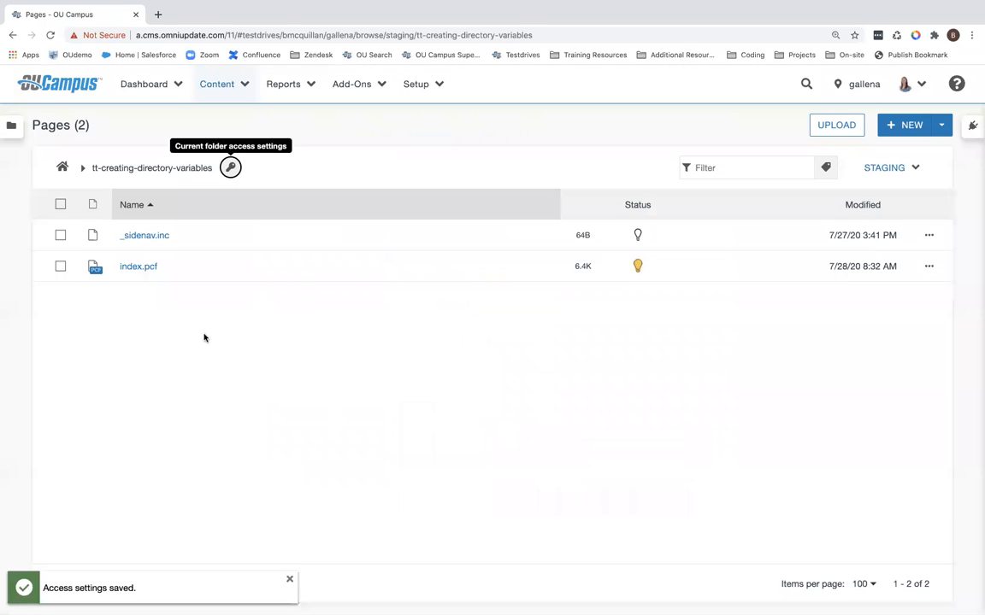
Step: Open index.pcf in the editor and check which folder the image browser opens by default, then cancel inserting an image
left_click(140, 268)
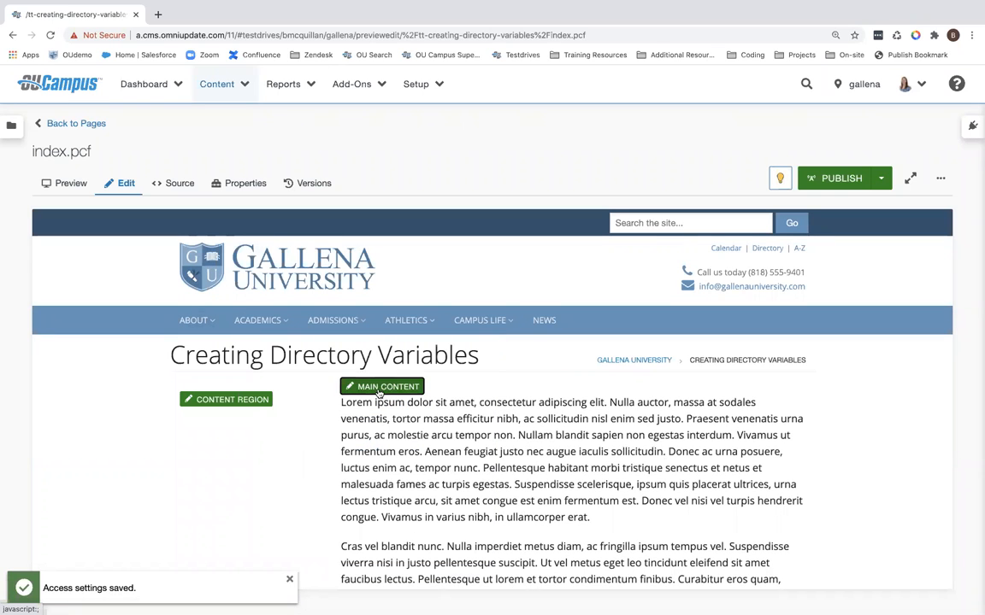
left_click(377, 457)
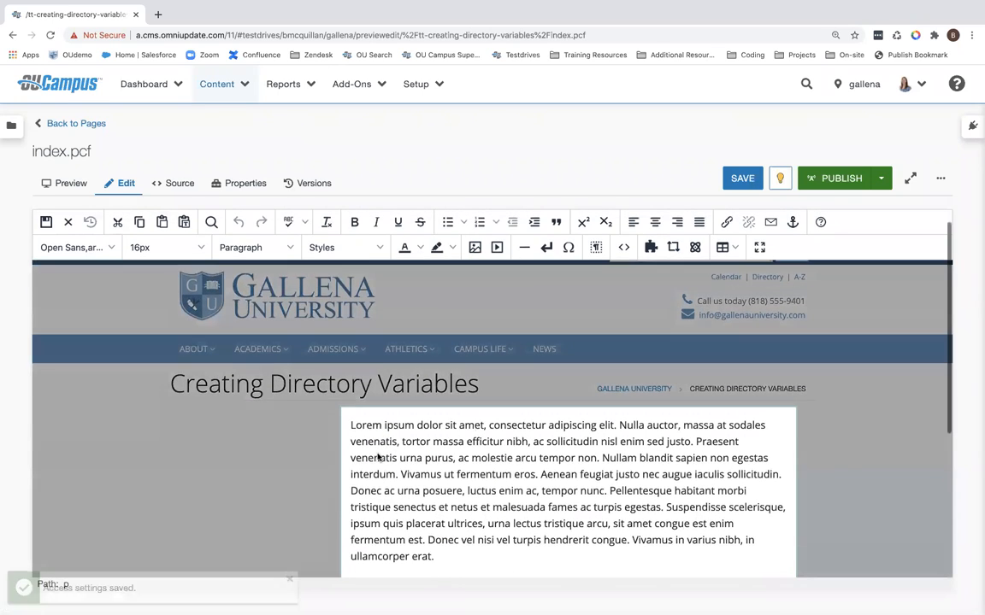
scroll(382, 457, "down", 1)
left_click(476, 248)
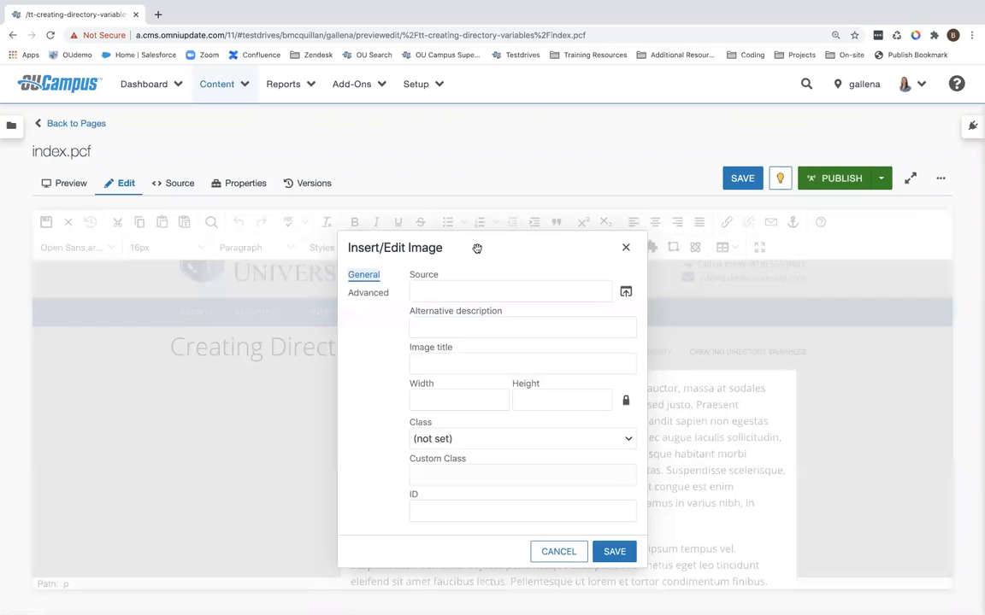
left_click(625, 293)
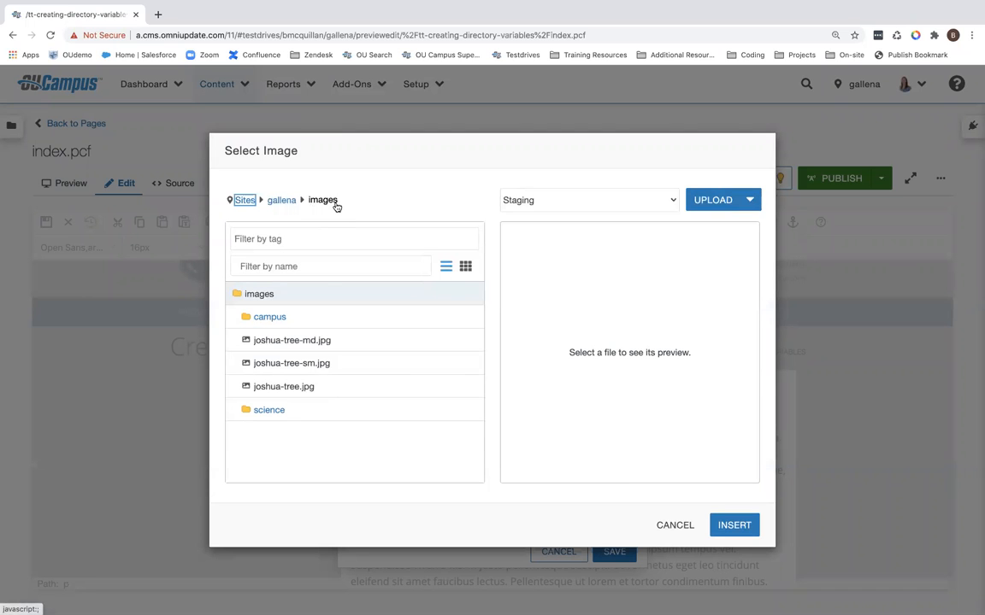
left_click(674, 525)
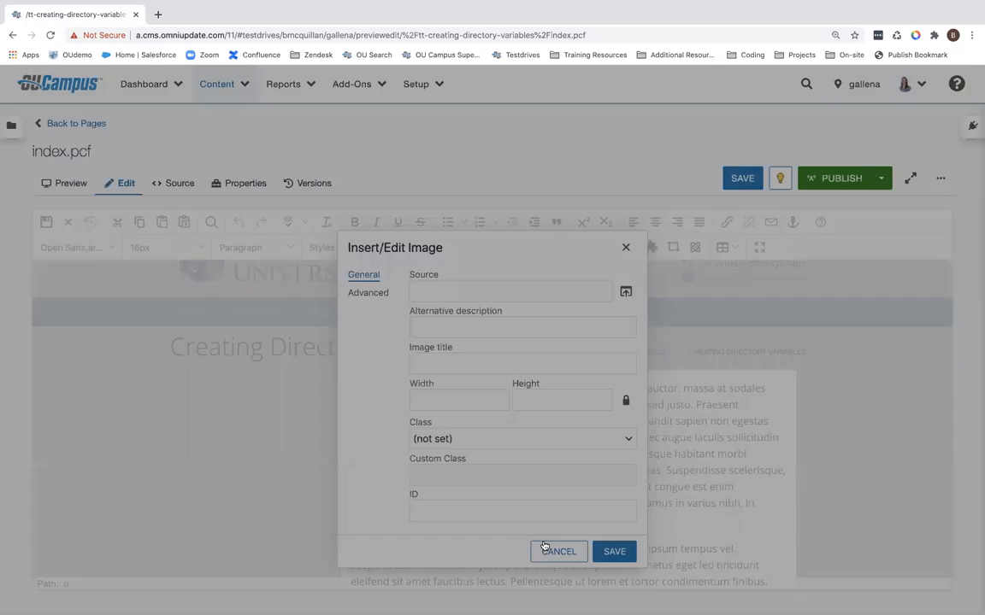
left_click(544, 546)
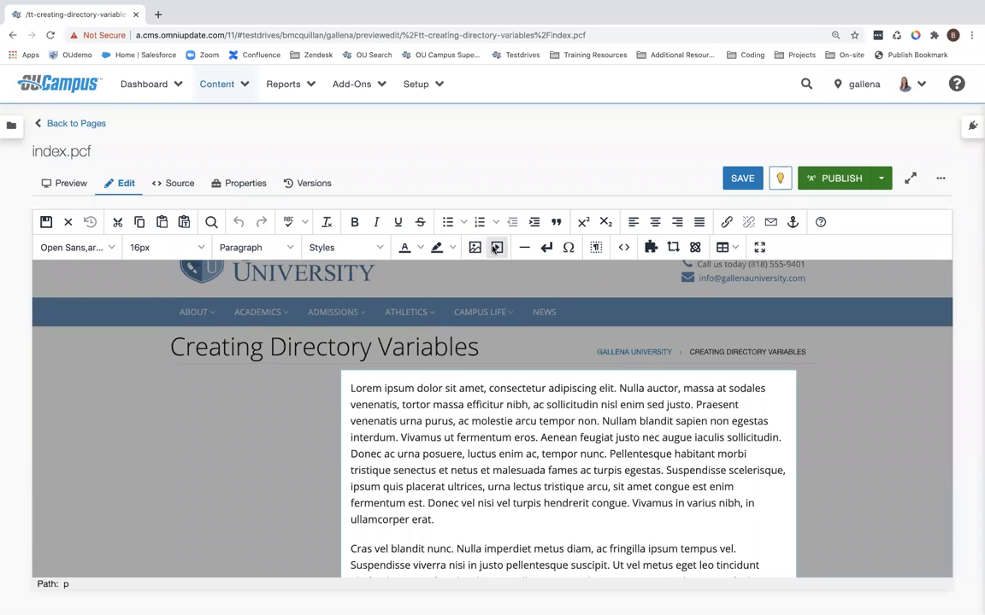
Step: Check which folder the media browser opens by default, then cancel inserting media
left_click(497, 248)
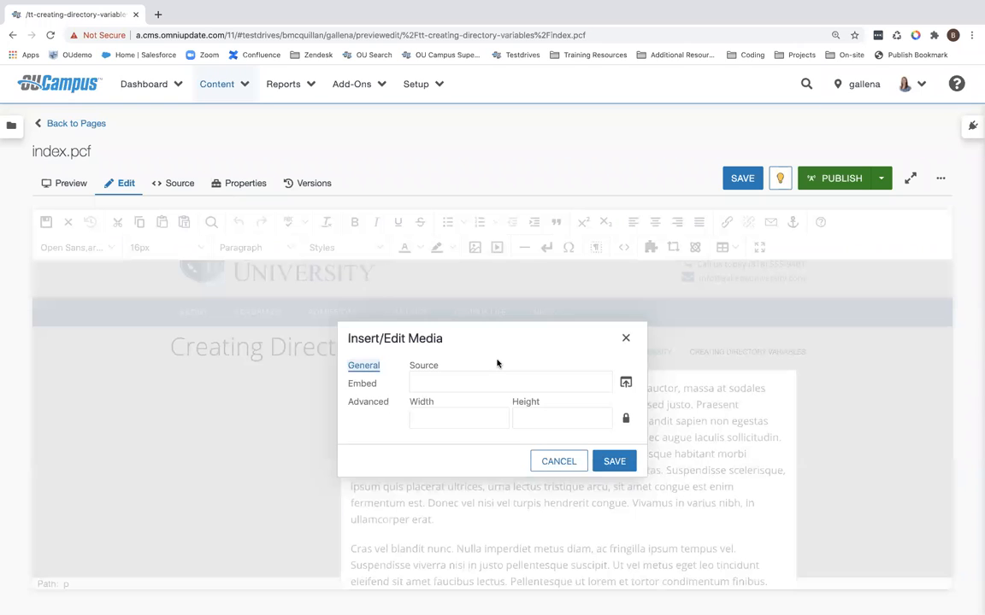
left_click(625, 384)
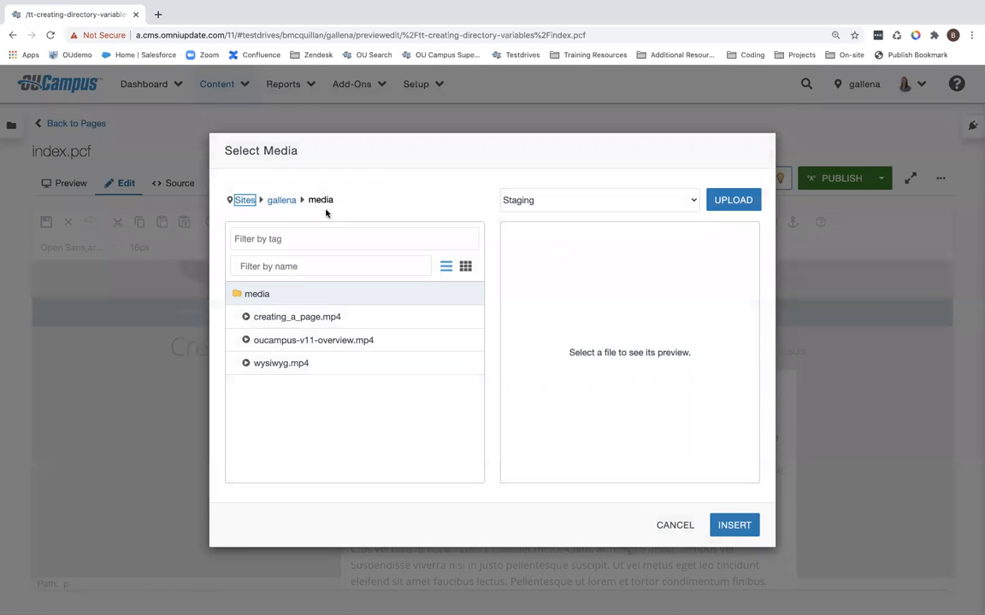
left_click(672, 526)
left_click(552, 462)
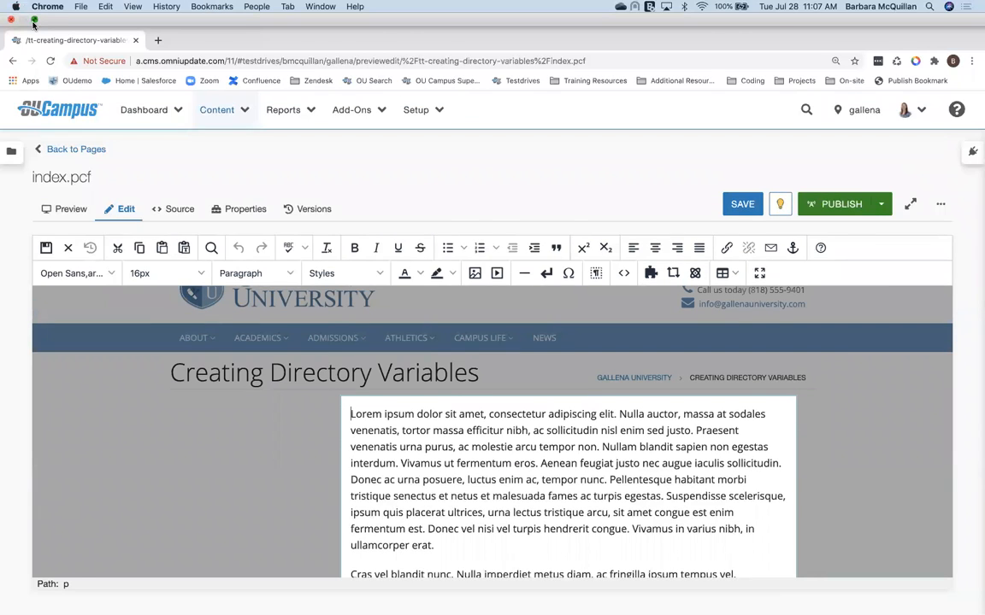
Step: Close the page editor without saving and return to the pages list
left_click(33, 20)
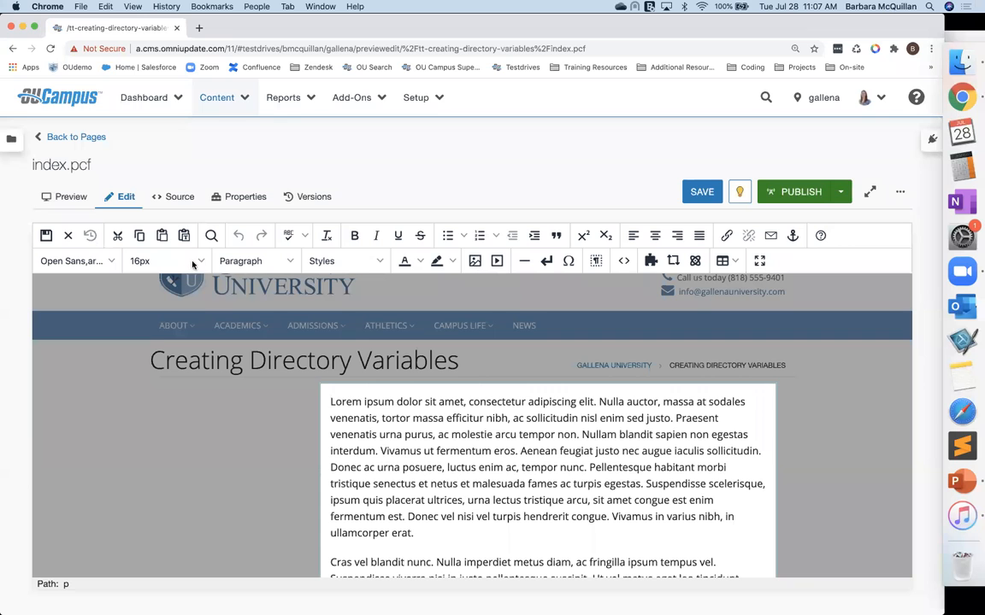
left_click(68, 236)
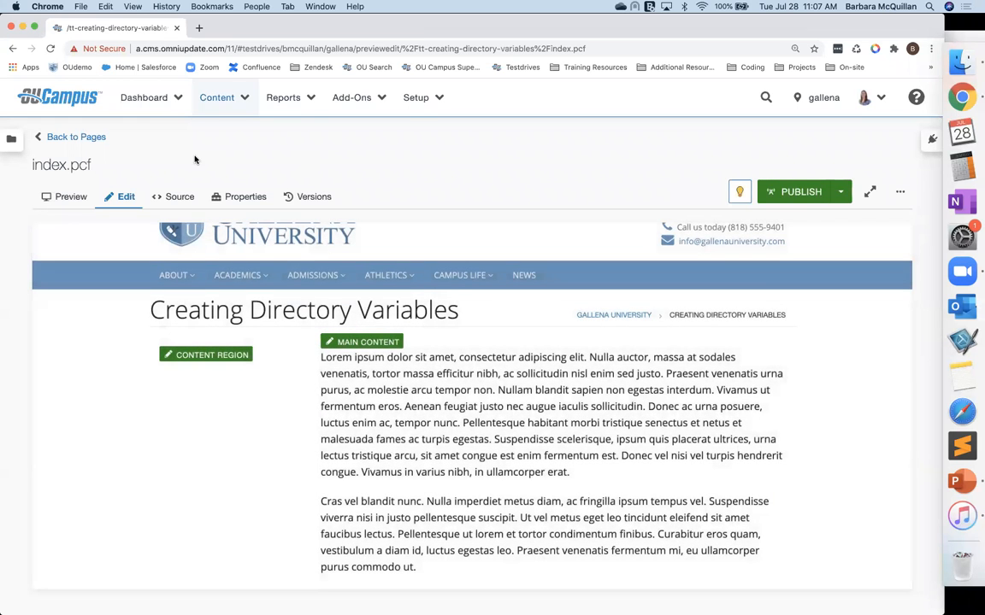
left_click(77, 140)
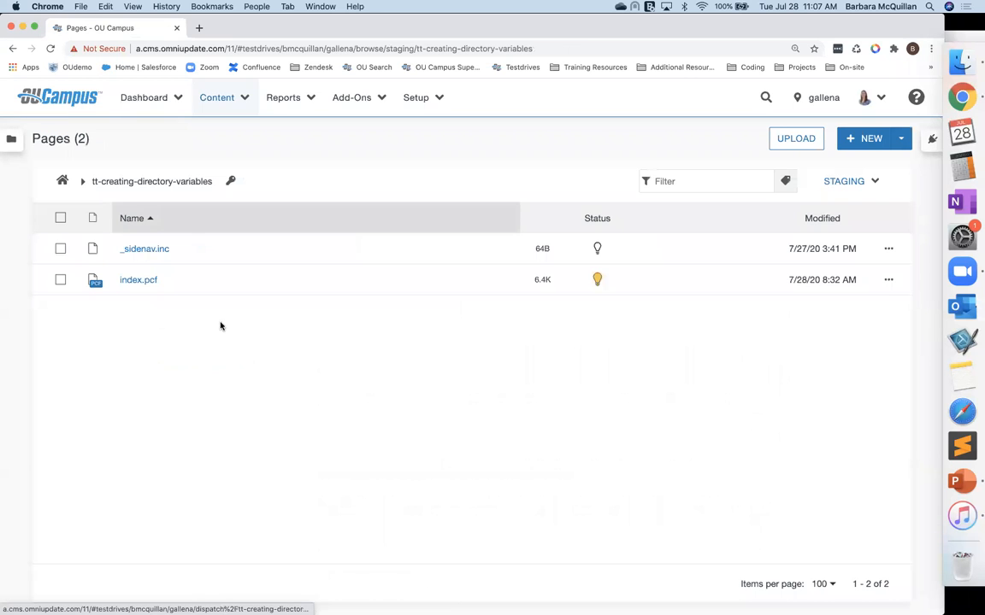
Step: Add a Publish directory variable with a skip value for this folder and save the access settings
left_click(230, 182)
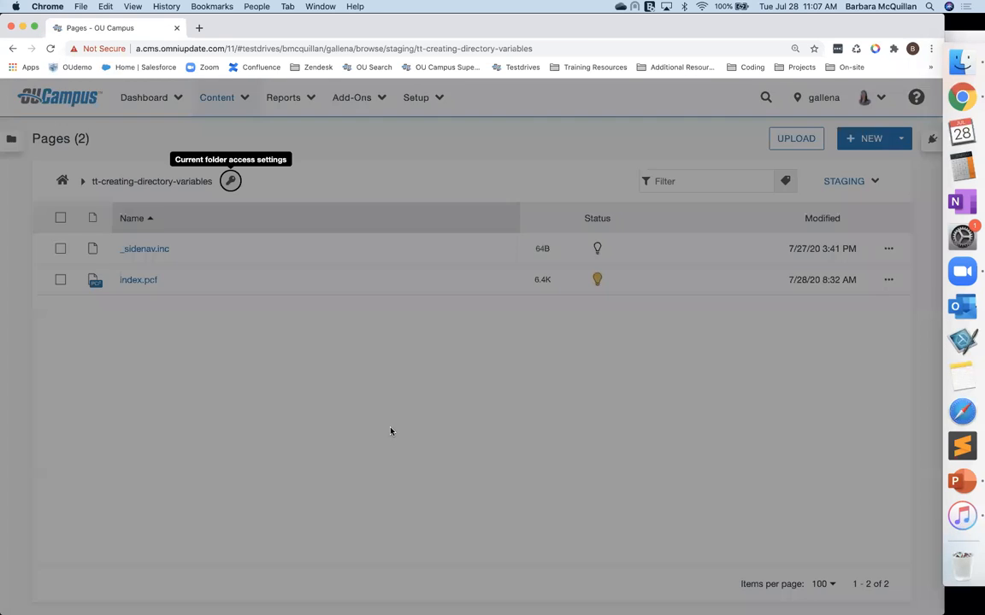
scroll(381, 482, "down", 5)
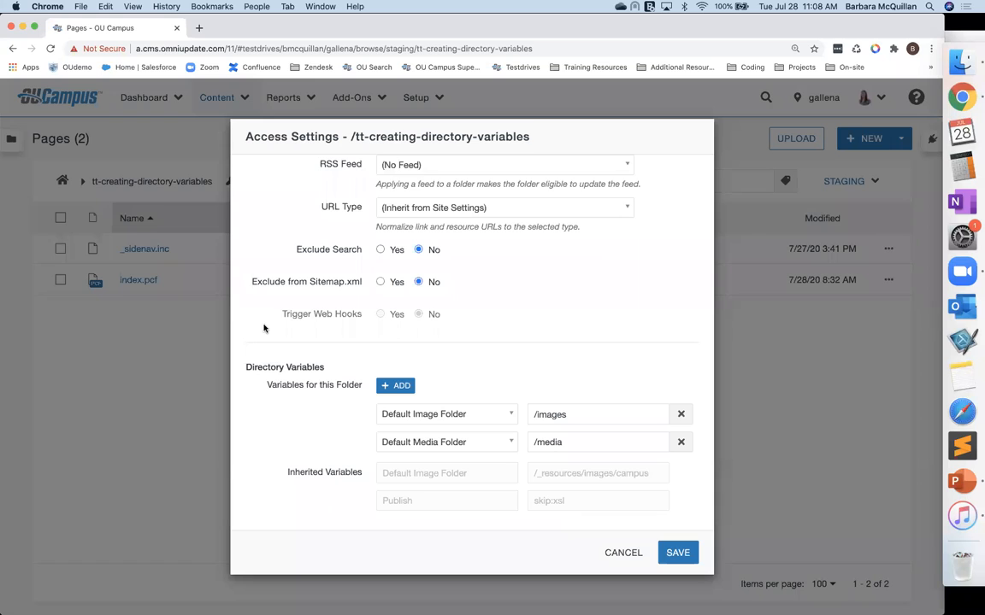
left_click(398, 385)
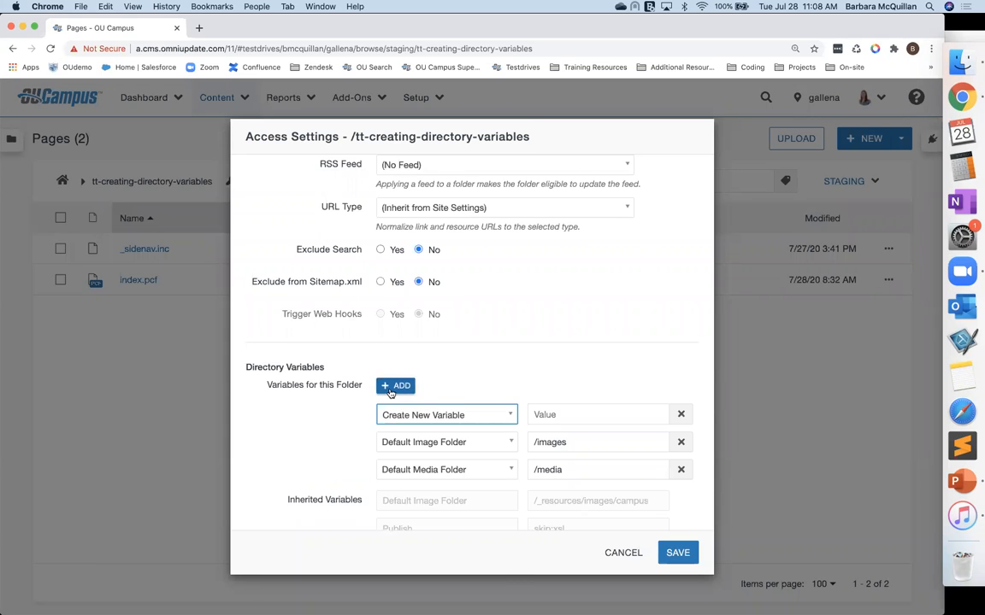
left_click(429, 415)
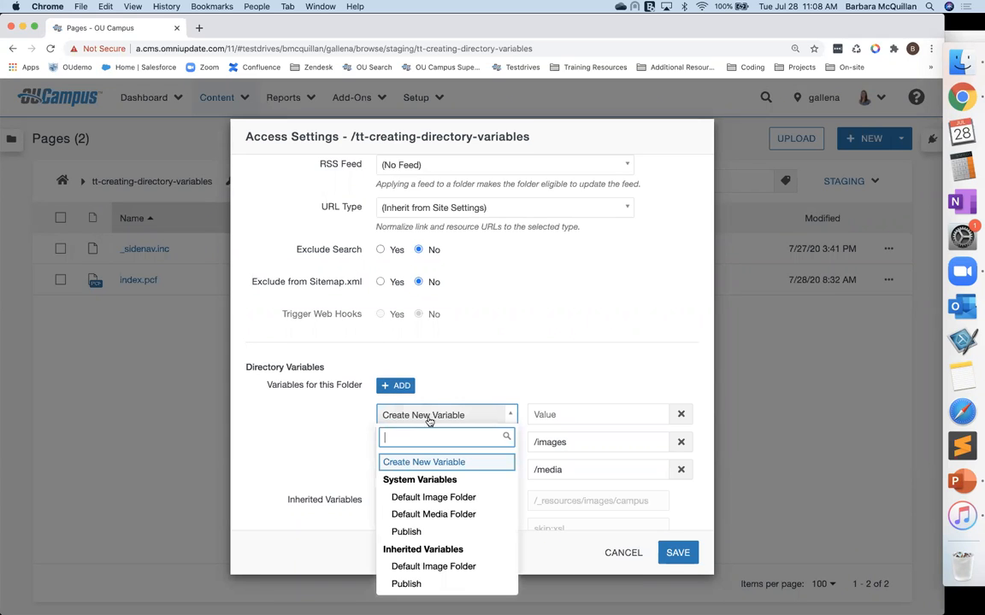
left_click(411, 584)
left_click(578, 415)
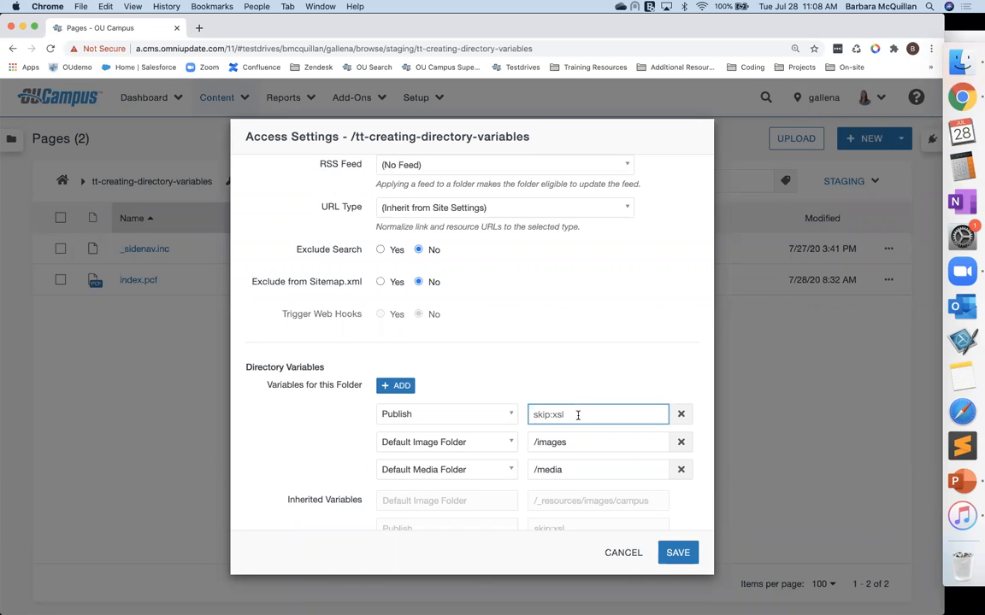
type("ski")
type("p:inc")
left_click(677, 552)
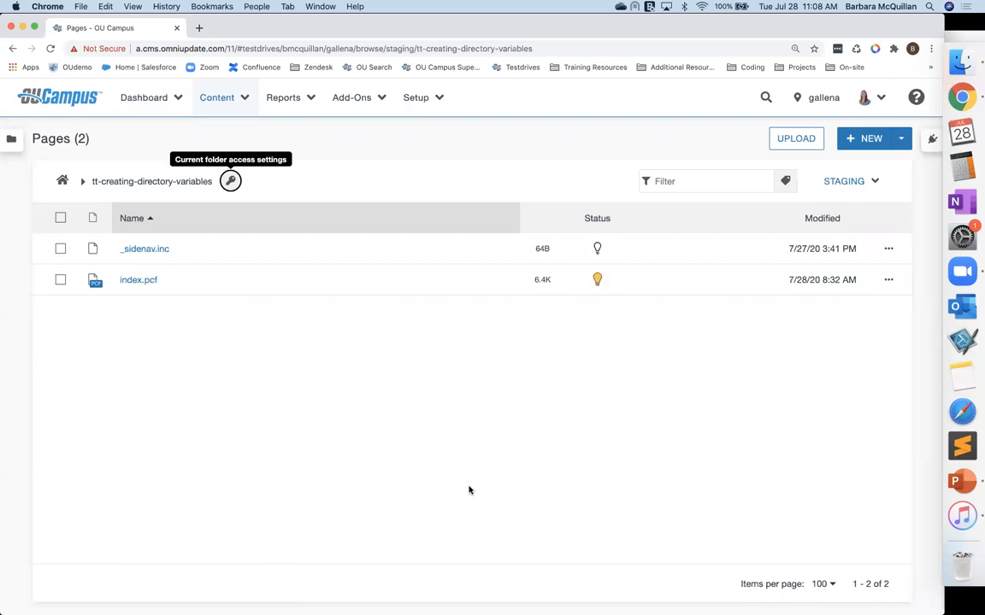
Step: Publish _sidenav.inc with the version description "Publish will occur"
left_click(58, 250)
left_click(536, 222)
type("Publish will occ")
left_click(620, 494)
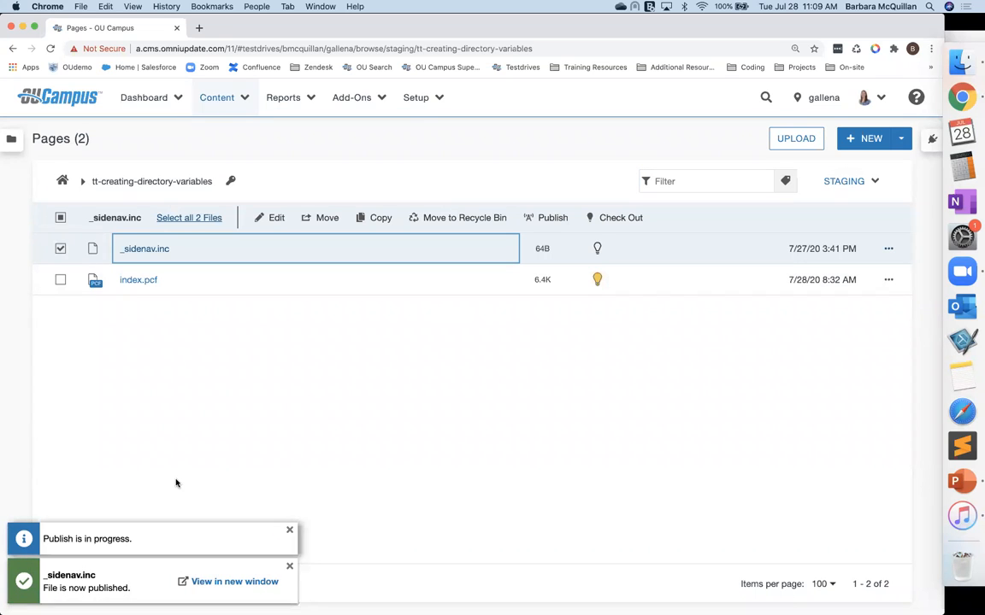
Step: Publish both _sidenav.inc and index.pcf, including checked-out files, with the version description "Publish again works here"
left_click(60, 248)
left_click(60, 248)
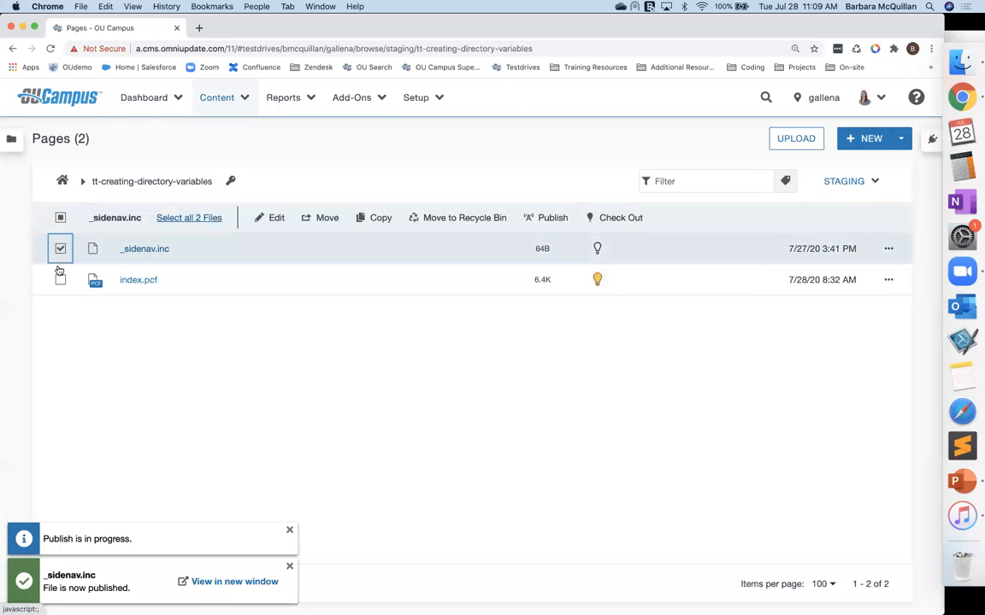
left_click(61, 279)
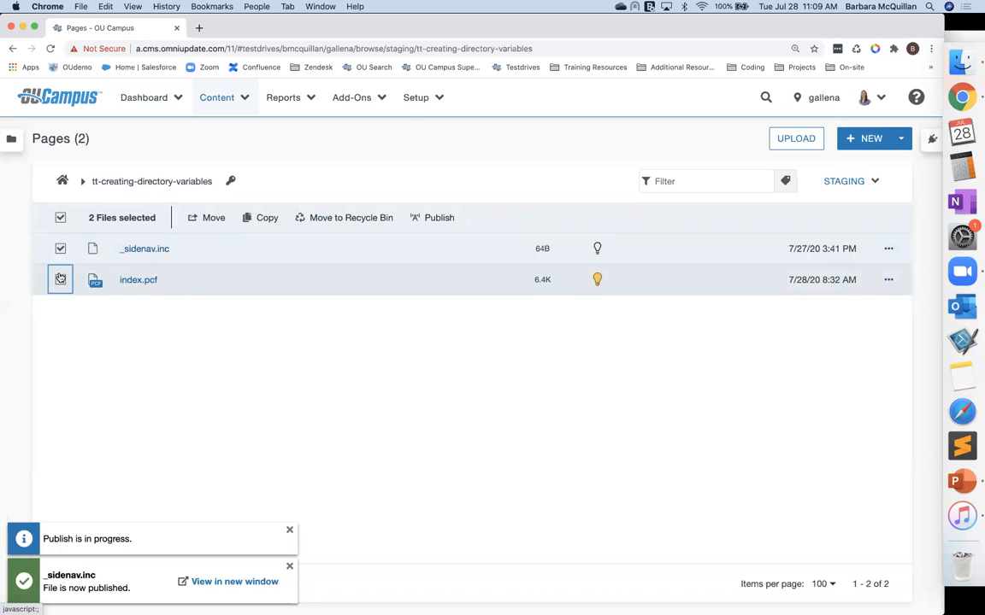
left_click(439, 218)
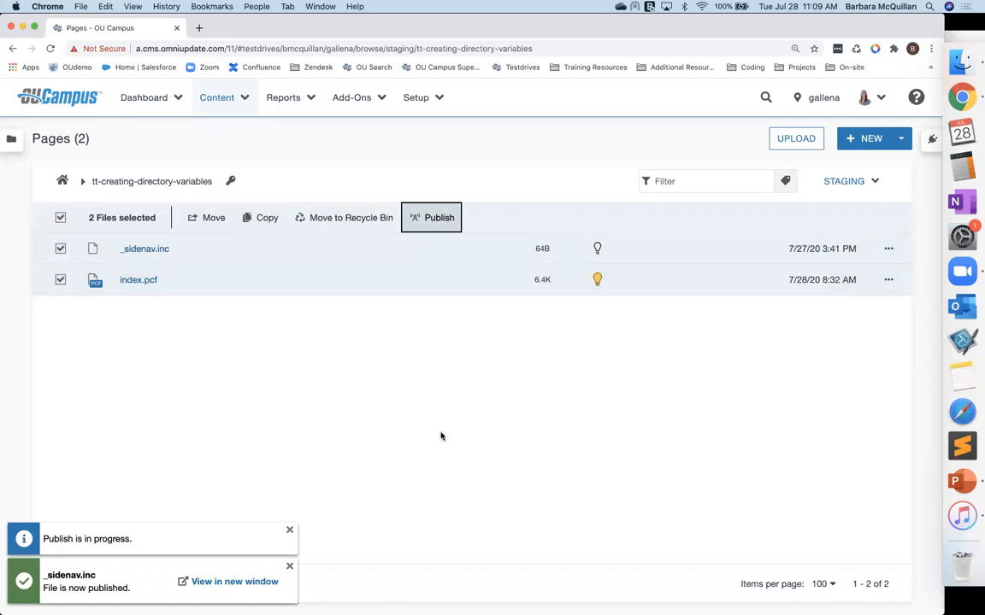
left_click(456, 403)
type("Publish")
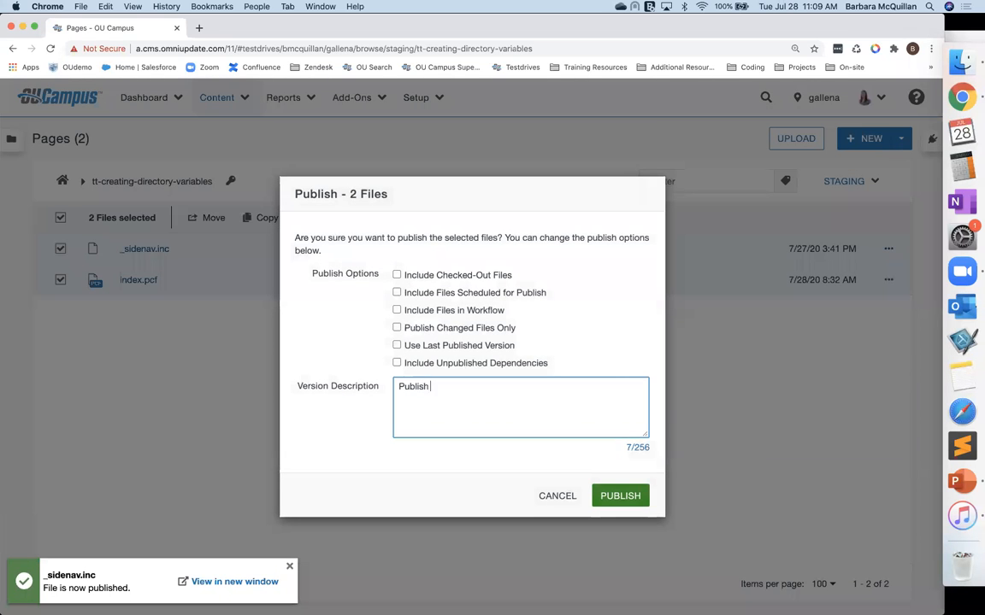
type(" again works here")
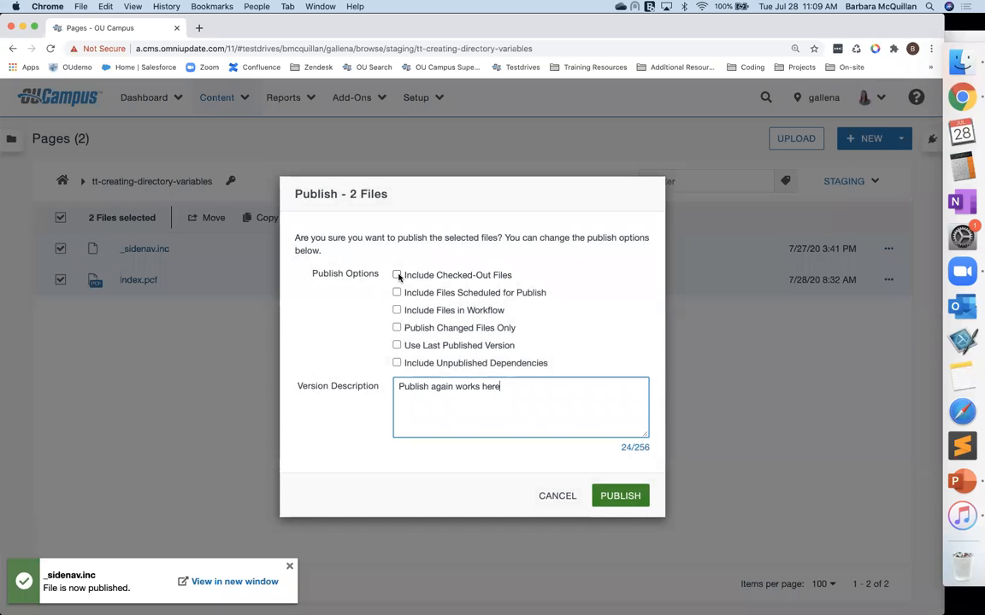
left_click(397, 274)
left_click(632, 496)
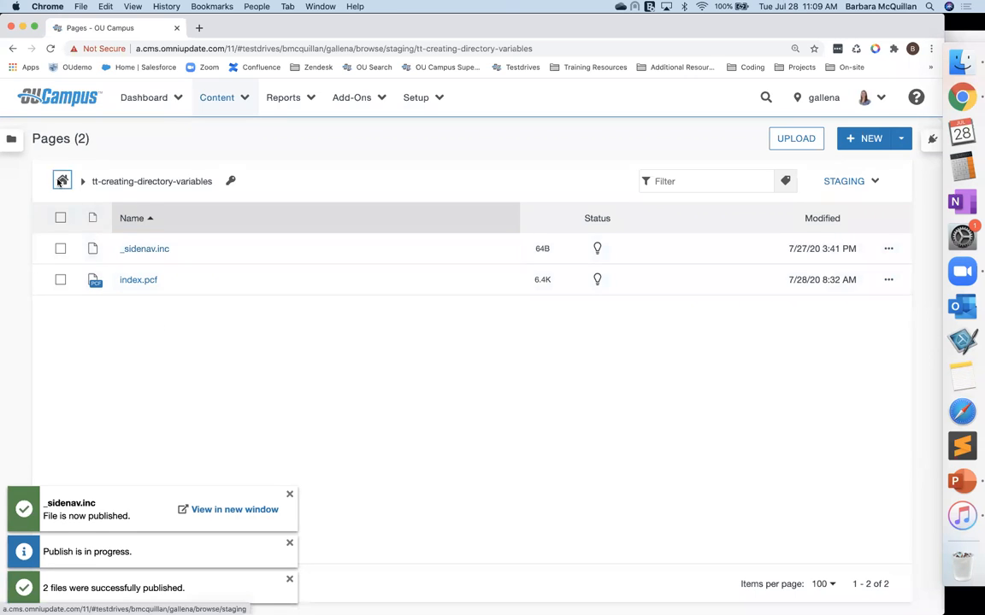
Step: Publish the tt-creating-directory-variables folder from the site root with the version description "Publish skip will work now"
left_click(62, 180)
scroll(92, 398, "down", 5)
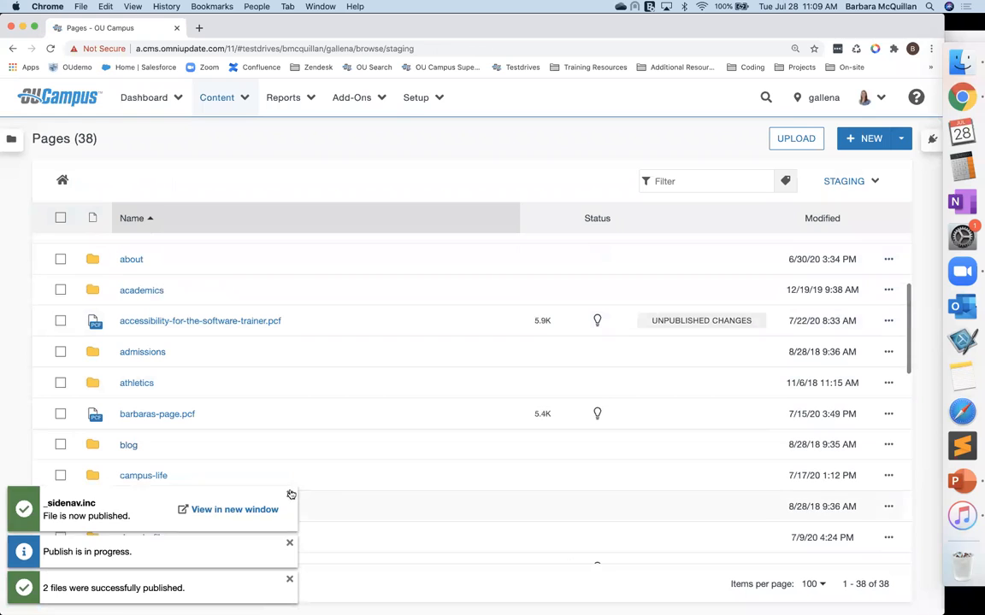
left_click(289, 542)
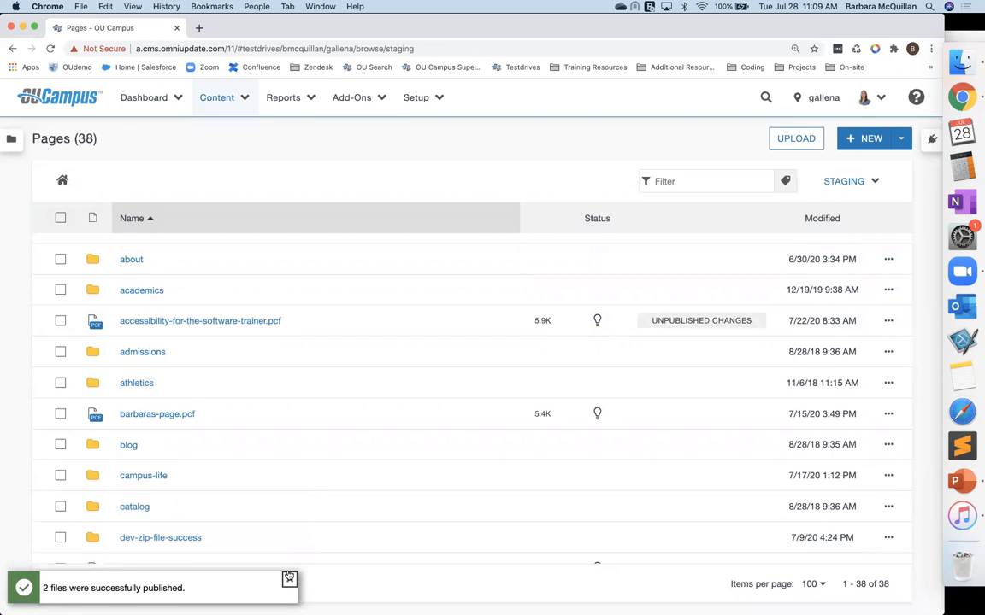
left_click(289, 576)
scroll(256, 530, "down", 10)
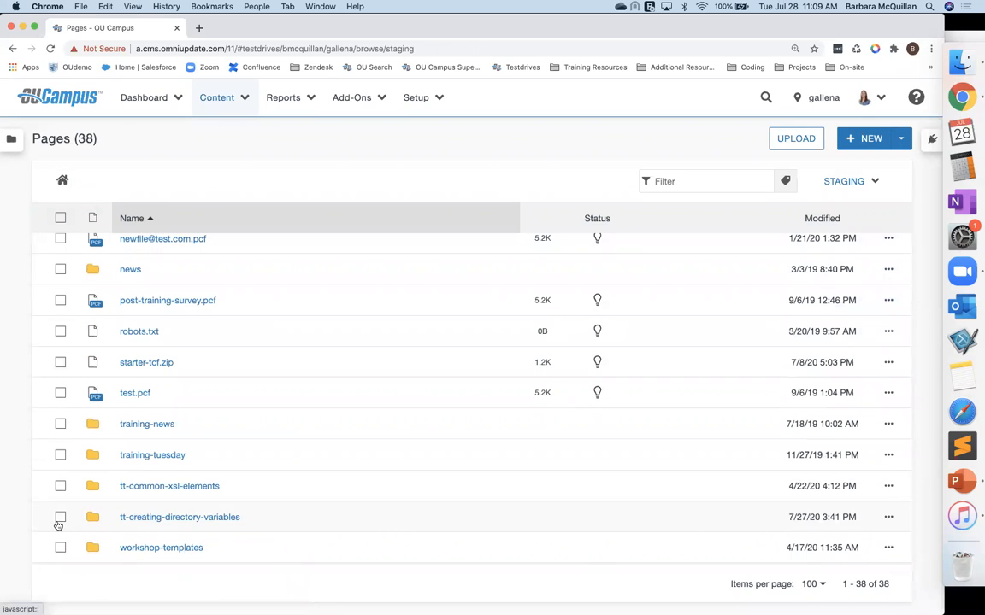
left_click(59, 517)
left_click(591, 217)
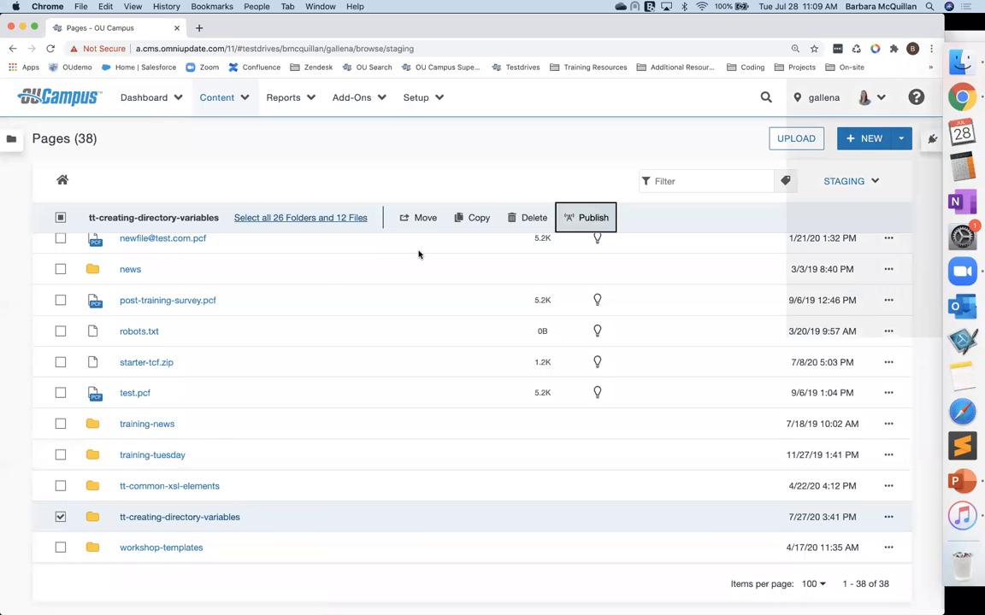
type("Pub")
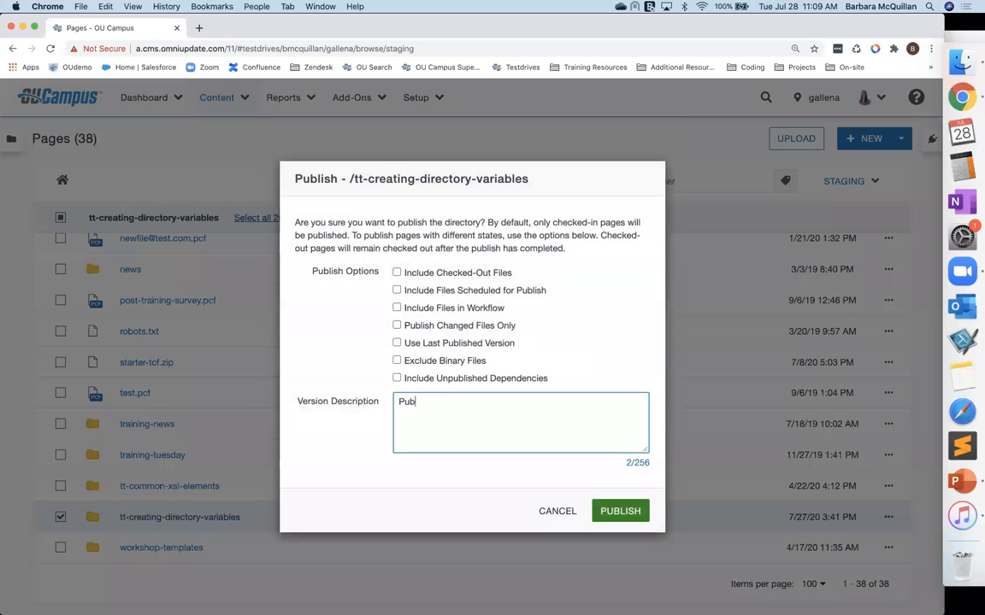
type("lish skip will work now")
left_click(622, 511)
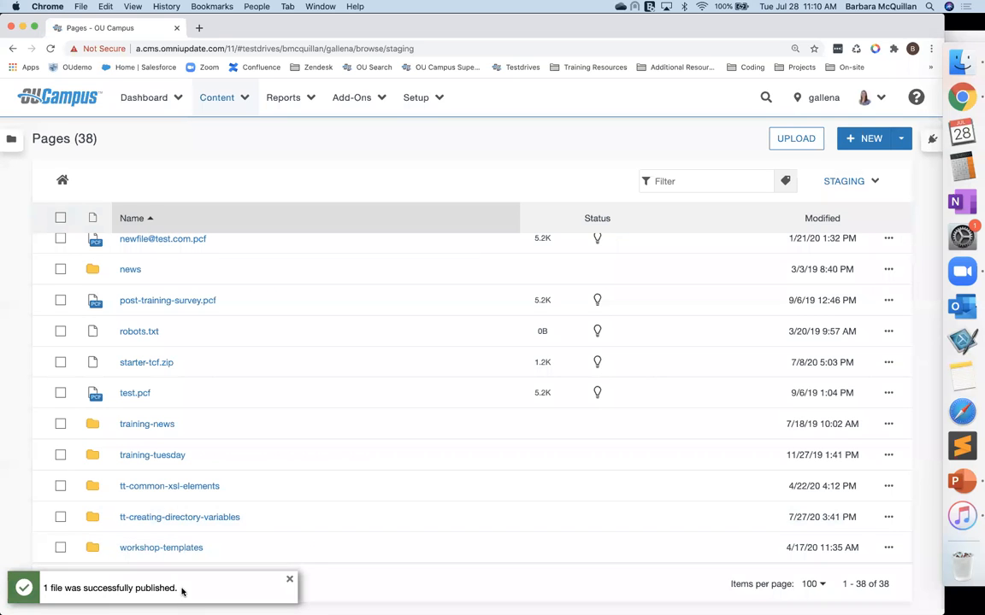
Step: Open _sidenav.inc in the tt-creating-directory-variables folder and review its version history
left_click(160, 517)
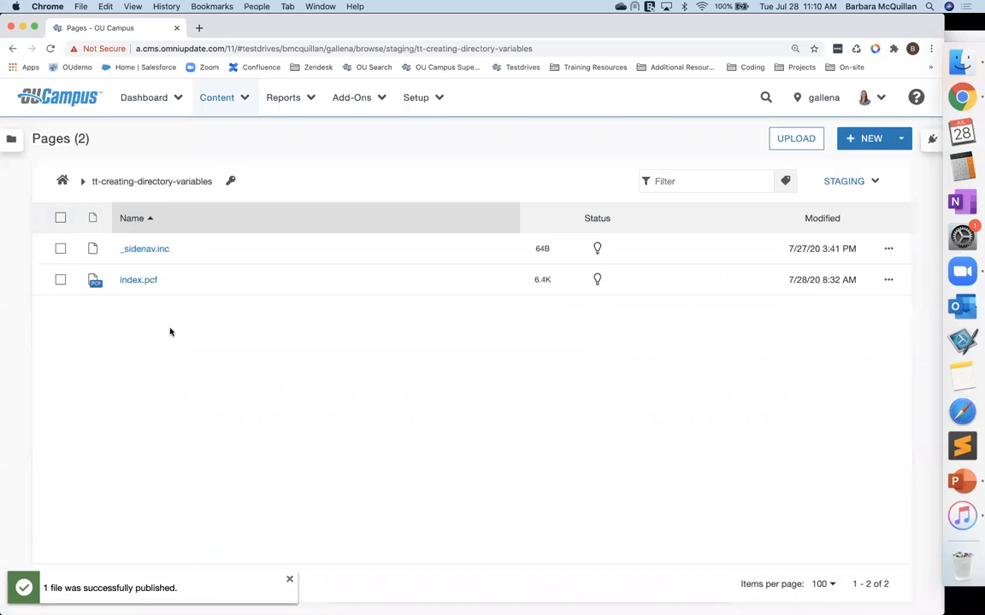
left_click(150, 252)
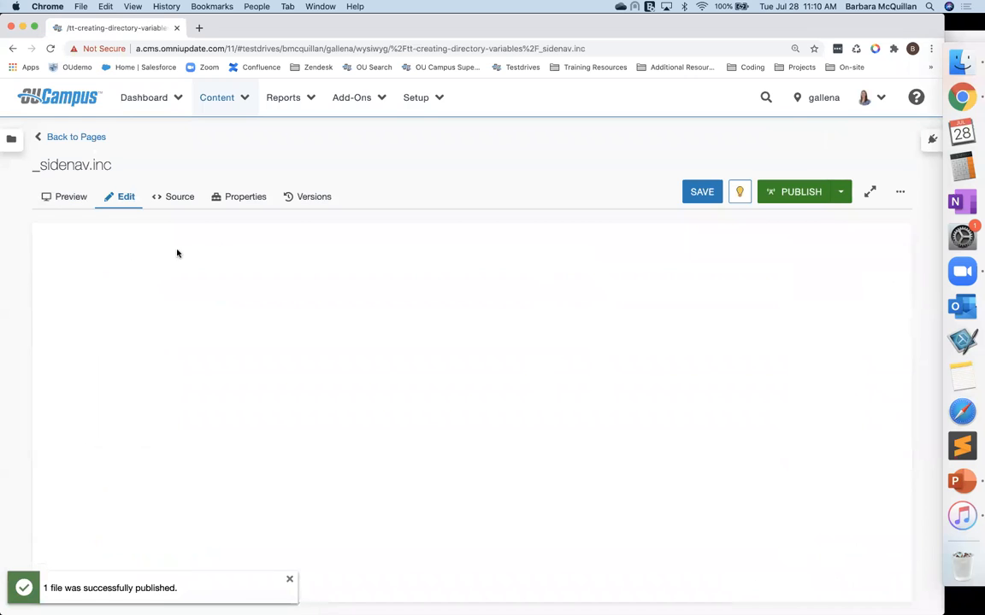
left_click(303, 200)
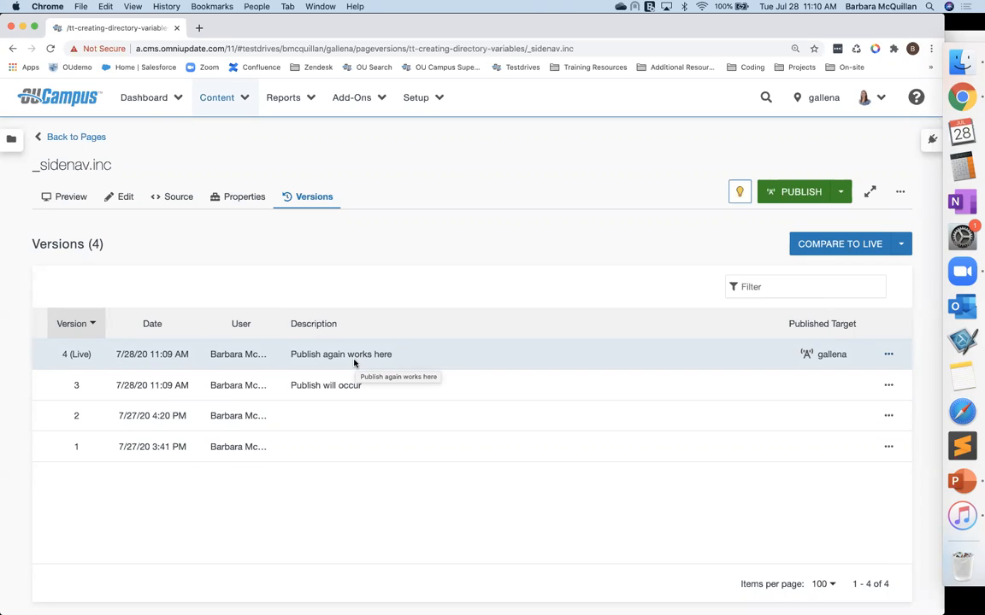
Step: Open the site settings list and show the gallena site's actions, including its Publish options
left_click(425, 99)
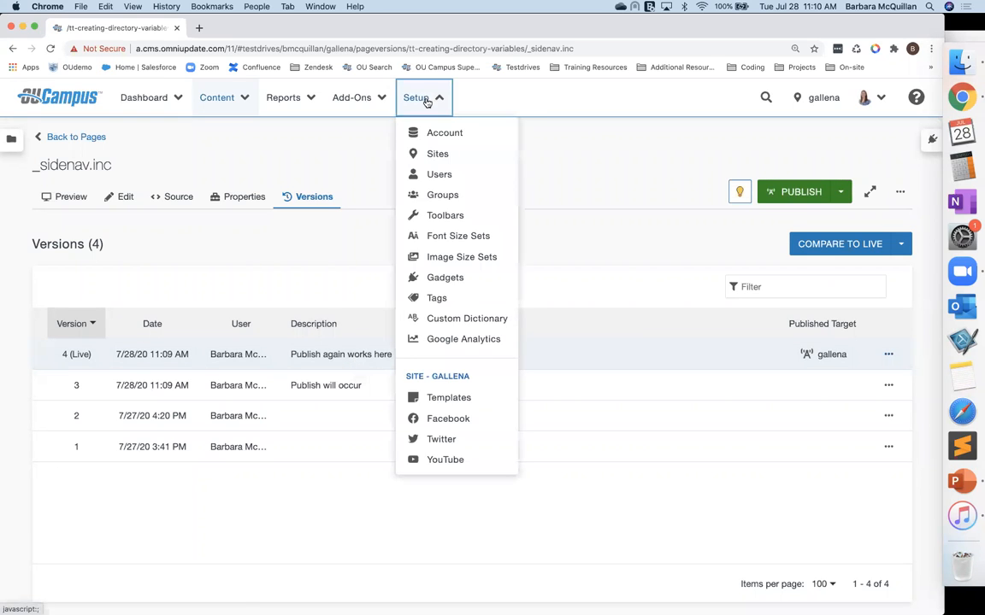
left_click(439, 155)
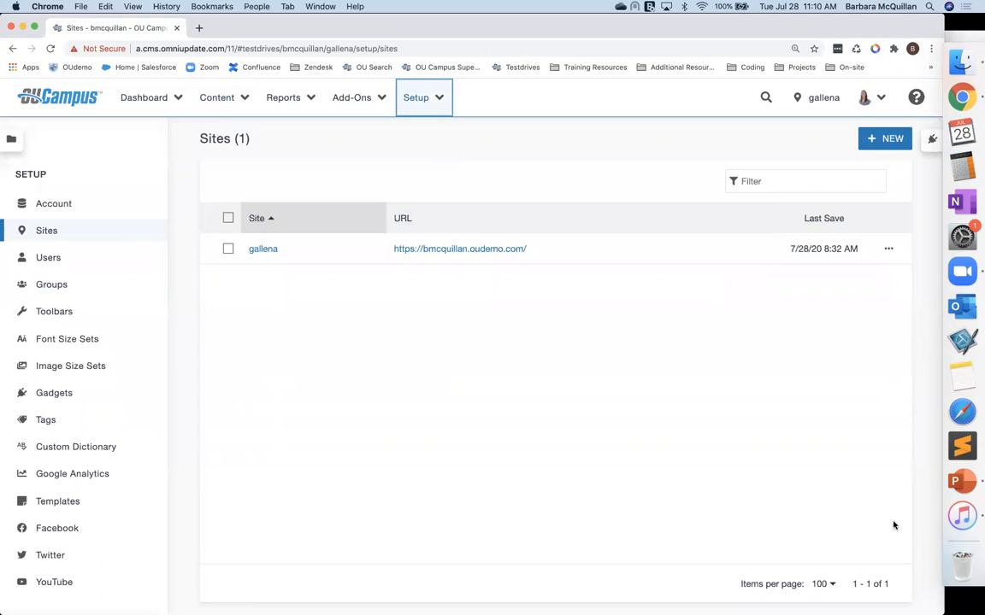
left_click(888, 248)
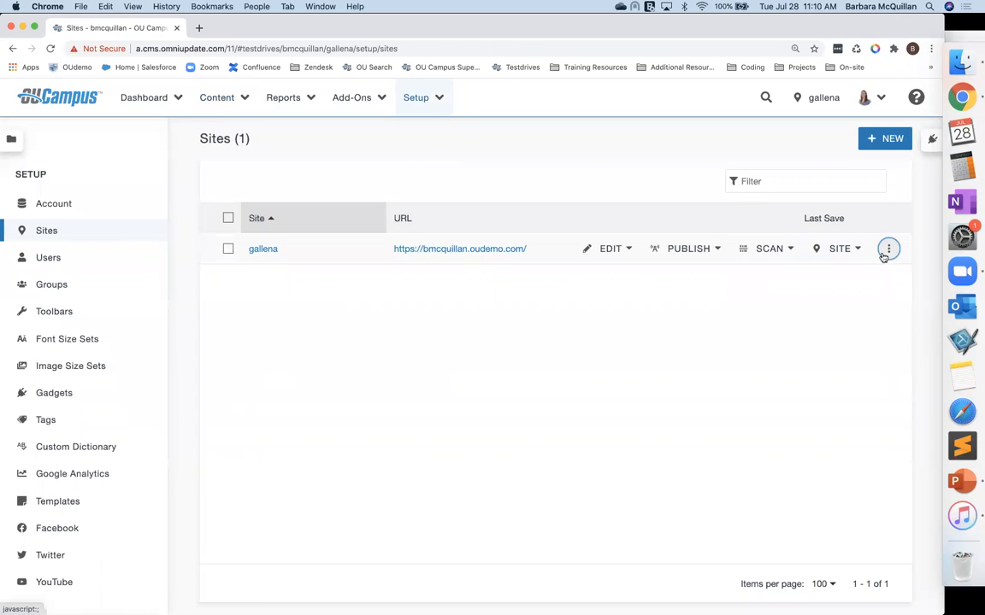
left_click(691, 249)
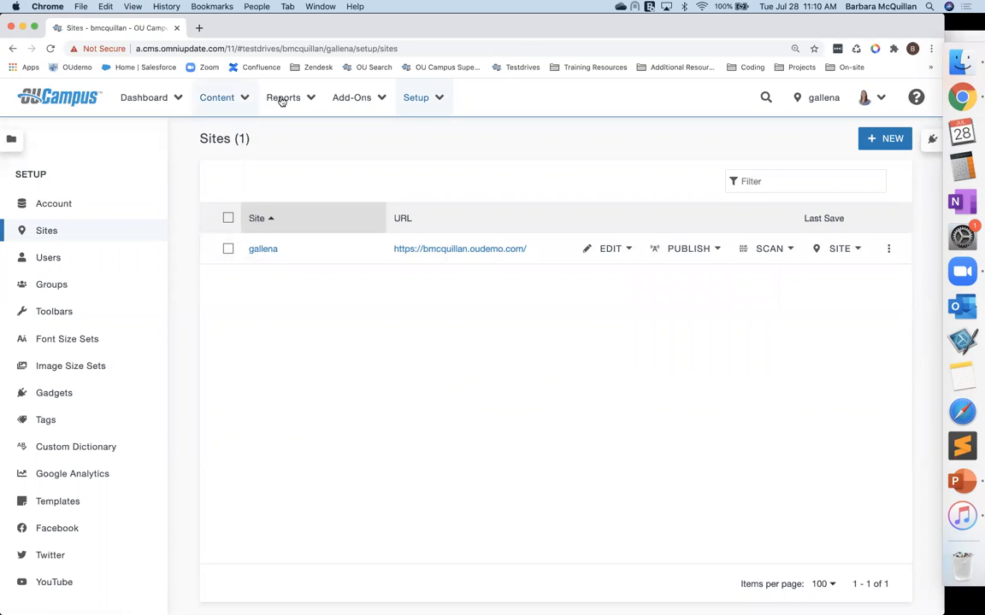
Step: Return to the Pages list of the tt-creating-directory-variables folder
left_click(212, 101)
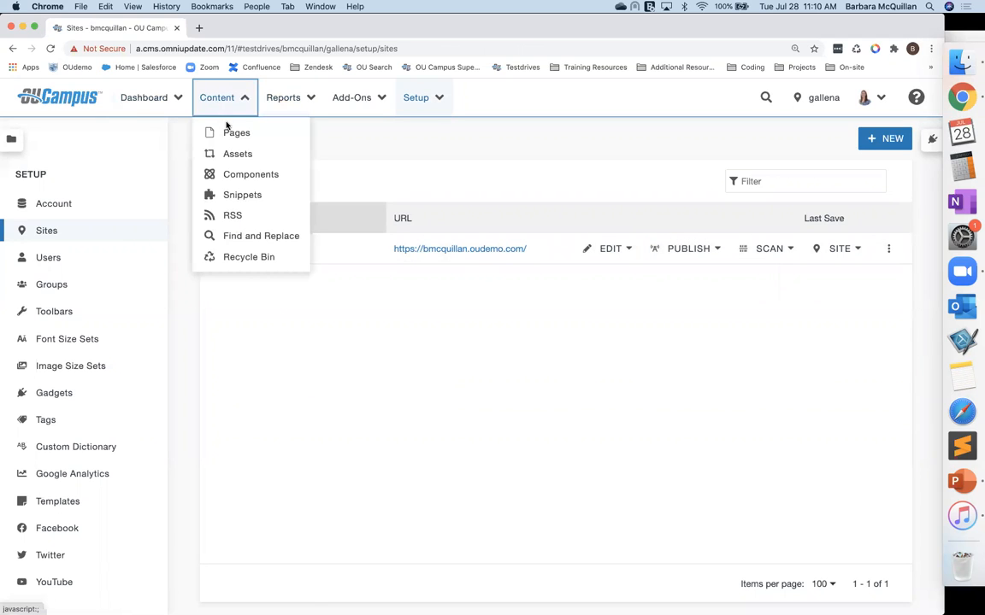
left_click(228, 129)
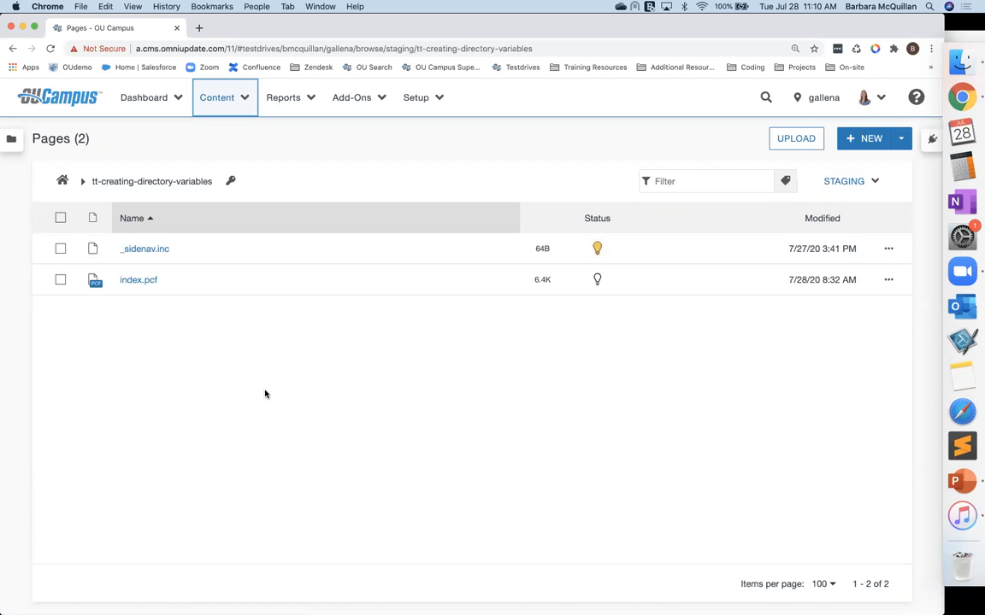
Step: Switch to the presentation showing the Default System Variables slide
key("ctrl+Up")
left_click(306, 478)
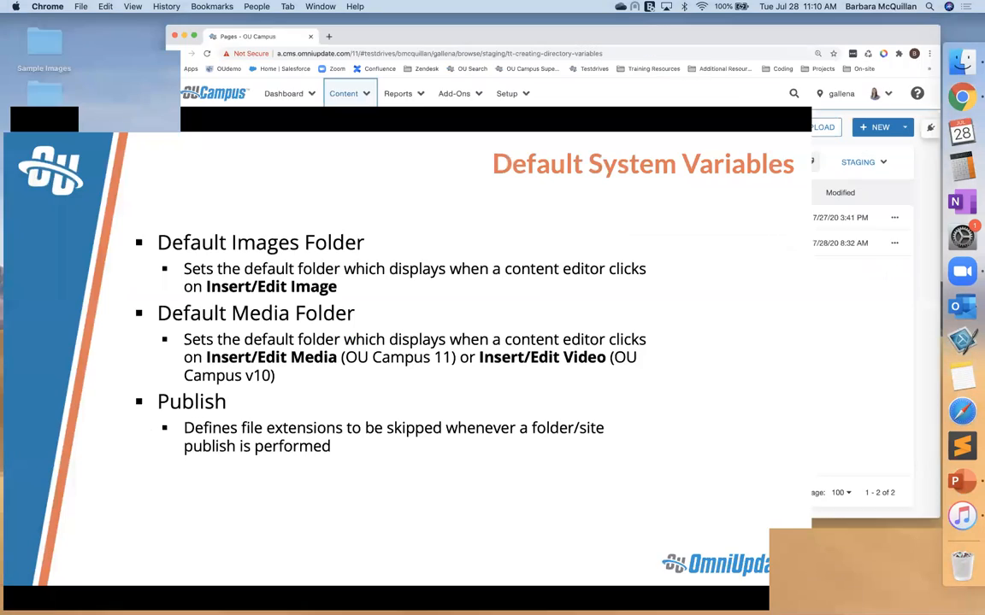
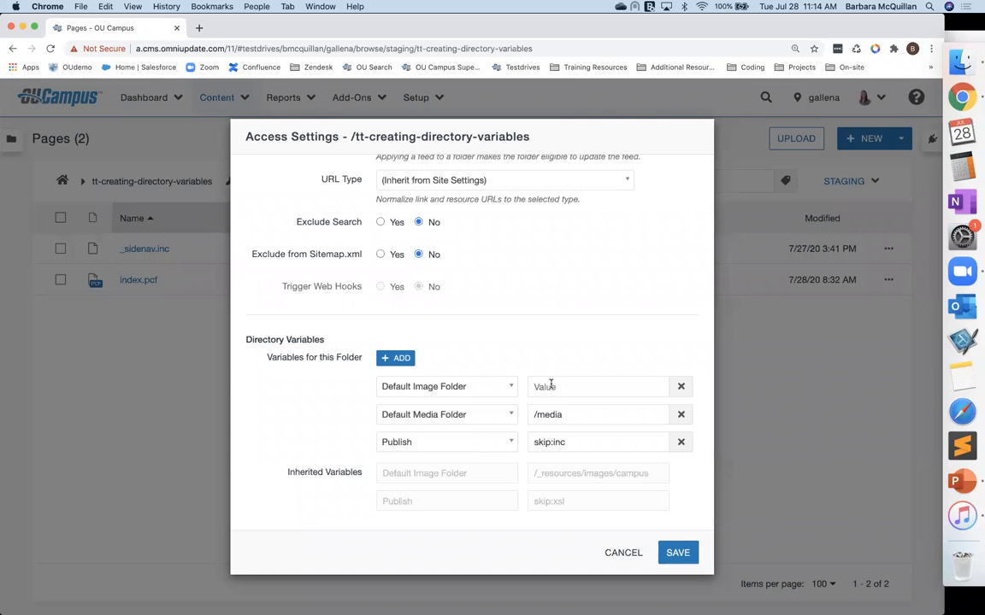
Step: Cancel the folder's access settings and open the Pages list in a new browser tab
left_click(623, 553)
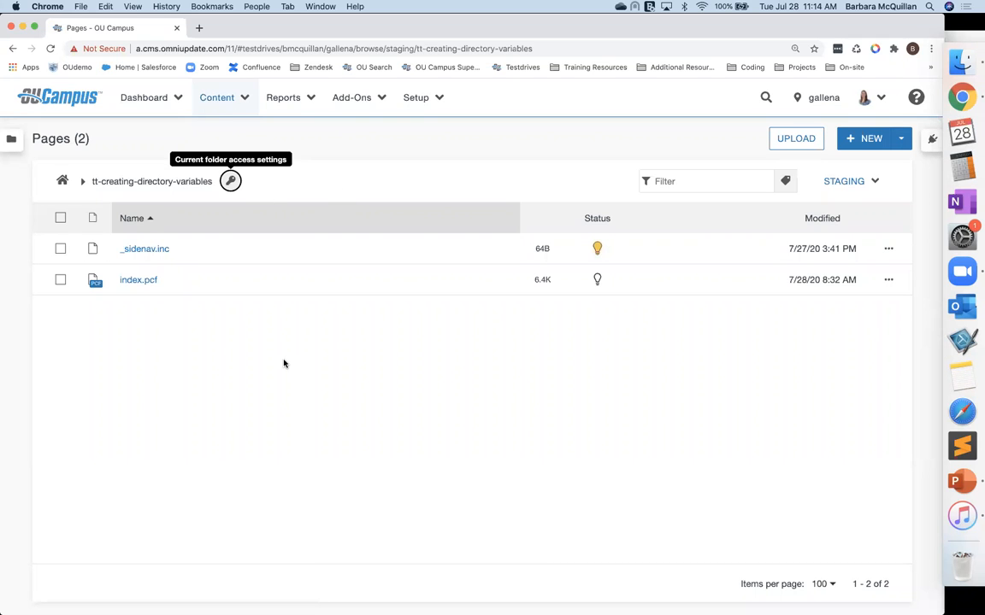
left_click(231, 100)
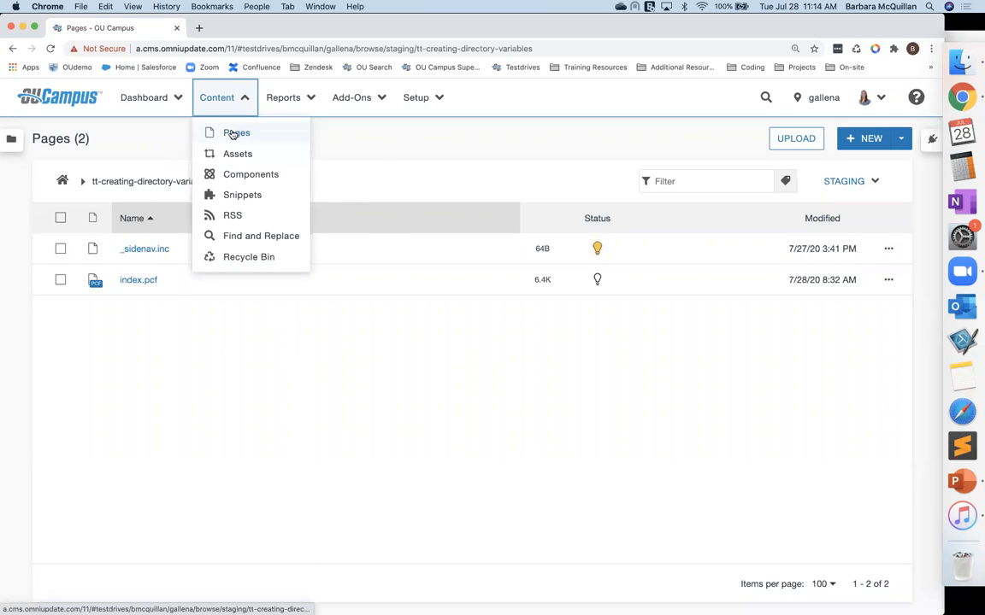
right_click(232, 134)
left_click(257, 135)
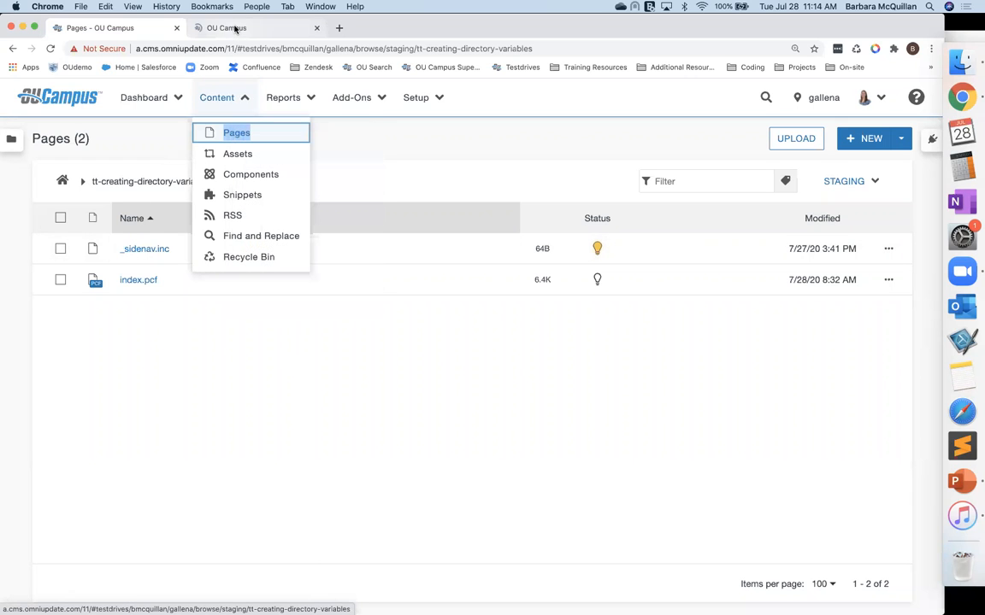
left_click(235, 29)
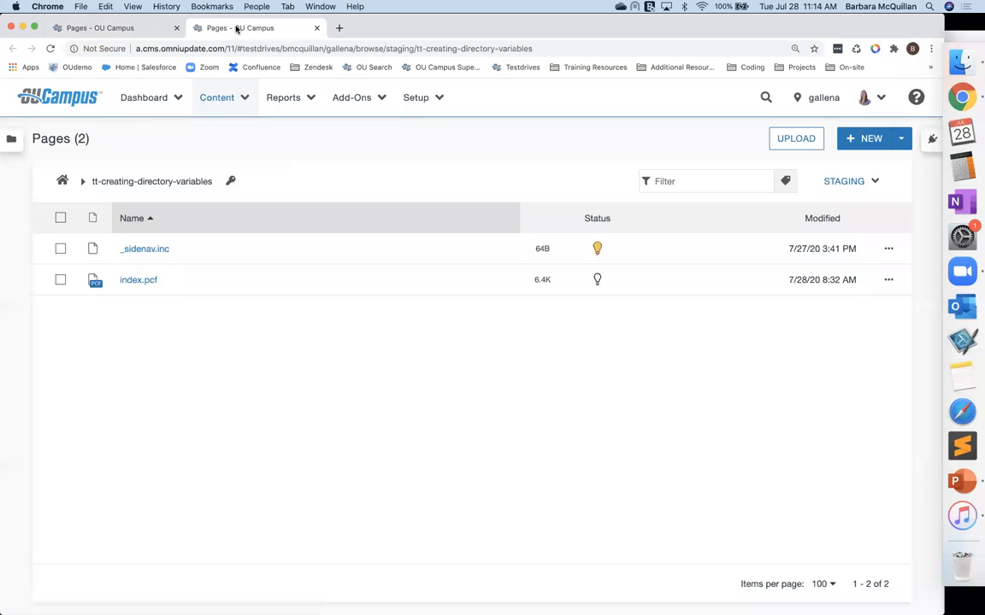
Step: Browse to the _resources/xsl/_shared folder and open ou-variables.xsl for source editing
left_click(61, 180)
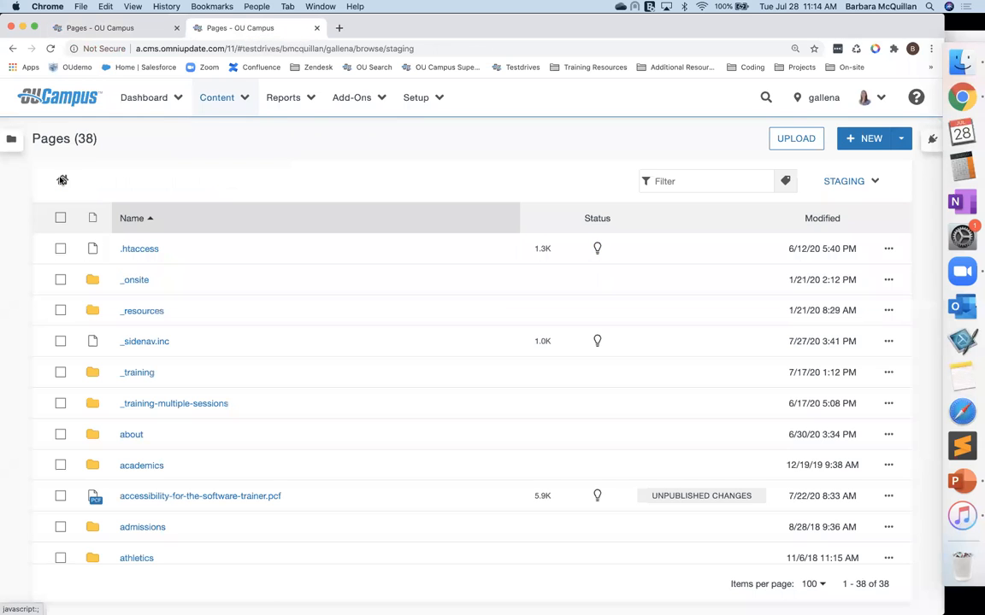
left_click(144, 312)
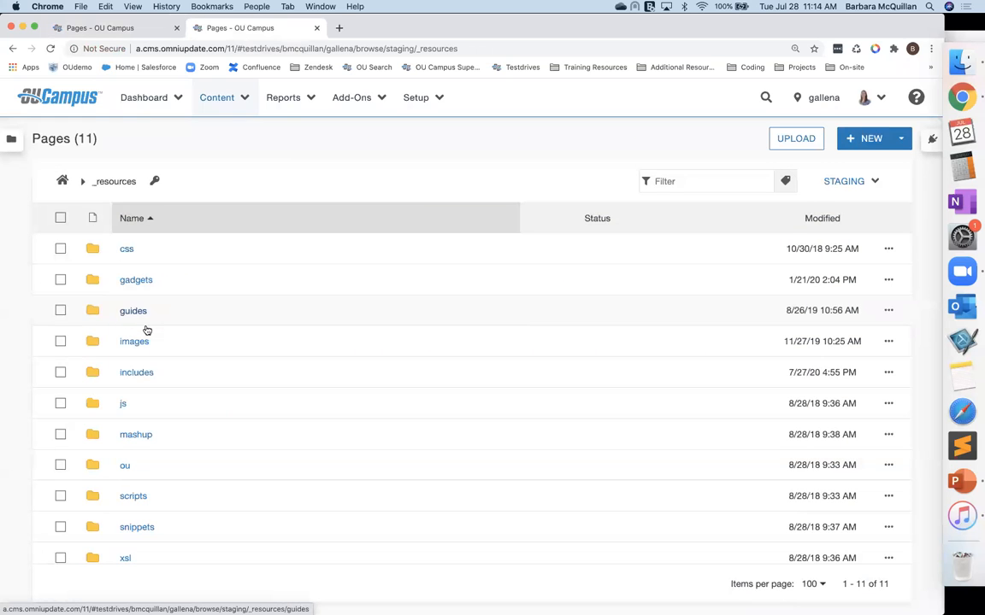
left_click(125, 558)
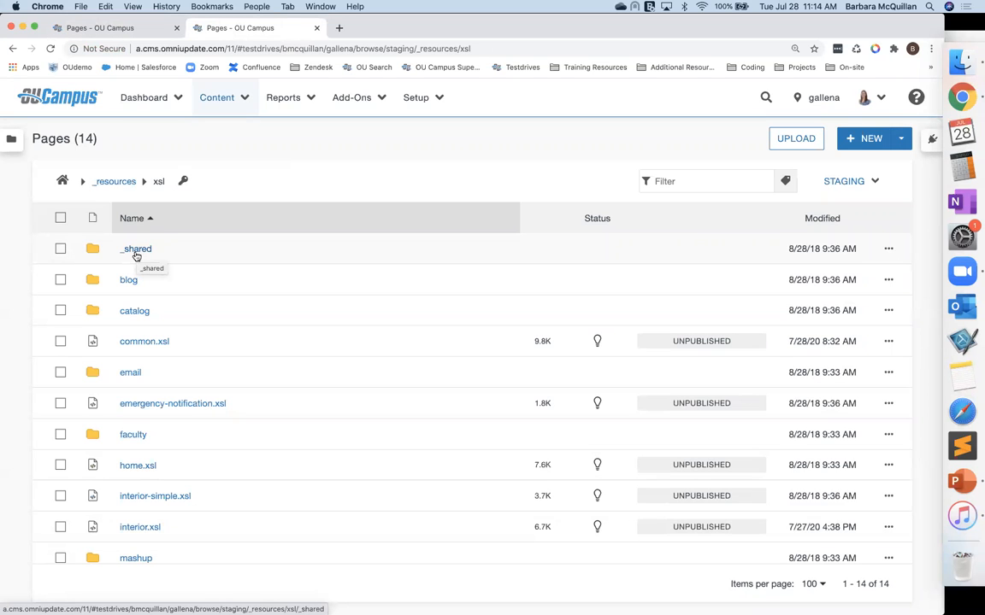
left_click(136, 254)
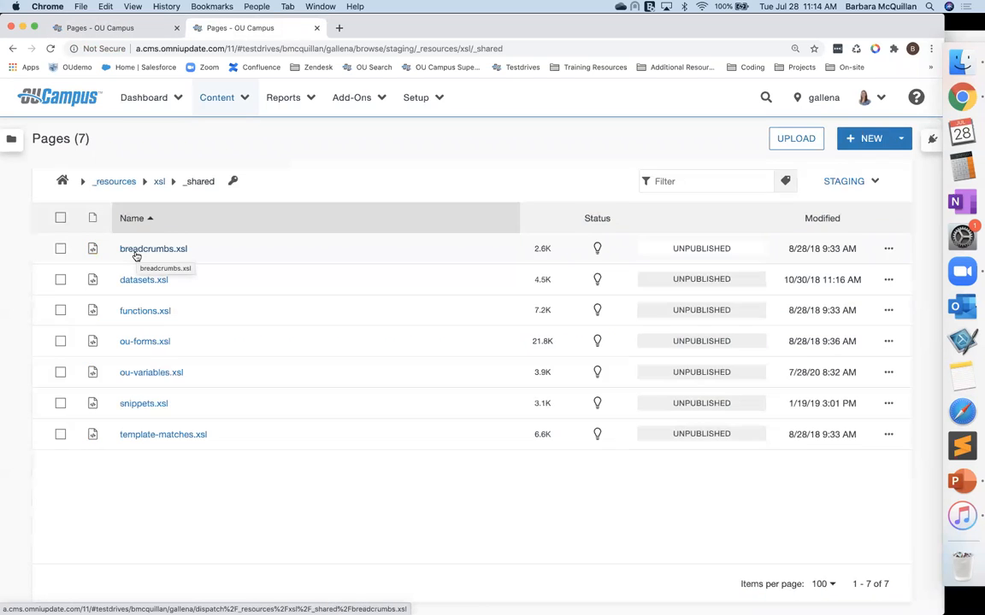
left_click(166, 373)
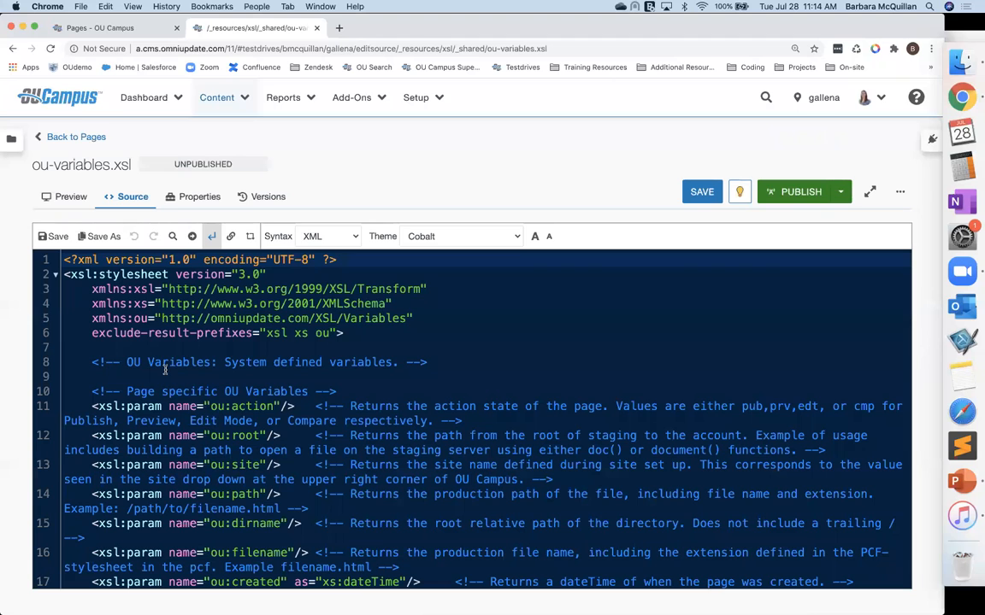
Step: Increase the source editor's font size twice and scroll to the Training Tuesday comment near the end
left_click(536, 239)
left_click(536, 239)
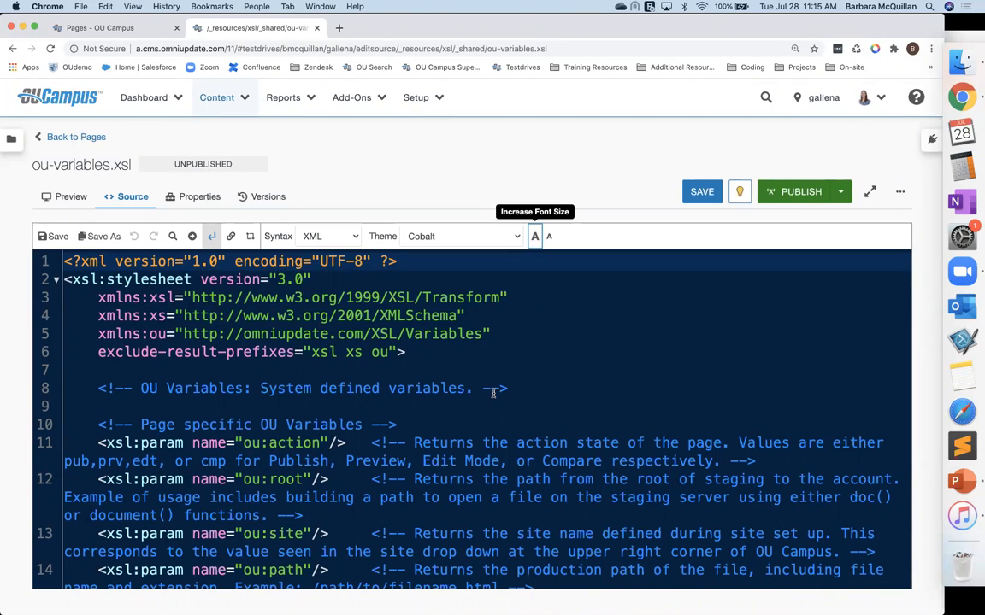
scroll(493, 393, "down", 15)
scroll(493, 393, "up", 1)
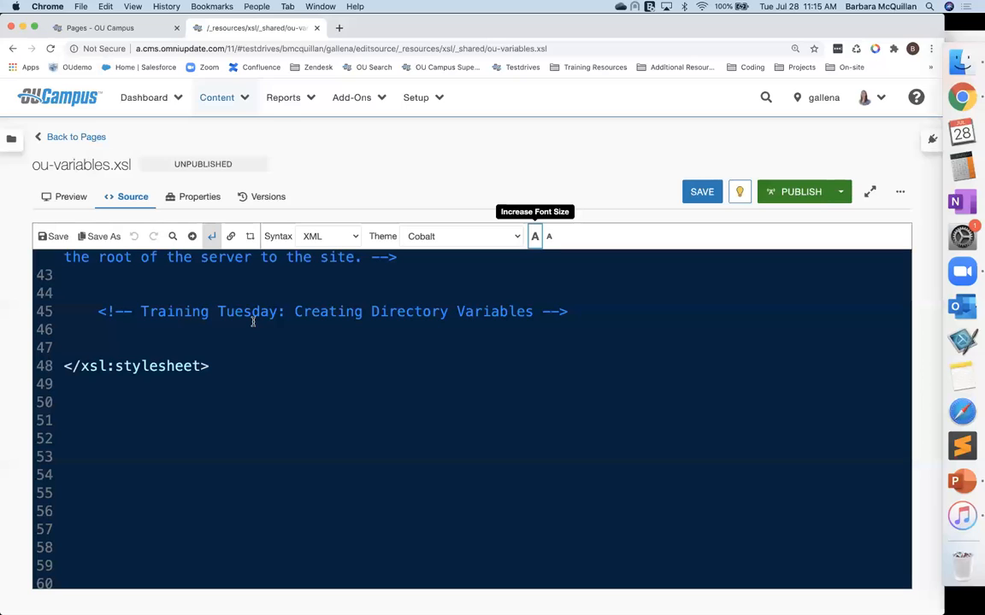
Step: Open index.pcf of the tt-creating-directory-variables folder in edit view and highlight its page heading
left_click(103, 29)
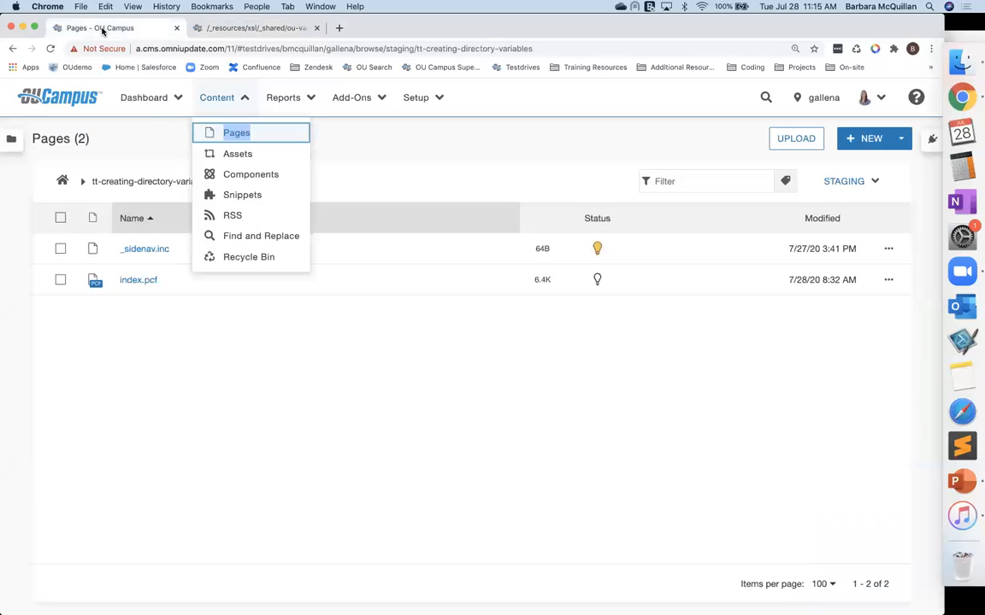
left_click(134, 284)
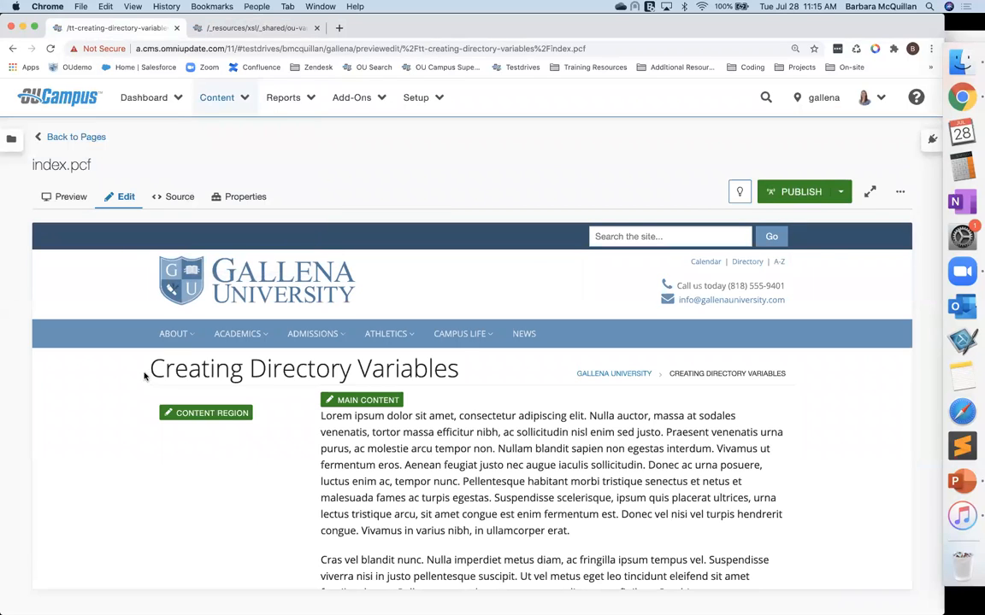
left_click_drag(149, 370, 456, 377)
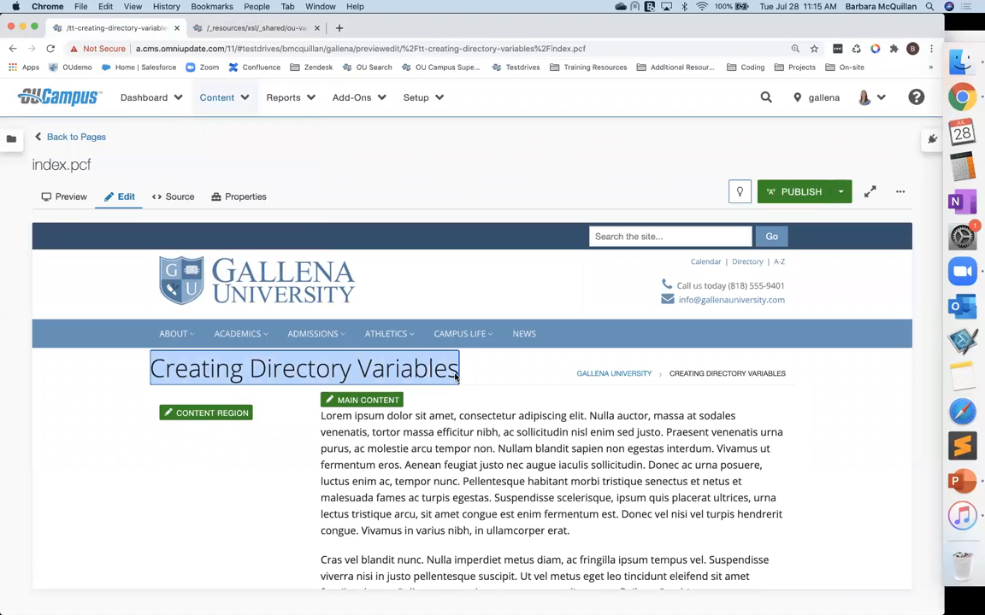
left_click(86, 376)
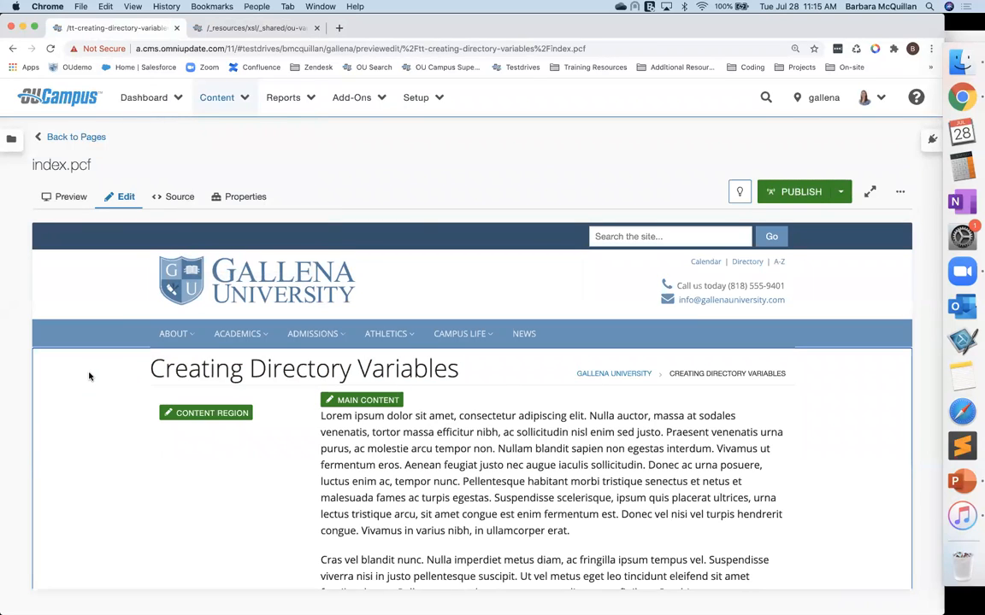
Step: Add an empty <xsl:param name=""/> element below the Training Tuesday comment in ou-variables.xsl
left_click(247, 28)
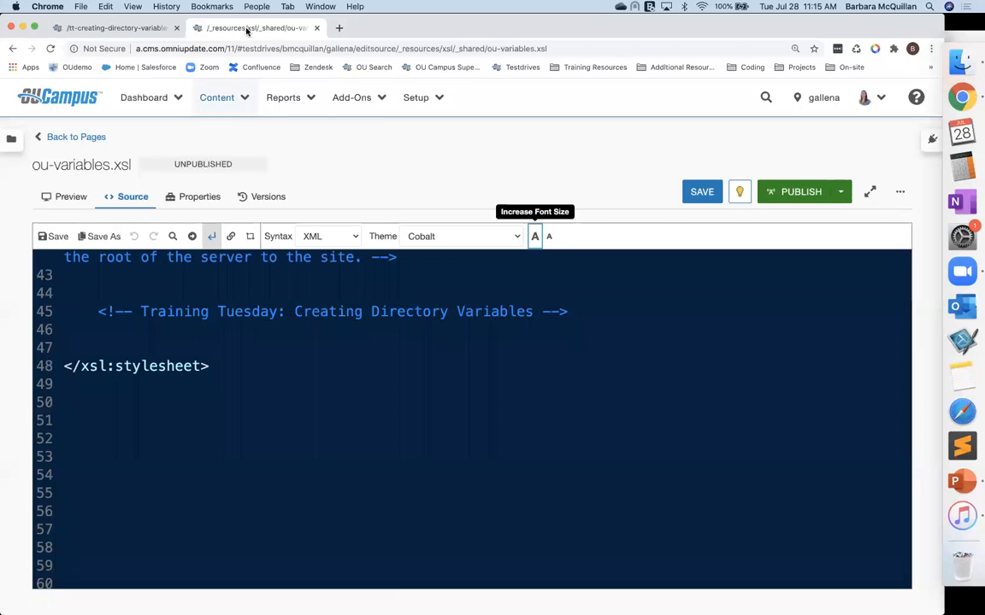
left_click(180, 325)
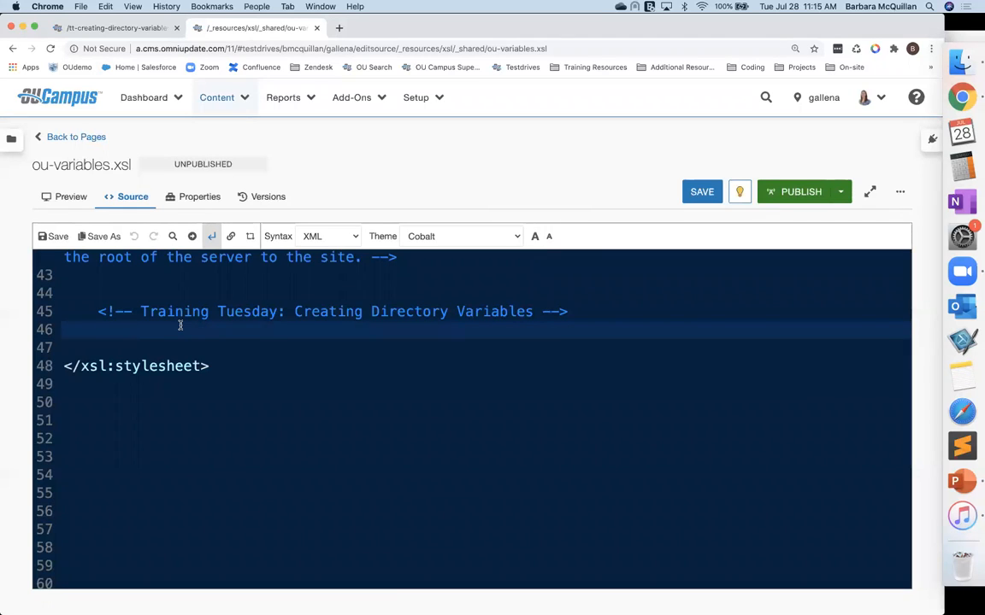
type("<x")
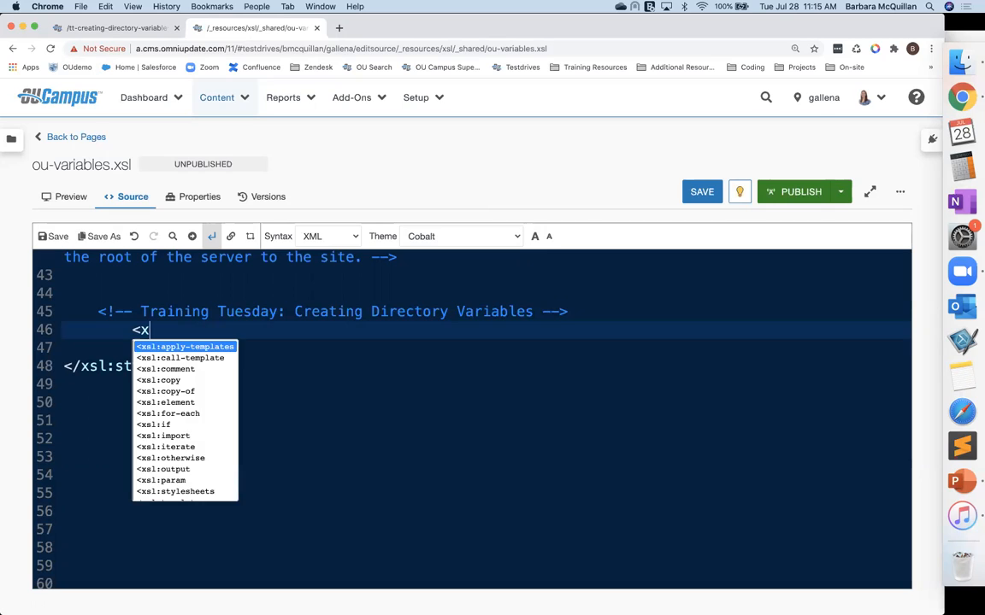
type("sl:pa")
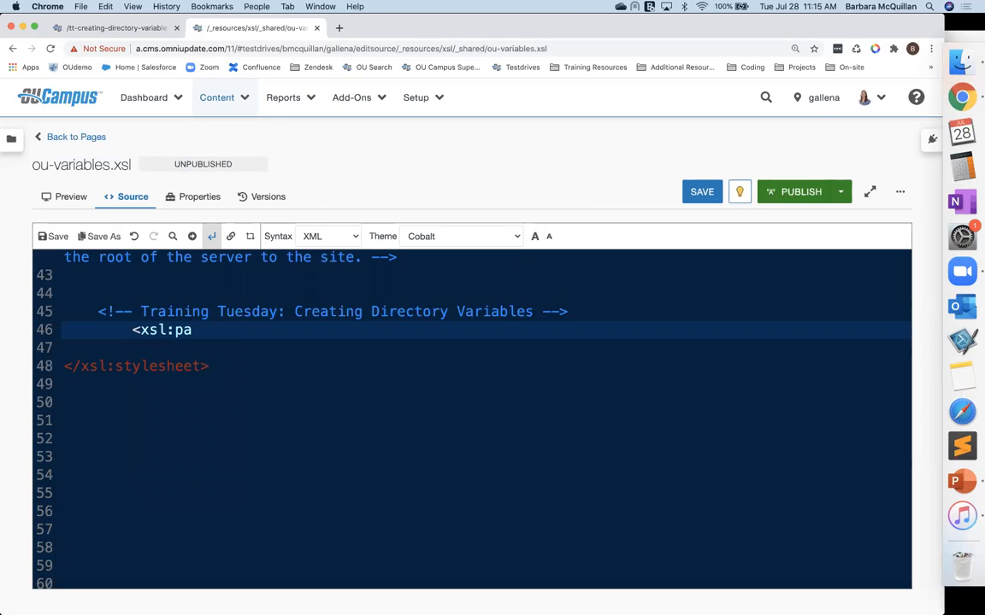
type("rma")
key("BackSpace")
key("BackSpace")
type("am nae")
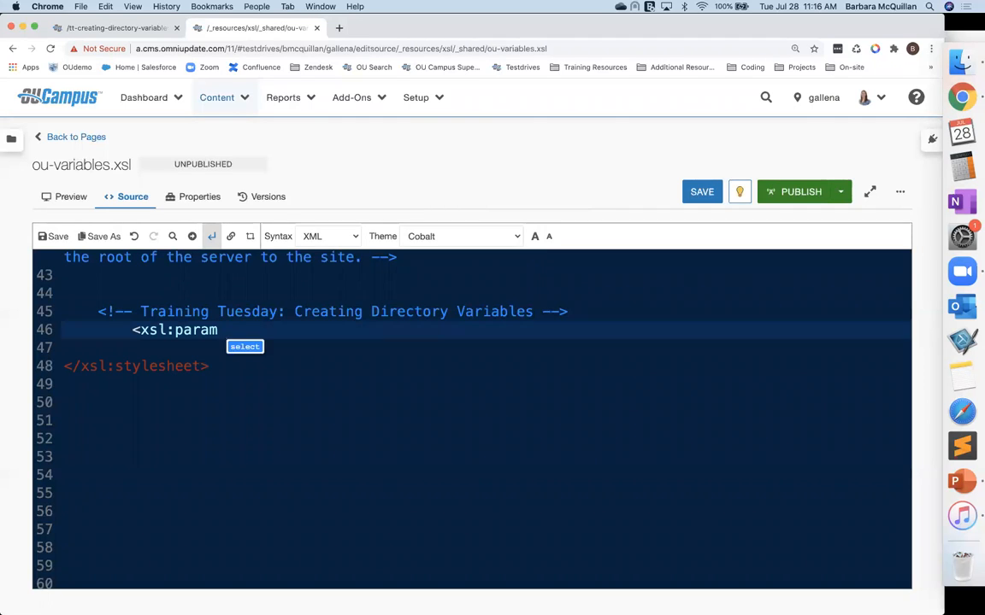
key("BackSpace")
type("me=")
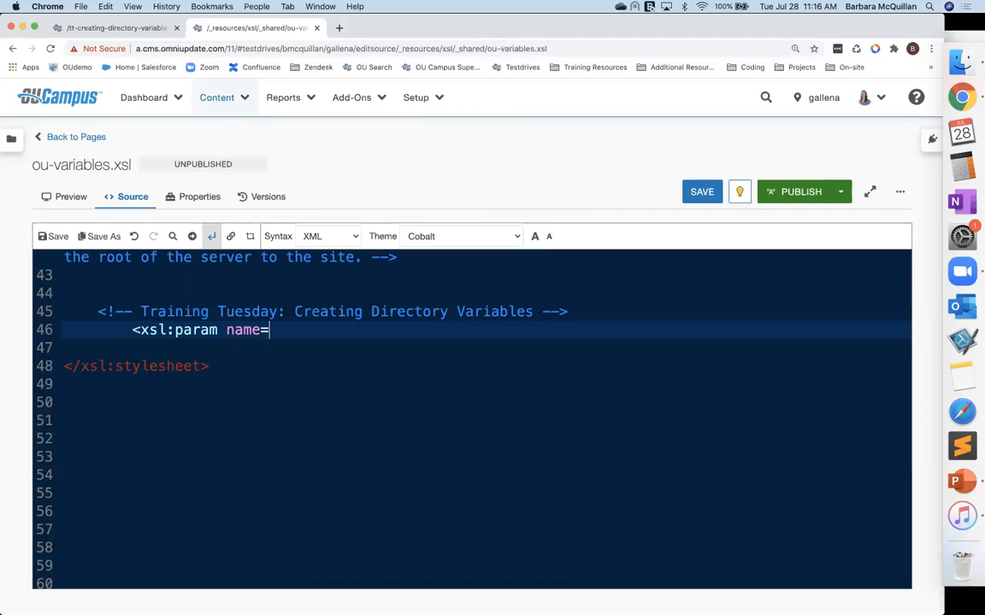
type("\"\"/>")
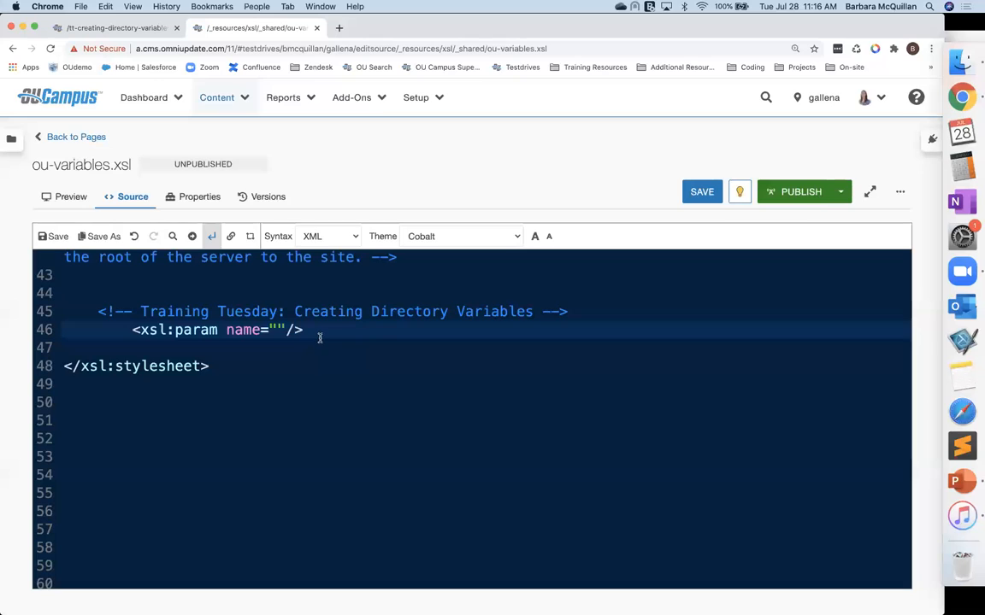
key("Return")
type("<")
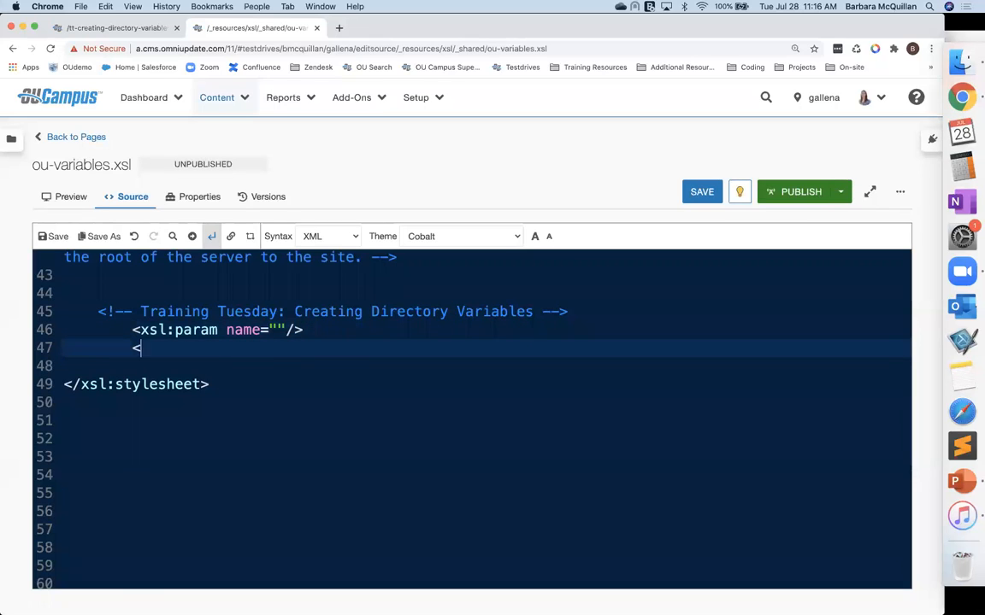
type("xsl:varia")
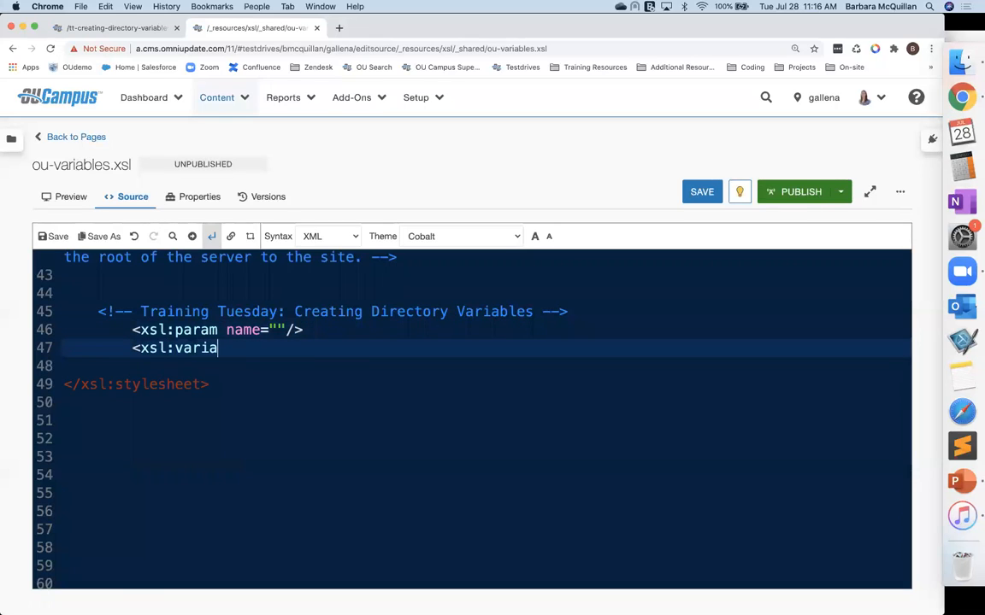
type("ble")
left_click(135, 350, "shift")
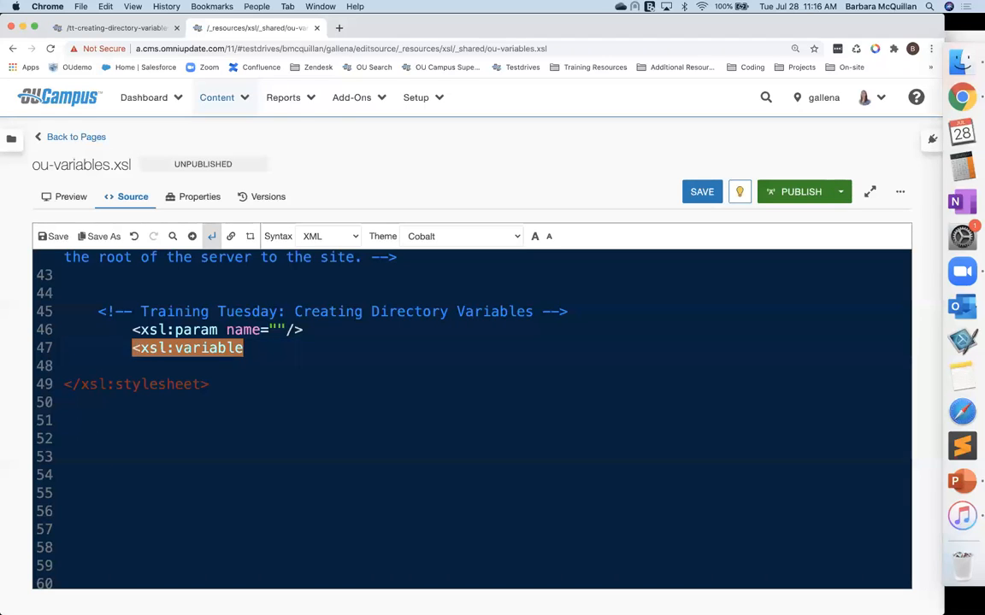
key("BackSpace")
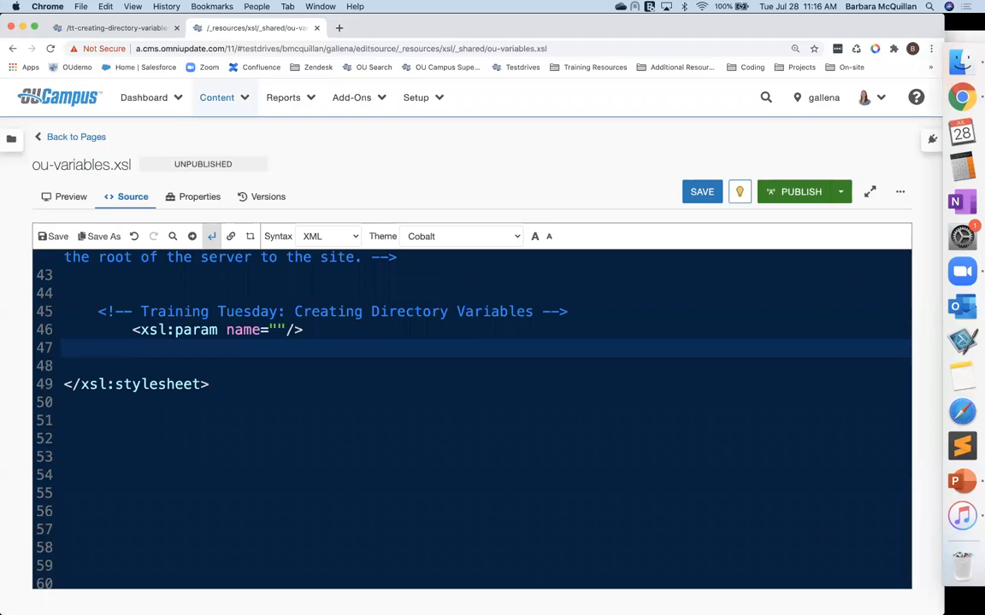
Step: Name the parameter ou:section-title and save ou-variables.xsl
left_click(276, 331)
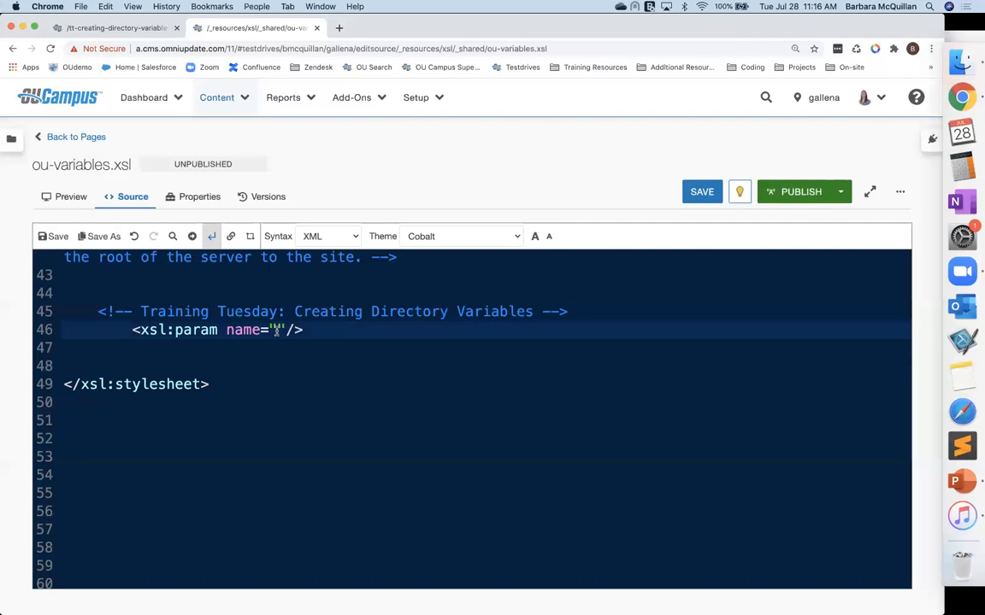
type("ou:")
type("section-title")
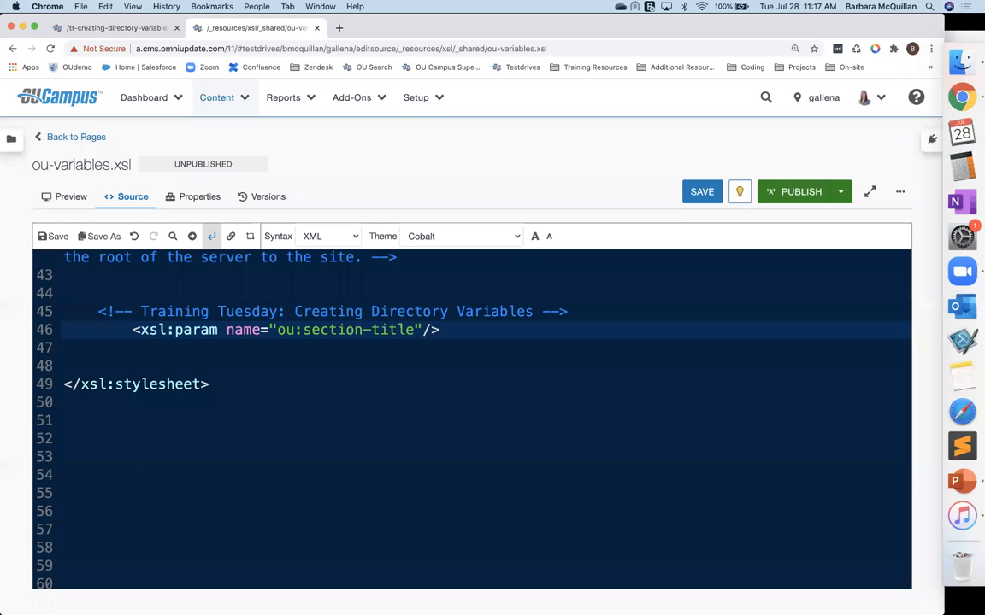
key("super+s")
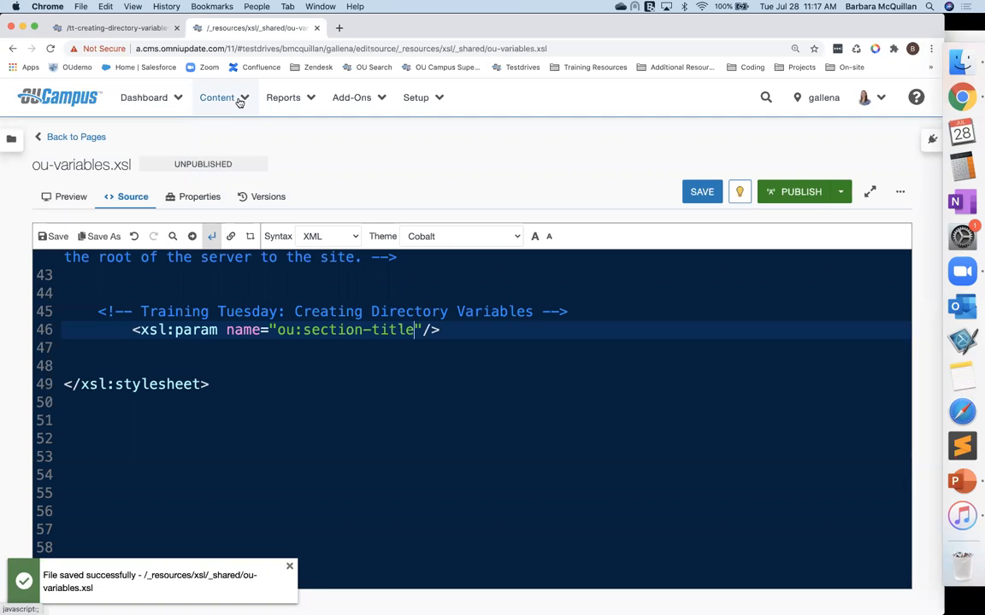
Step: Open the Pages list in another new browser tab
left_click(234, 100)
right_click(235, 134)
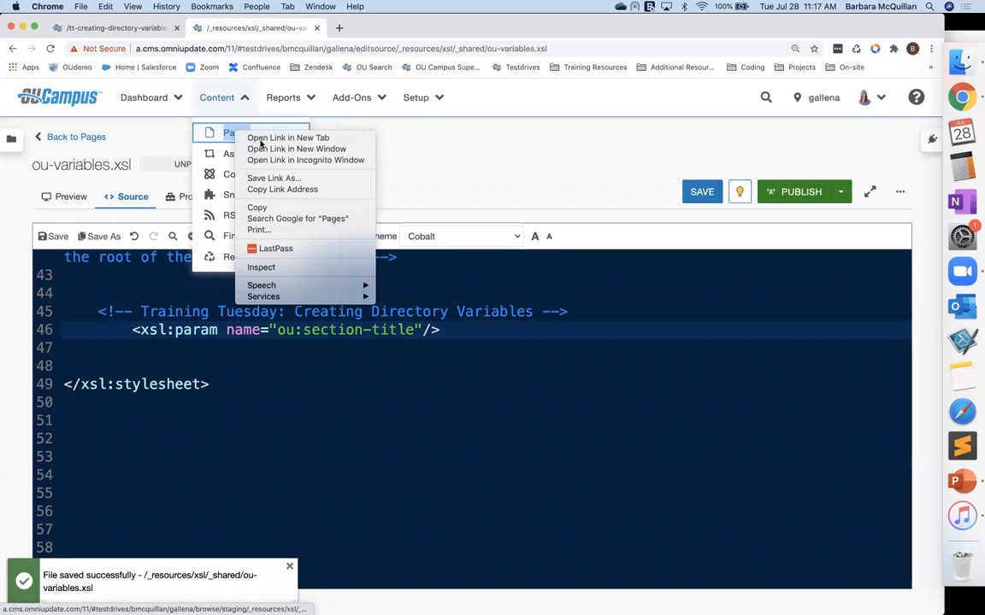
left_click(275, 136)
left_click(355, 29)
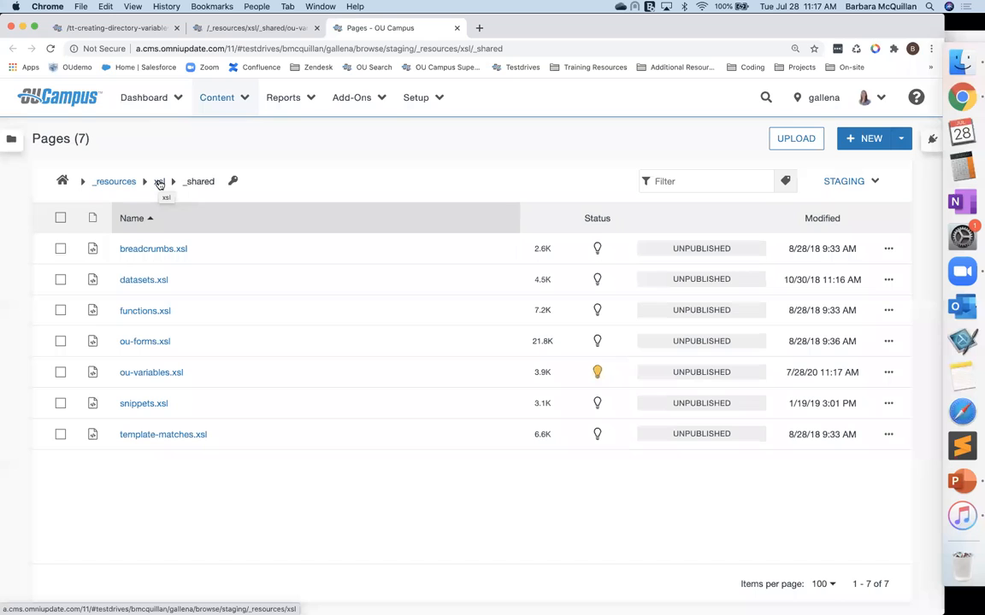
Step: View index.pcf's source, highlight its interior.xsl stylesheet path, and return to edit view
left_click(128, 28)
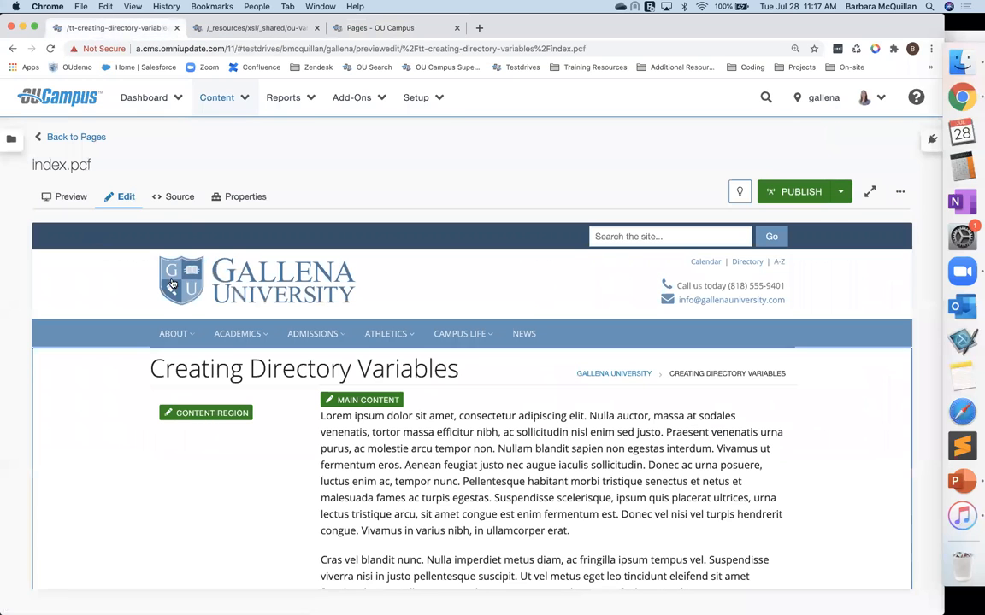
left_click(171, 196)
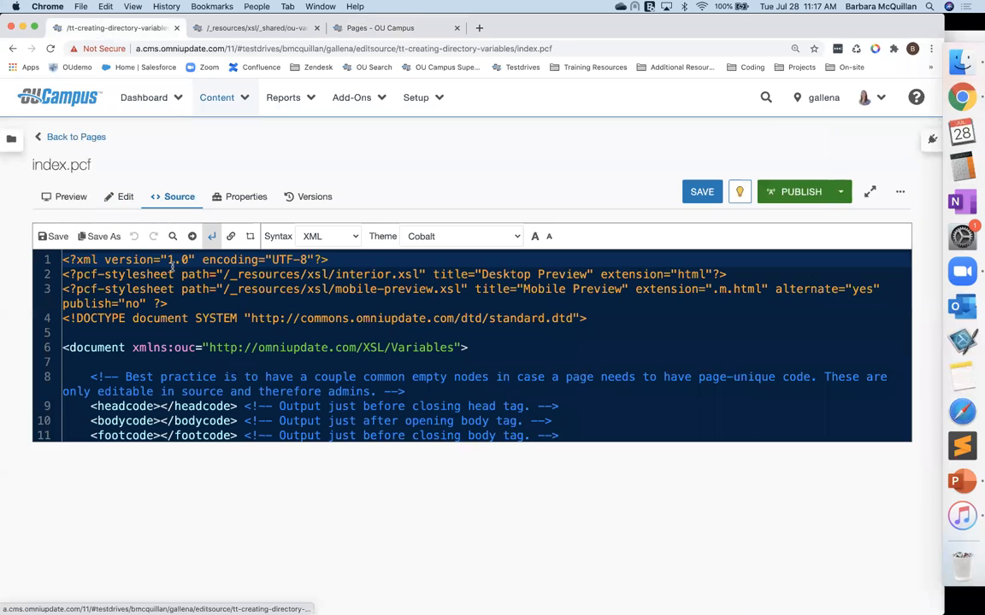
left_click_drag(344, 275, 427, 275)
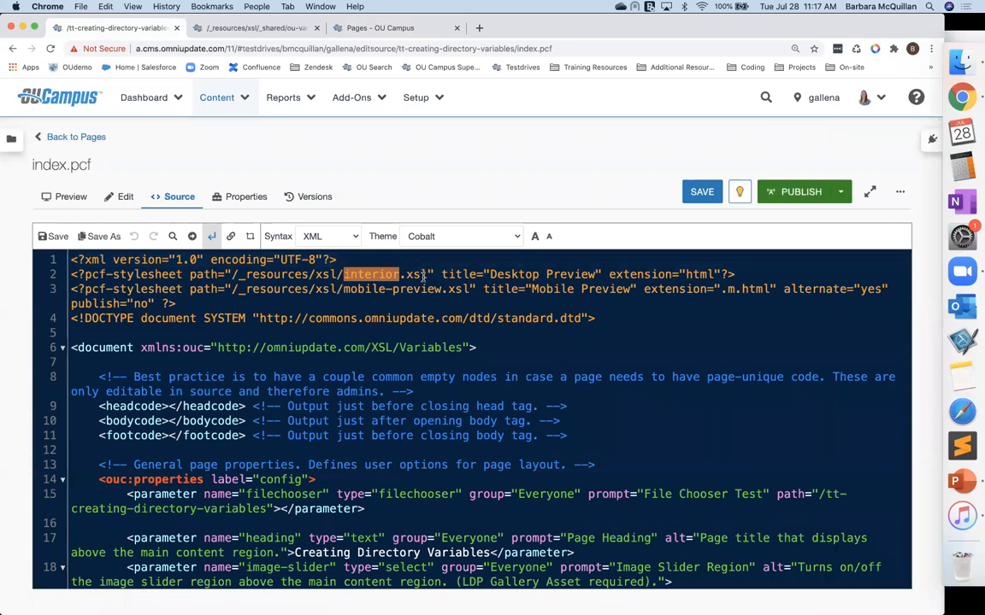
left_click(122, 197)
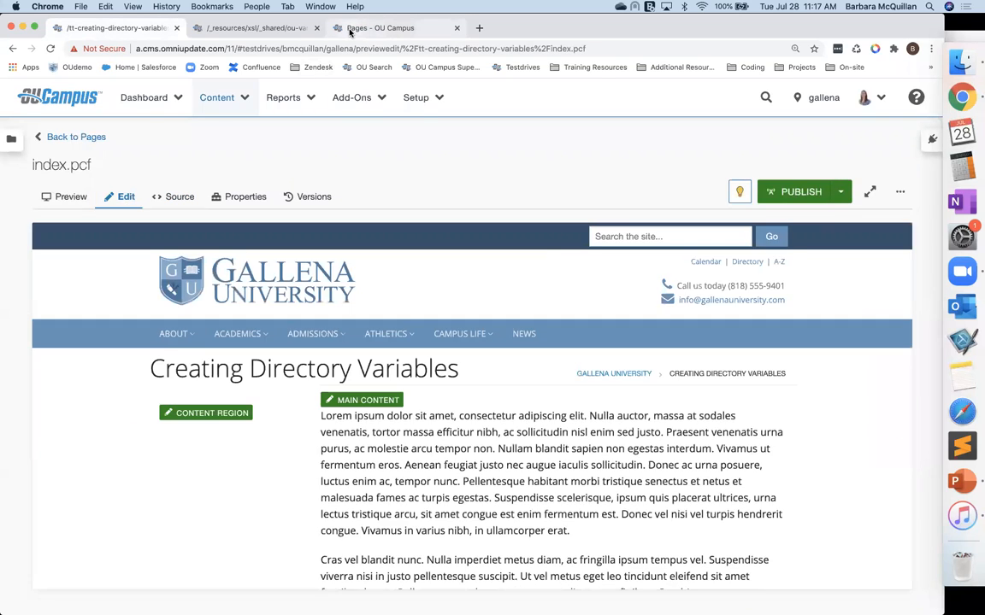
Step: Open interior.xsl from the _resources/xsl folder in the Pages tab
left_click(367, 28)
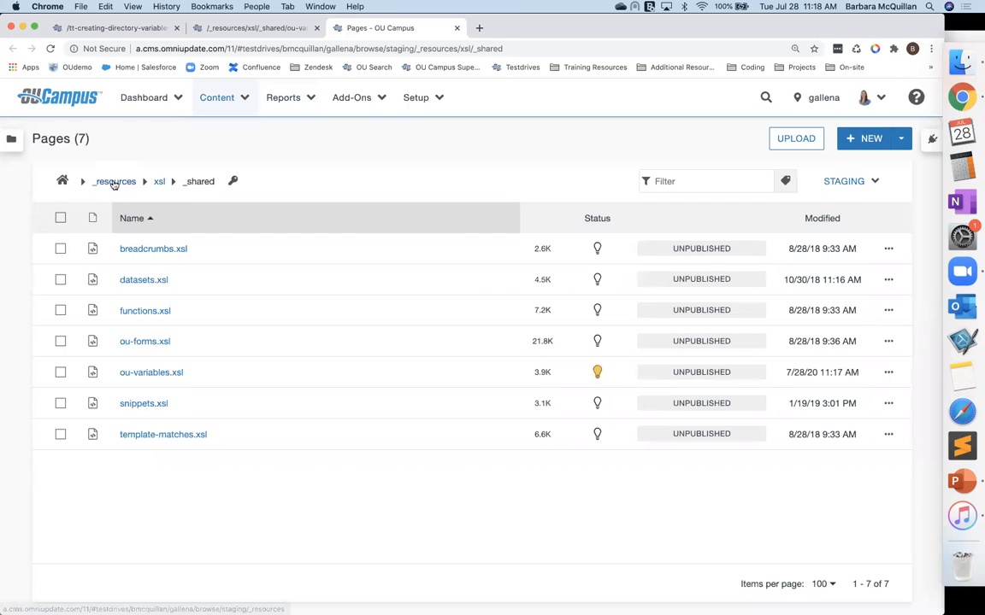
left_click(160, 182)
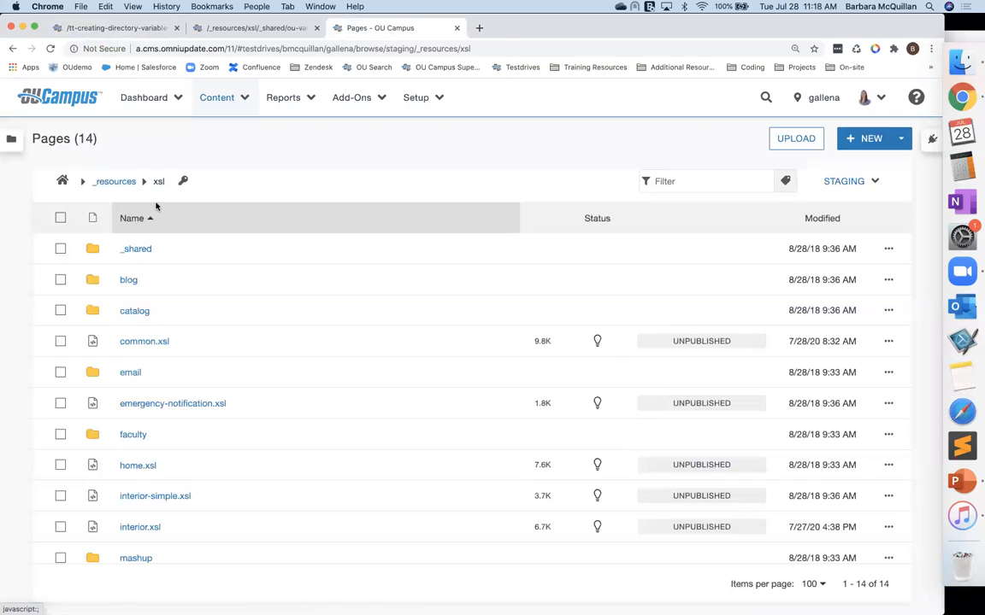
scroll(133, 500, "down", 2)
left_click(140, 459)
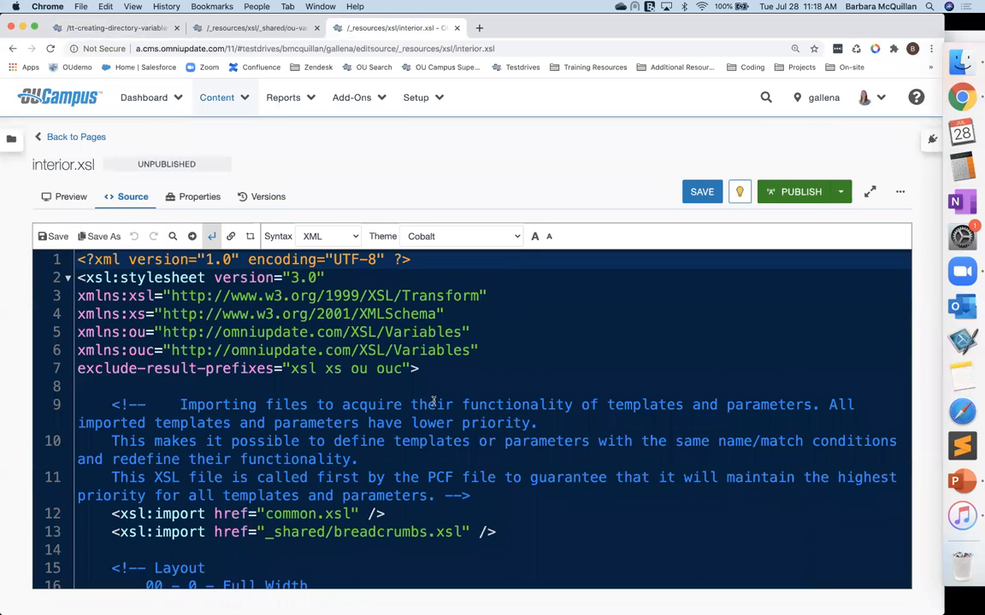
Step: Insert the text "Section Title - " before the heading value inside the page header's h1 in interior.xsl
scroll(433, 402, "down", 10)
scroll(433, 401, "down", 4)
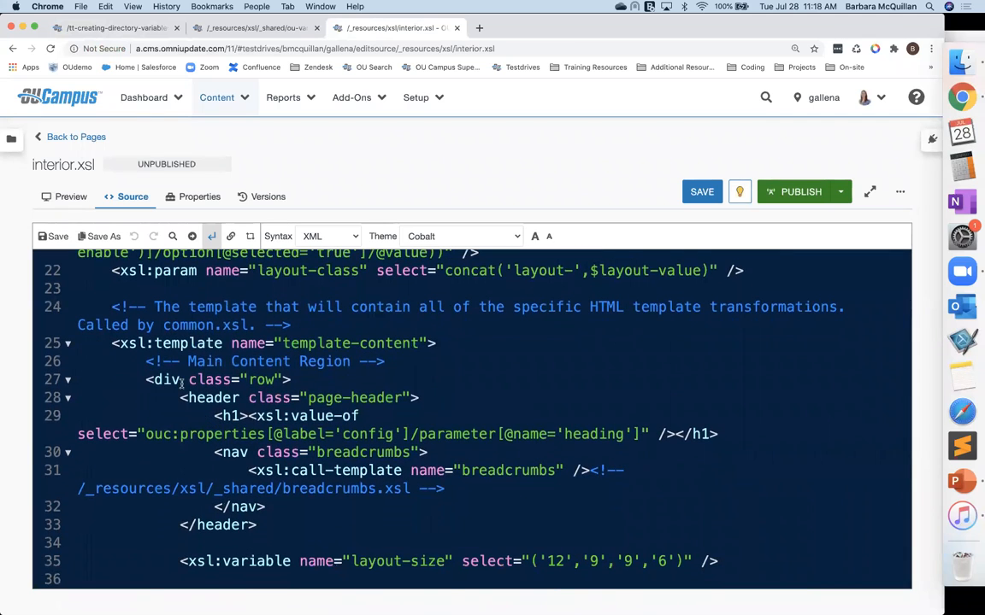
left_click_drag(180, 399, 512, 435)
left_click(265, 417)
left_click_drag(588, 441, 650, 435)
double_click(589, 435)
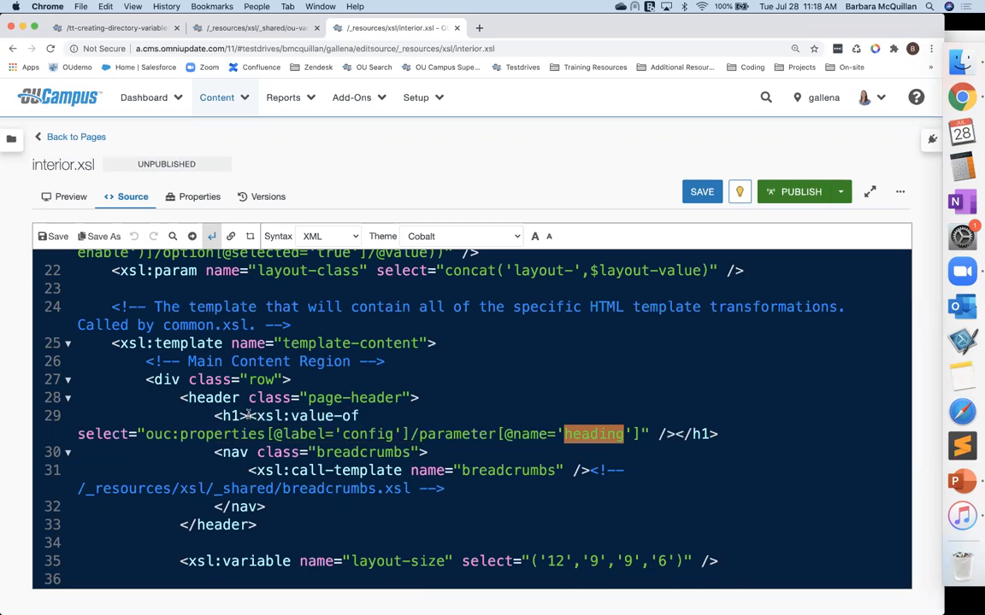
left_click(247, 415)
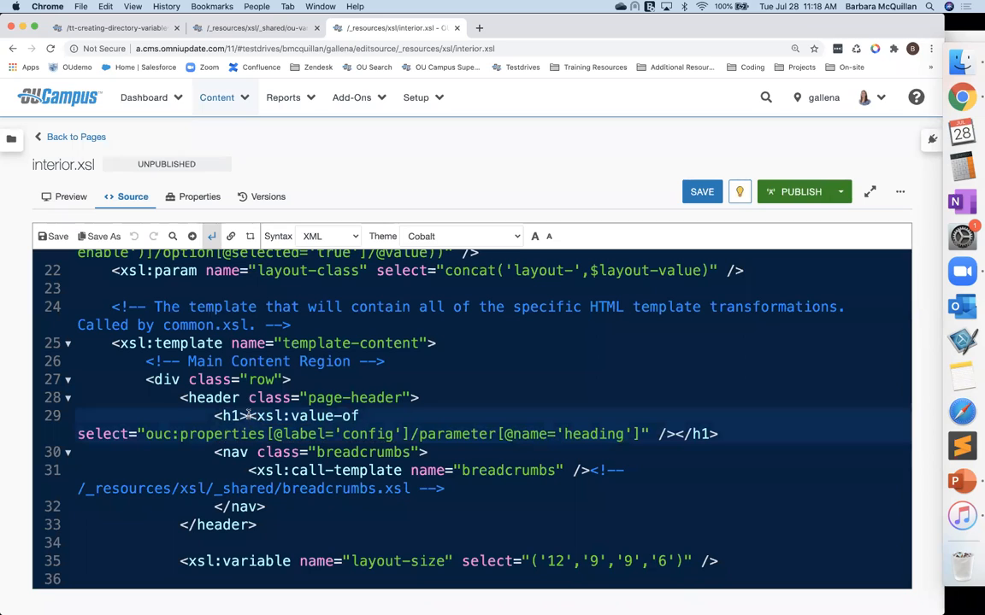
type("Section Title ")
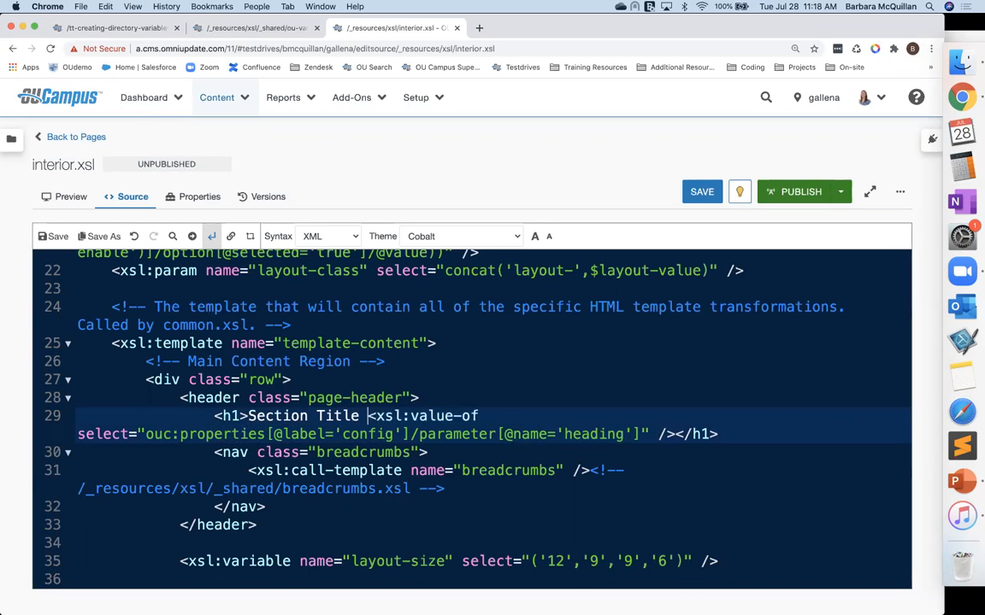
type("-")
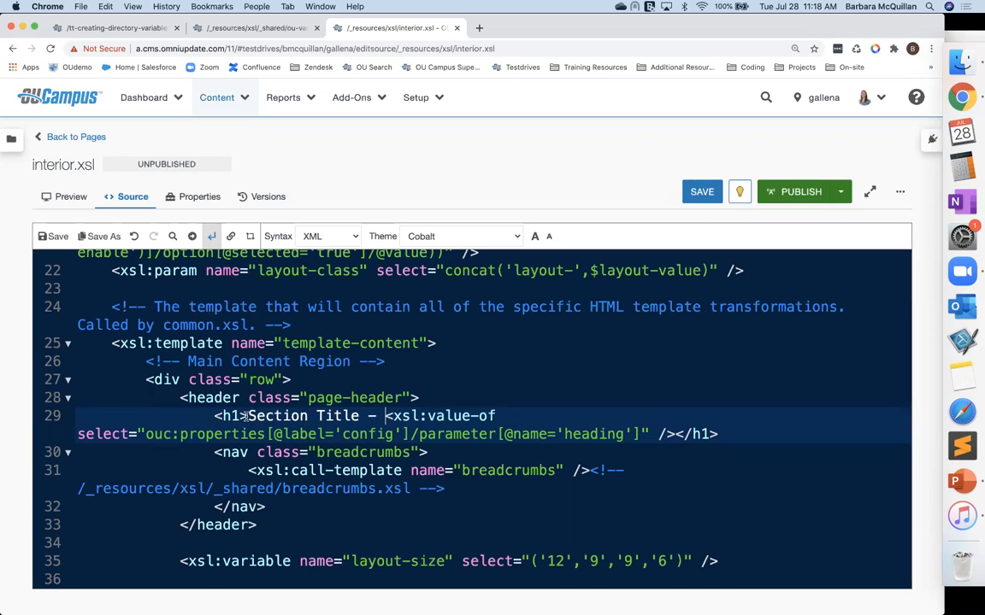
Step: Replace the Section Title text with <xsl:value-of select="$ou:section-title"/> and save interior.xsl
left_click_drag(249, 416, 359, 416)
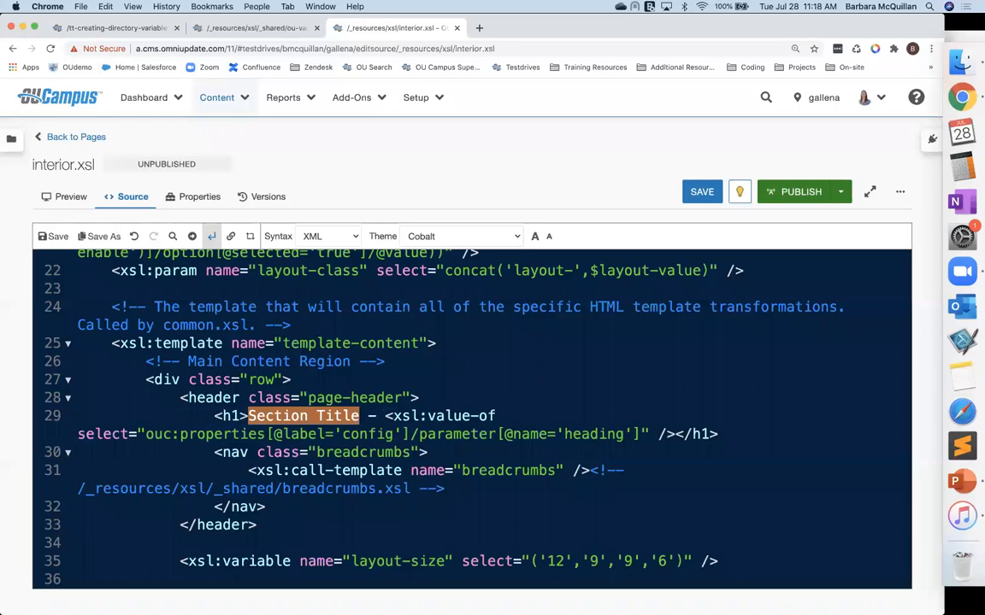
key("BackSpace")
type("<xsl;")
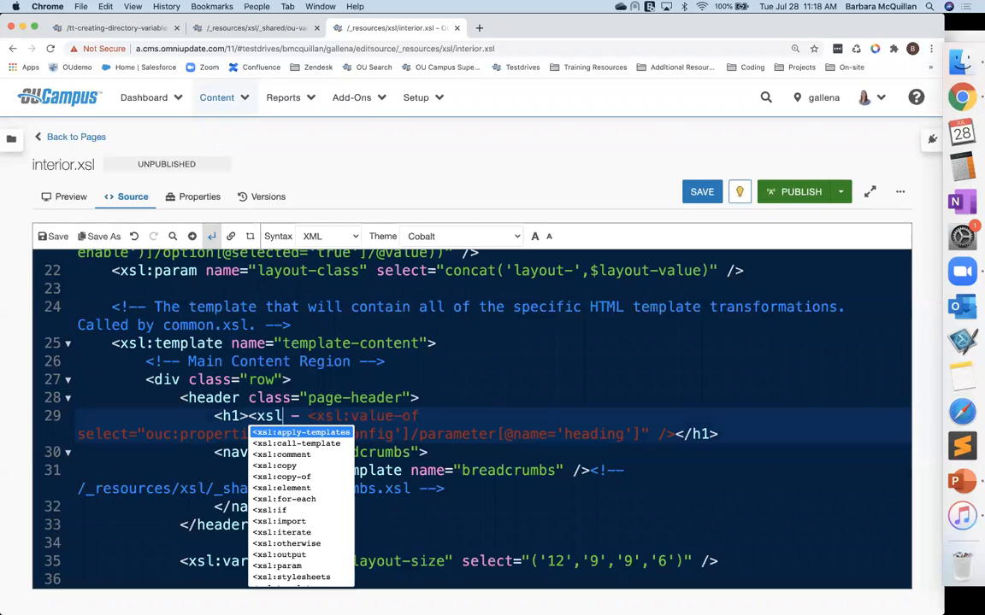
key("BackSpace")
type(":value-")
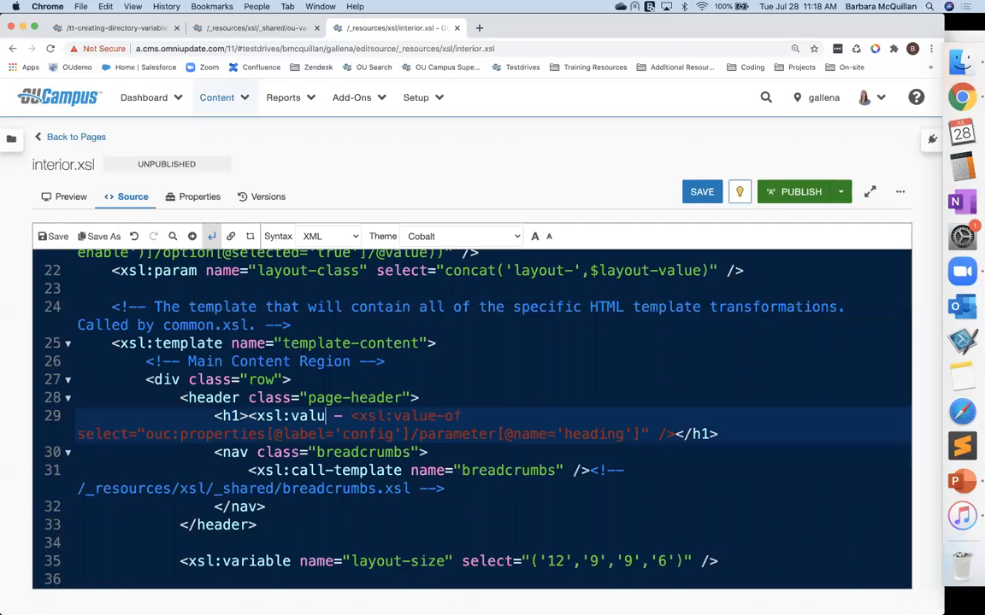
type("of ")
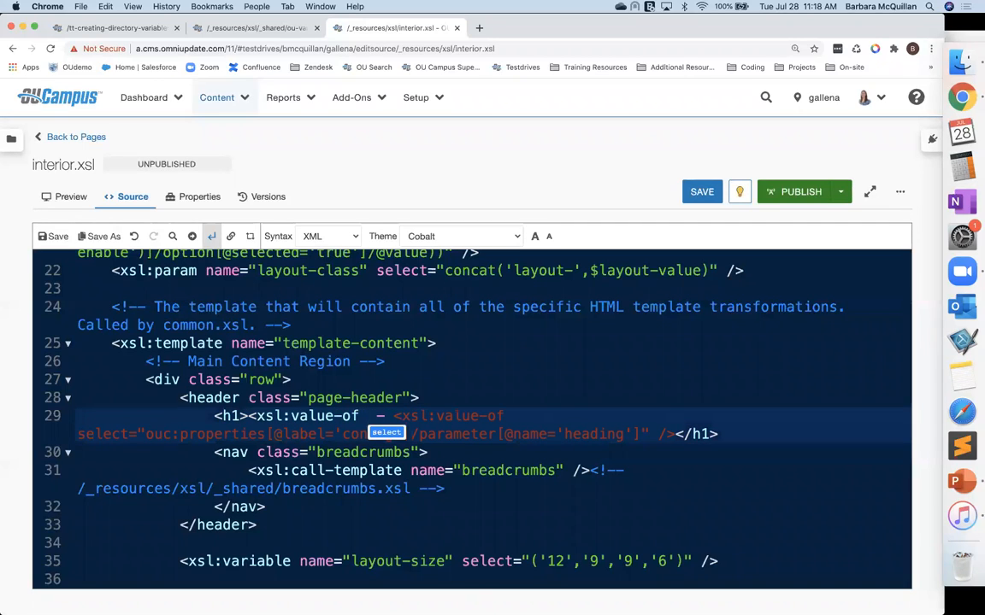
type("selec")
key("BackSpace")
type("lect=\"\"")
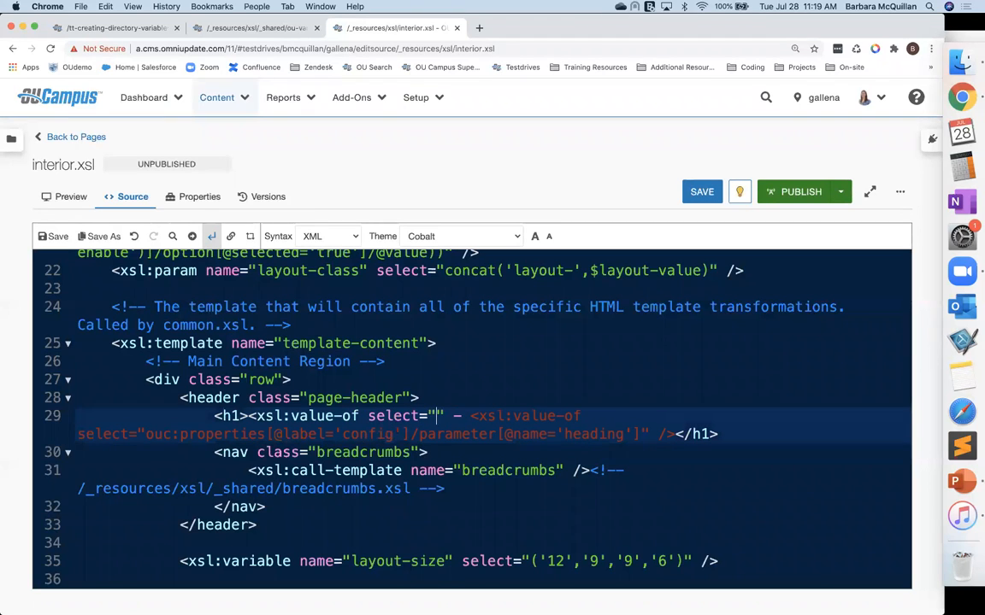
type("/>")
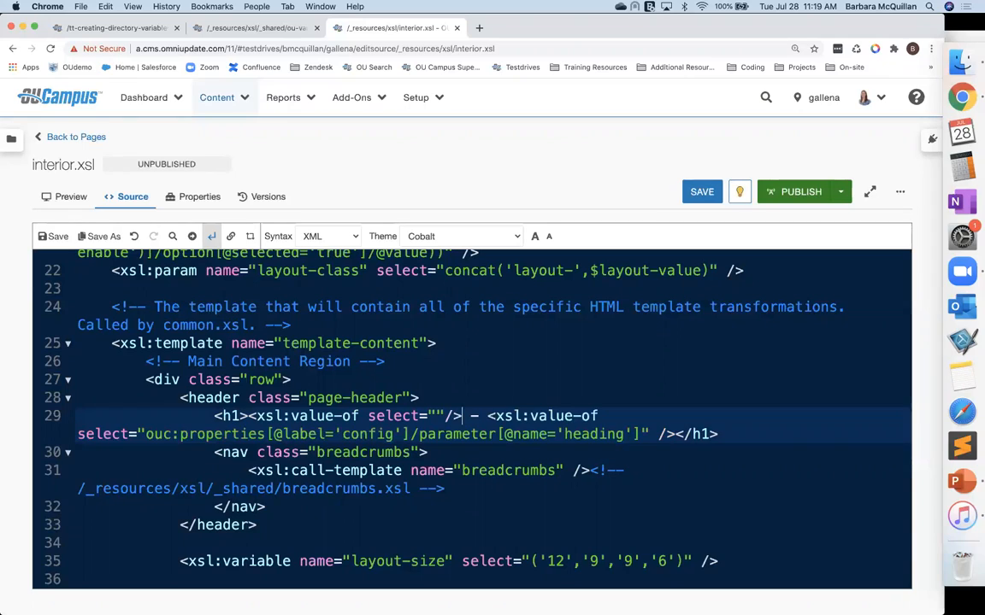
left_click(435, 415)
type("$")
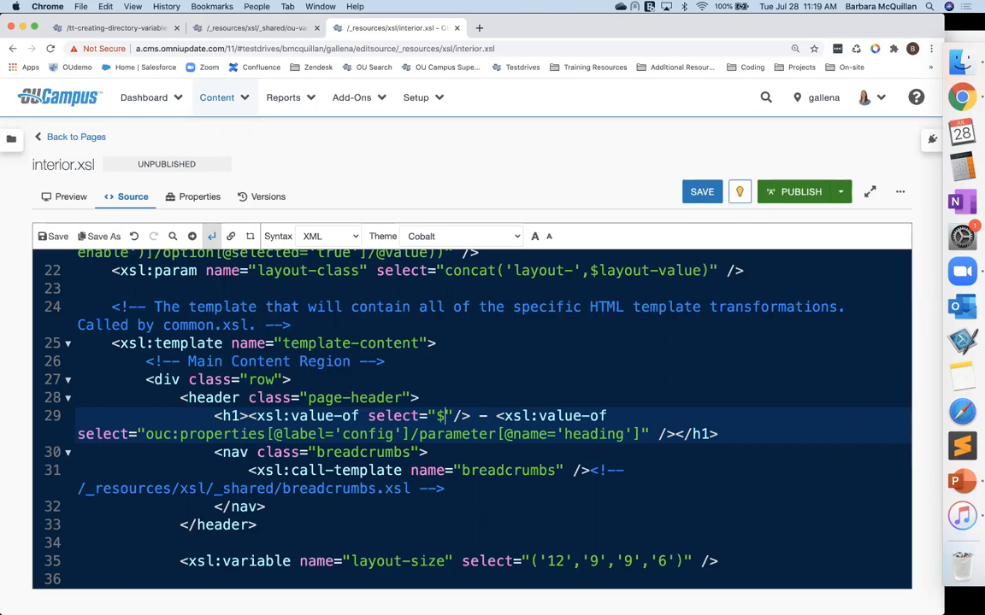
type("ou:sect")
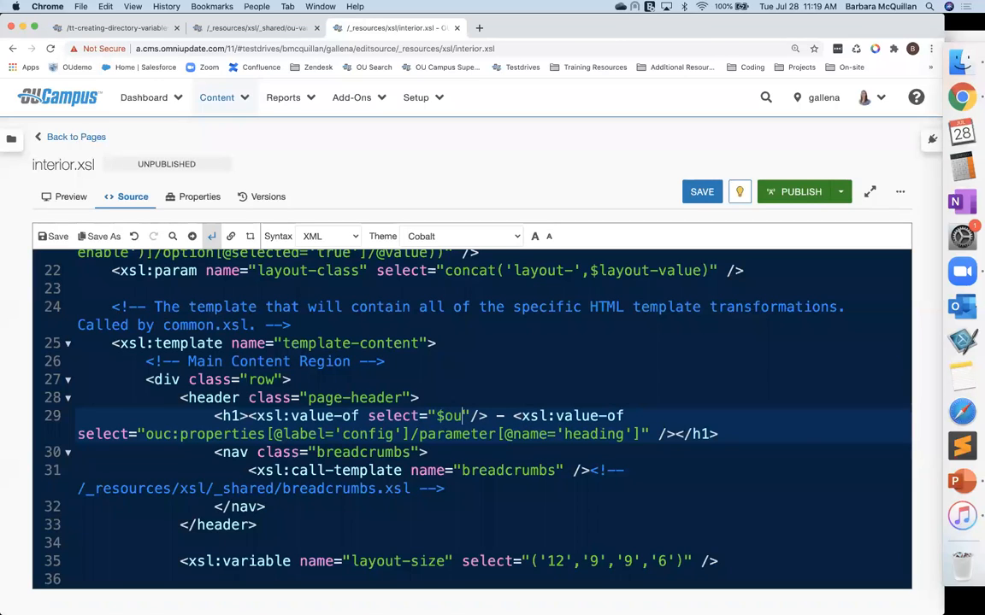
type("ion-title")
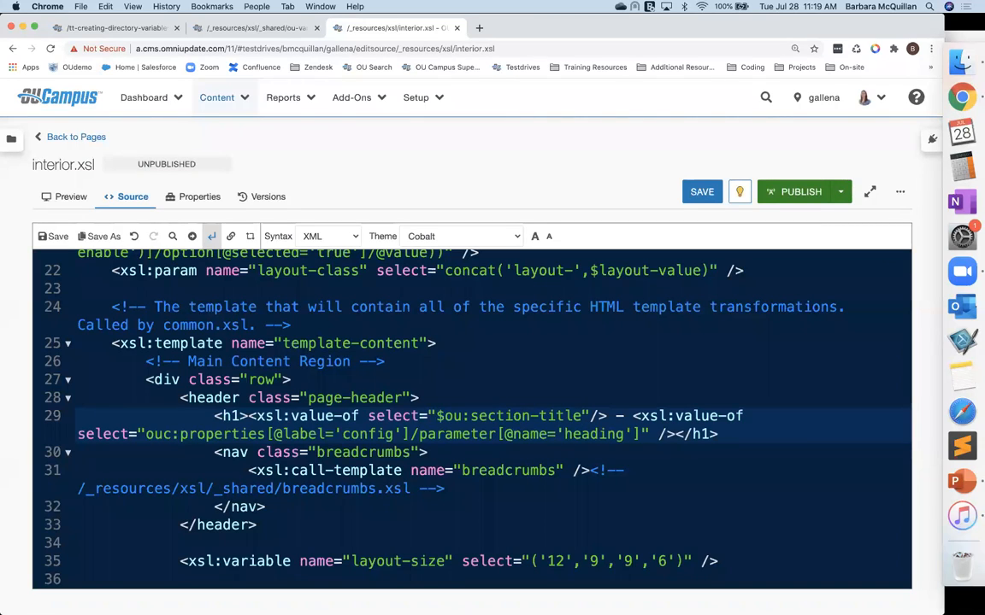
key("super+s")
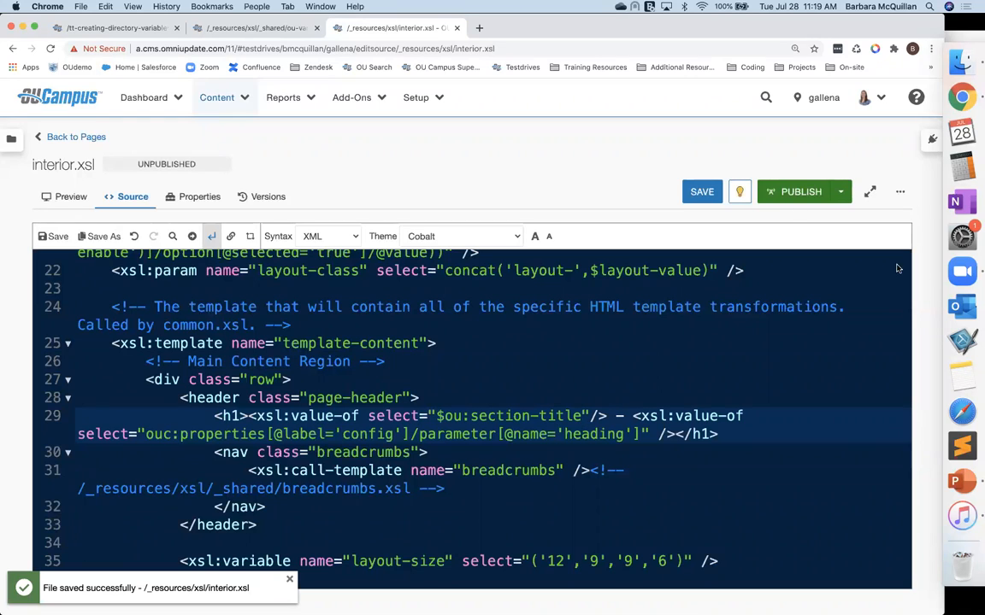
Step: Reload index.pcf's edit view to check the heading, then return to the folder's pages list
left_click(125, 30)
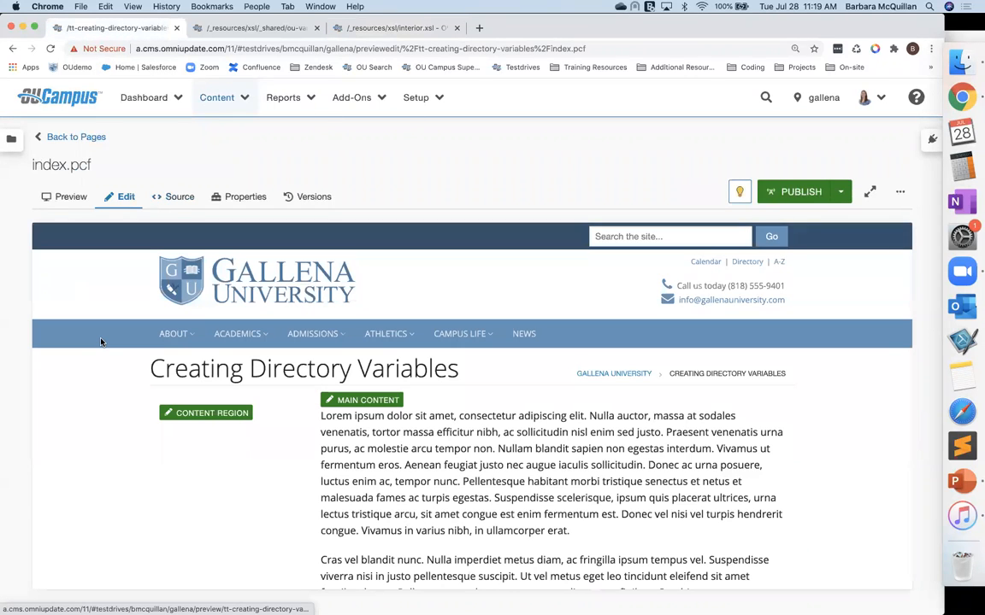
key("super+r")
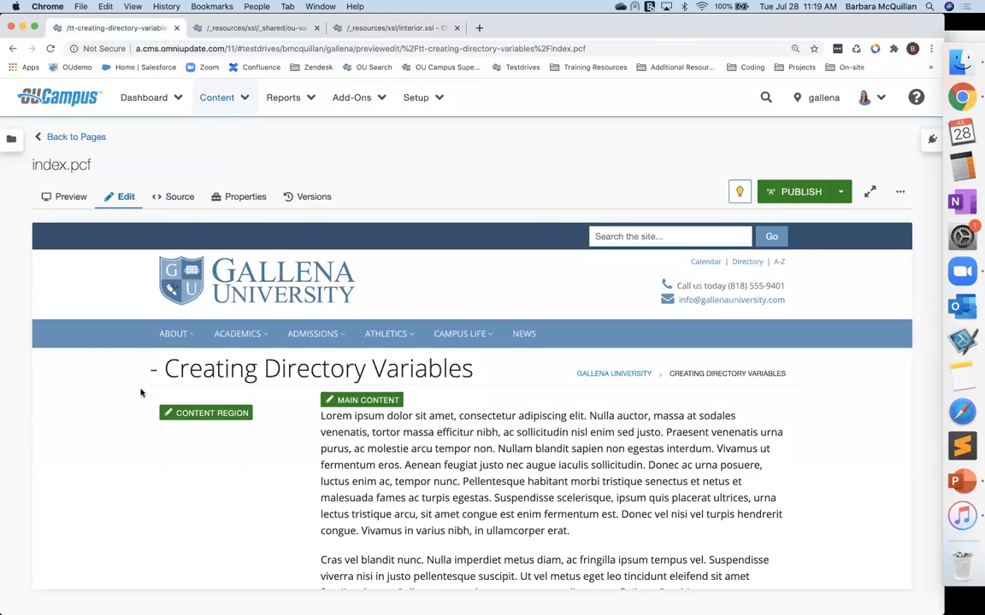
left_click(86, 137)
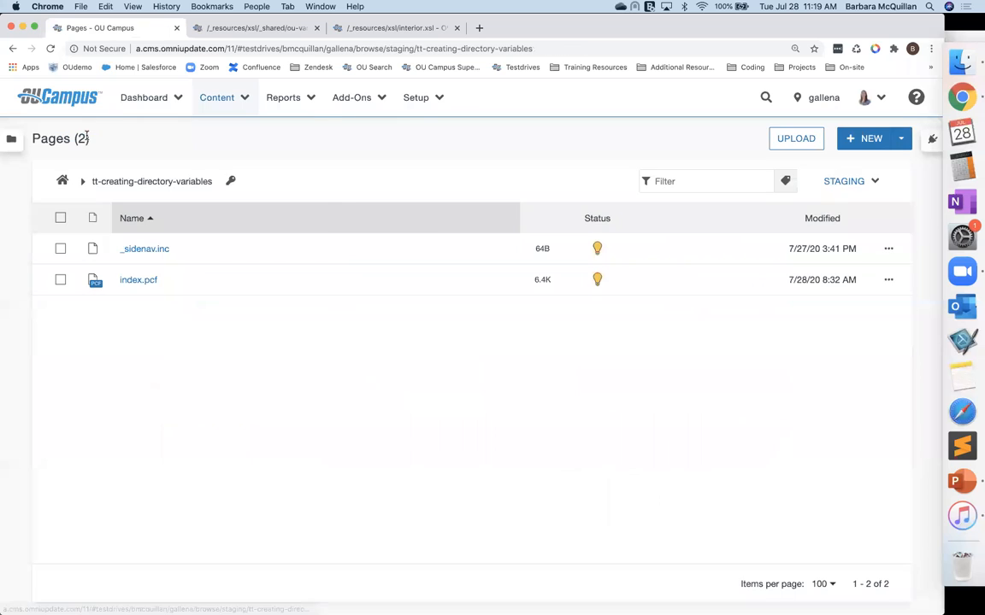
Step: In the folder's access settings, add a new directory variable section-title with value Training Tuesday and save
left_click(229, 183)
scroll(299, 429, "down", 10)
scroll(298, 429, "down", 2)
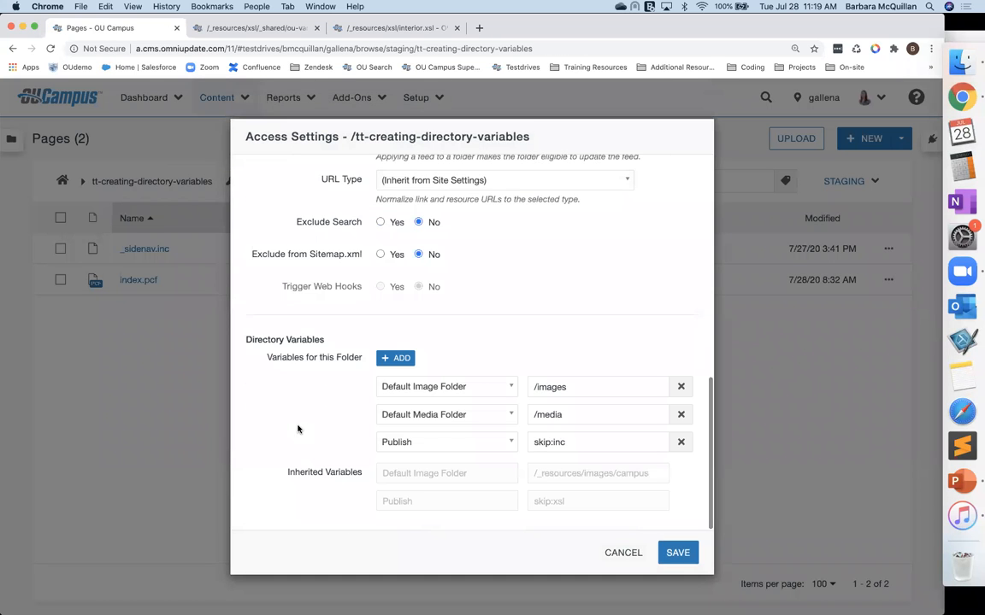
left_click(400, 361)
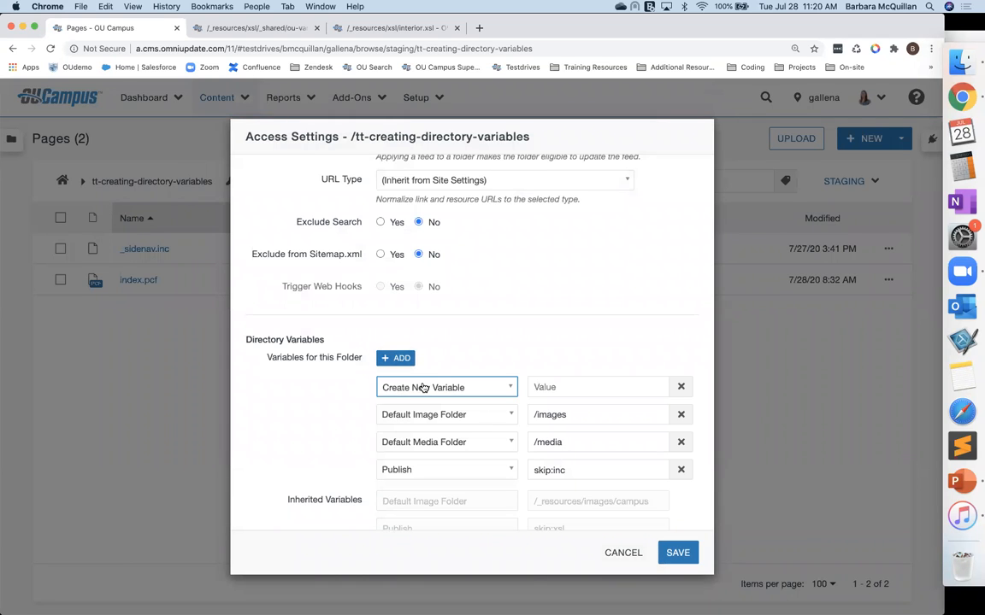
left_click(423, 389)
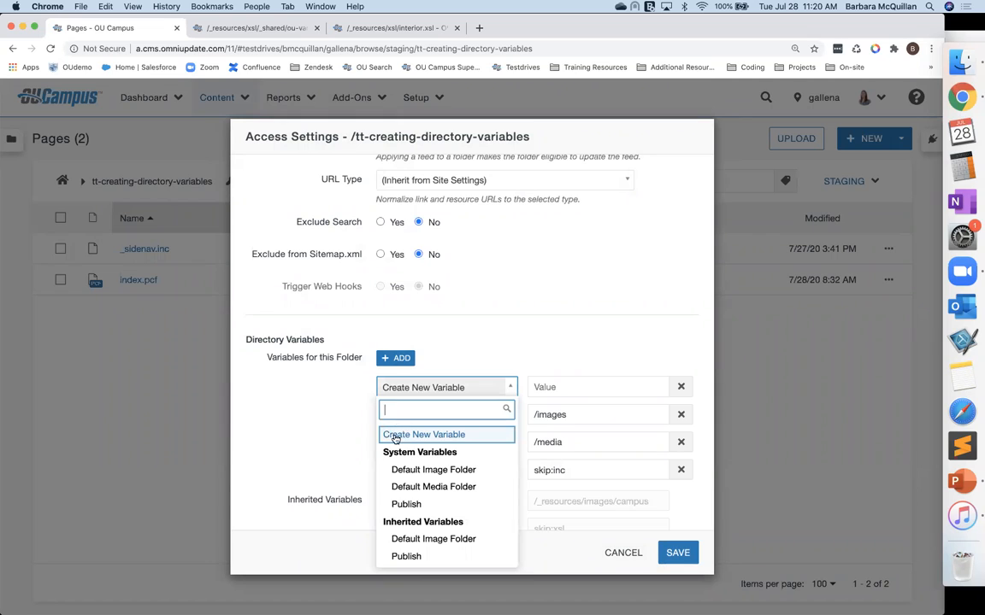
left_click(395, 436)
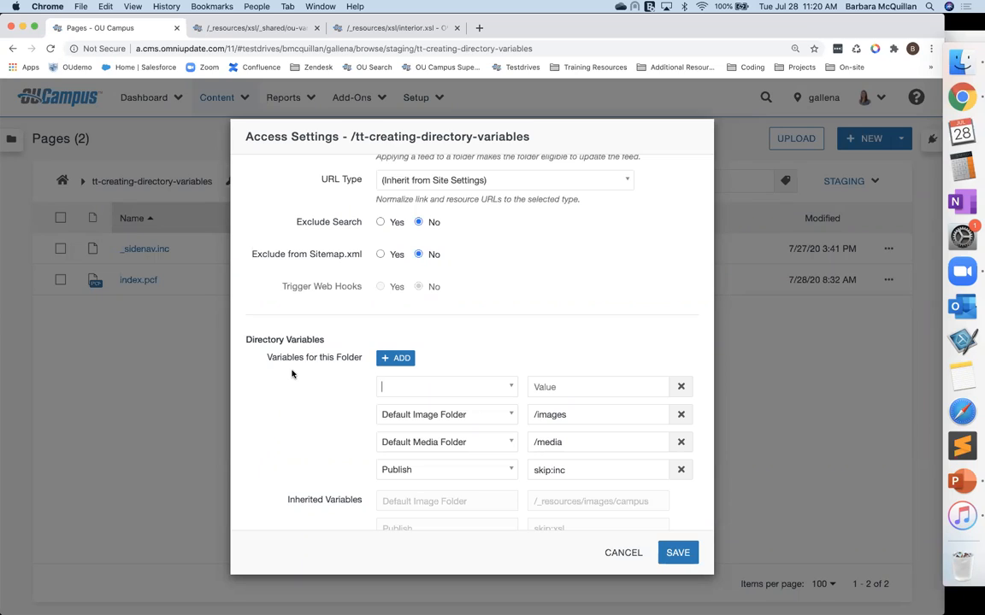
type("section-title")
key("Tab")
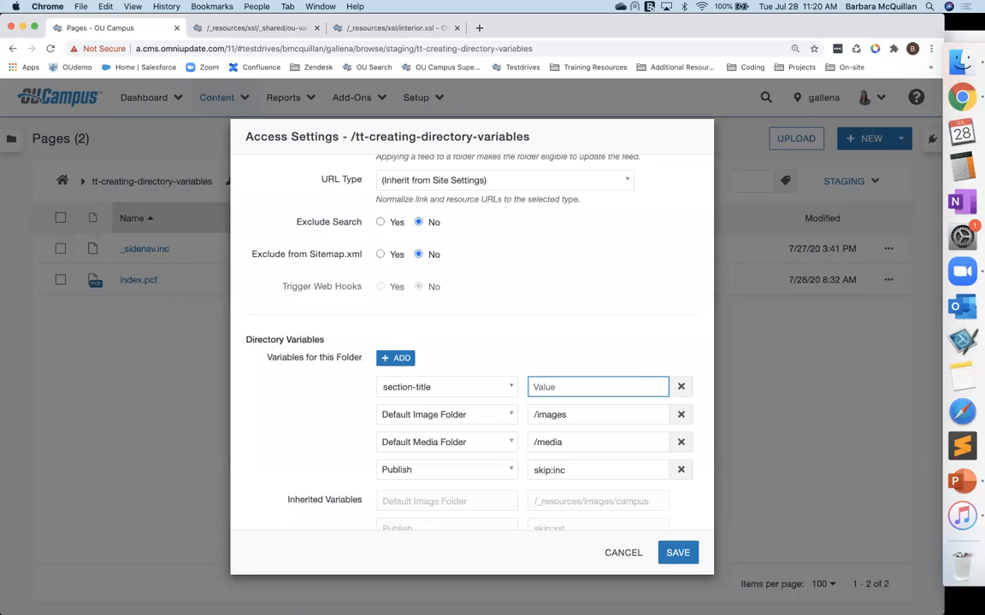
type("Training Tuesday")
left_click(677, 552)
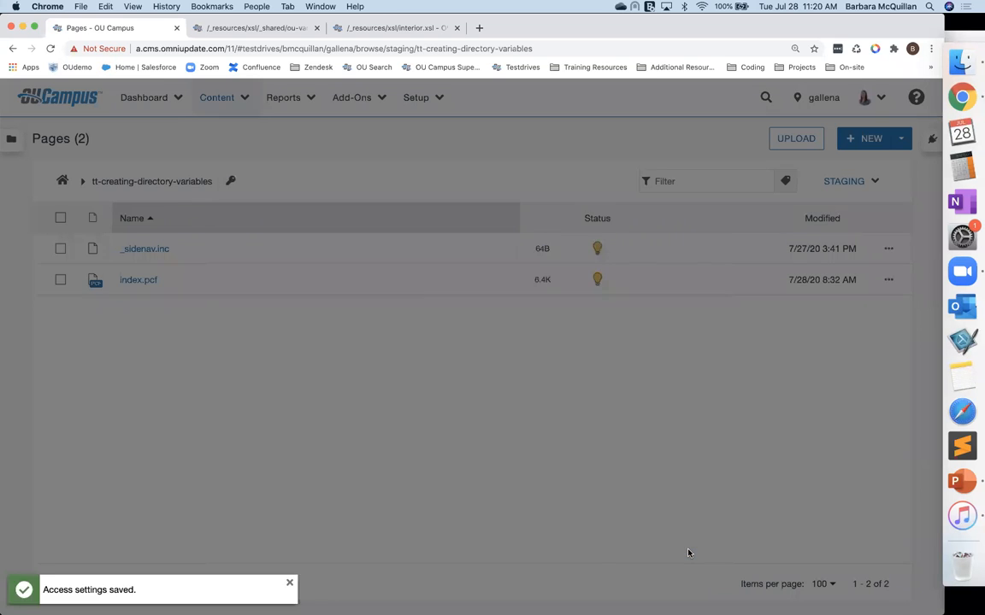
Step: Open index.pcf and highlight the Training Tuesday text in its page heading
left_click(136, 281)
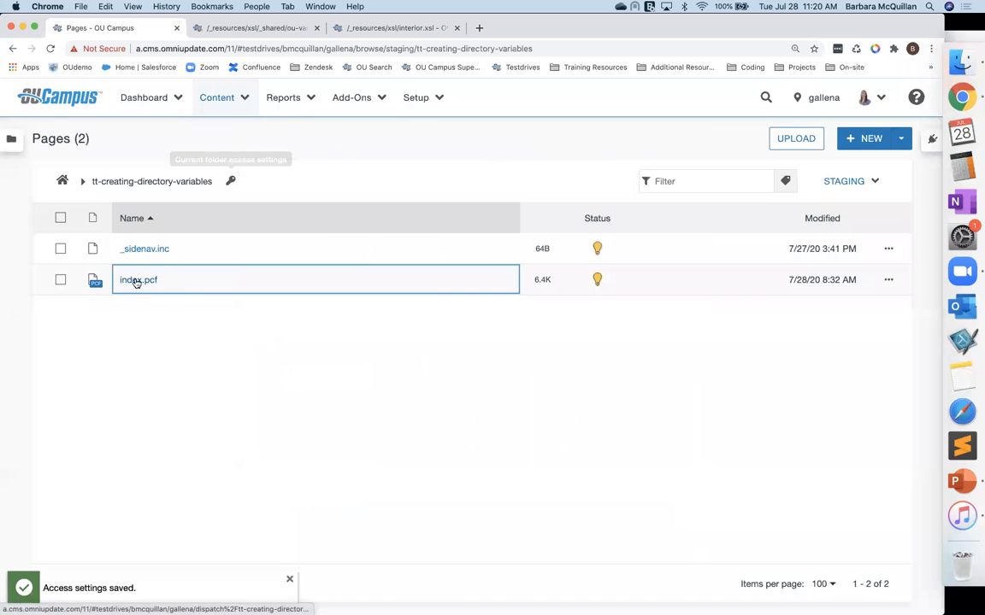
left_click_drag(152, 369, 334, 381)
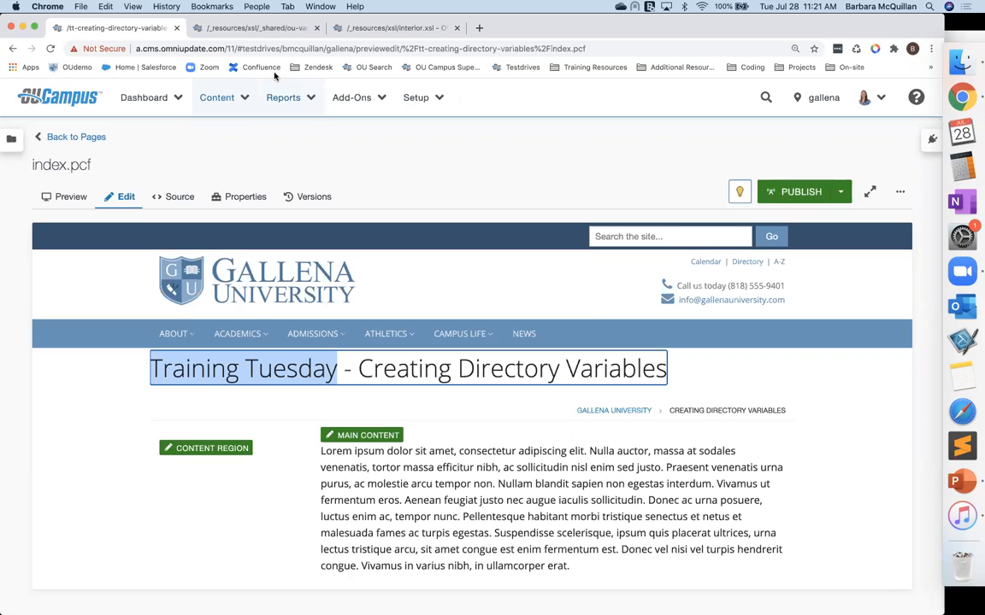
Step: In ou-variables.xsl, add an xsl:variable named display-section-title on a new line below the section-title param
left_click(258, 31)
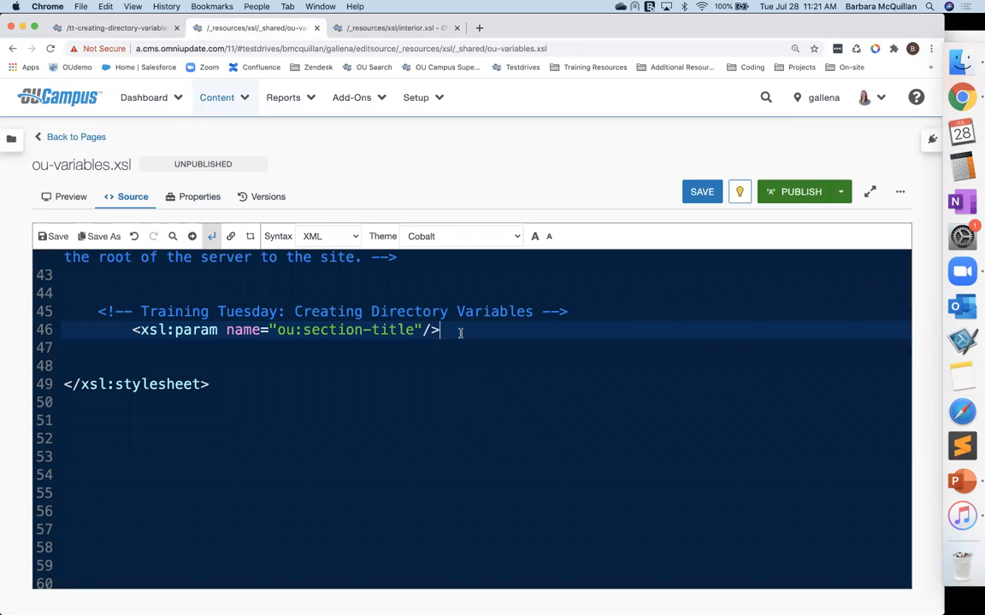
key("Return")
key("Tab")
type("<xsl:vari")
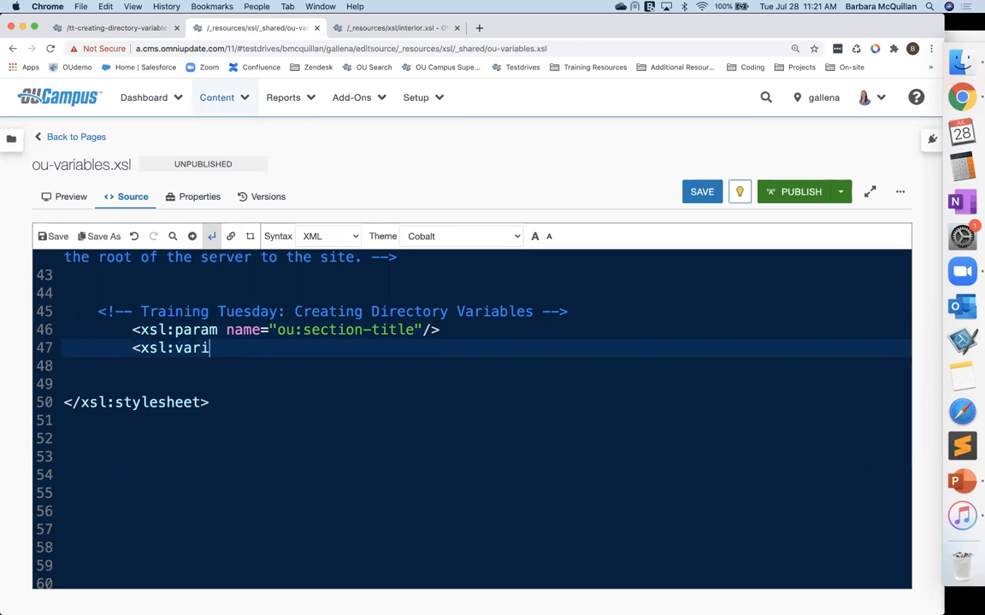
type("able ")
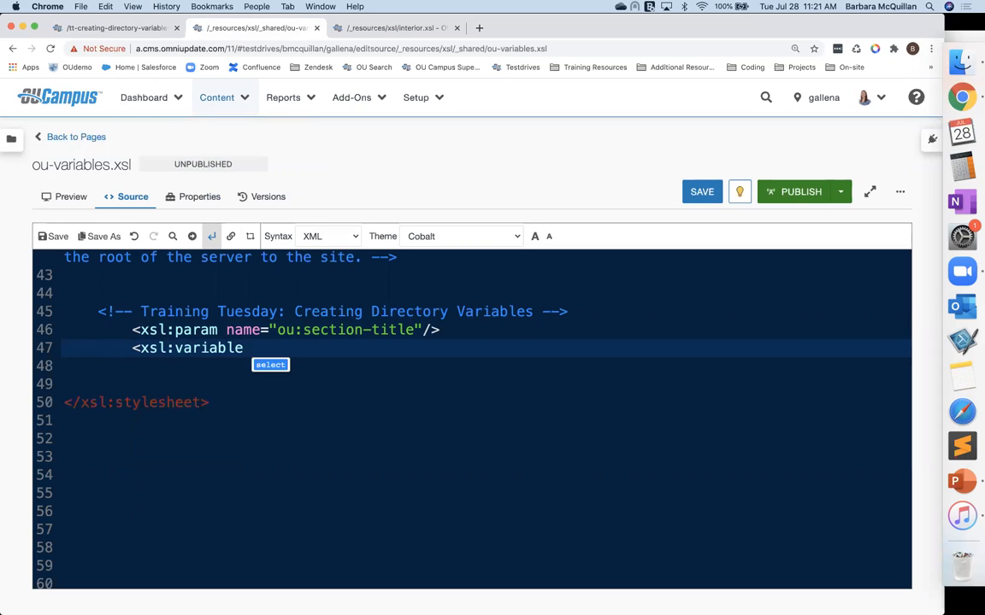
type("name=\"")
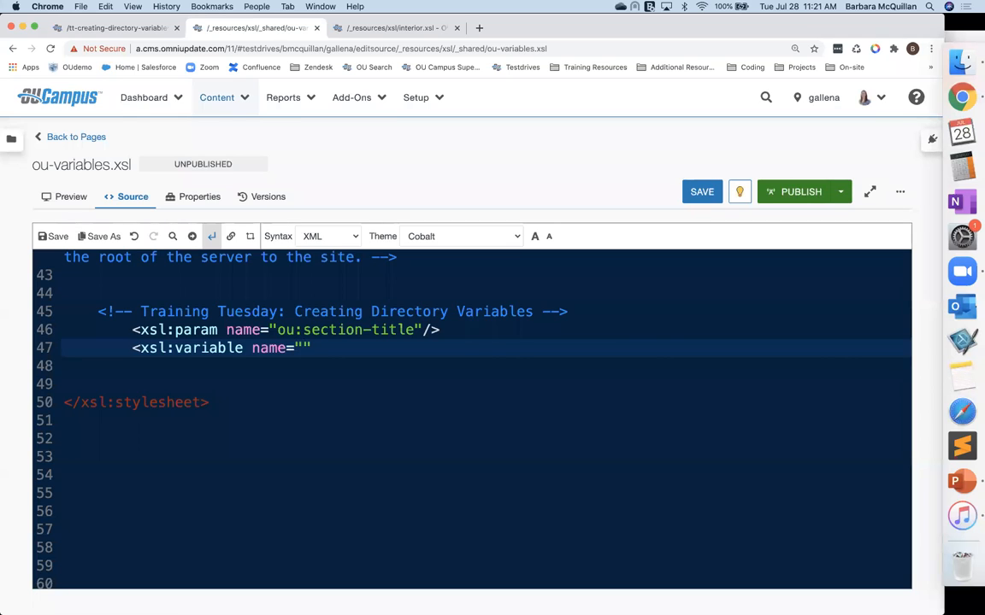
type("display-section-title")
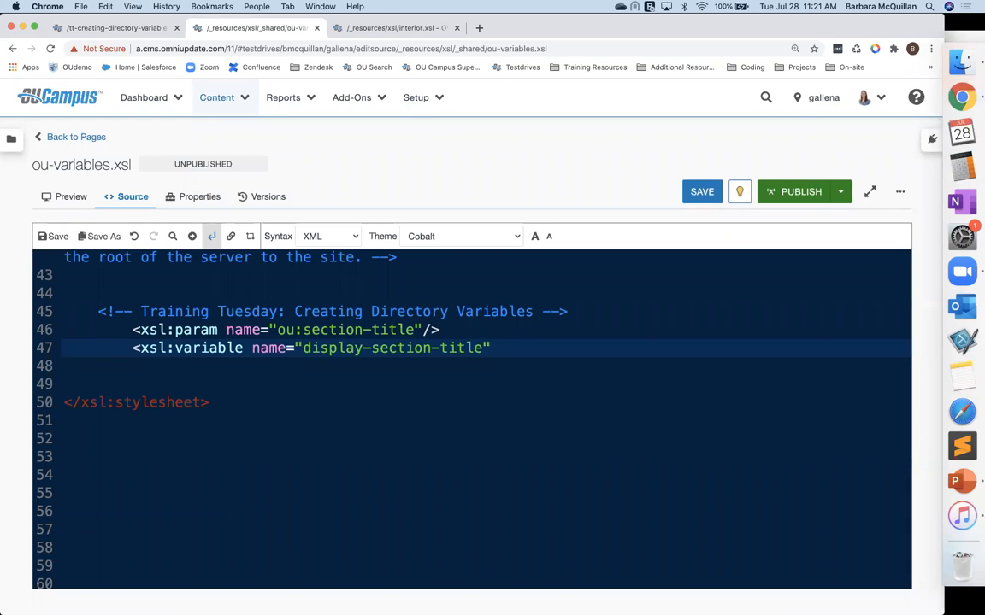
Step: Add an empty select attribute to the display-section-title variable and close the tag
double_click(341, 330)
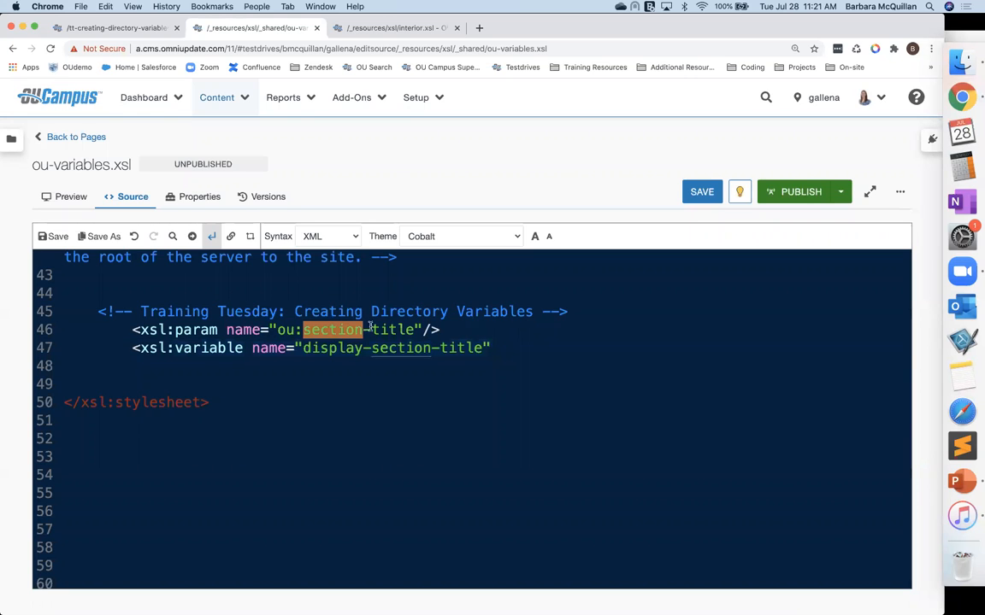
left_click(508, 352)
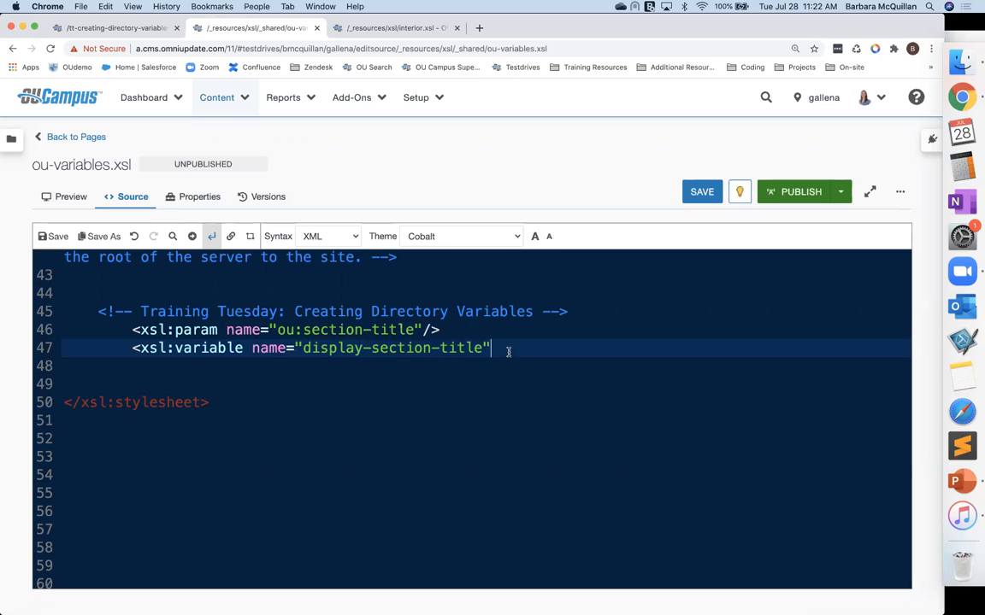
type("select=\"")
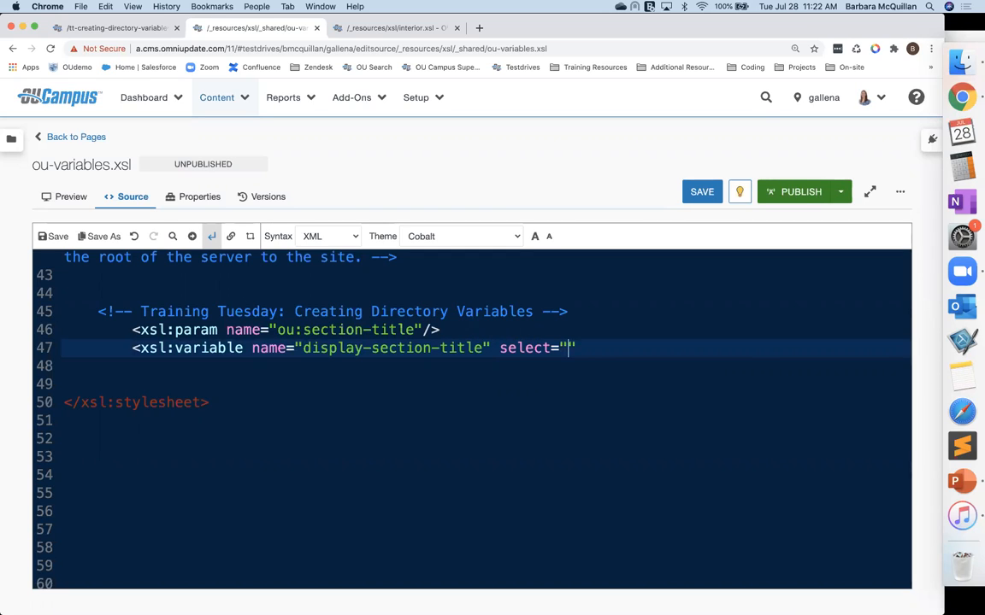
key("Right")
type("/>")
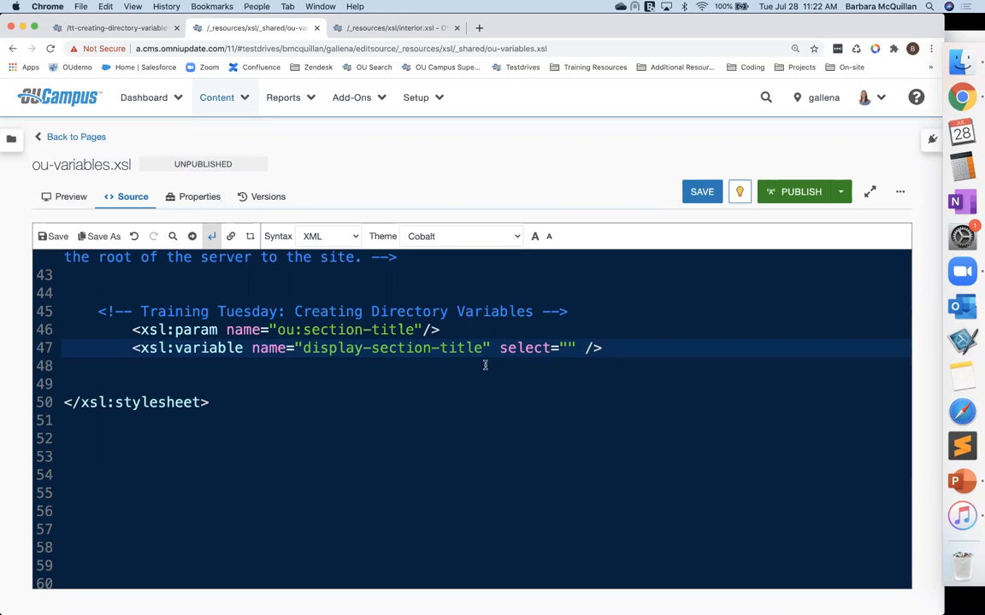
Step: Start the select expression as an if condition testing $ou:section-title
left_click(565, 348)
type("if ()")
key("BackSpace")
type(")")
left_click_drag(277, 330, 414, 330)
key("super+c")
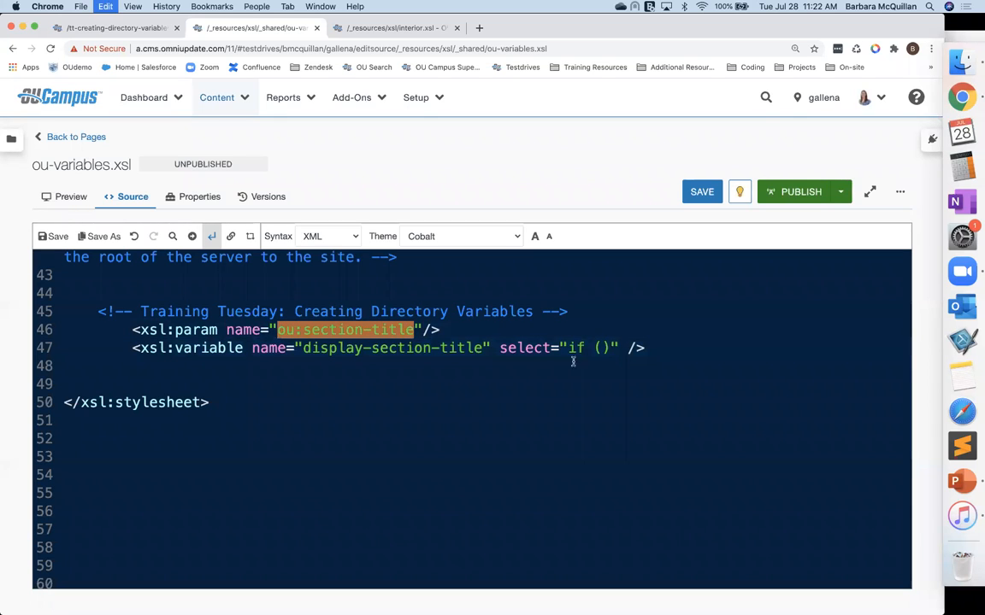
left_click(602, 348)
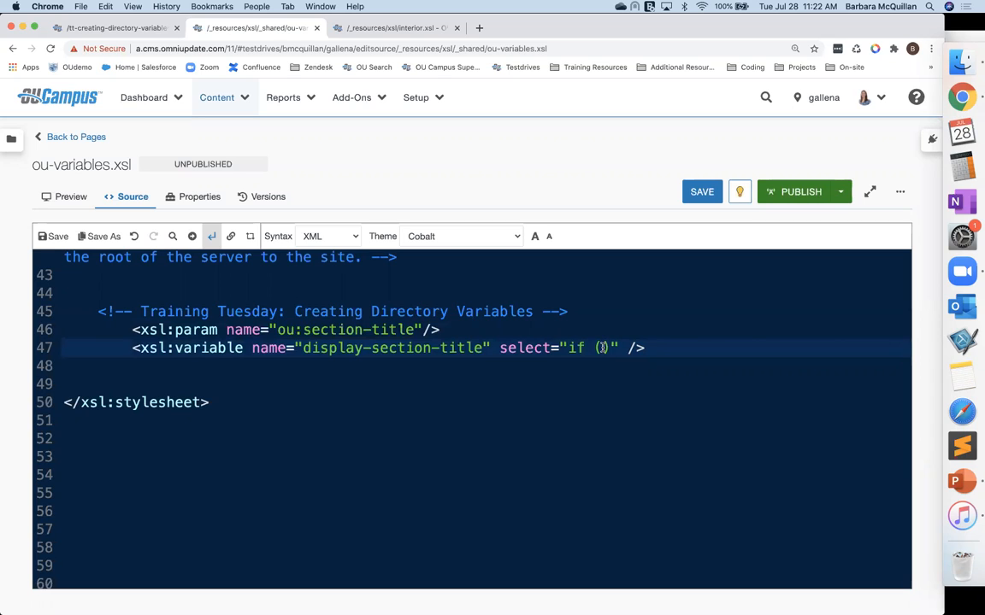
type("$")
key("super+v")
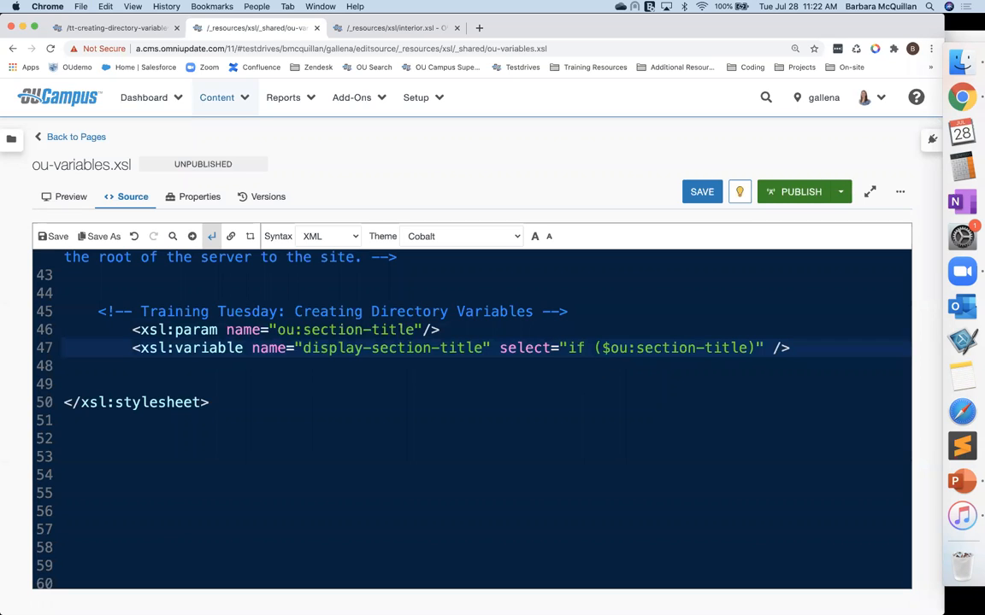
Step: Complete the expression as if ($ou:section-title = '') then '' else $ou:section-title
type("= ''")
key("Right")
type("then '")
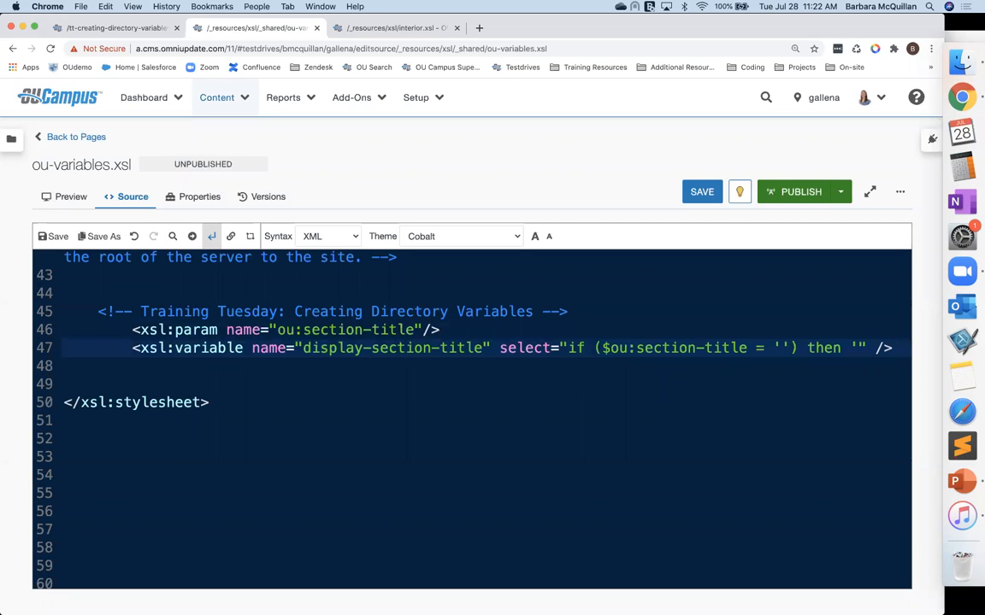
type("' ")
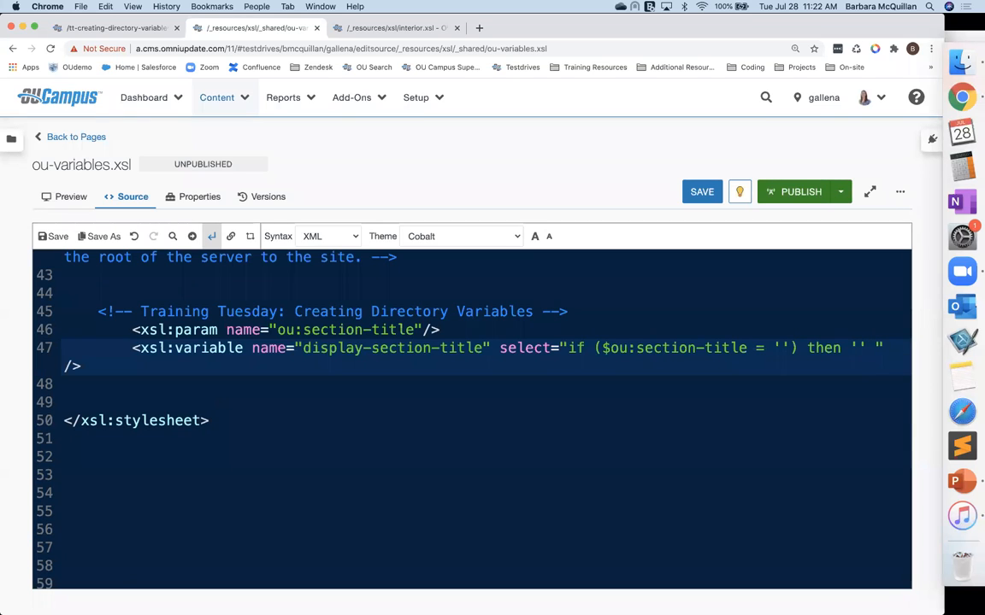
type("else $")
key("super+v")
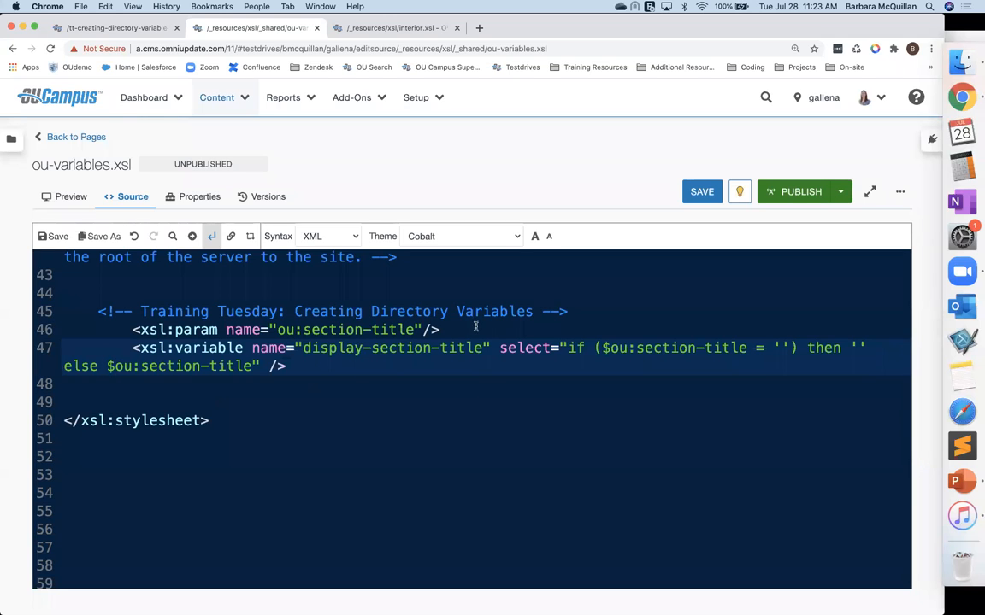
Step: Fill the then branch with 'Default Section Title Here' and save ou-variables.xsl
left_click(858, 347)
type("Default Section Title O")
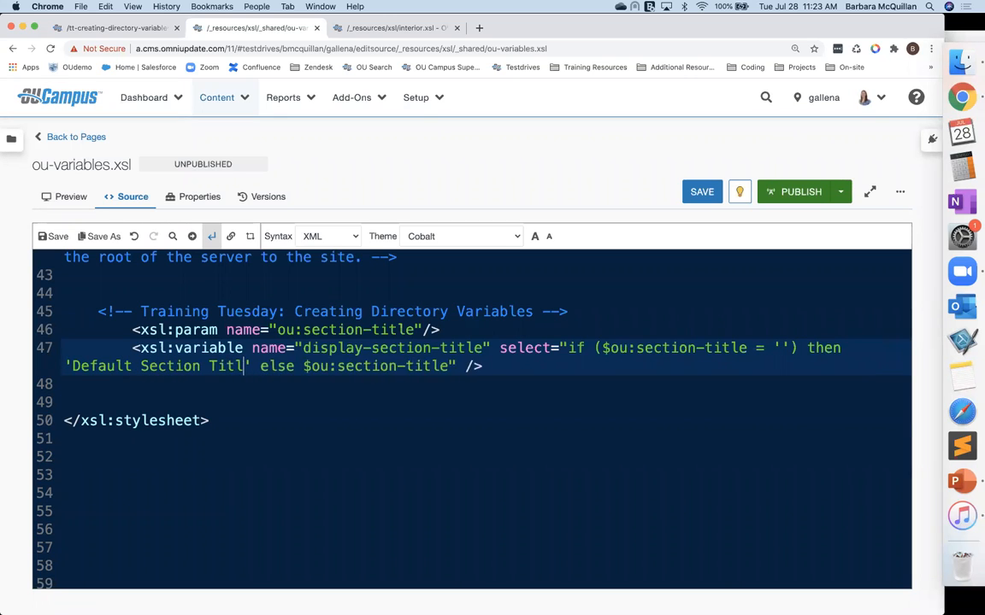
key("BackSpace")
type("Here")
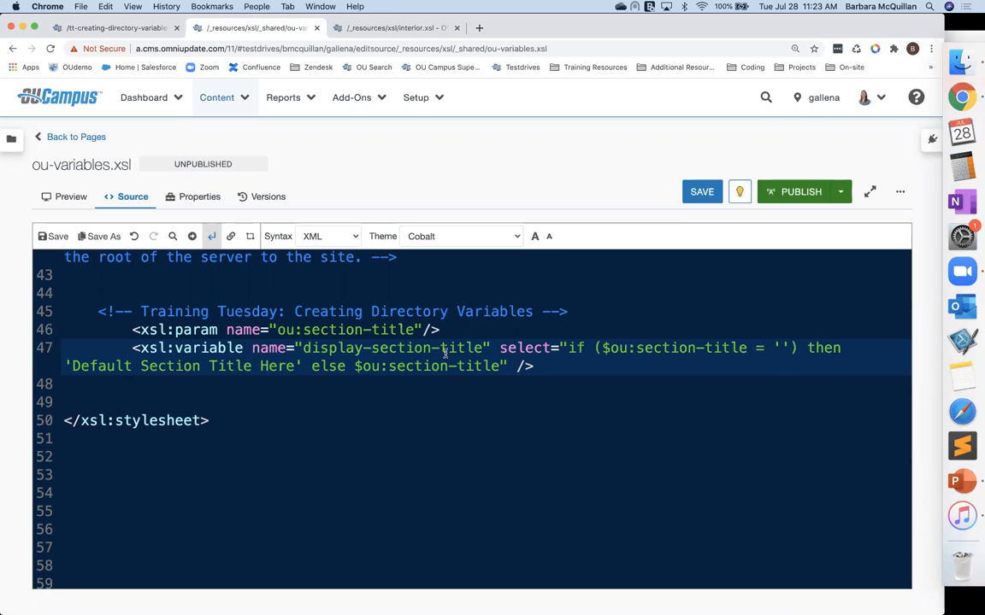
key("super+s")
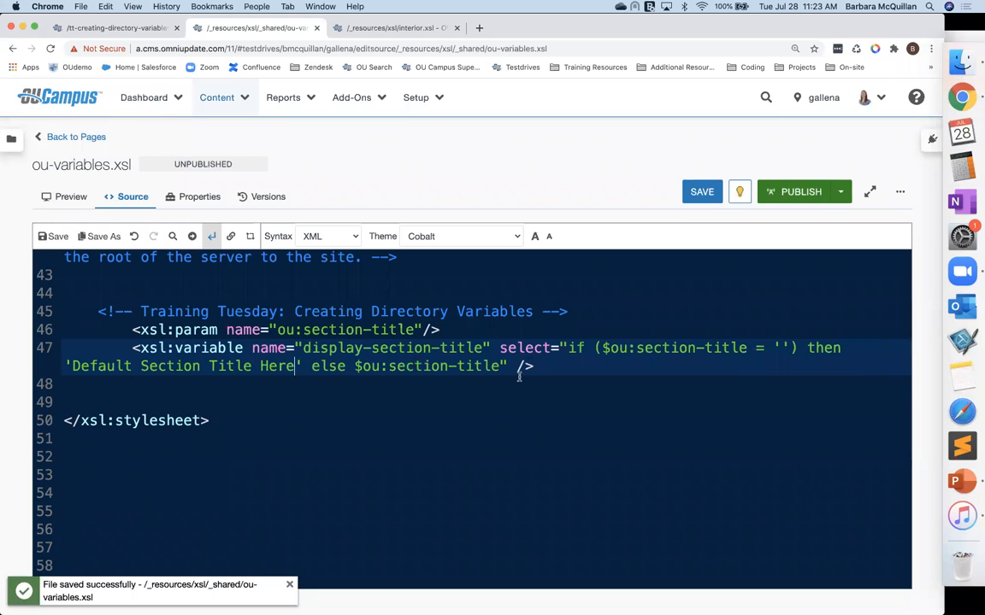
Step: Clear the section-title directory variable's value in the folder's access settings, save, and open index.pcf
left_click(105, 28)
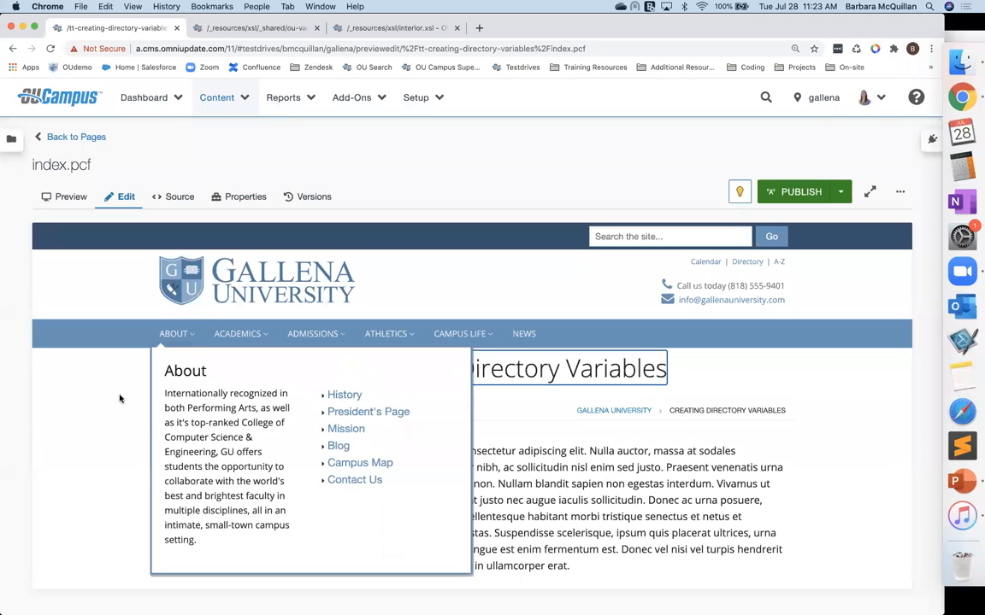
left_click(76, 139)
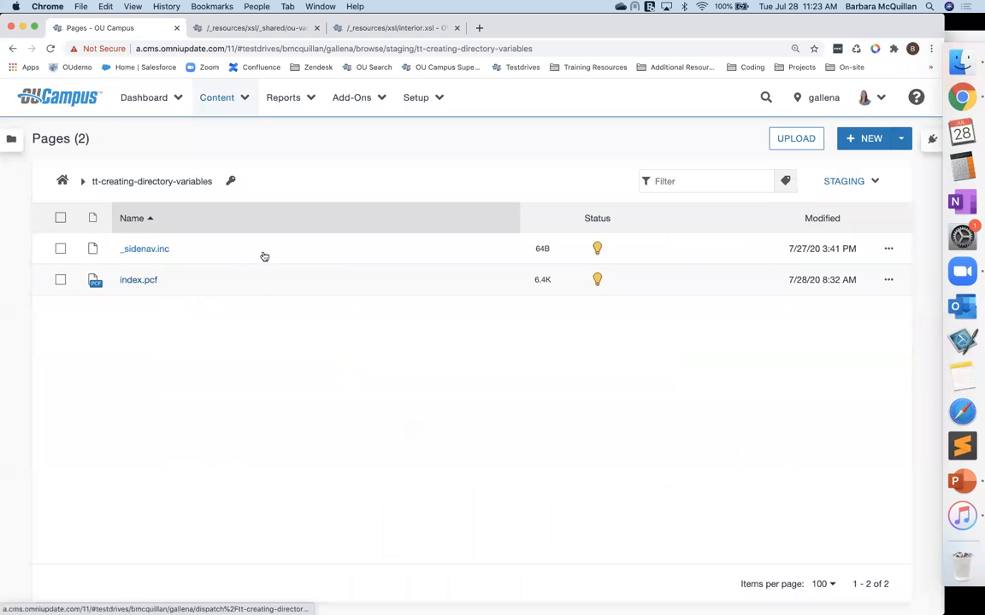
left_click(234, 181)
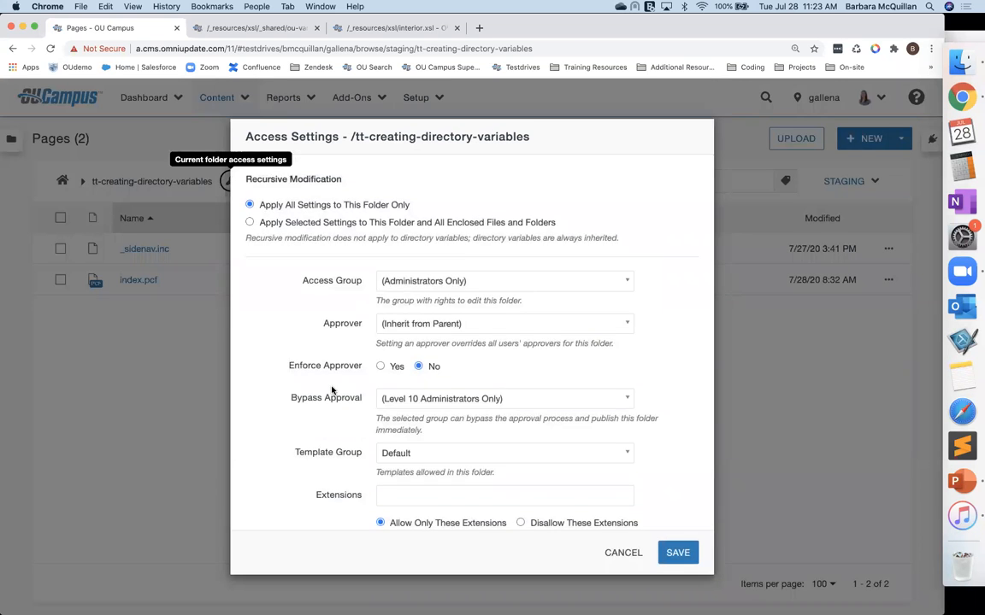
scroll(331, 391, "down", 10)
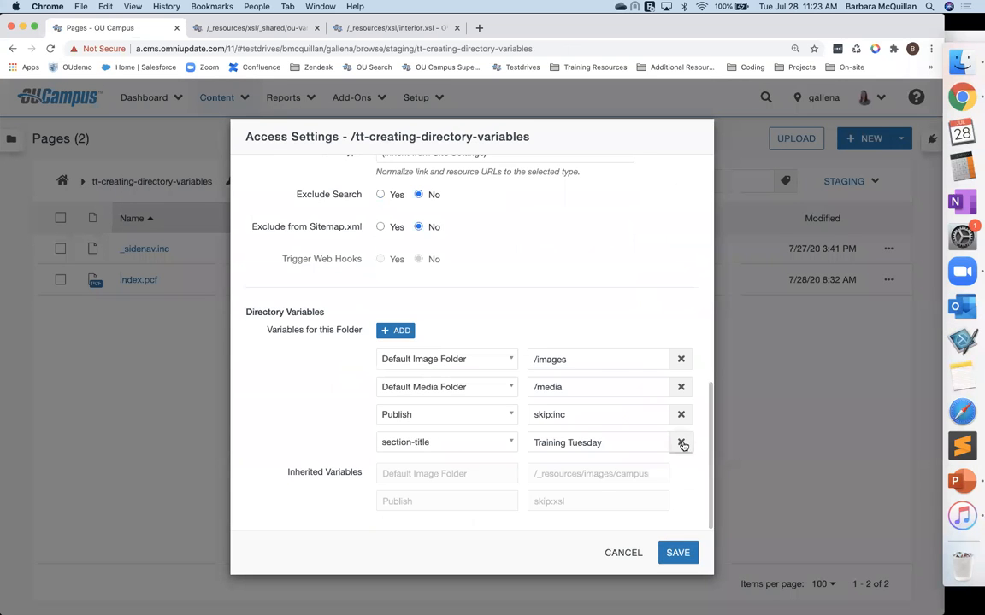
triple_click(587, 441)
key("BackSpace")
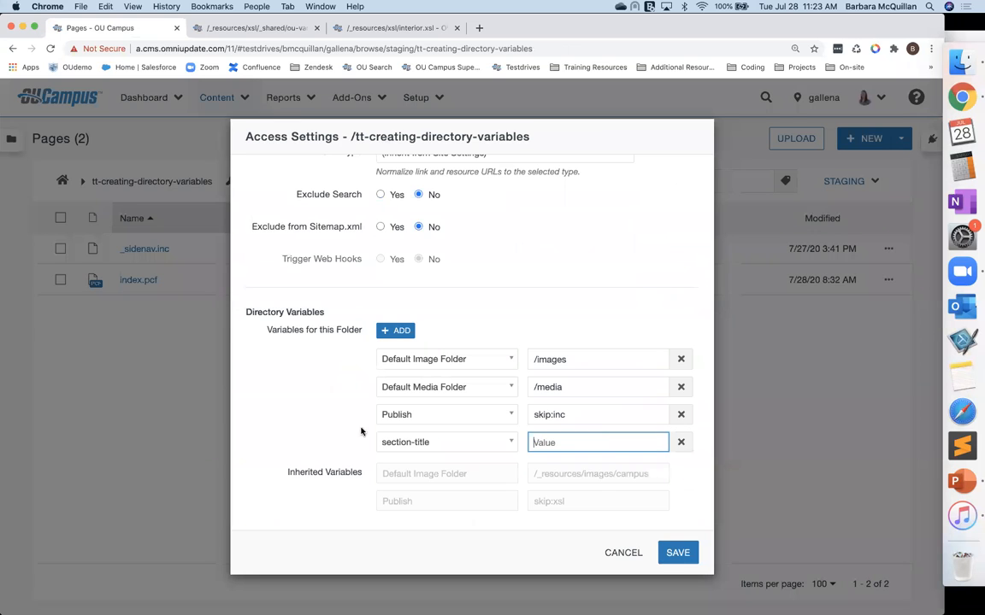
left_click(677, 552)
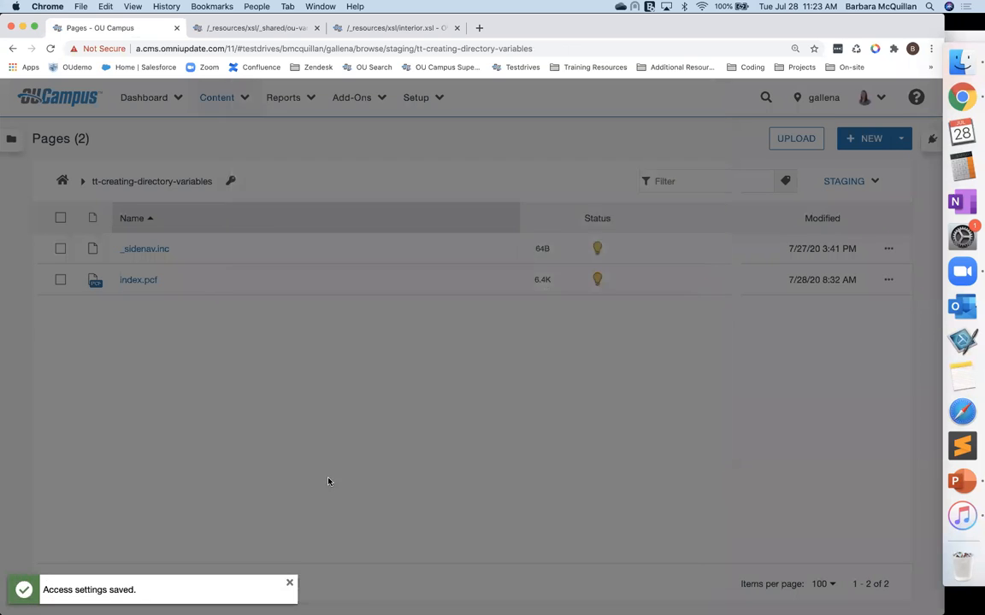
left_click(132, 281)
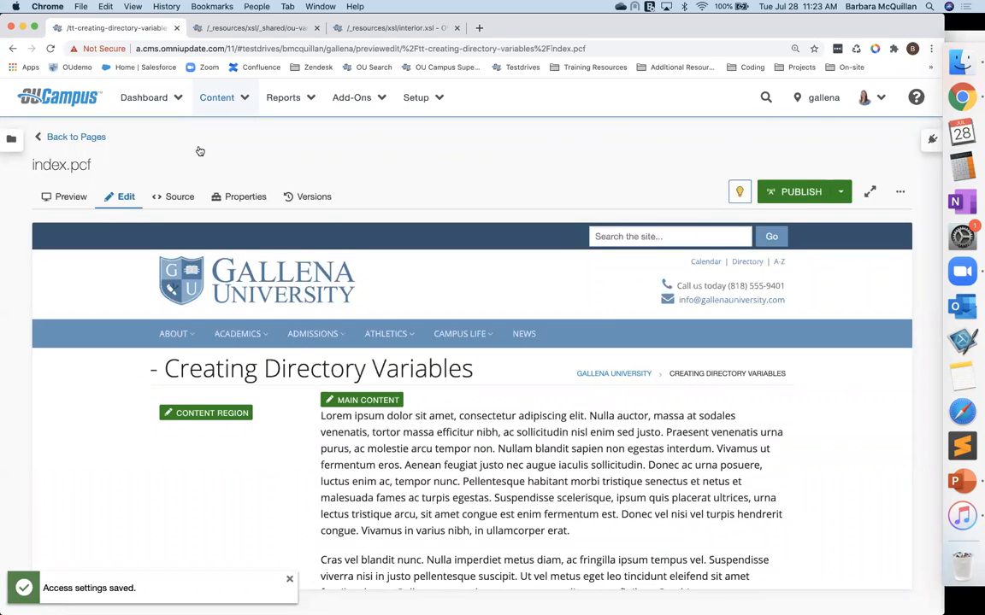
Step: In interior.xsl, replace $ou:section-title in the h1 heading with $display-section-title and save
left_click(248, 28)
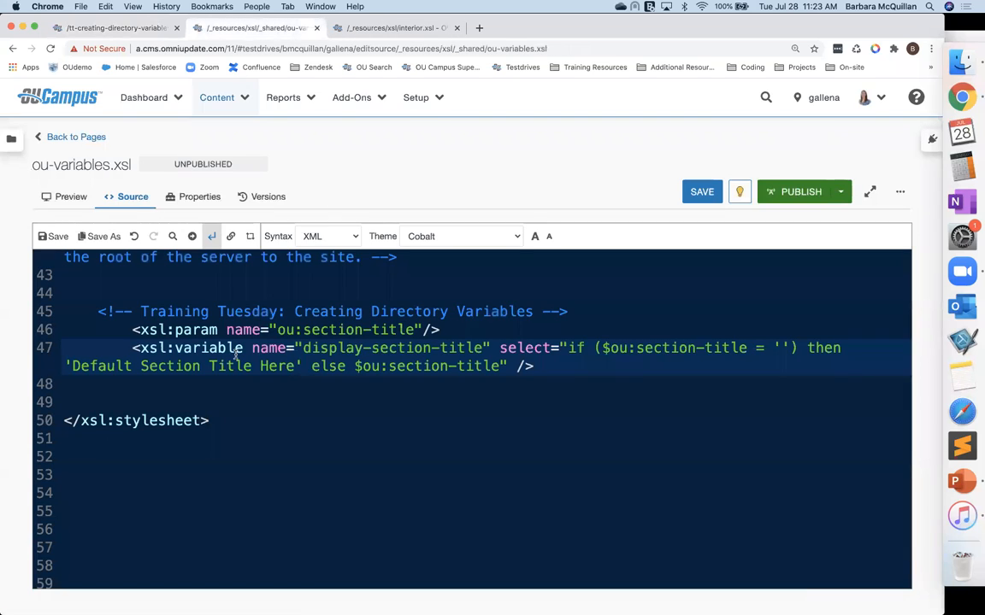
left_click_drag(301, 348, 482, 350)
key("super+c")
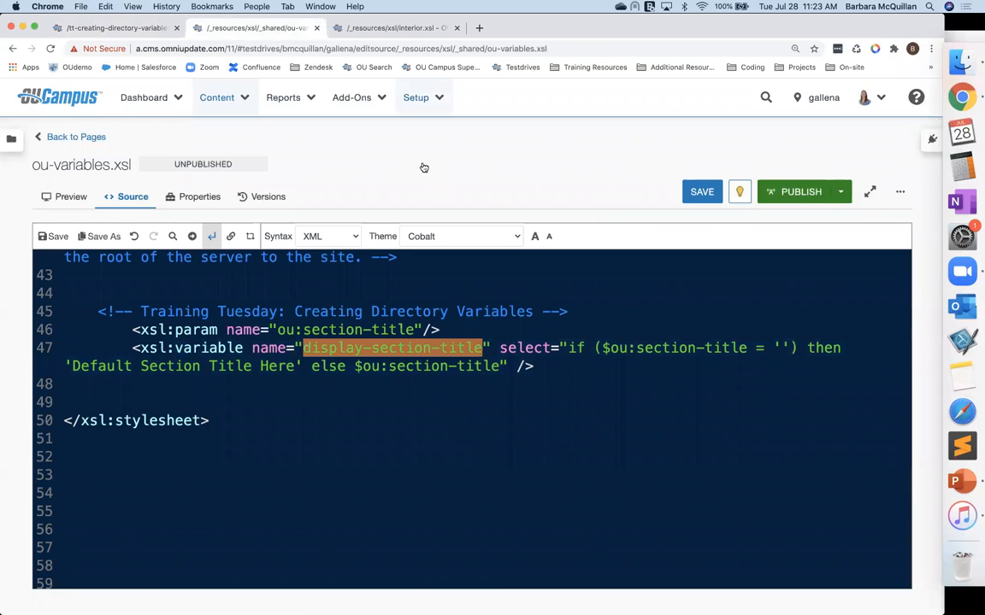
left_click(360, 31)
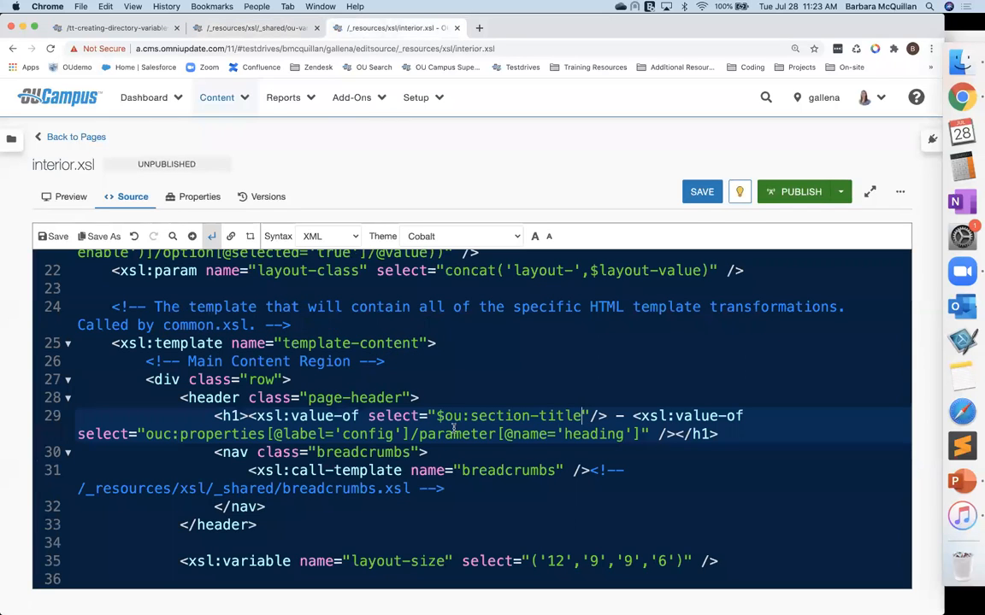
left_click_drag(446, 416, 580, 417)
key("super+v")
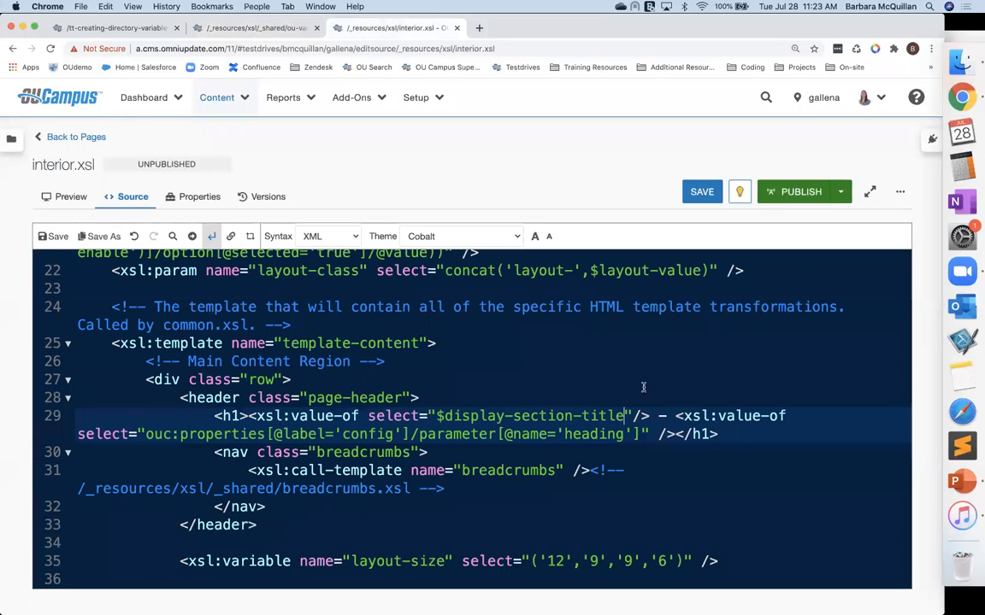
key("super+s")
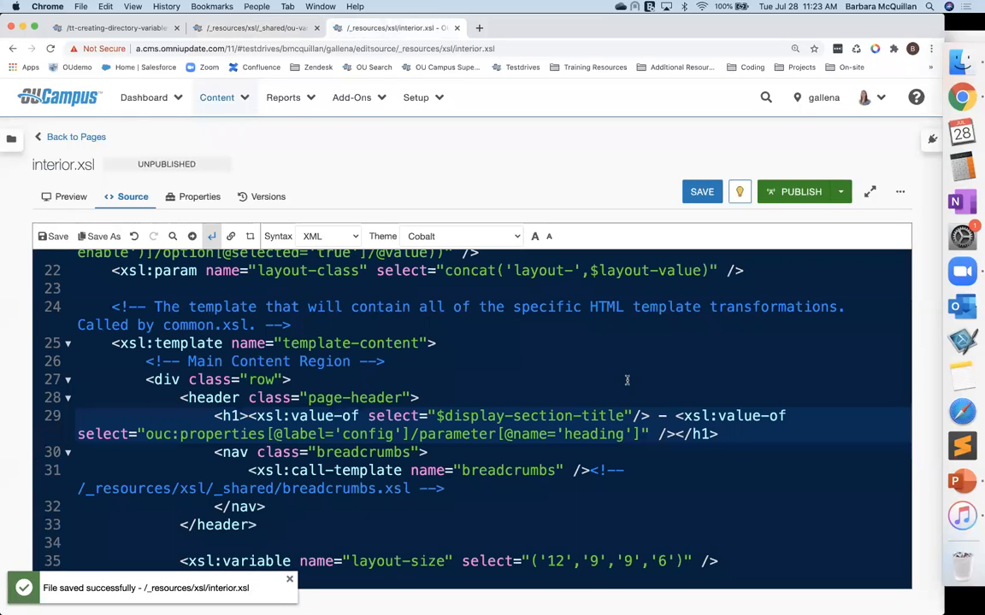
Step: Reload index.pcf's edit view, highlight the Default Section Title Here heading text, and return to the pages list
left_click(106, 29)
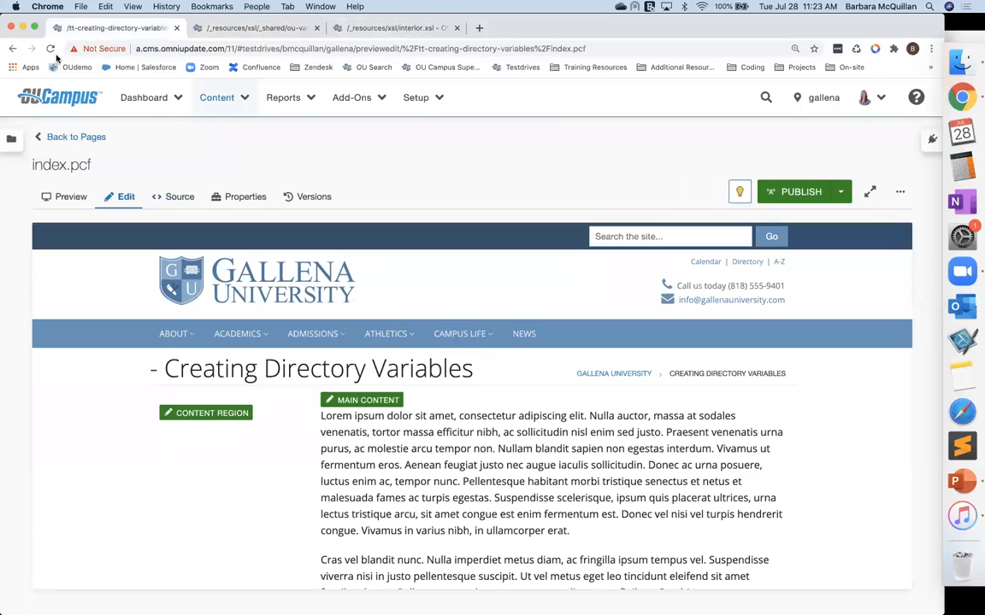
left_click(50, 47)
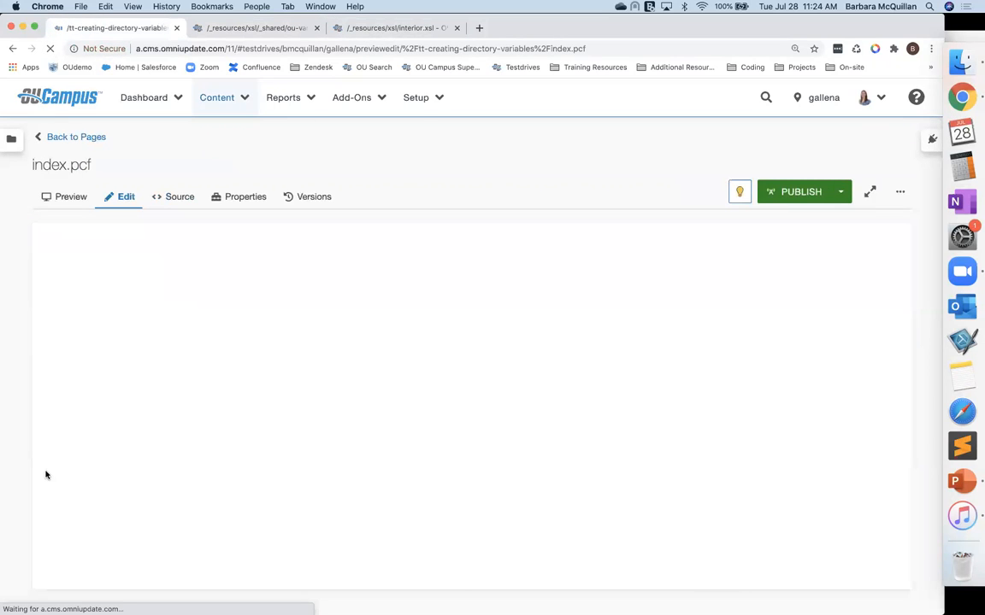
left_click_drag(153, 369, 430, 381)
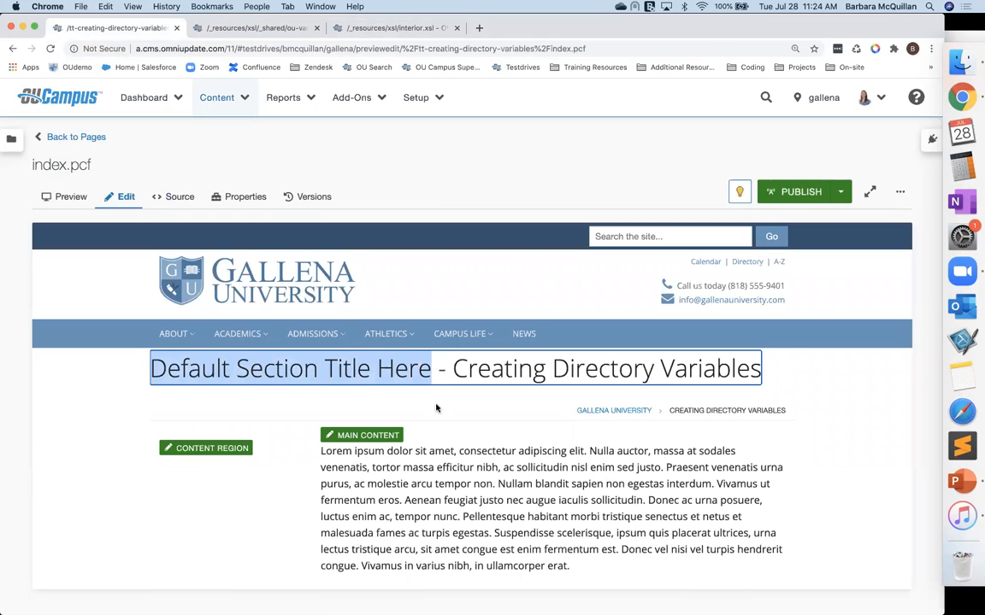
left_click(435, 408)
left_click(76, 137)
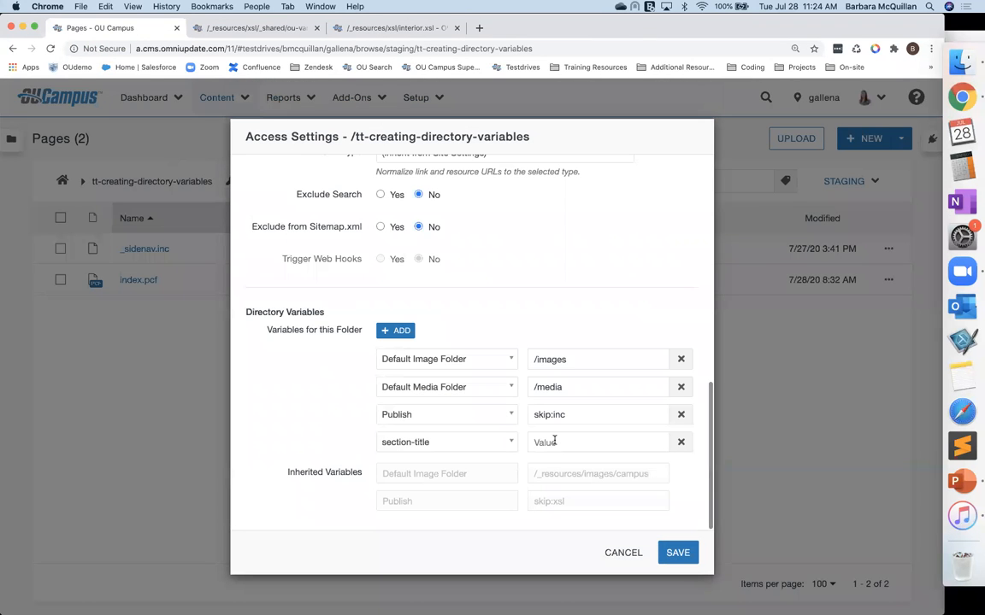
Step: Set the section-title directory variable's value to 'Value Here', save the access settings, and open index.pcf
left_click(590, 442)
type("Value Here")
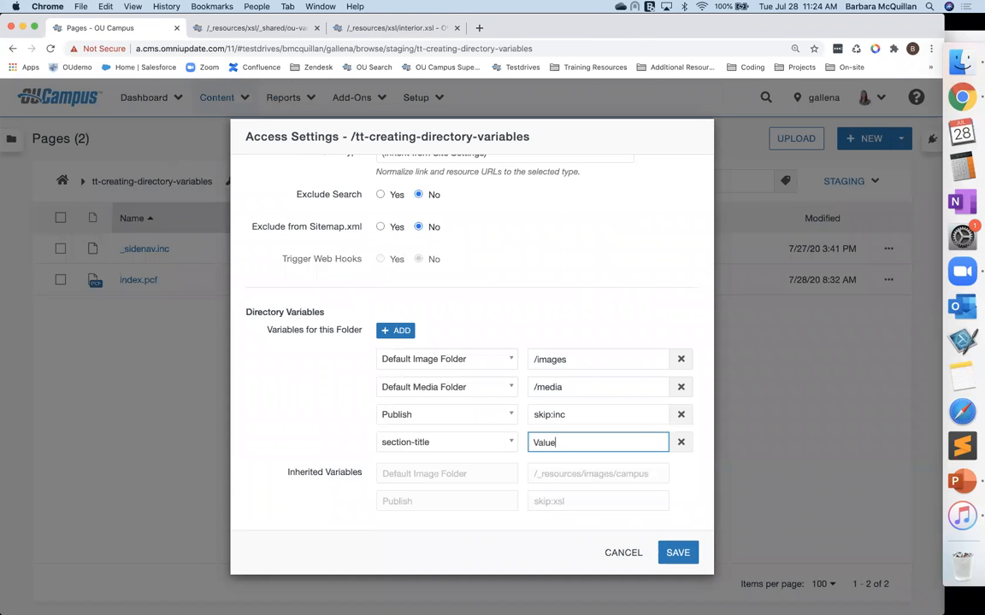
left_click(682, 555)
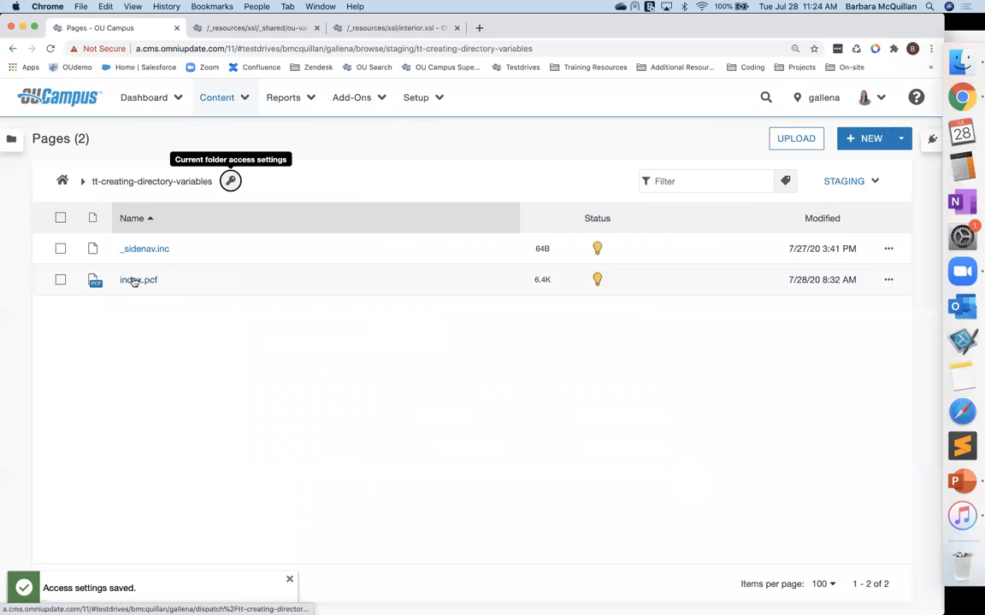
left_click(135, 280)
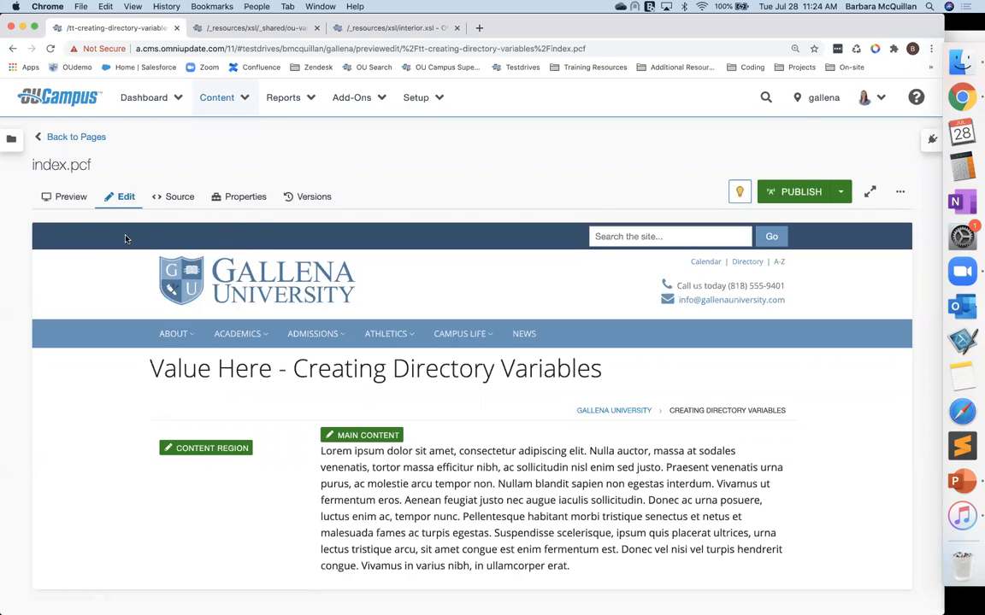
Step: Inspect the page's search bar element in the browser developer tools
right_click(226, 239)
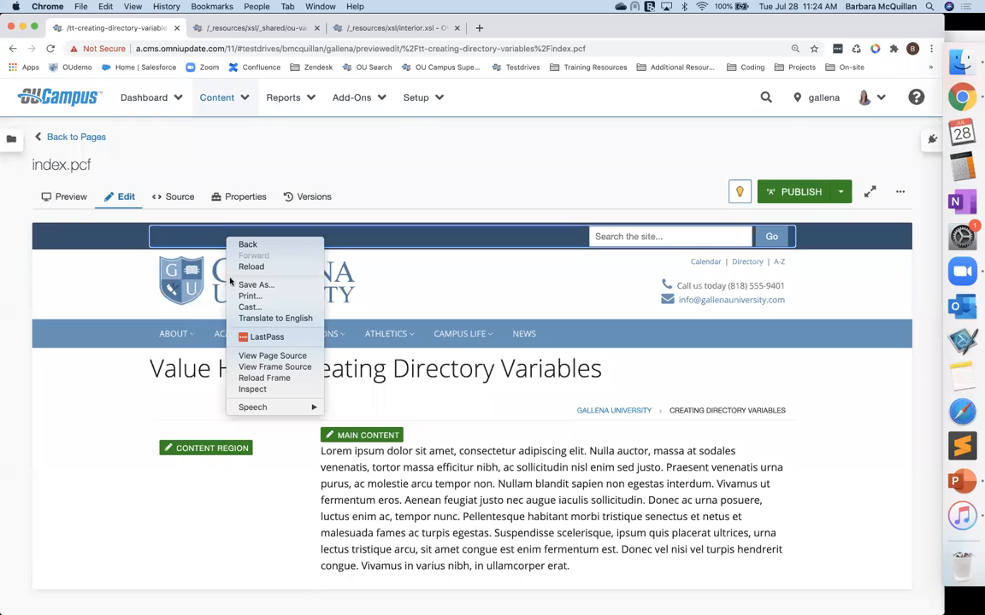
left_click(256, 389)
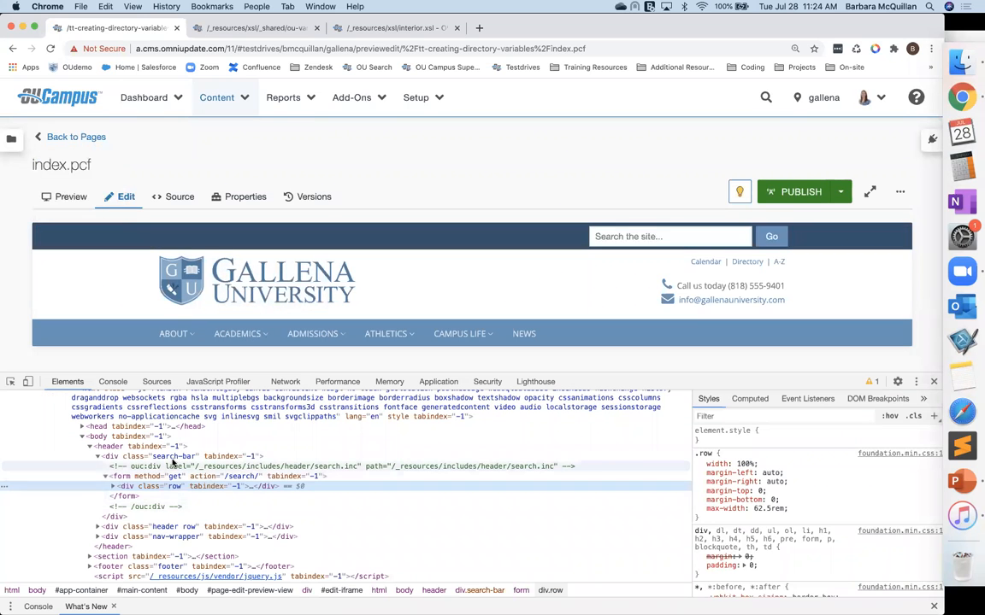
left_click(169, 458)
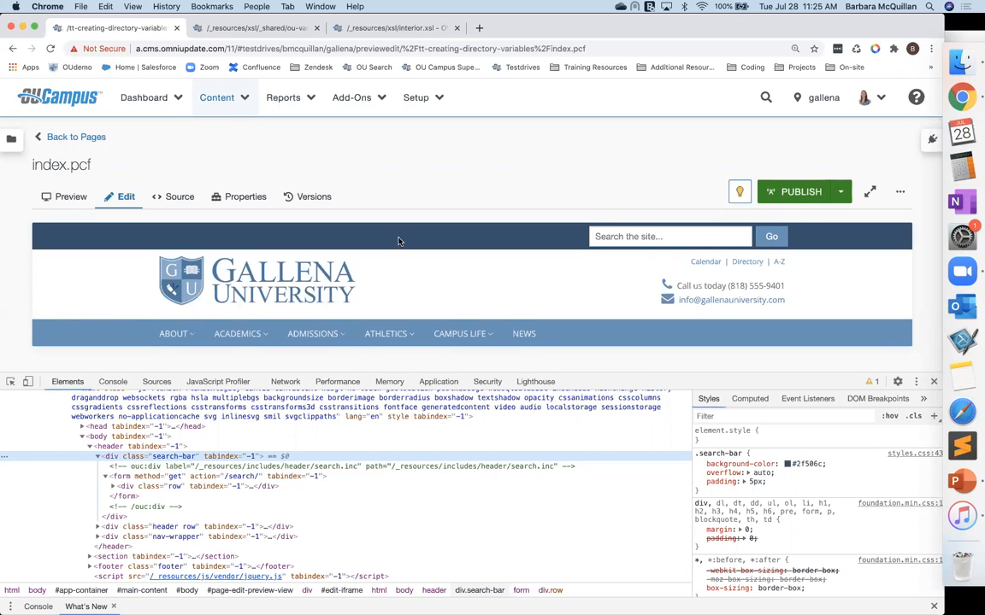
Step: Open common.xsl and search its source for search-bar
left_click(358, 28)
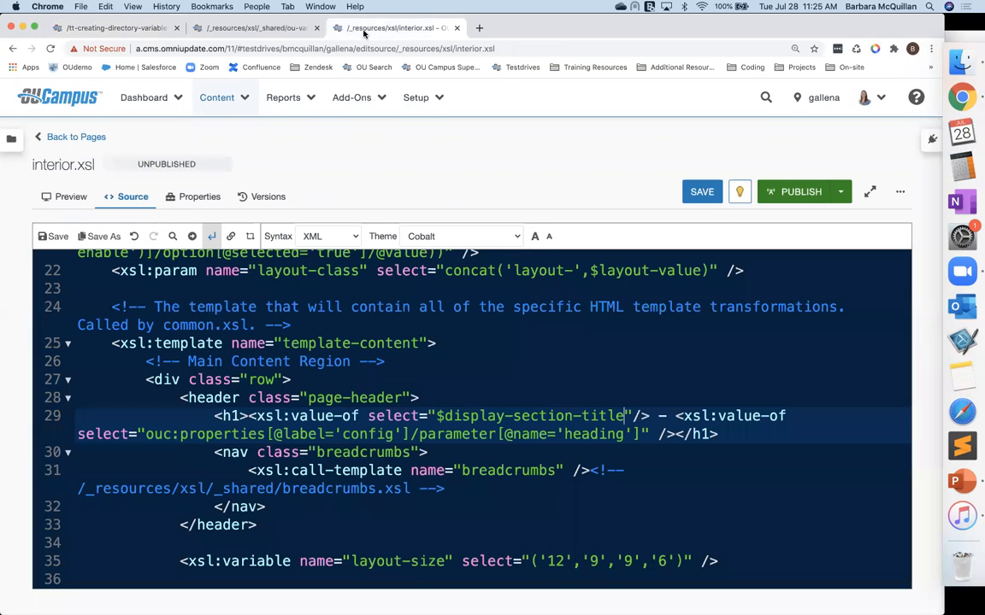
left_click(73, 138)
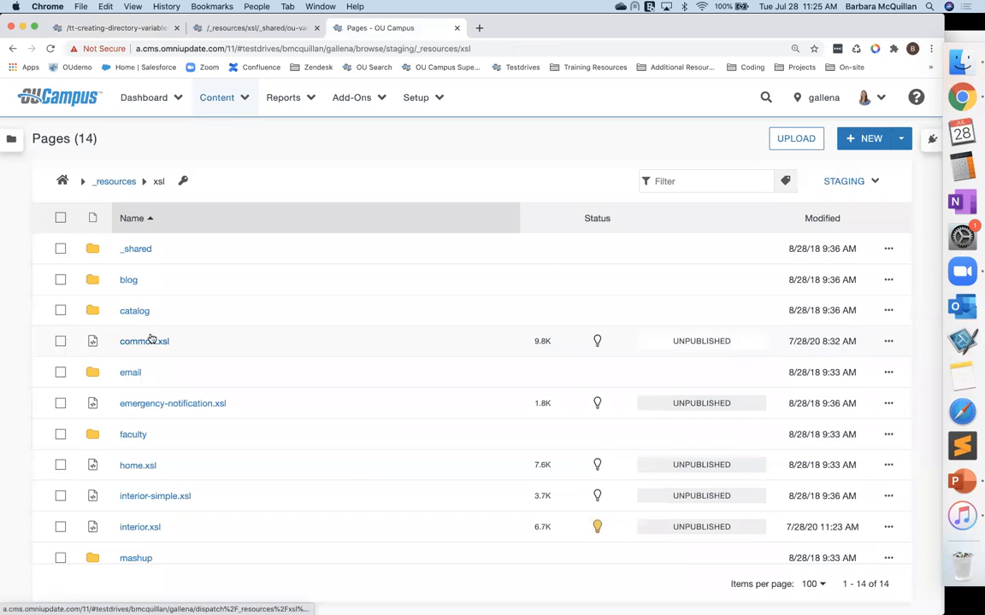
left_click(150, 341)
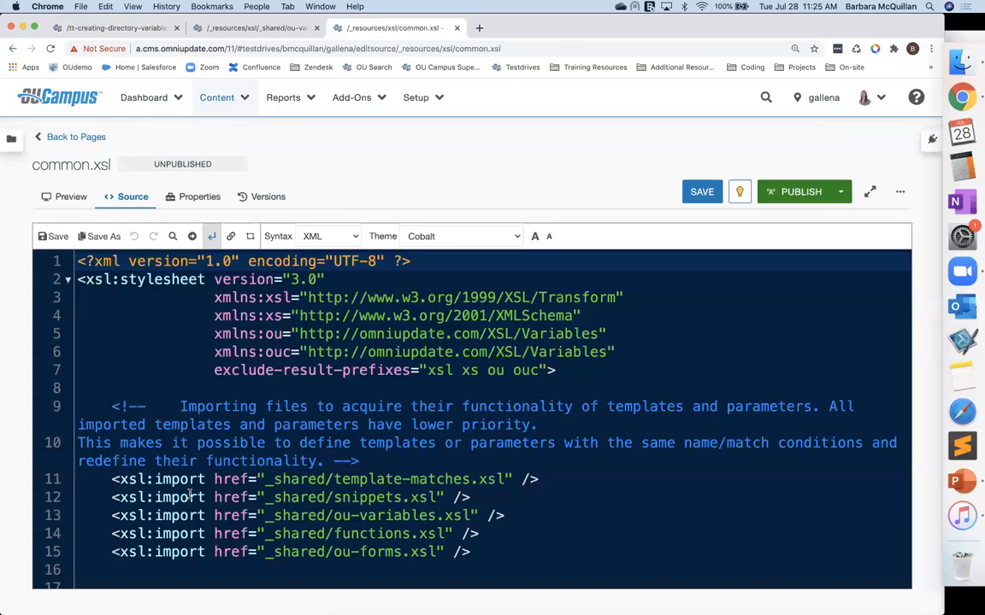
left_click(172, 236)
type("search-bar")
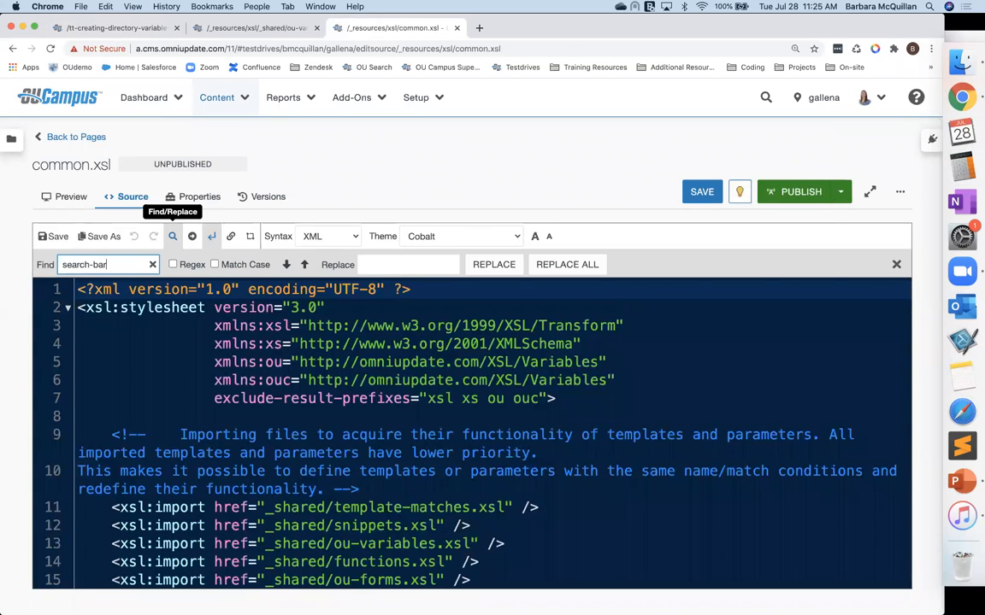
key("Return")
scroll(291, 414, "down", 3)
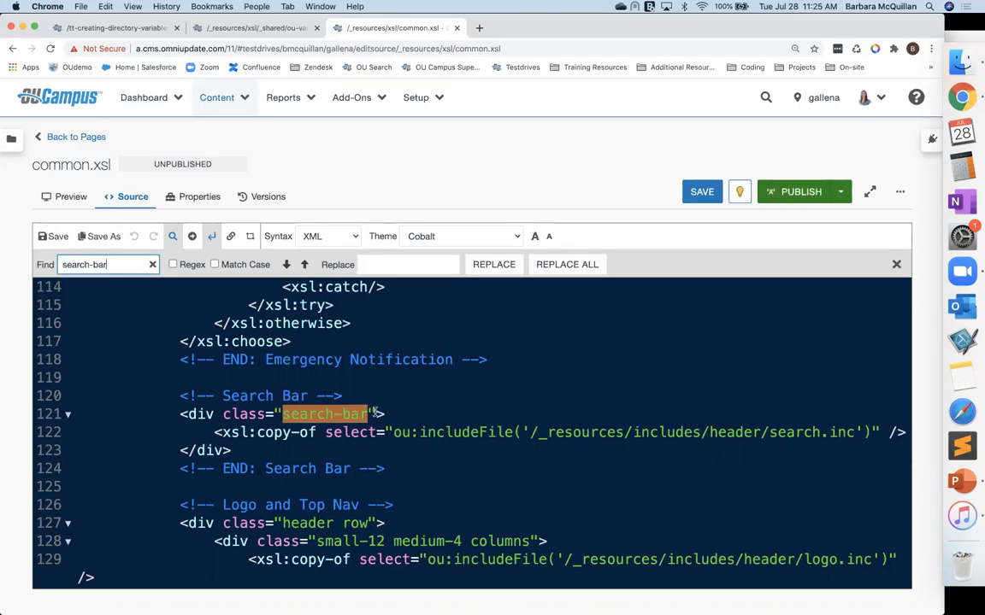
left_click(314, 418)
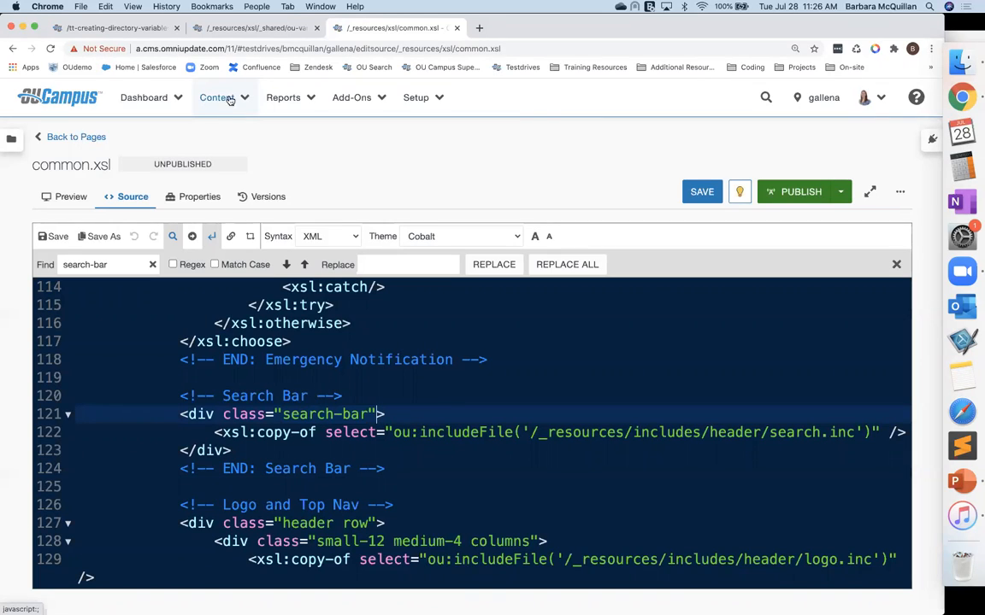
Step: Open styles.css from _resources/css in a new tab, comment out the .search-bar background-color declaration, and save
left_click(235, 100)
right_click(232, 134)
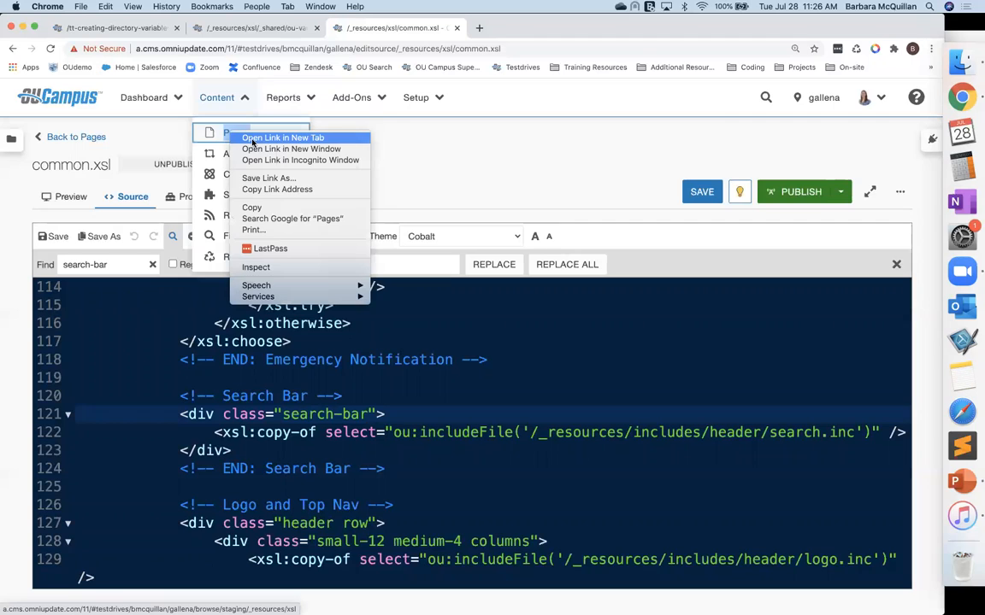
left_click(282, 137)
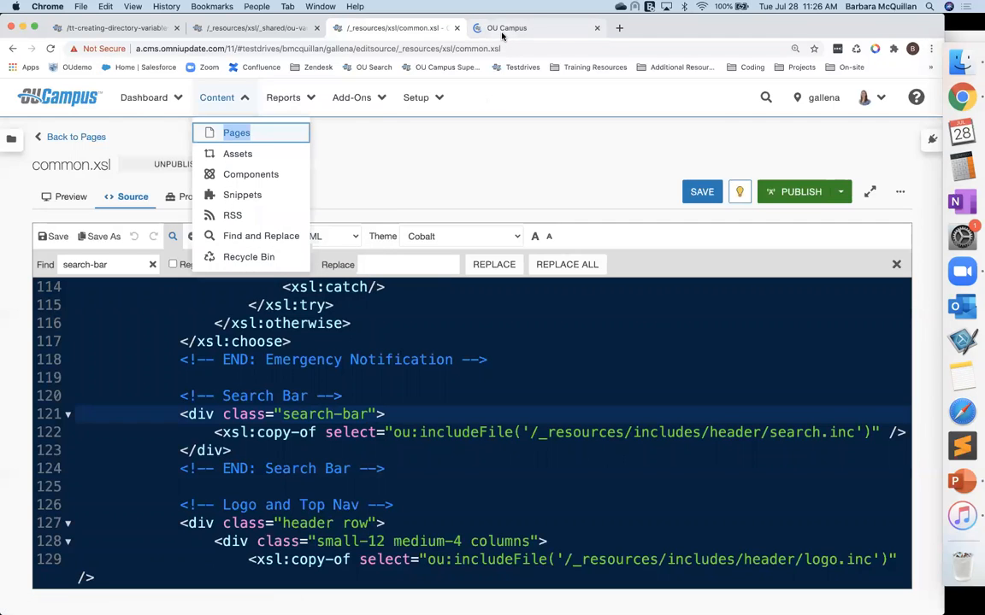
left_click(513, 28)
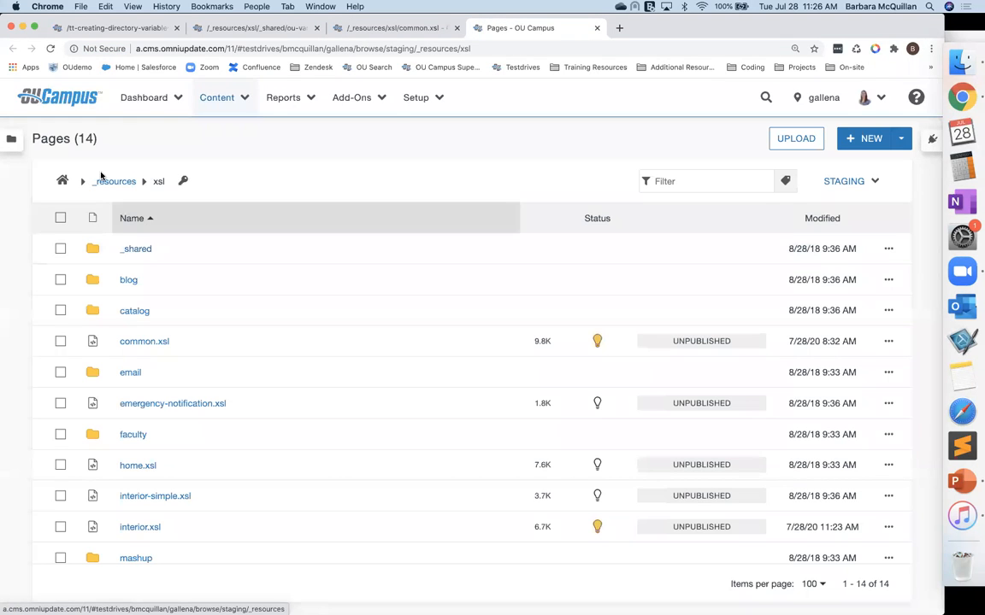
left_click(110, 182)
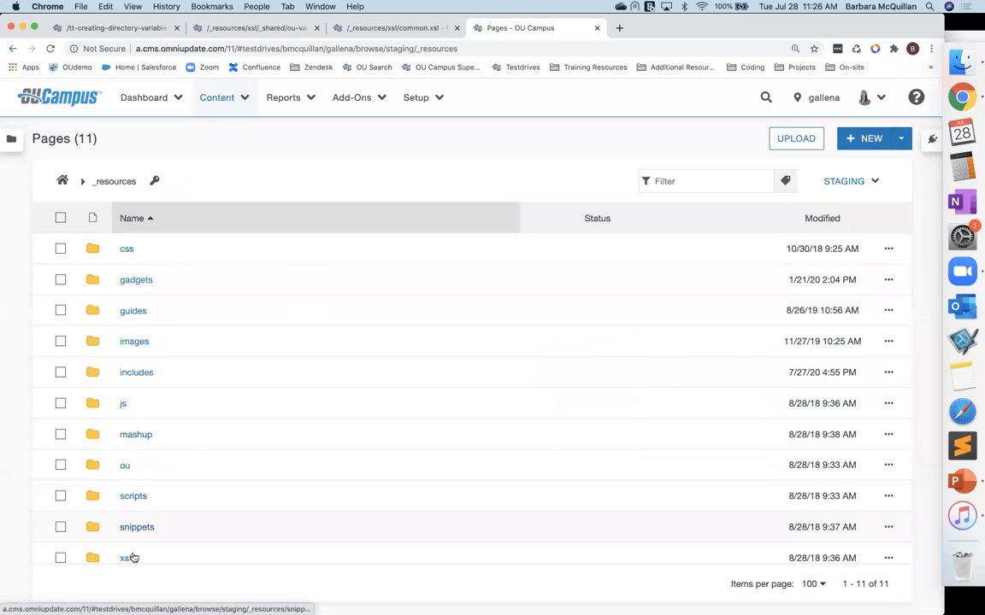
left_click(126, 249)
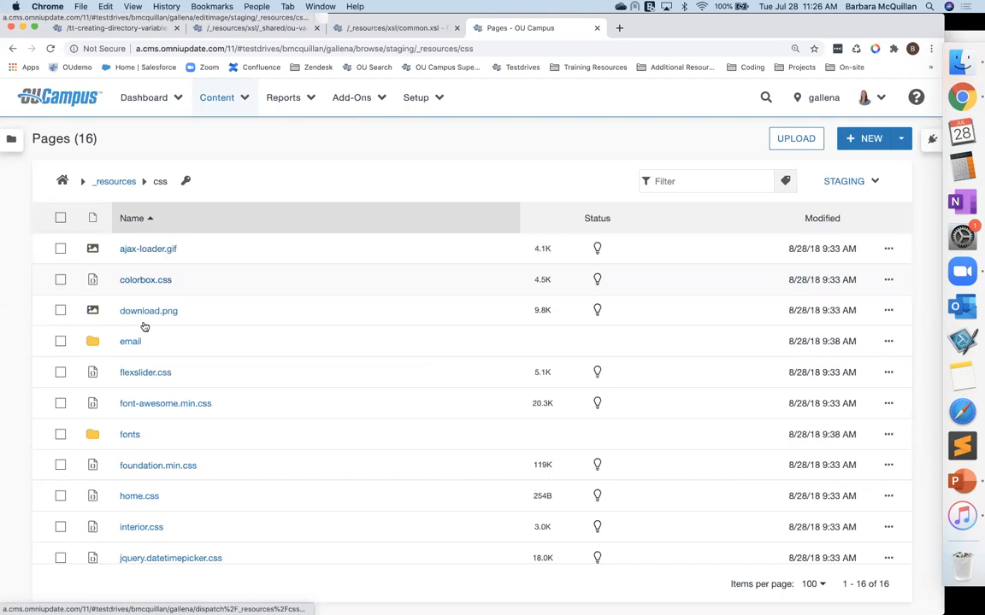
scroll(146, 506, "down", 5)
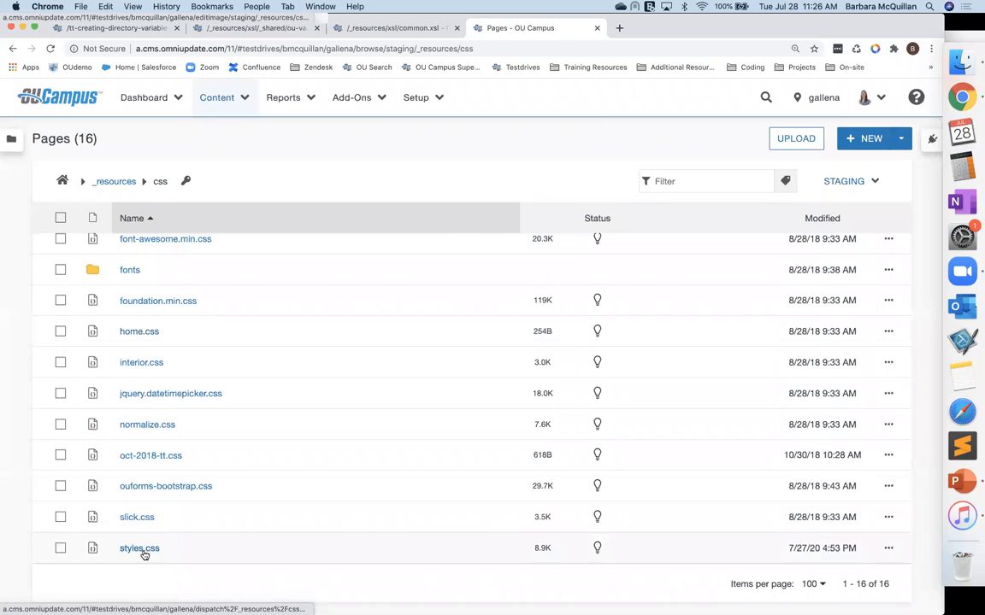
left_click(145, 553)
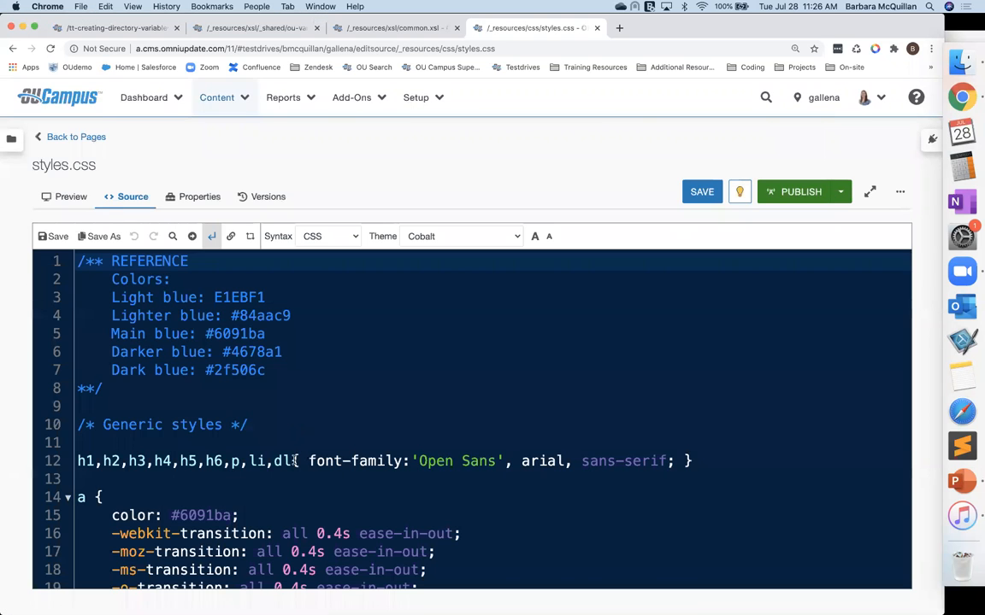
scroll(295, 459, "down", 5)
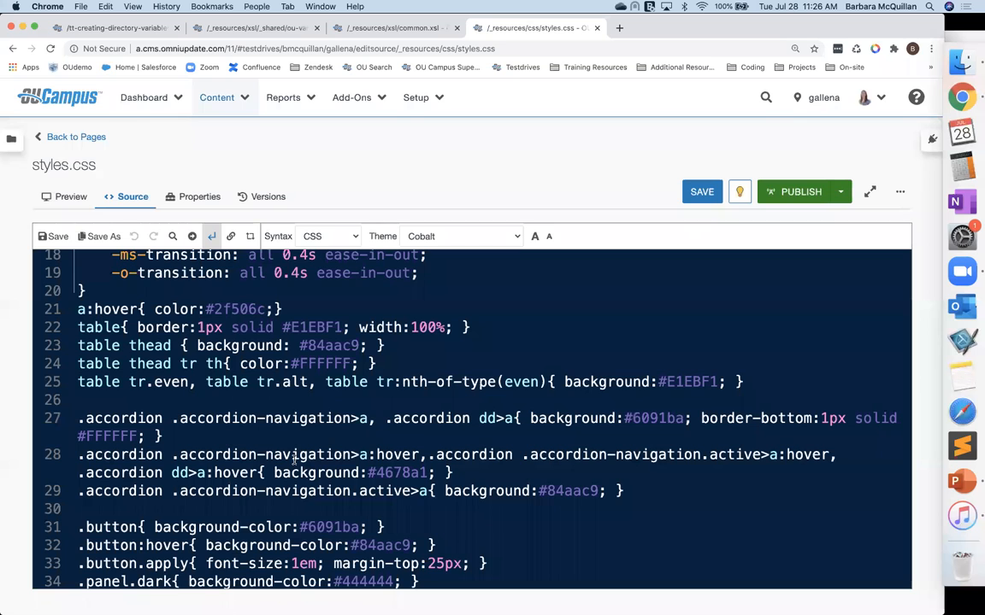
scroll(295, 460, "down", 6)
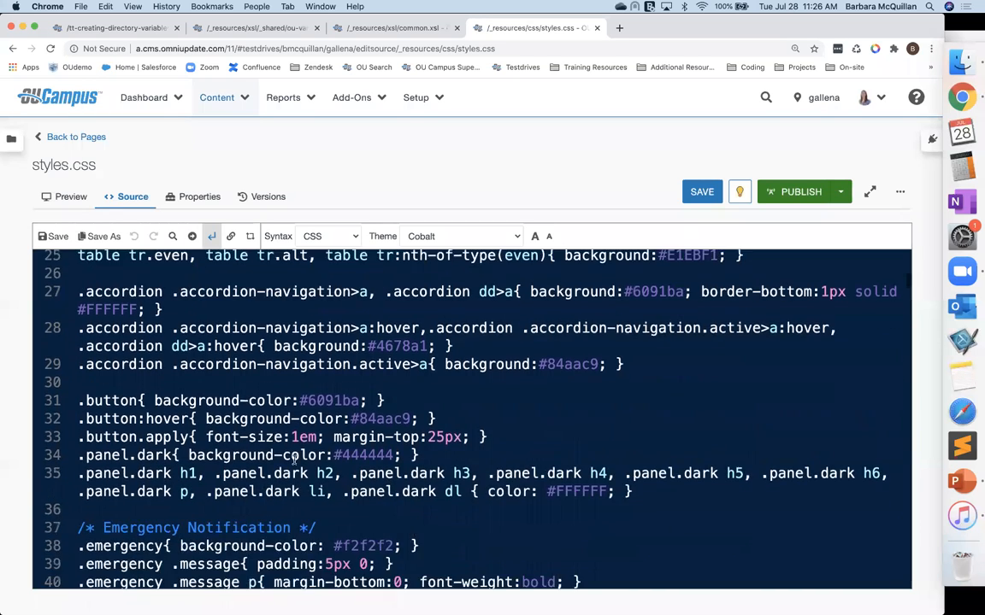
left_click_drag(111, 370, 338, 371)
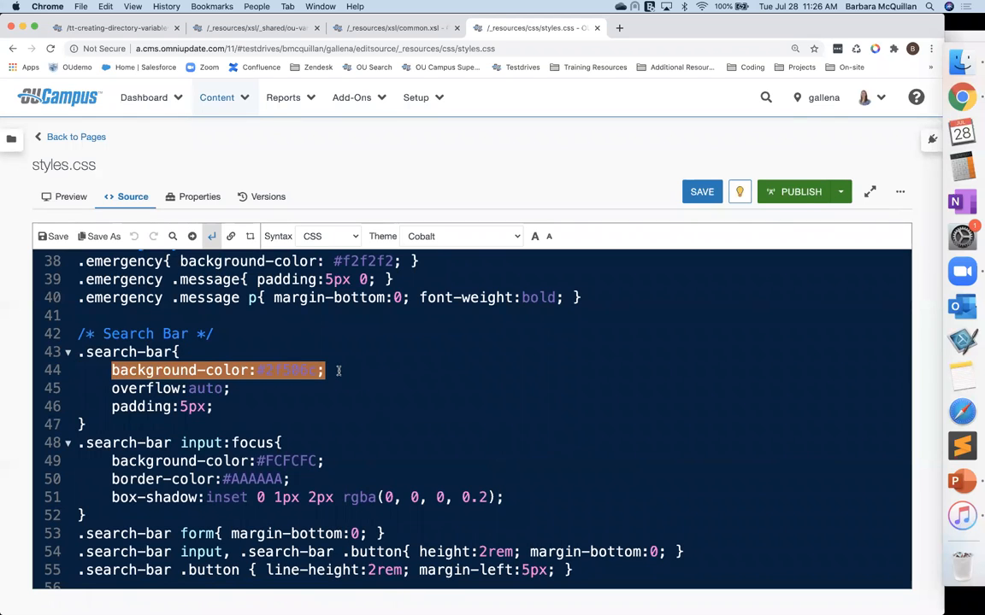
key("super+slash")
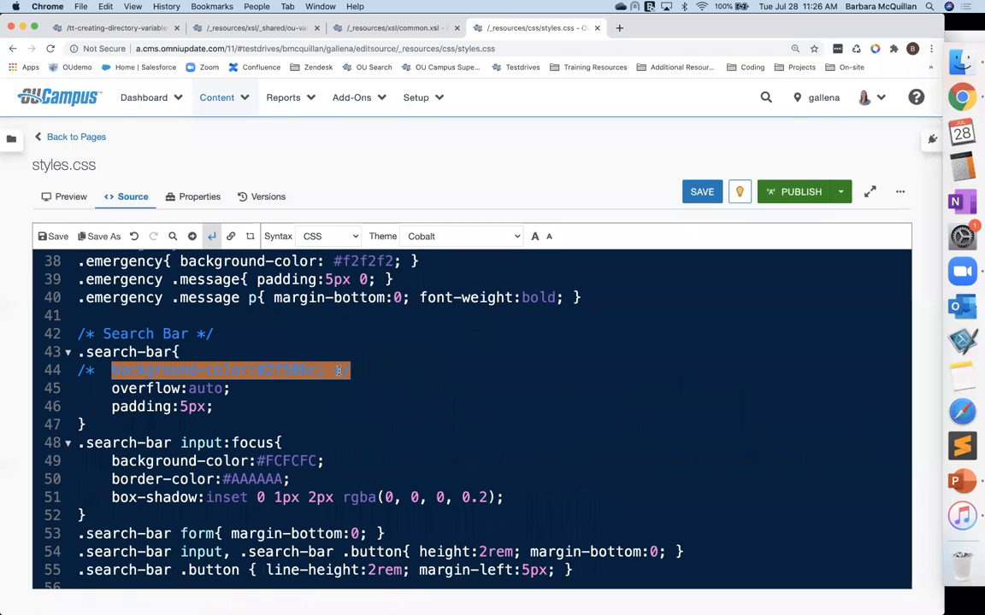
left_click(444, 388)
key("super+s")
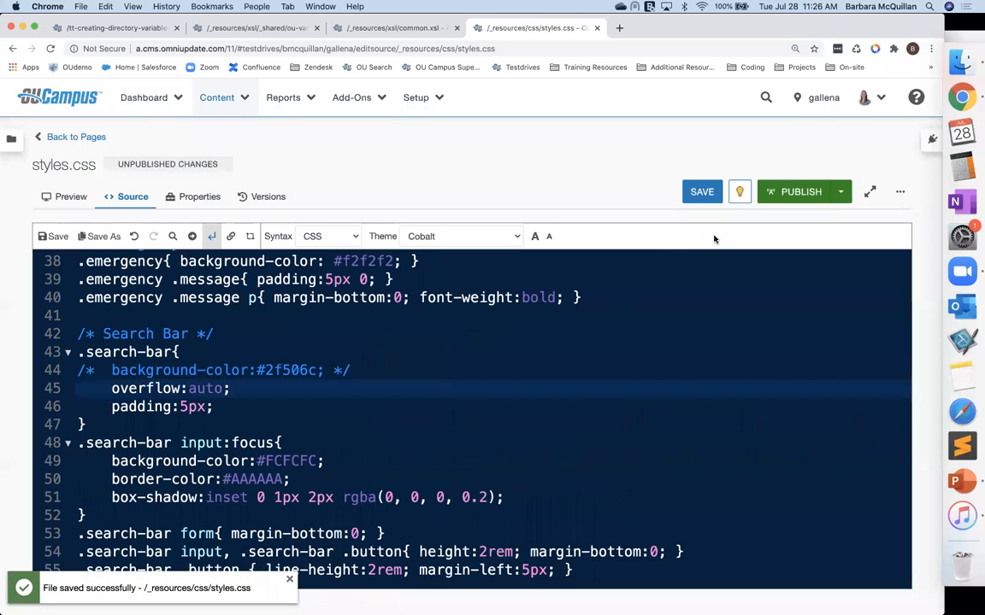
Step: Publish styles.css with the version description 'removed background-color from search-bar' and refresh index.pcf's view
left_click(791, 193)
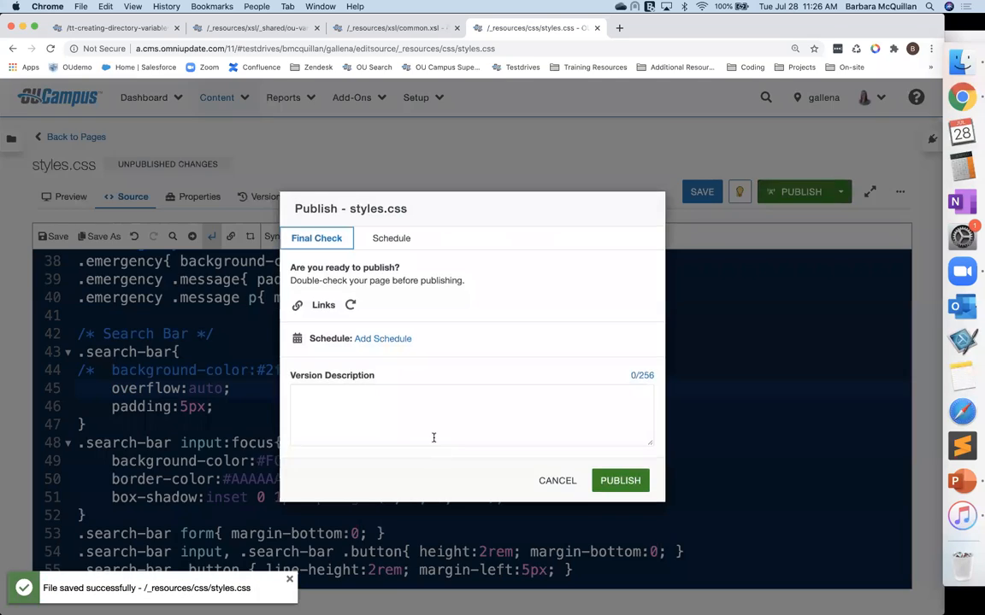
type("removed background-c")
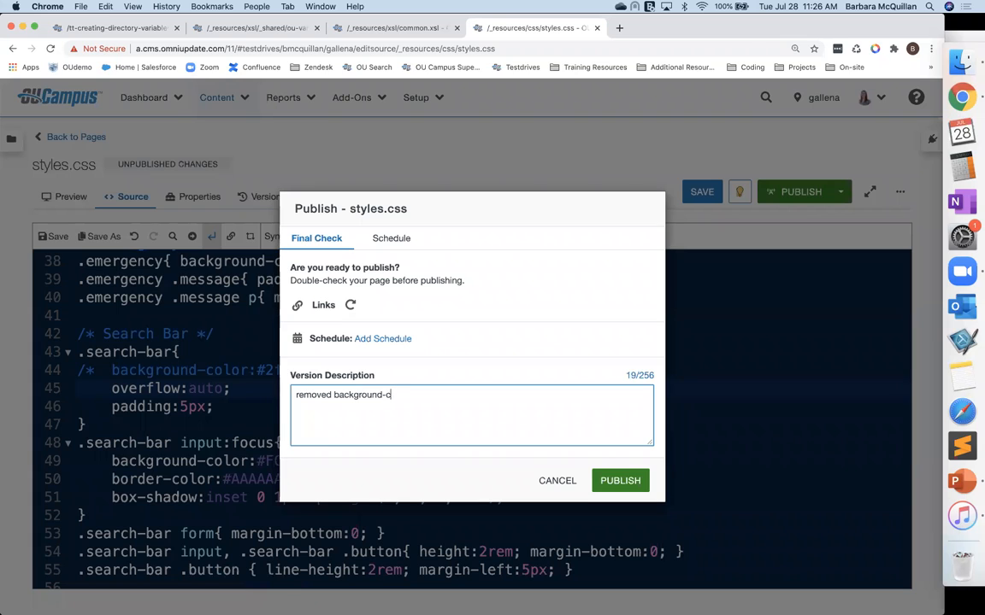
type("olor from search-bar")
left_click(619, 481)
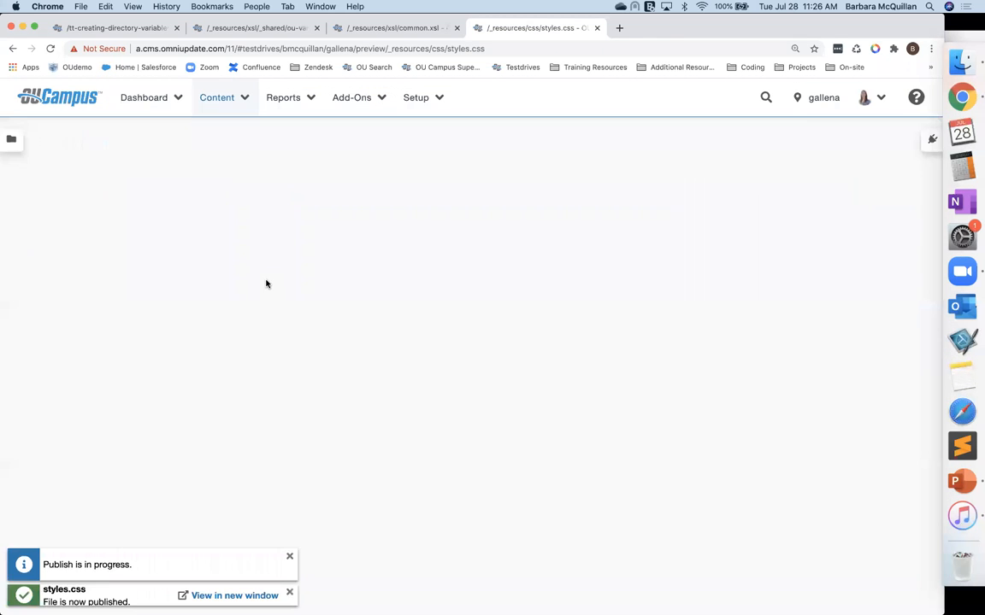
left_click(108, 28)
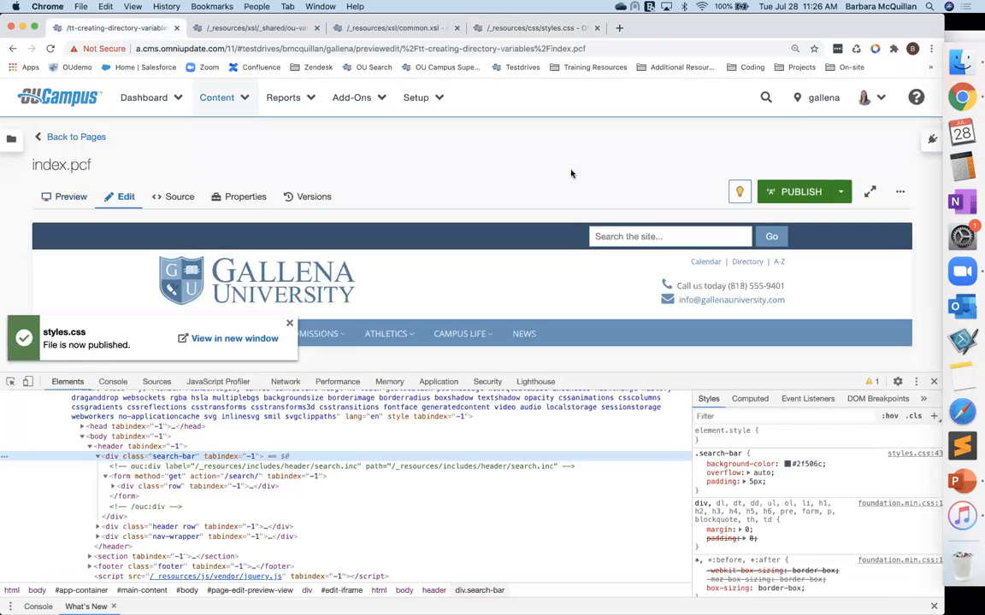
left_click(855, 49)
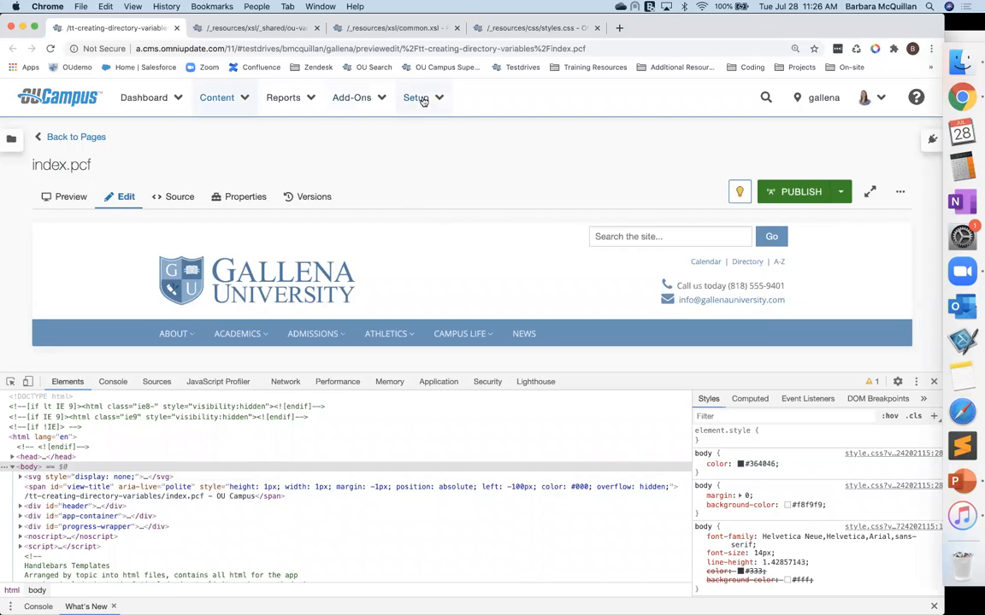
Step: In common.xsl, add style="background-color:red;" to the search-bar div, save, and return to index.pcf
left_click(380, 29)
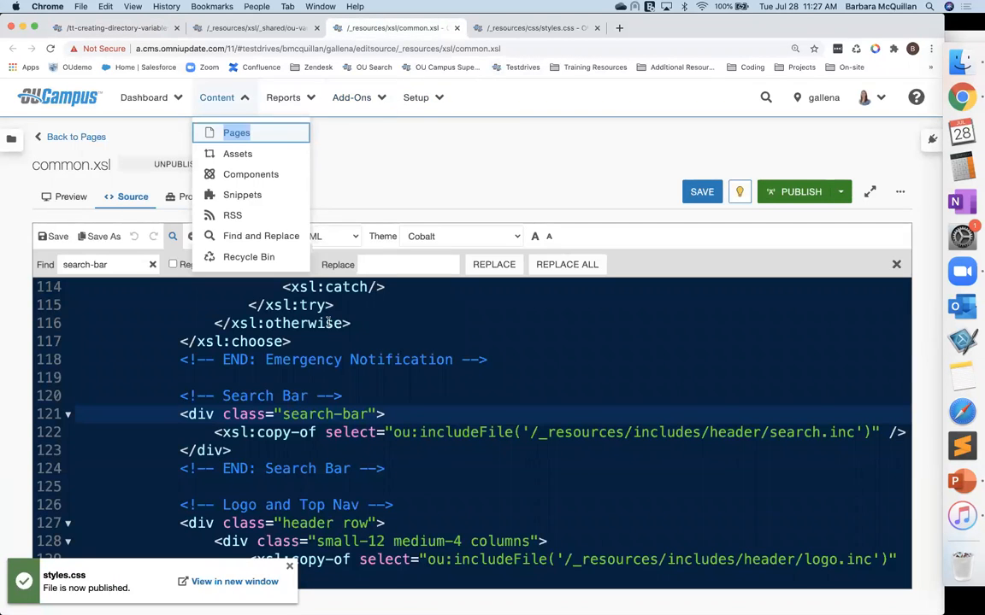
left_click(376, 413)
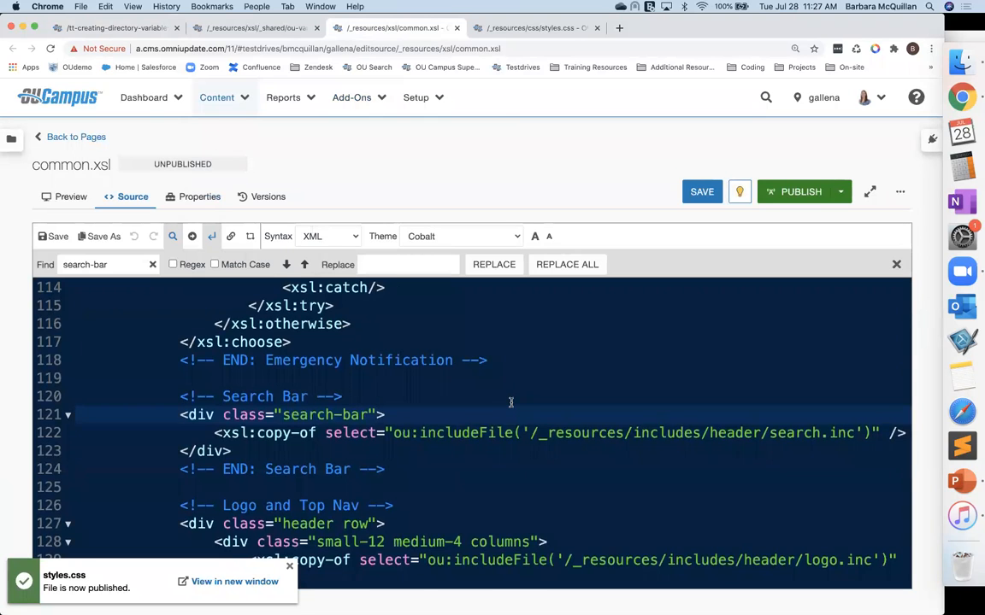
scroll(511, 402, "up", 3)
scroll(510, 402, "down", 2)
type("style")
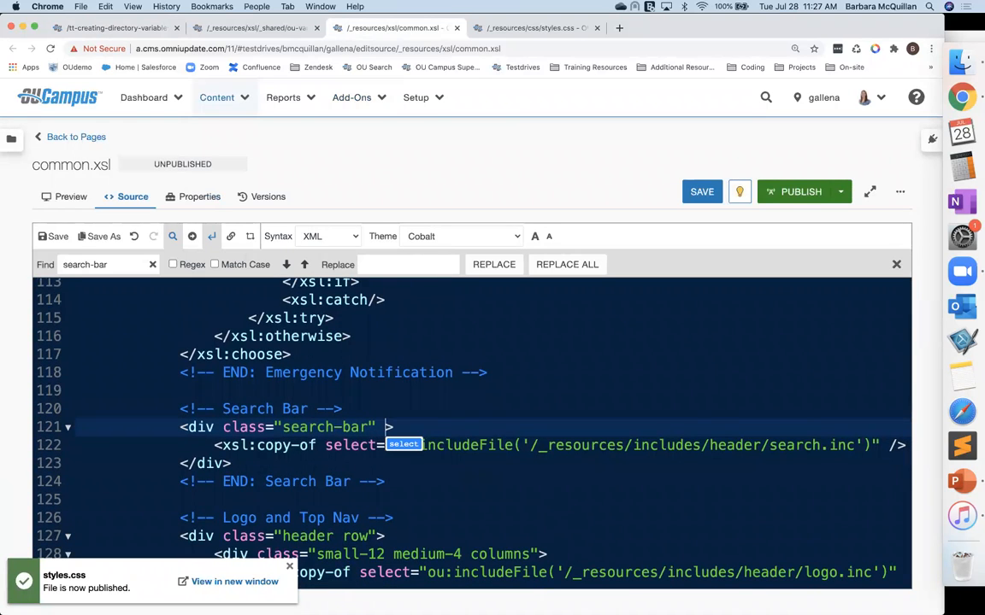
type("=\"background-color:")
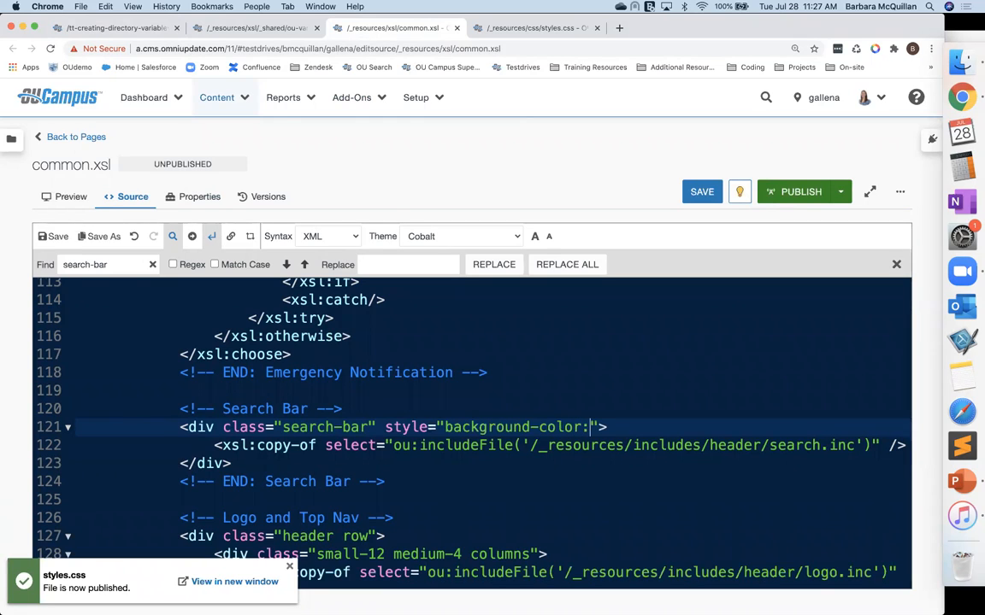
type("d;")
key("super+s")
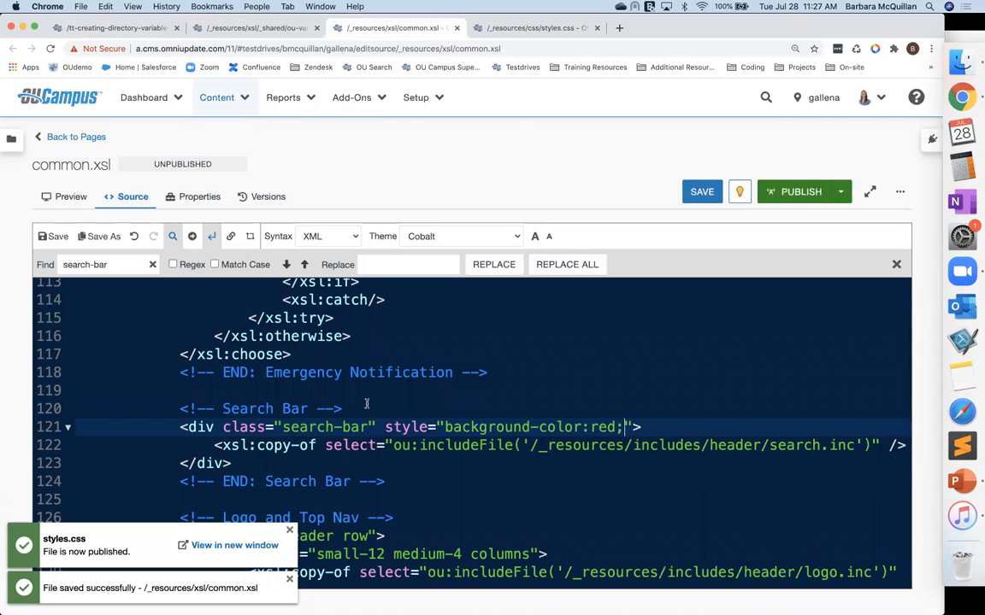
left_click(114, 28)
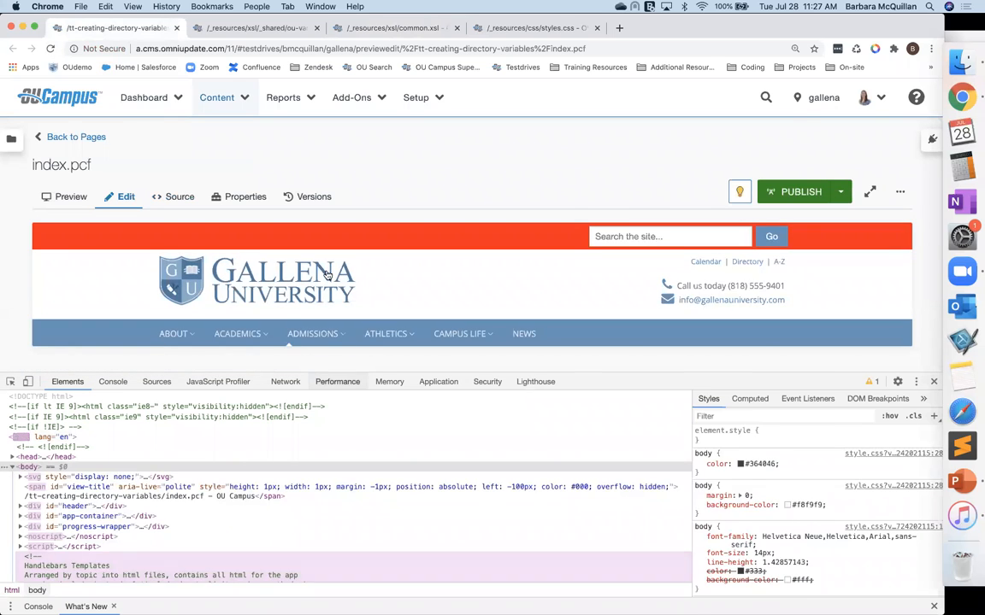
Step: Close the developer tools and, in ou-variables.xsl, add a new xsl:param named ou:search-bar below the section-title variable
left_click(934, 382)
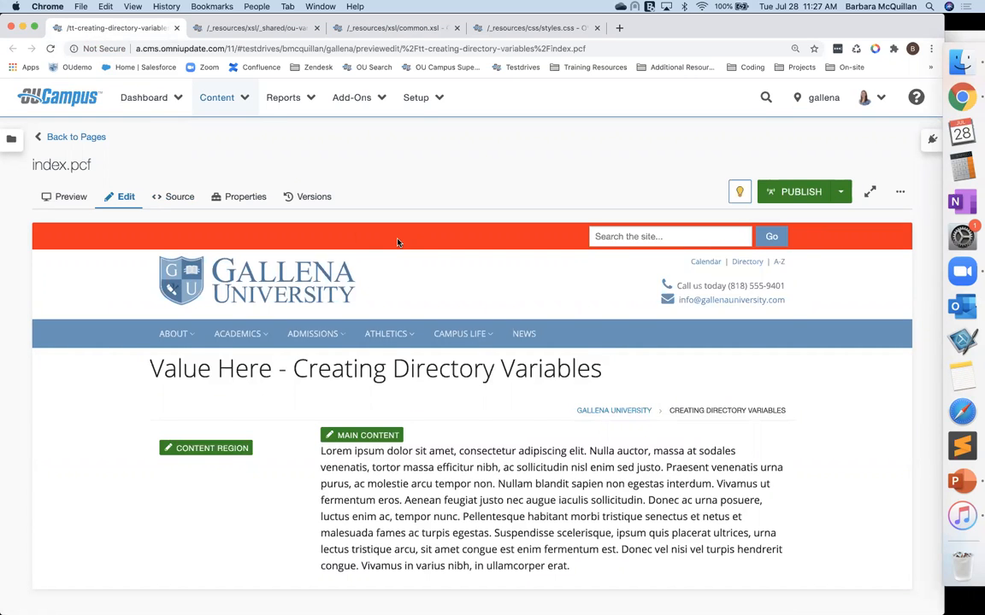
left_click(257, 27)
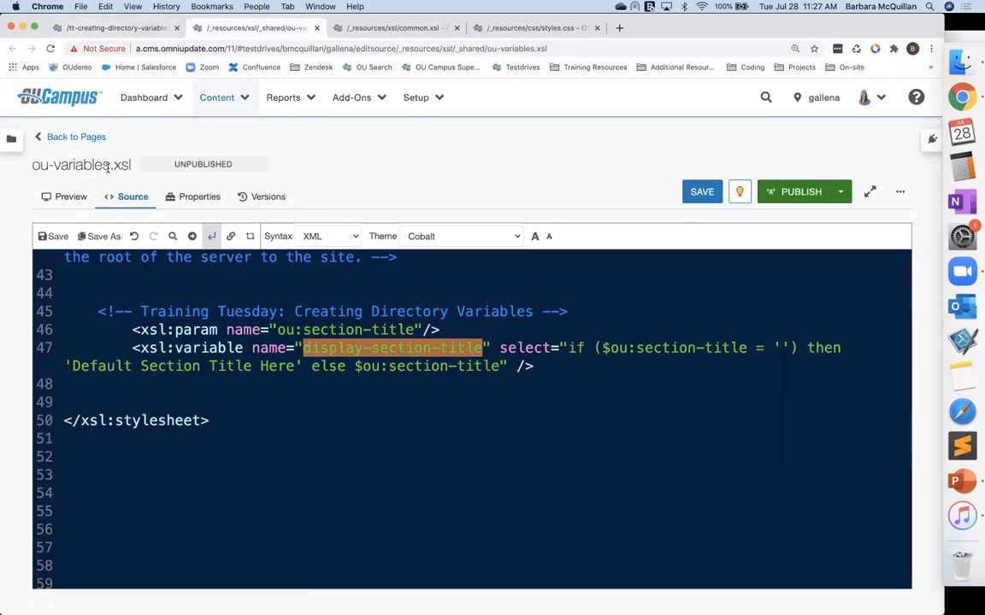
left_click(545, 366)
key("Return")
key("Return")
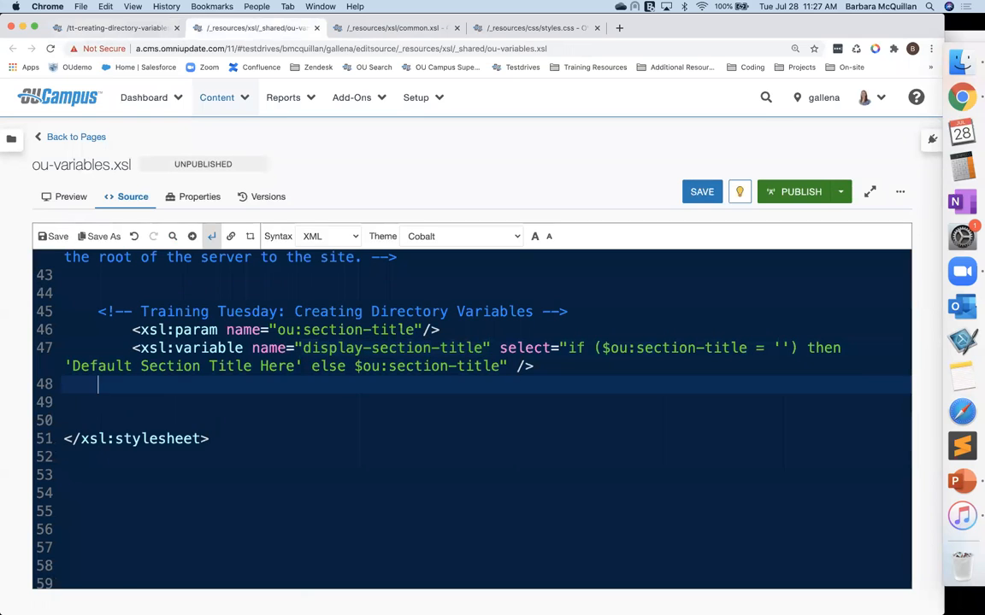
key("Tab")
type("<xsl:param ")
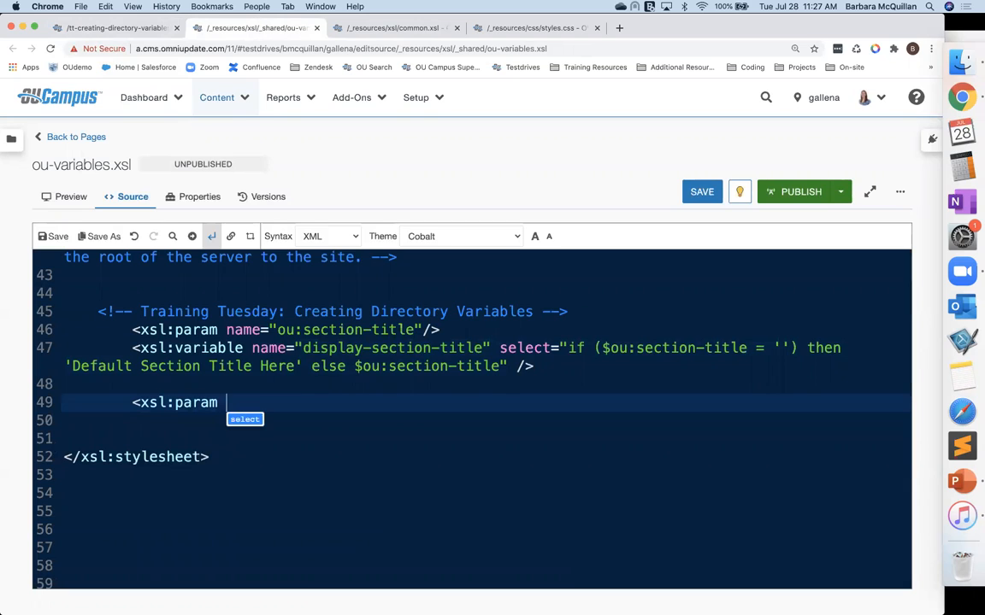
type("name")
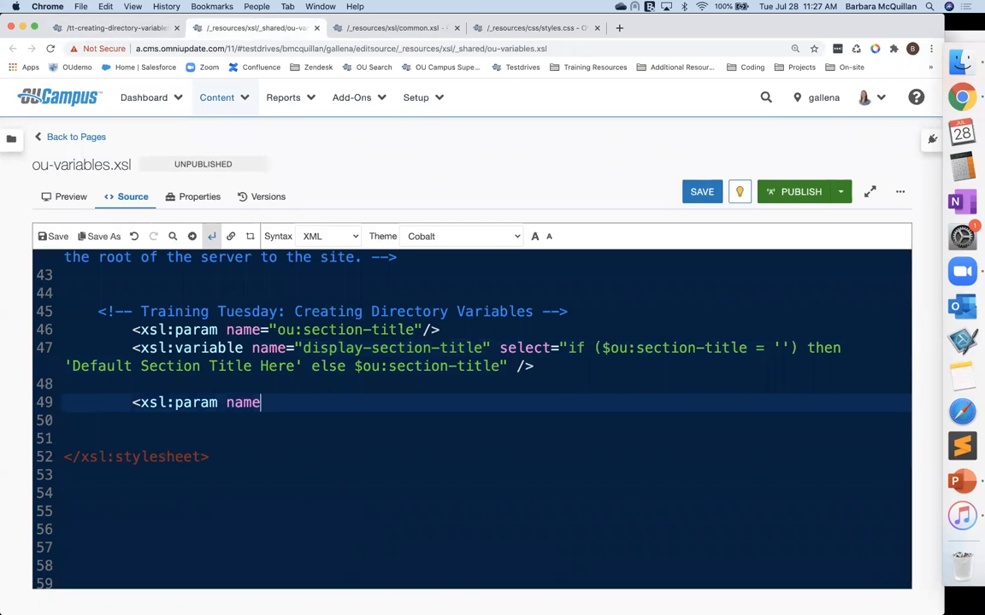
type("=\"\"/>")
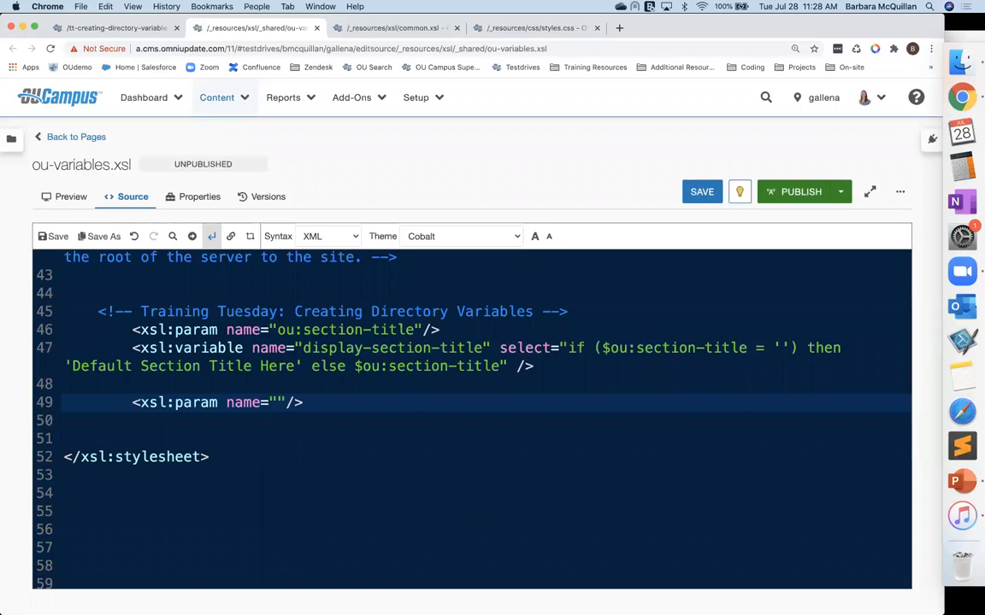
left_click(278, 402)
type("ou:search")
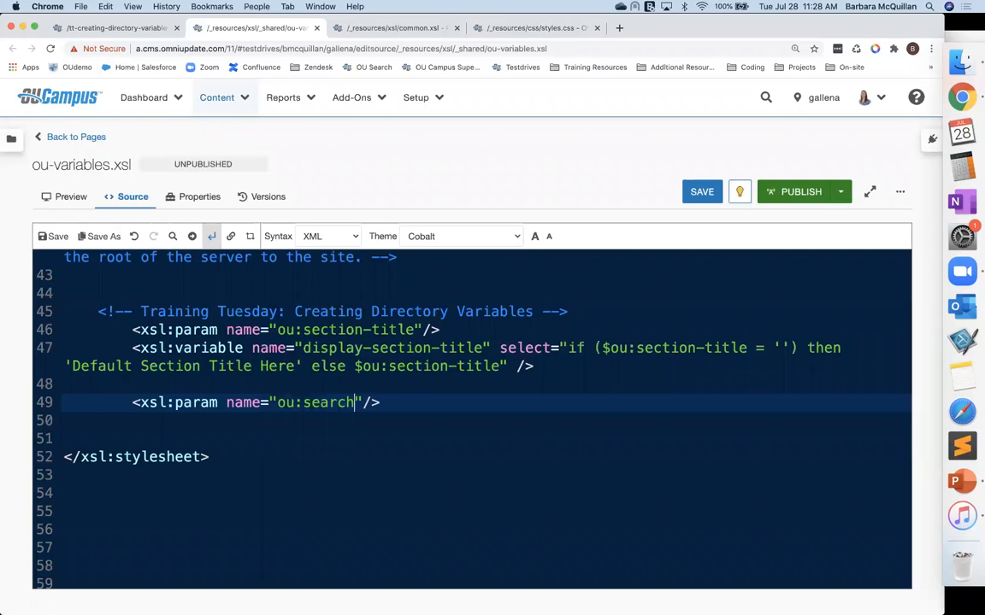
type("-bar")
Step: Add an xsl:variable named search-bar-color, reusing the select expression copied from display-section-title
left_click(420, 399)
key("Return")
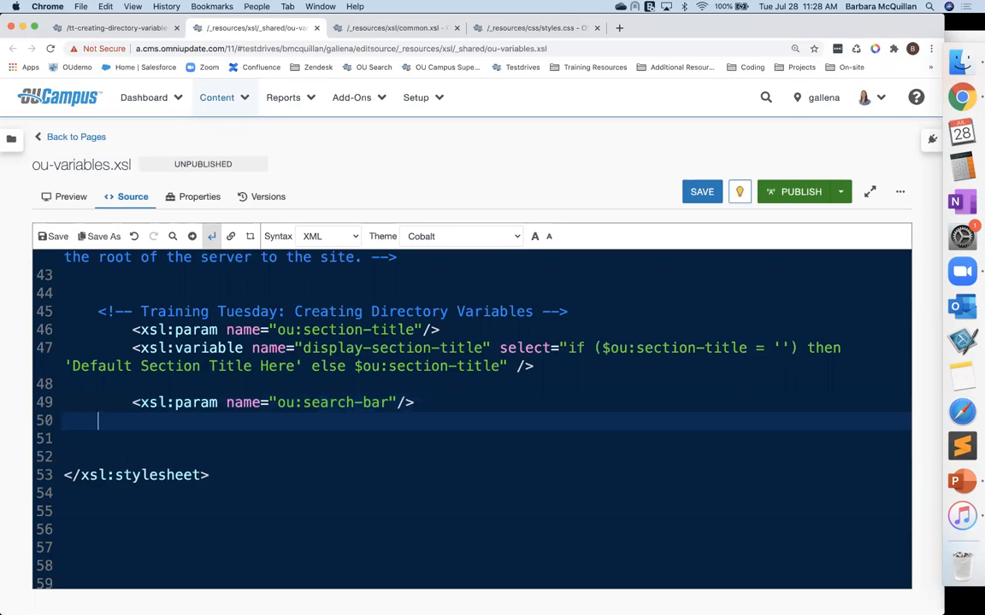
type("<xsl:variable ")
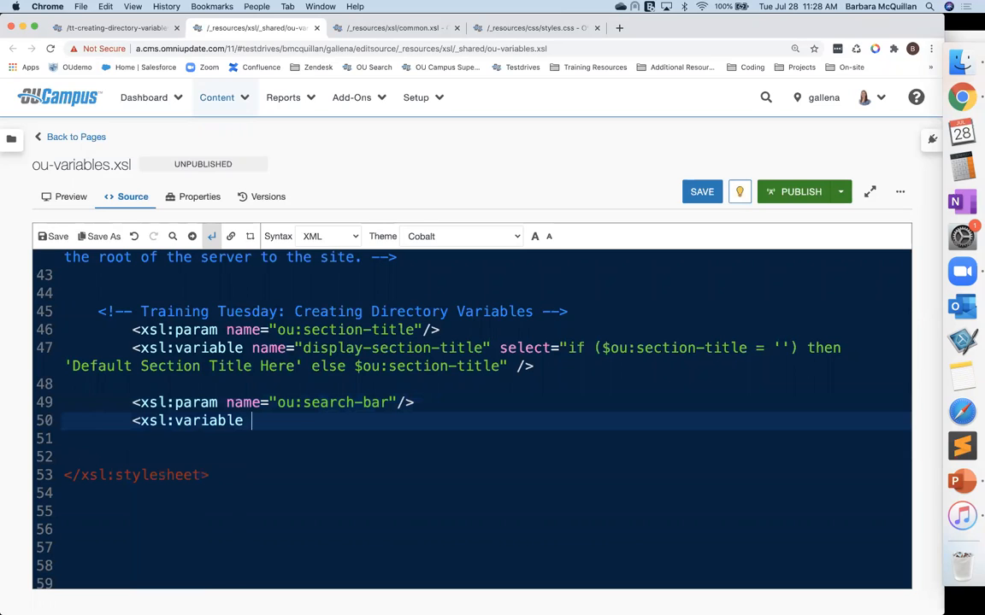
type("name=\"\"")
left_click_drag(566, 347, 507, 365)
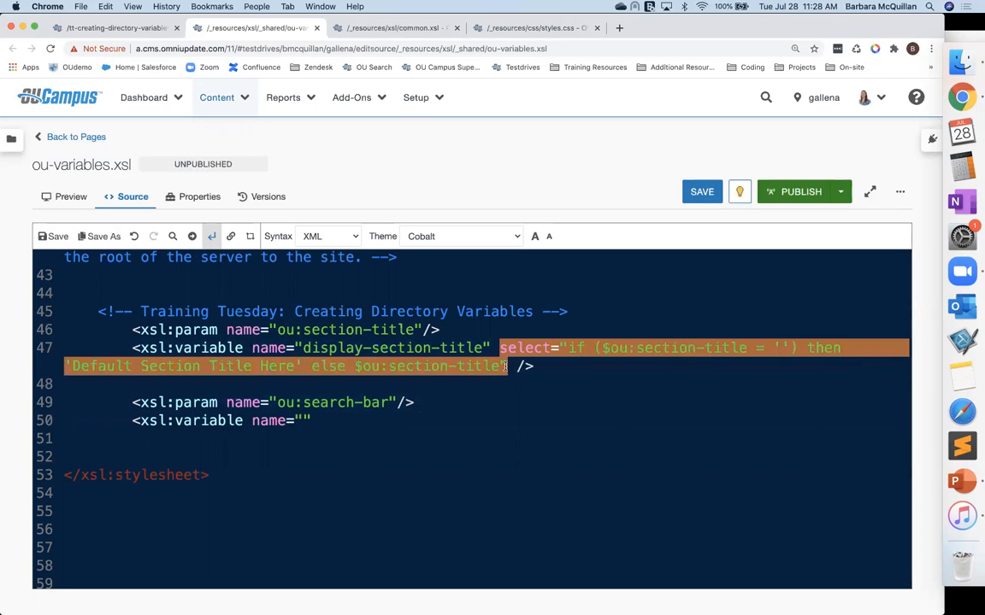
key("ctrl+c")
left_click(345, 420)
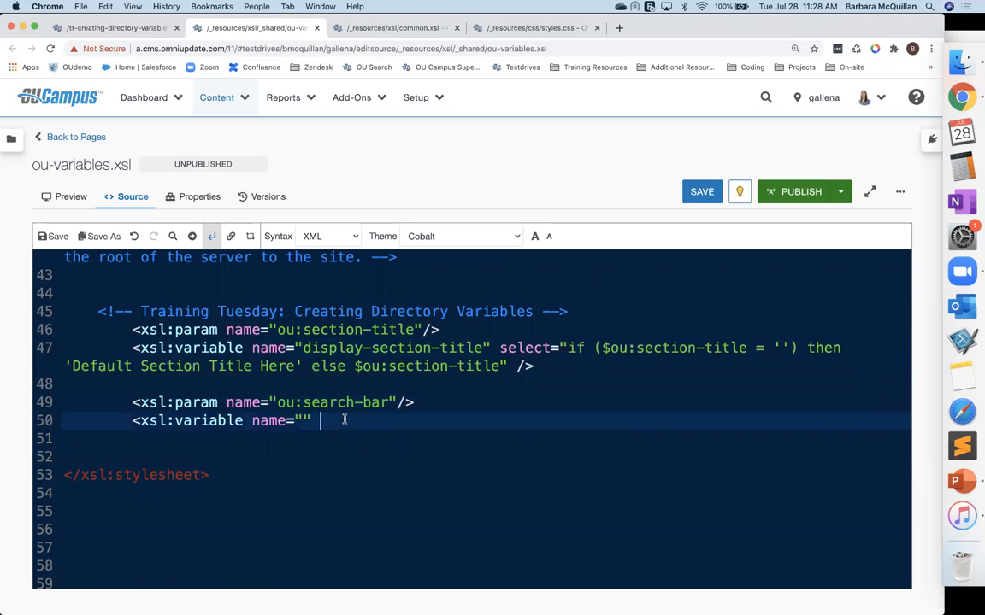
key("ctrl+v")
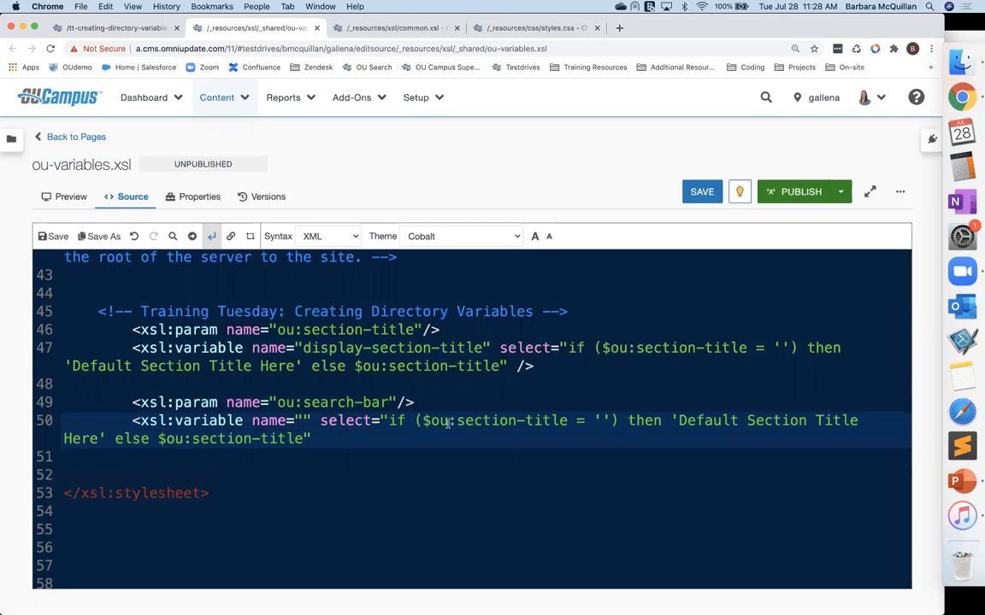
type("/>")
left_click(302, 420)
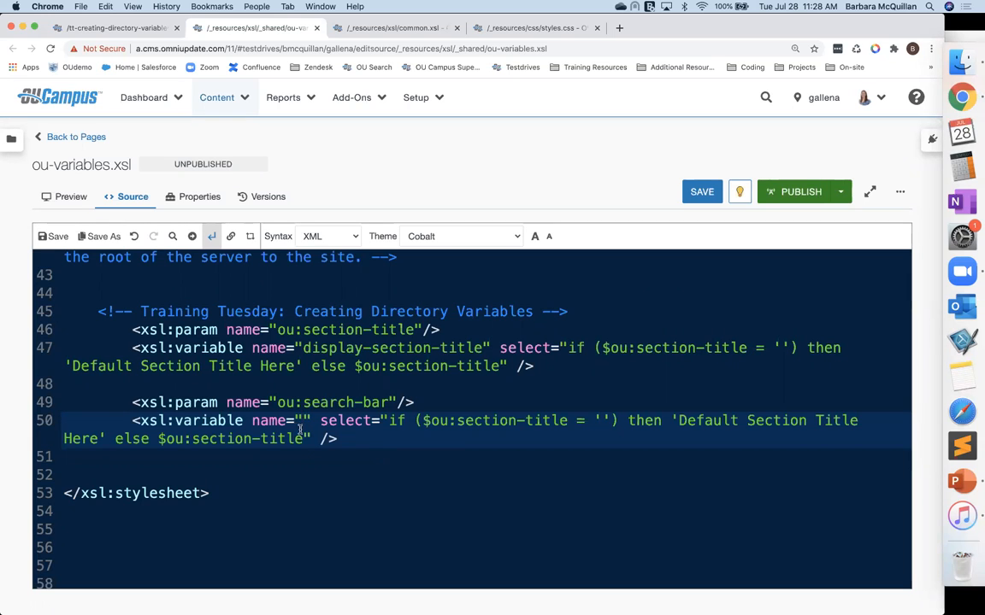
type("search-bar-color")
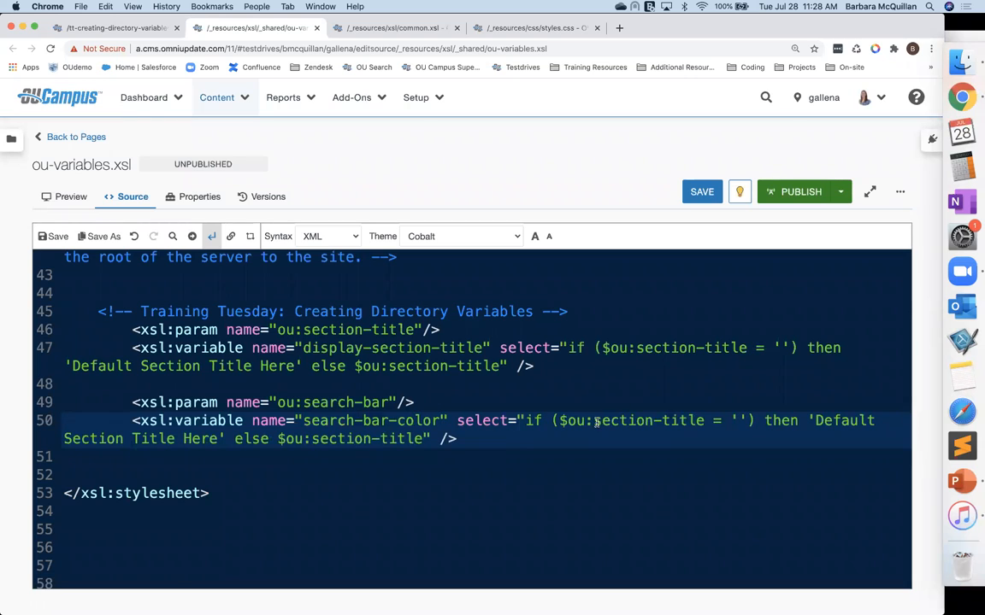
Step: Rewrite search-bar-color's select to test $ou:search-bar, fall back to 'green', else use $ou:search-bar, and save
left_click_drag(594, 421, 702, 420)
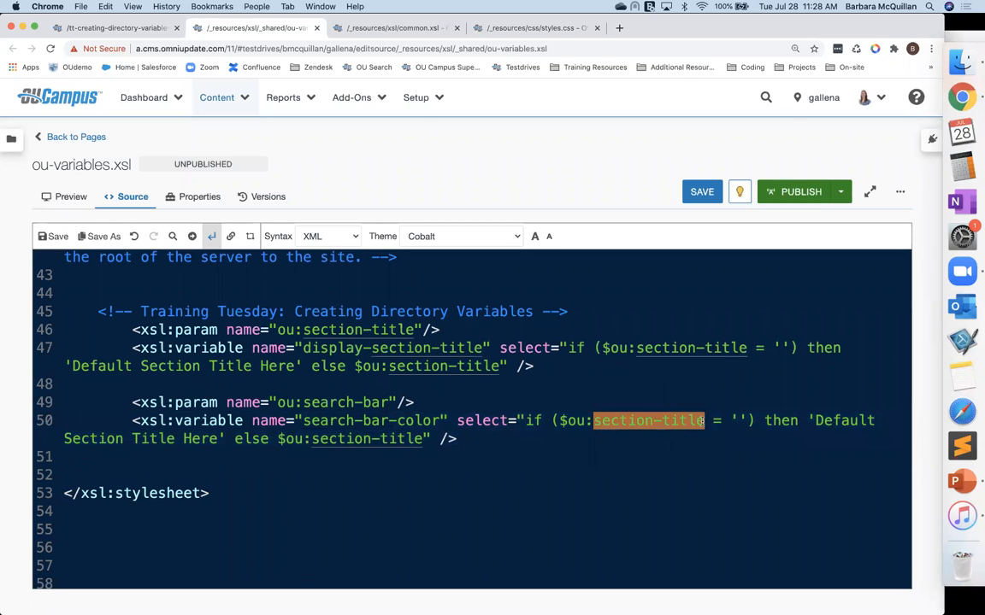
type("search-")
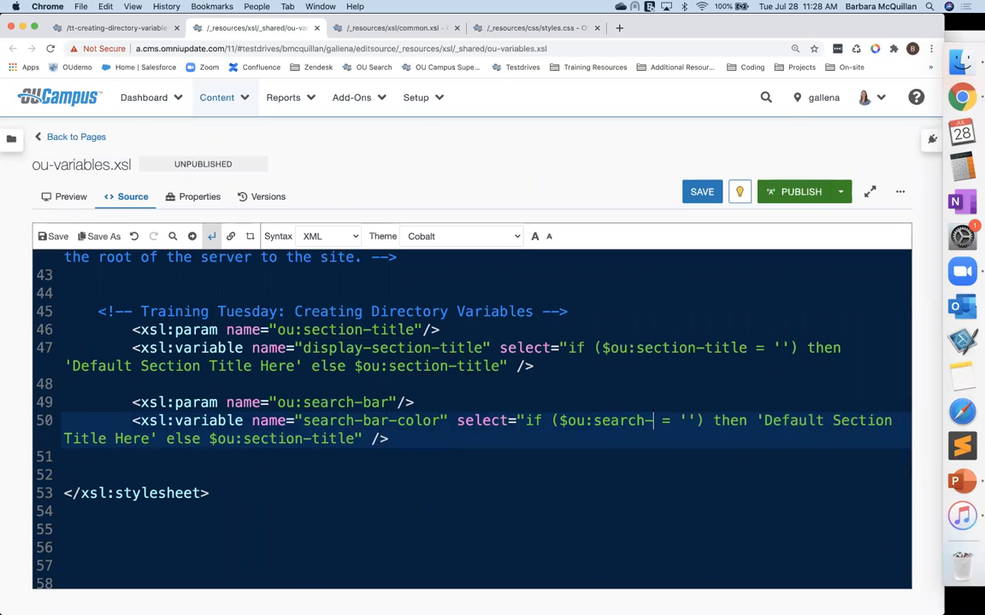
type("bar")
left_click_drag(787, 421, 218, 438)
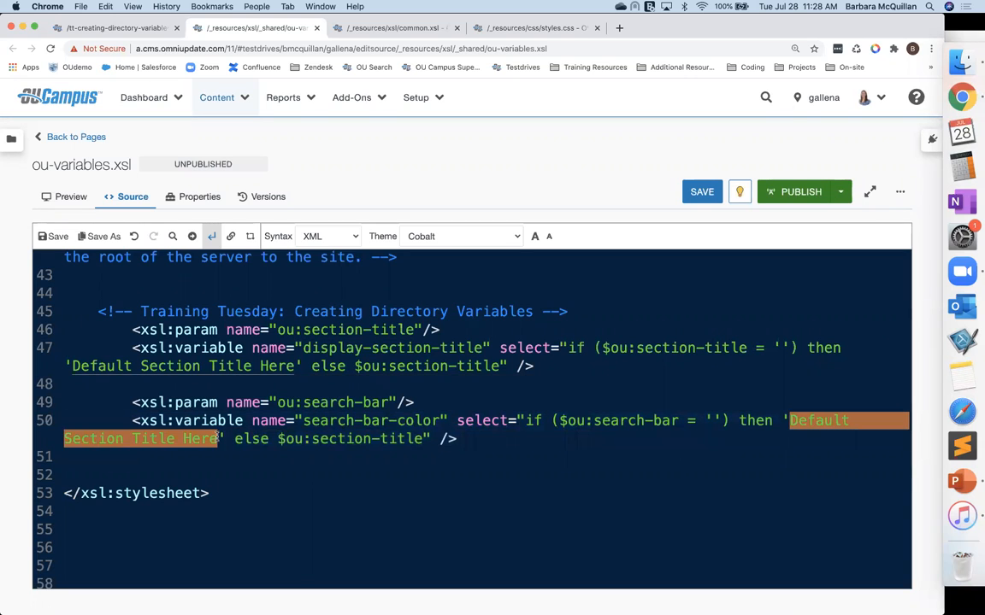
type("green")
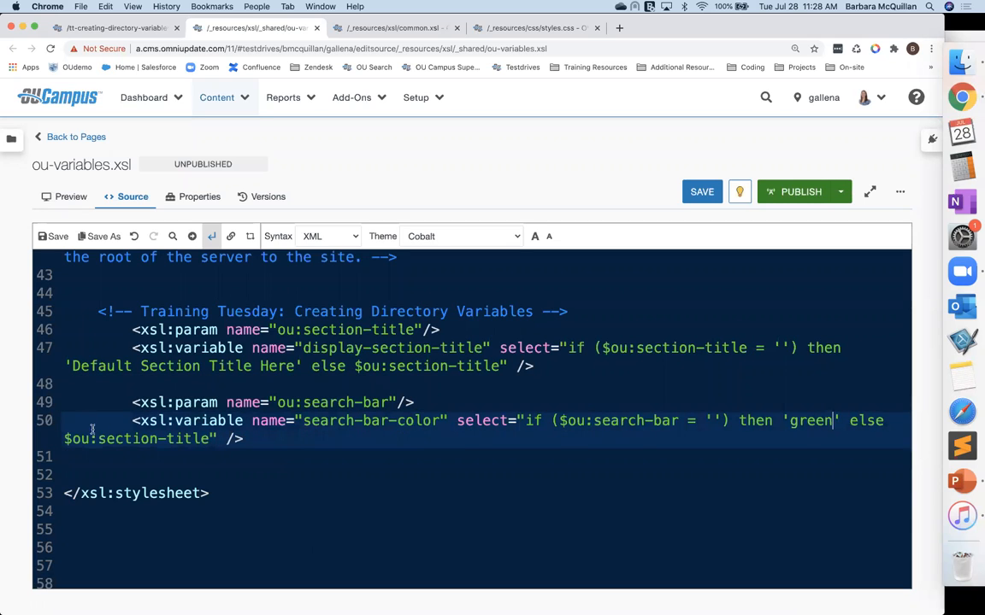
left_click_drag(98, 438, 208, 438)
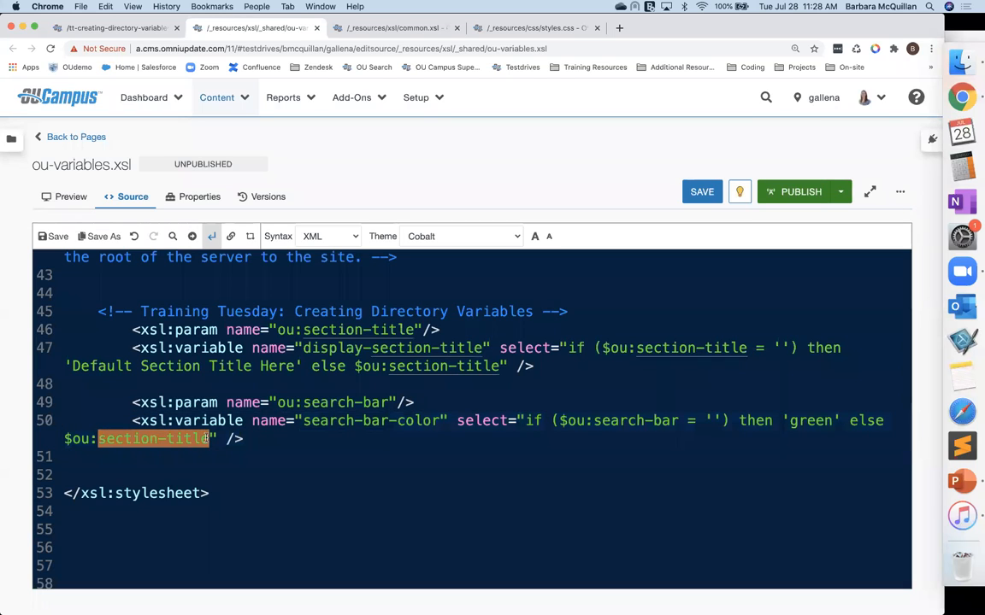
type("search-bar")
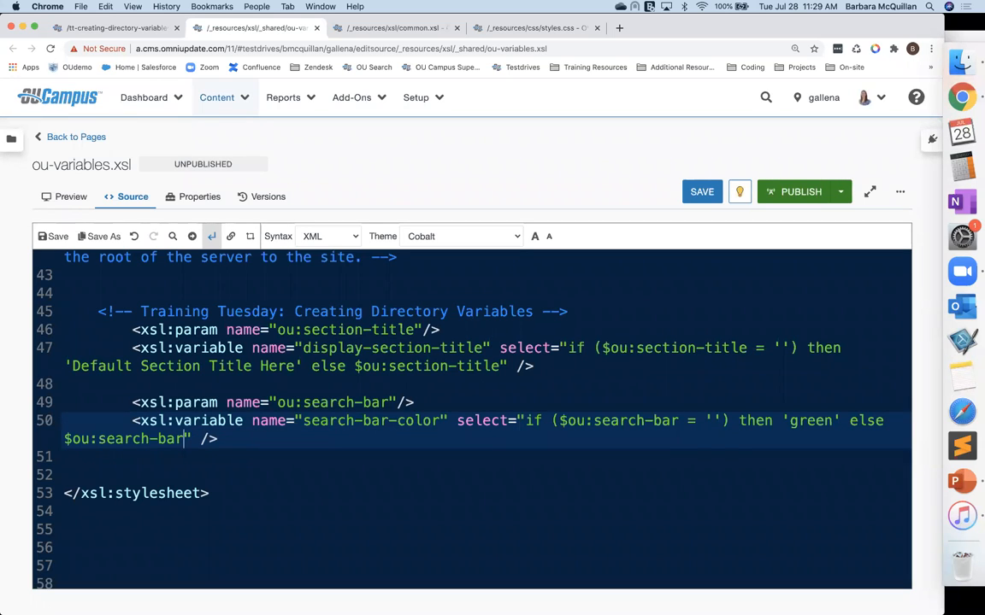
key("super+s")
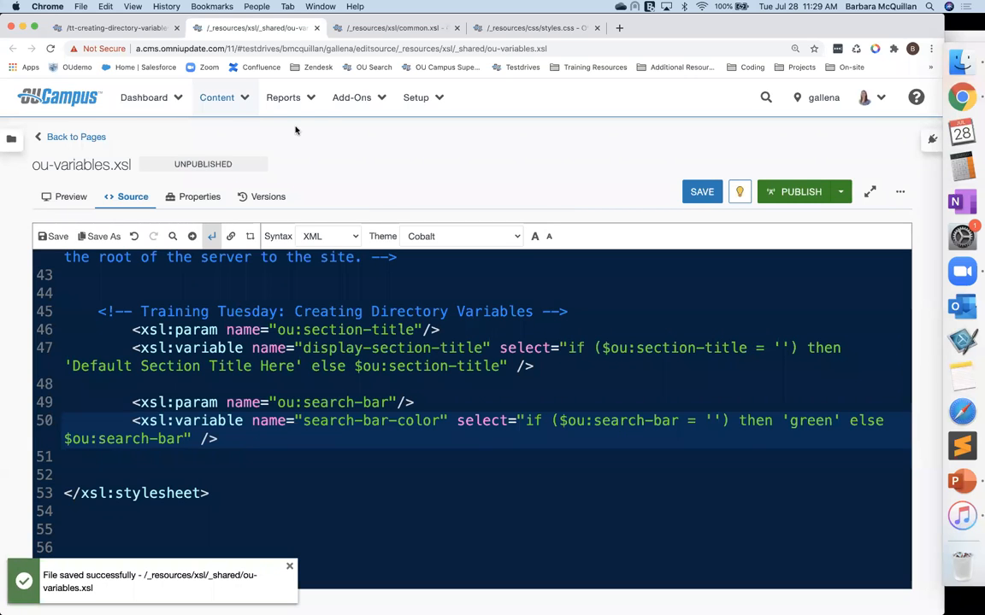
Step: In common.xsl, replace the search-bar div's red background value with <xsl:value-of select='$'/>
left_click(360, 30)
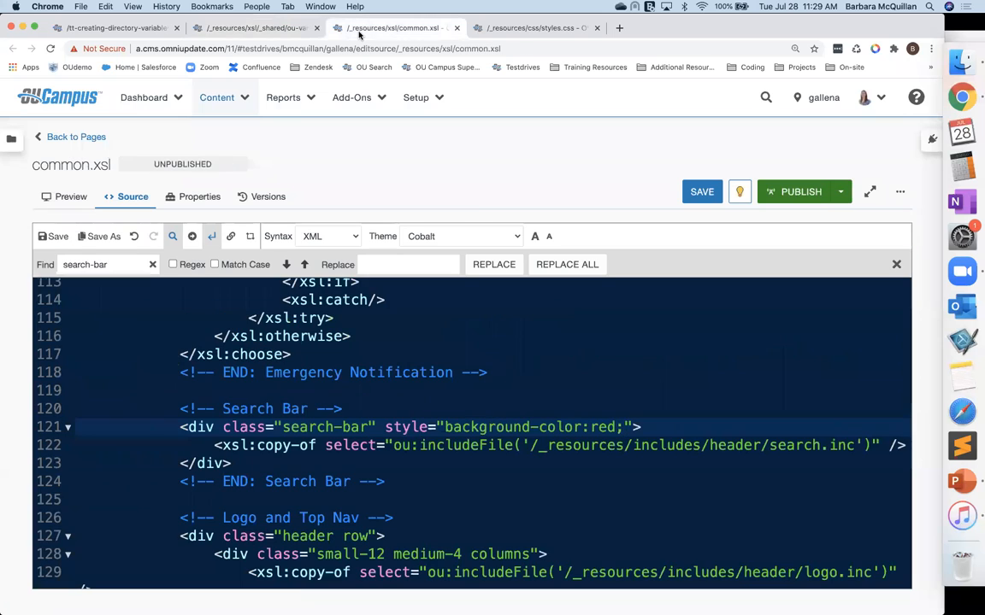
left_click(548, 447)
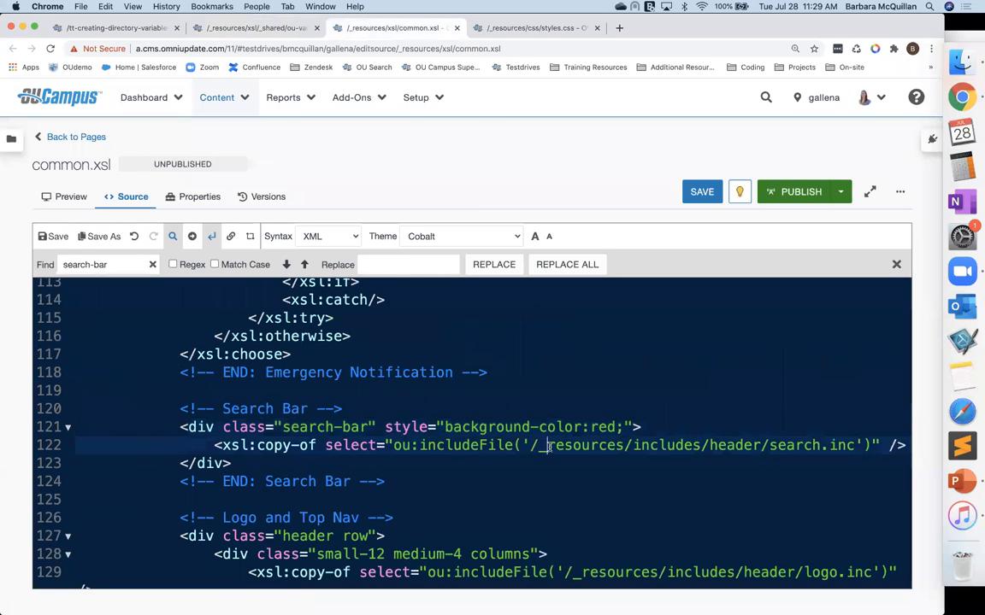
scroll(548, 446, "down", 3)
left_click_drag(589, 378, 616, 379)
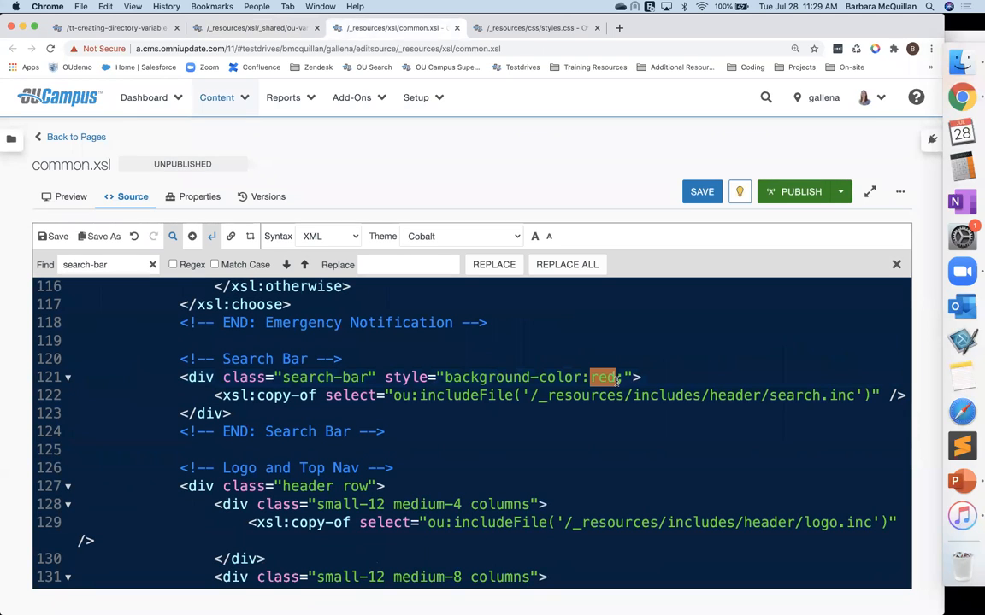
type("<xsl:")
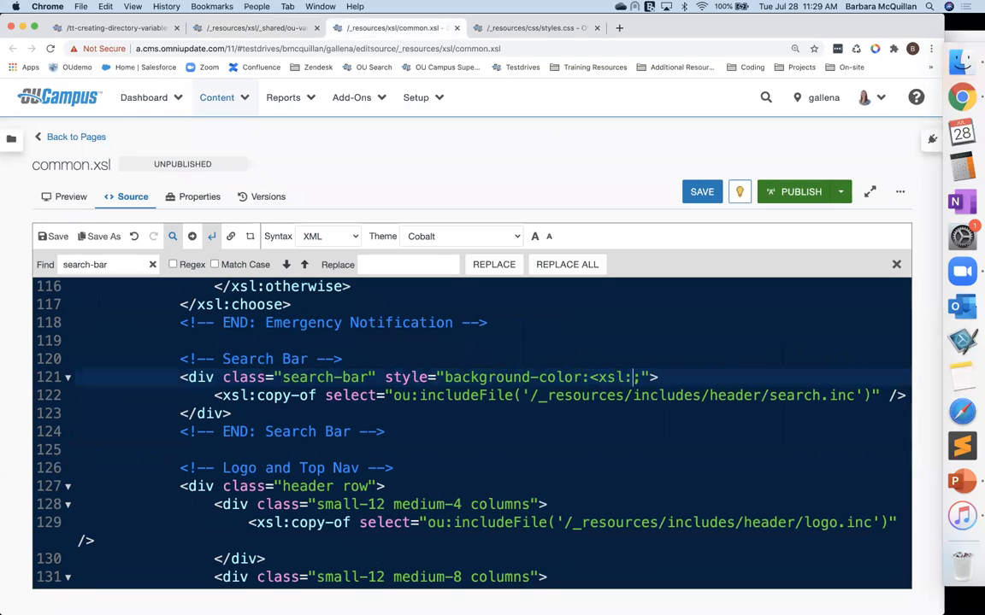
type("value-of select=")
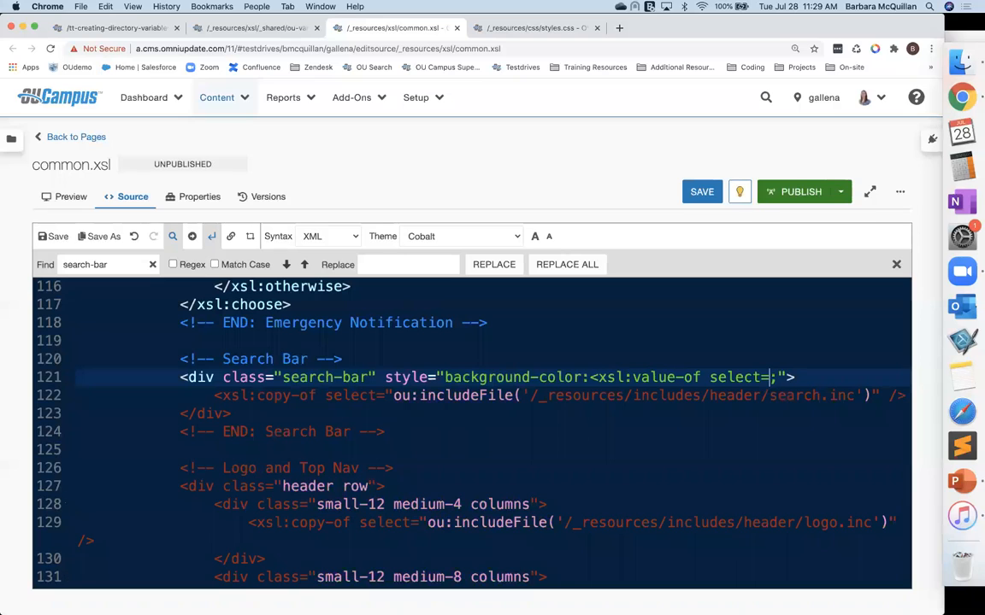
type("''/>")
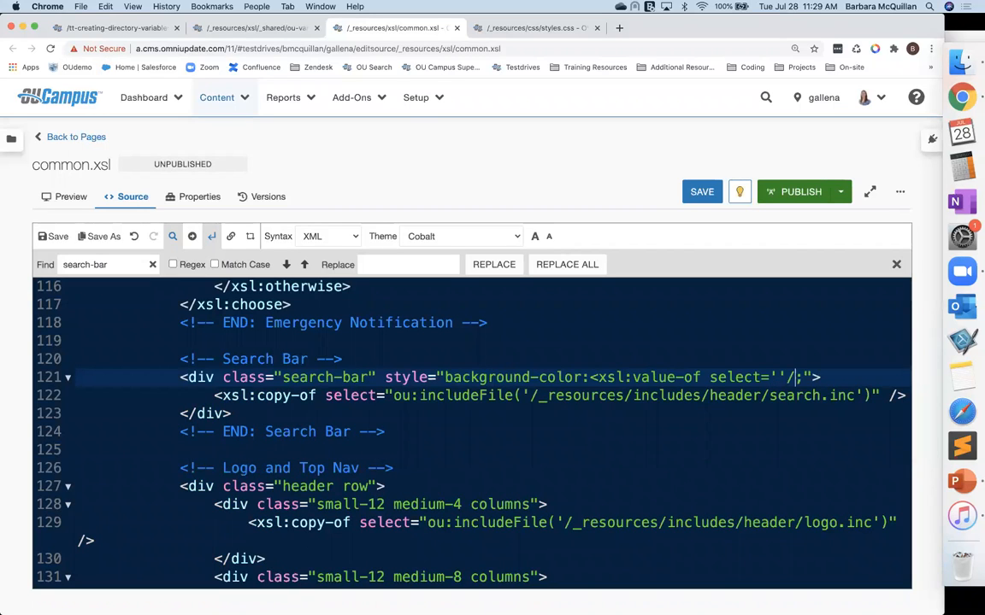
left_click(778, 377)
type("$")
Step: Copy the search-bar-color variable name from ou-variables.xsl into the value-of select after the $ and save common.xsl
left_click(233, 29)
left_click_drag(301, 419, 441, 423)
key("ctrl+c")
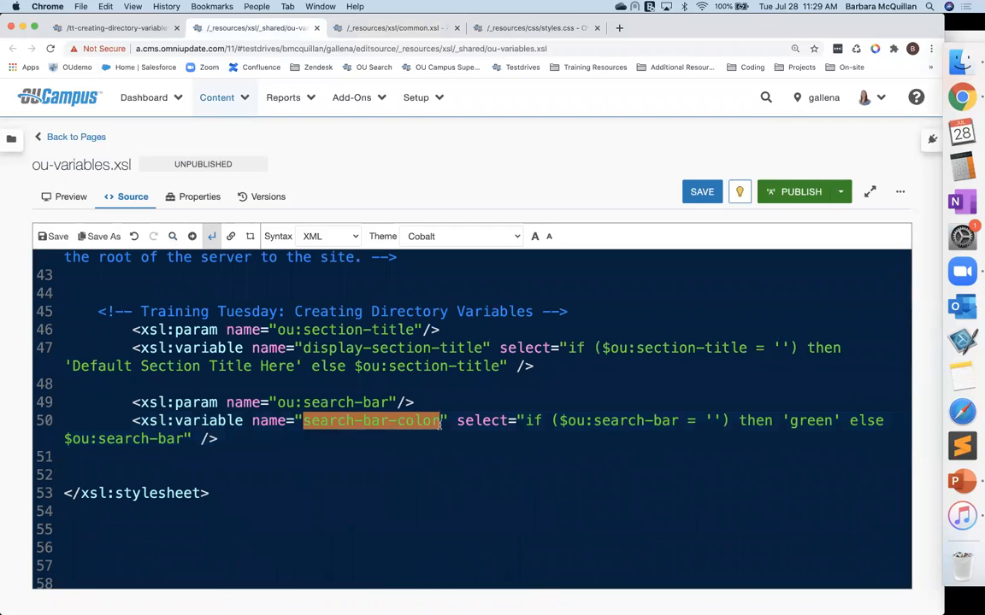
left_click(357, 31)
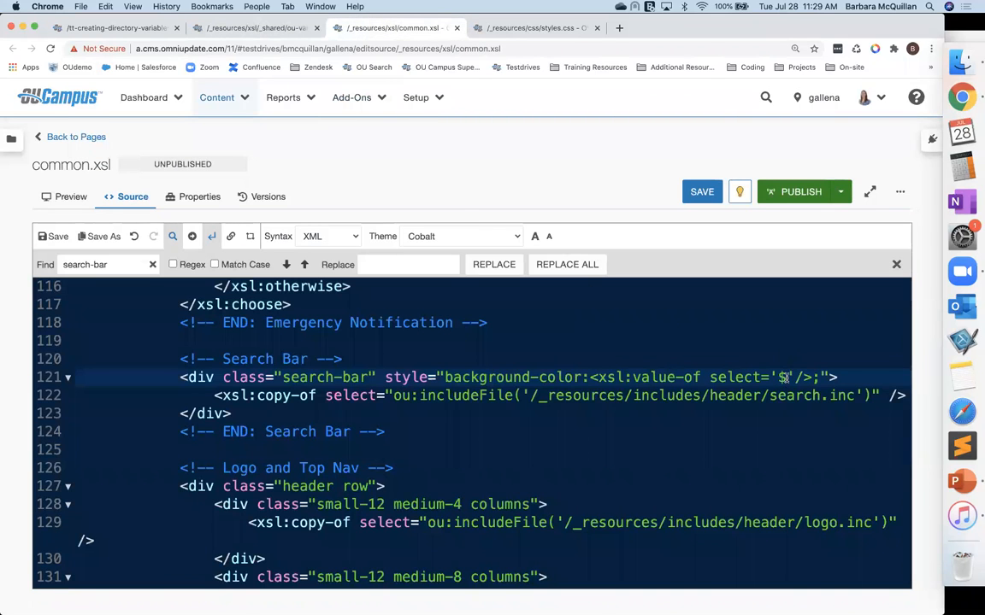
key("ctrl+v")
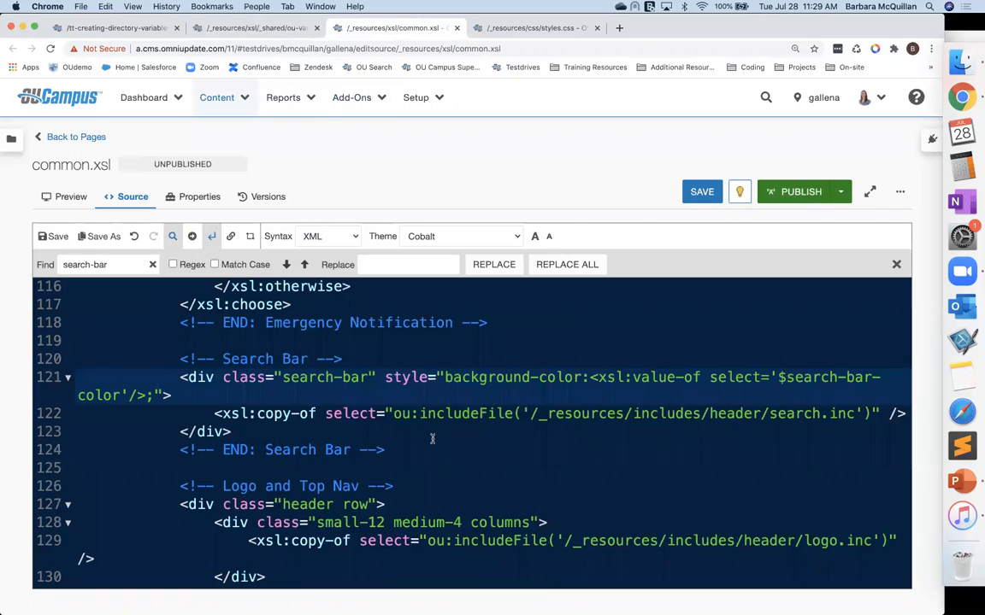
left_click(468, 480)
key("super+s")
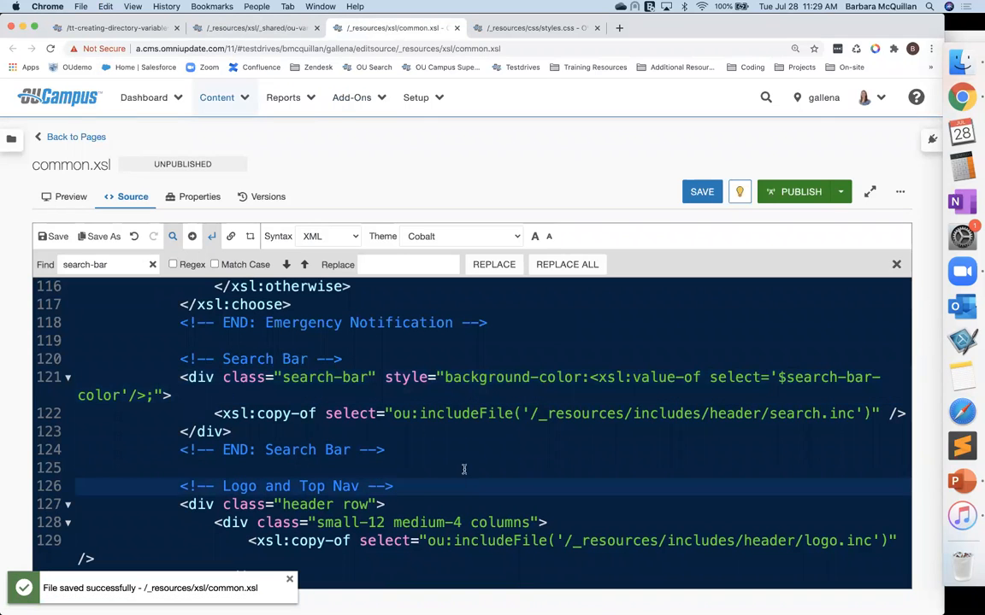
Step: Reload index.pcf's preview, examine the XSL parse error message, and return to common.xsl
left_click(92, 28)
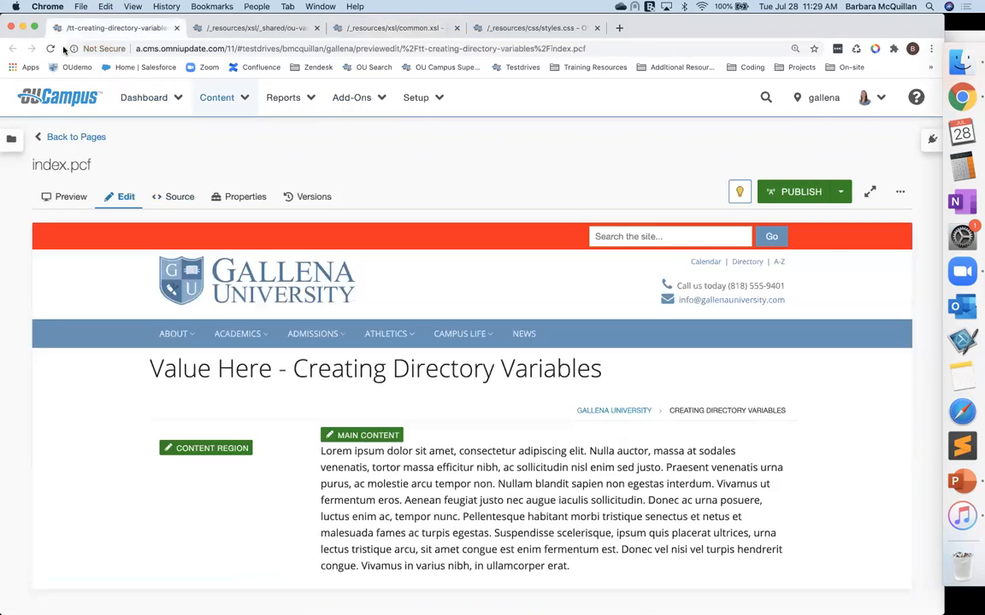
left_click(50, 49)
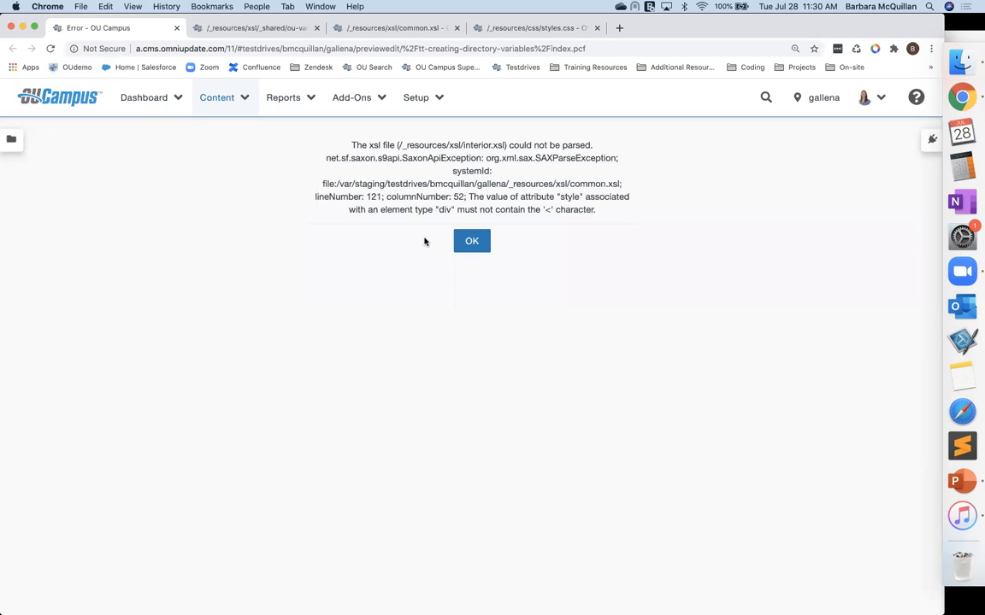
double_click(551, 209)
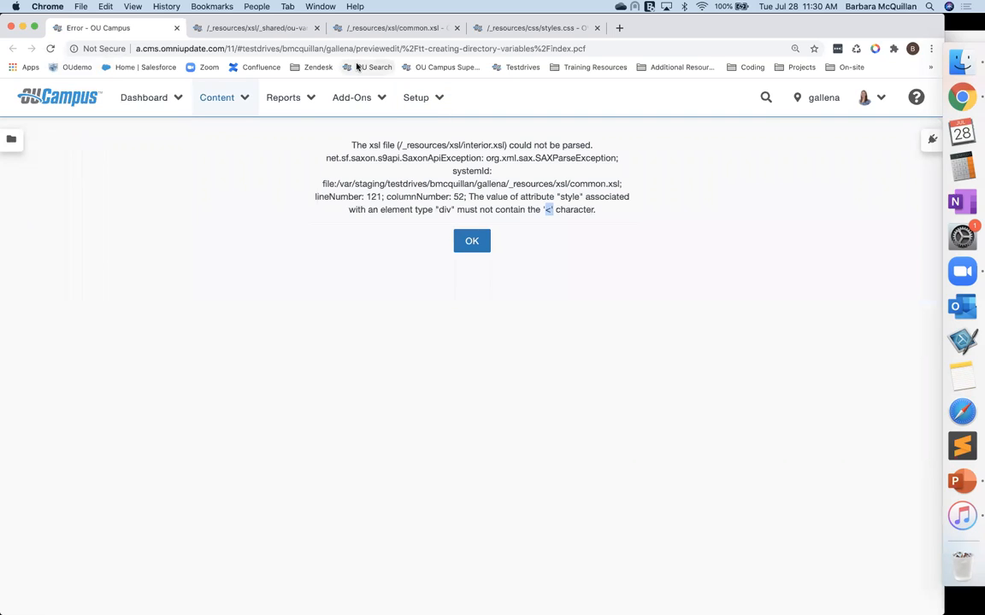
left_click(357, 28)
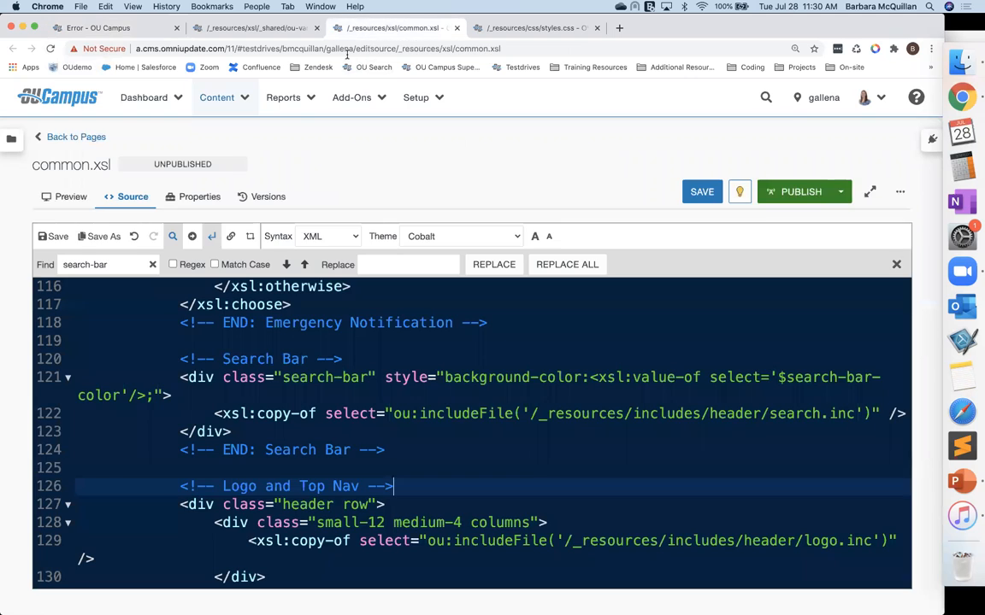
Step: Add expand-text="yes" to the opening tag of the header xsl:template in common.xsl
left_click_drag(588, 376, 146, 397)
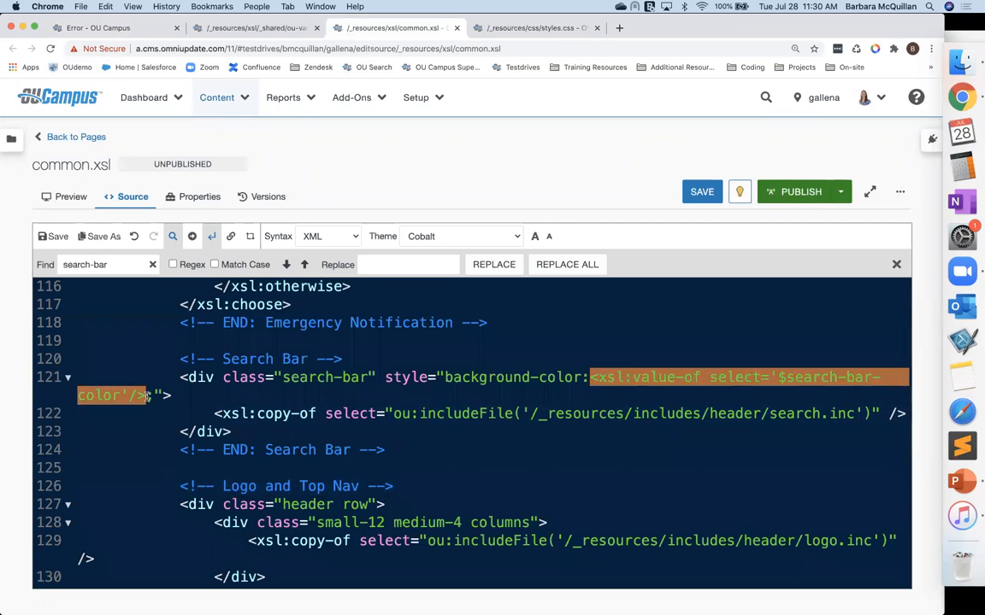
left_click_drag(147, 396, 149, 397)
left_click(591, 378)
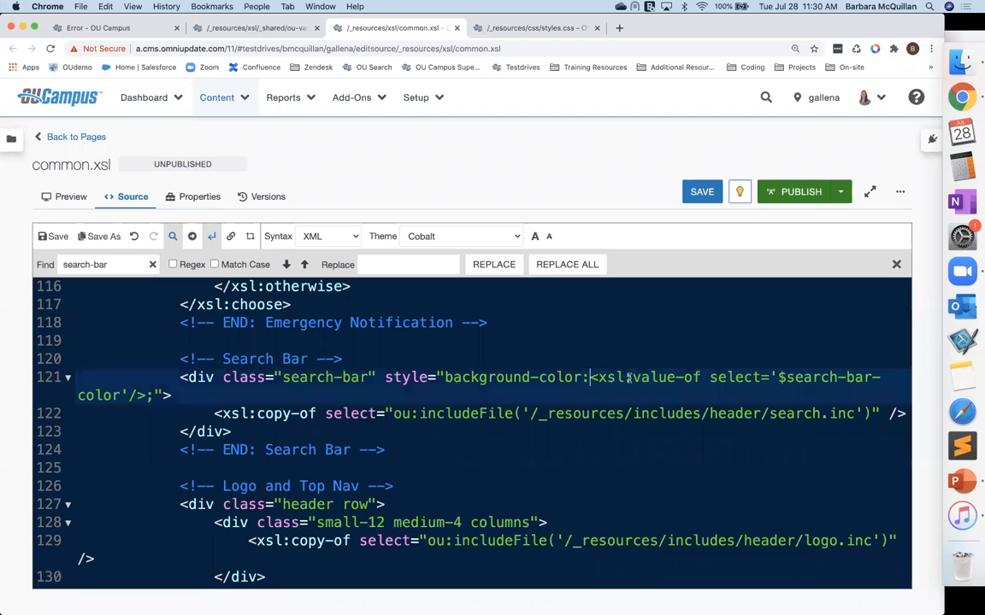
double_click(592, 378)
left_click(654, 390)
scroll(654, 389, "up", 5)
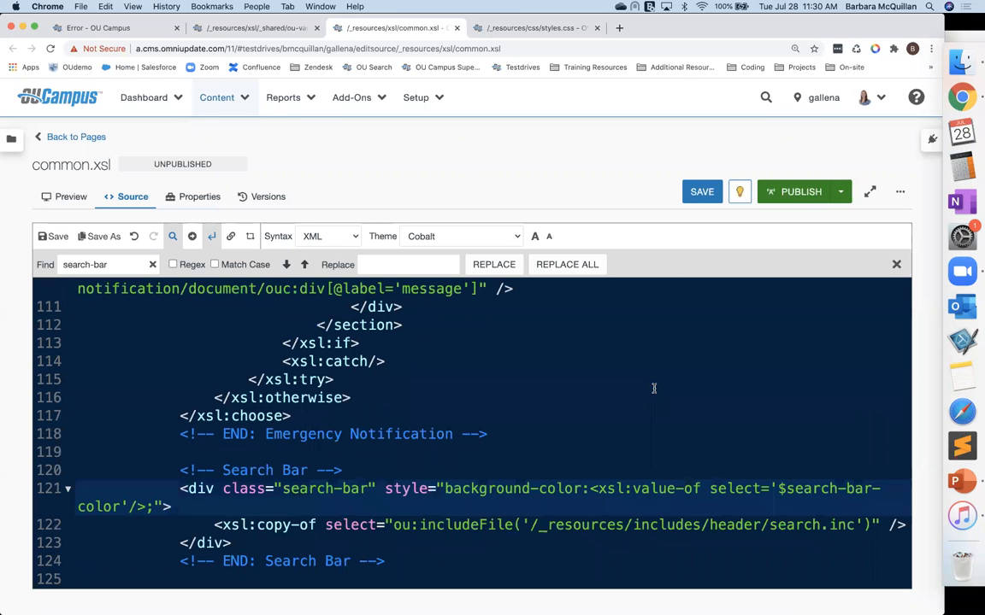
scroll(654, 389, "up", 5)
scroll(653, 389, "up", 6)
scroll(654, 389, "up", 3)
left_click(343, 357)
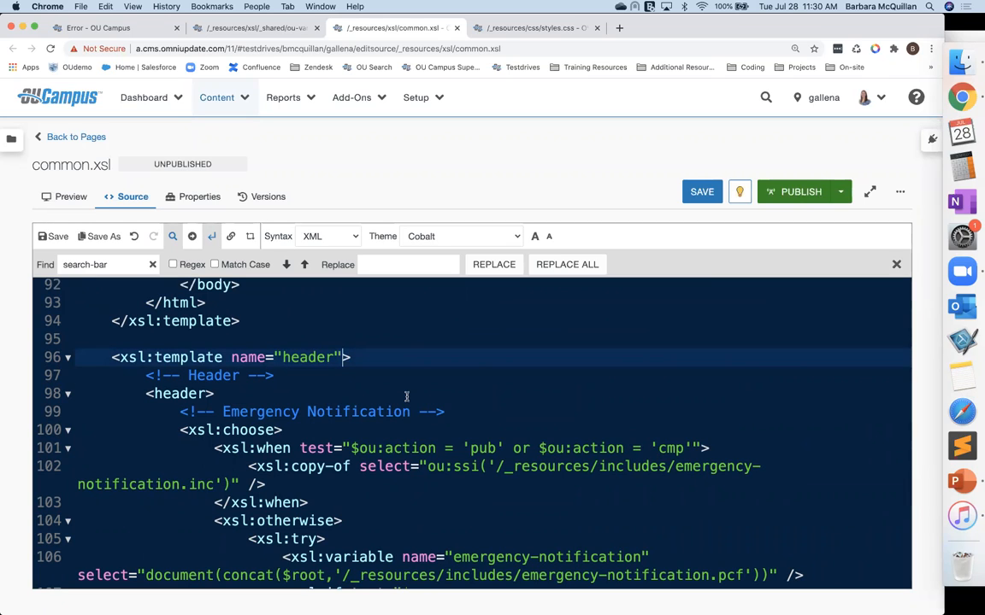
scroll(406, 395, "up", 20)
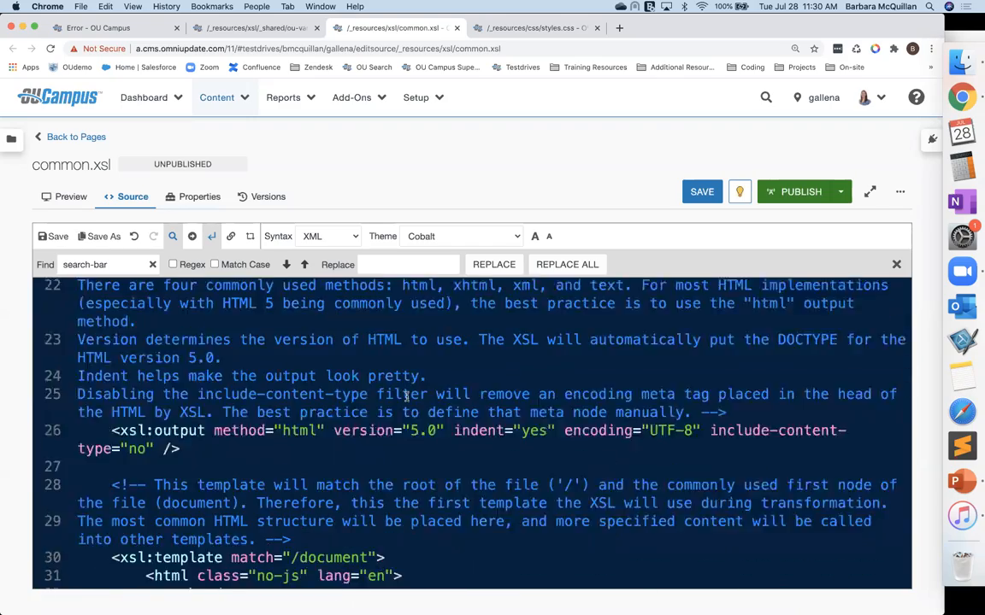
scroll(406, 396, "down", 8)
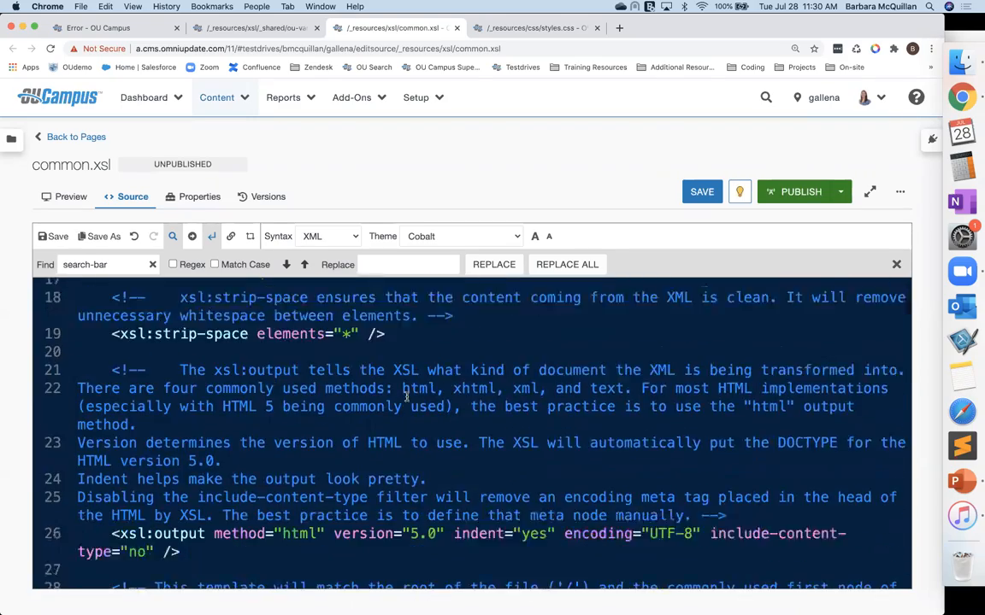
scroll(406, 395, "up", 8)
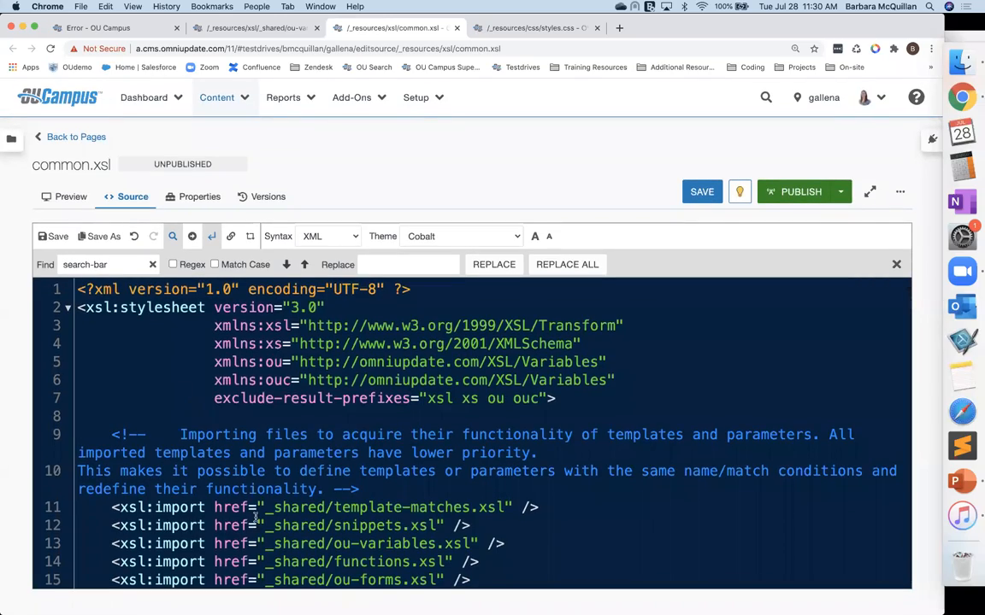
scroll(254, 517, "down", 8)
scroll(253, 517, "down", 12)
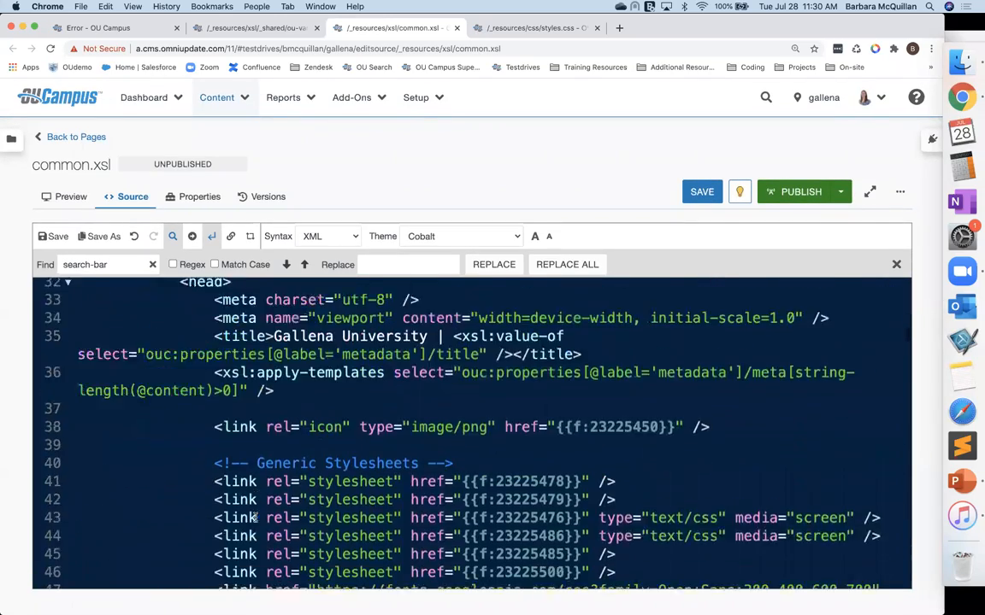
scroll(254, 518, "down", 12)
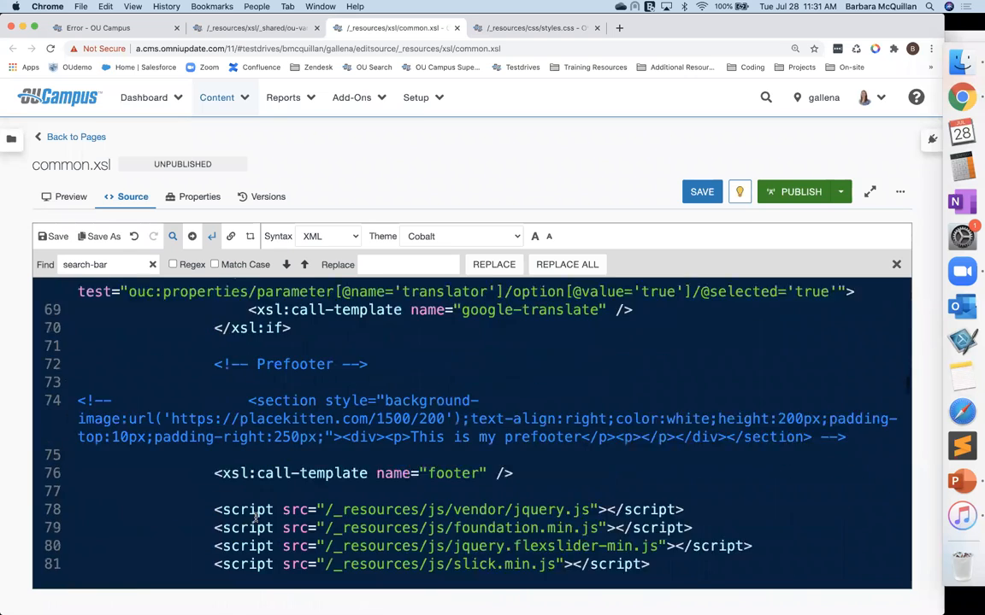
scroll(254, 517, "down", 2)
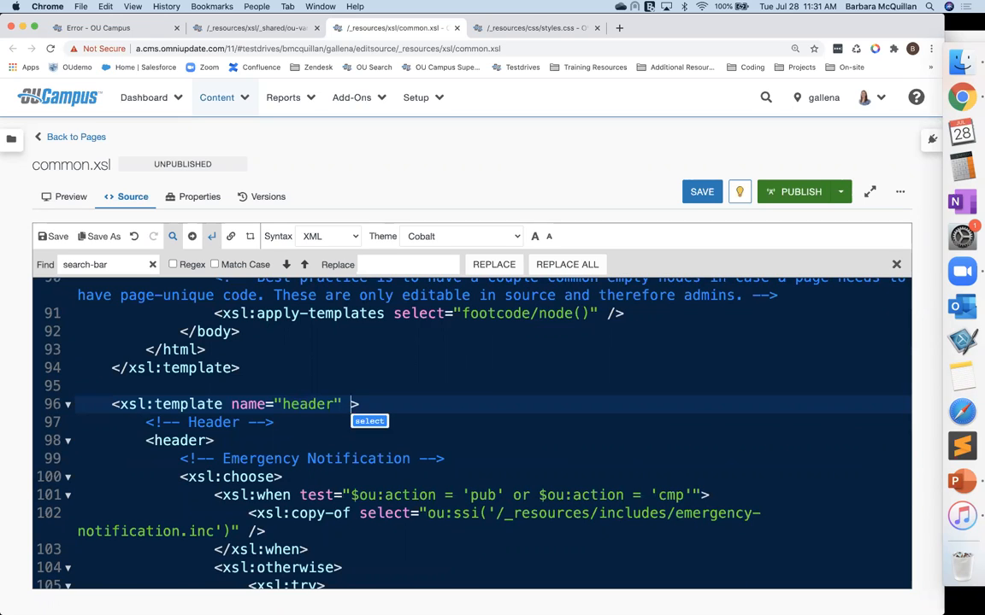
type("expand-text=\"yes")
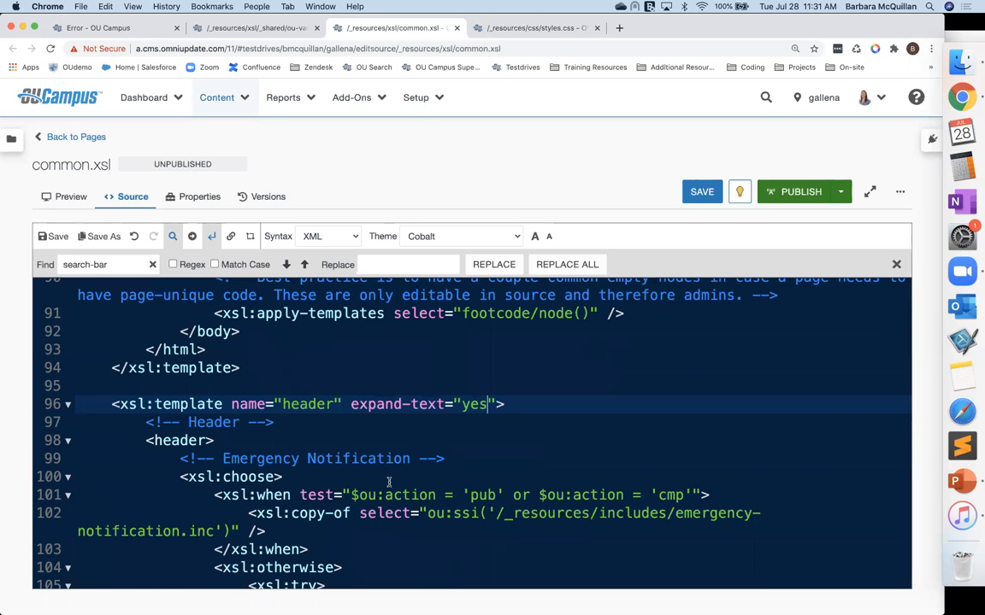
left_click_drag(351, 404, 496, 405)
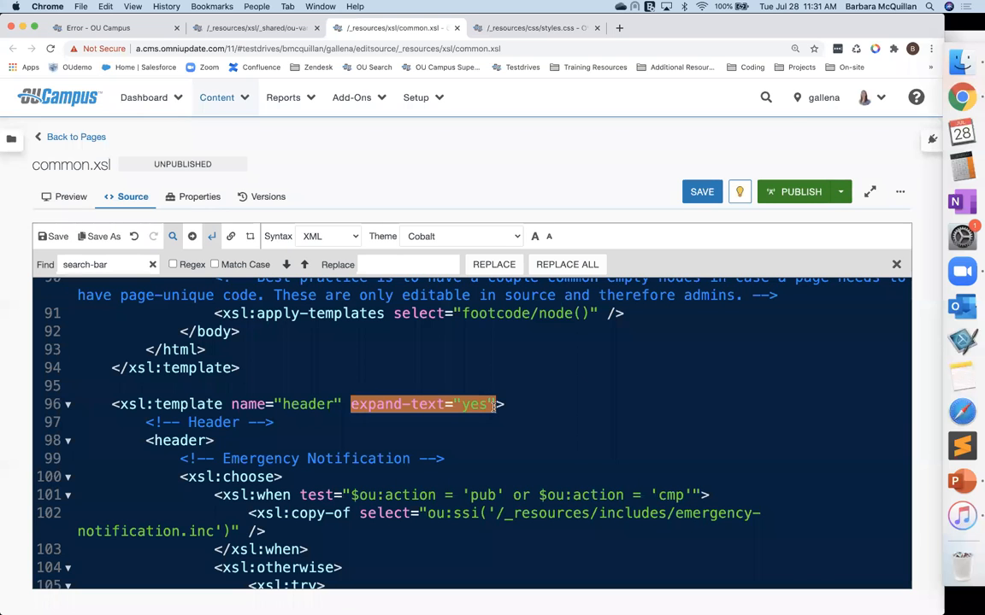
Step: Replace the xsl:value-of in the search-bar div's background-color with {$search-bar-color} and save common.xsl
scroll(494, 405, "down", 6)
scroll(493, 408, "down", 8)
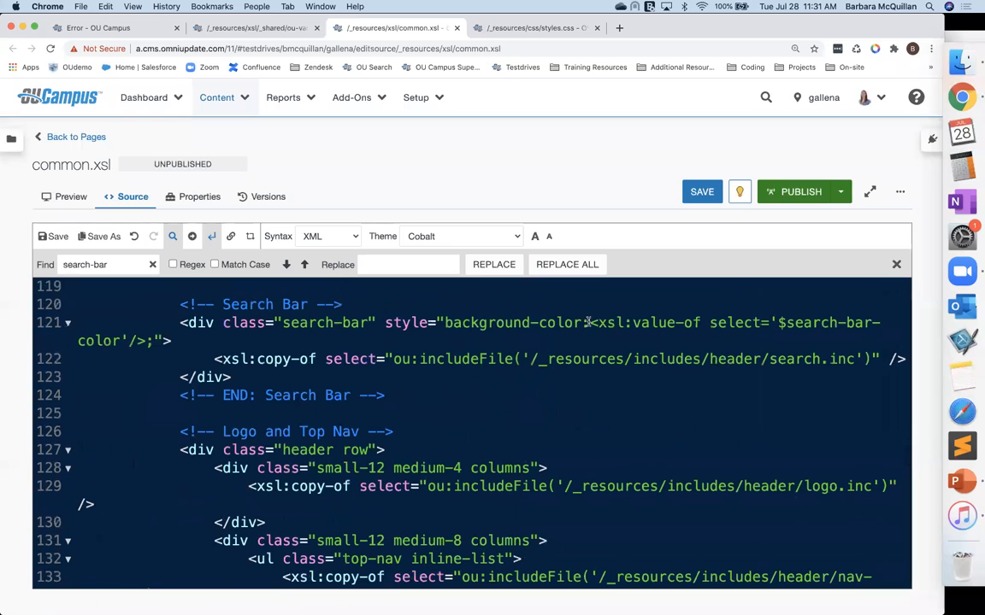
left_click_drag(589, 322, 776, 322)
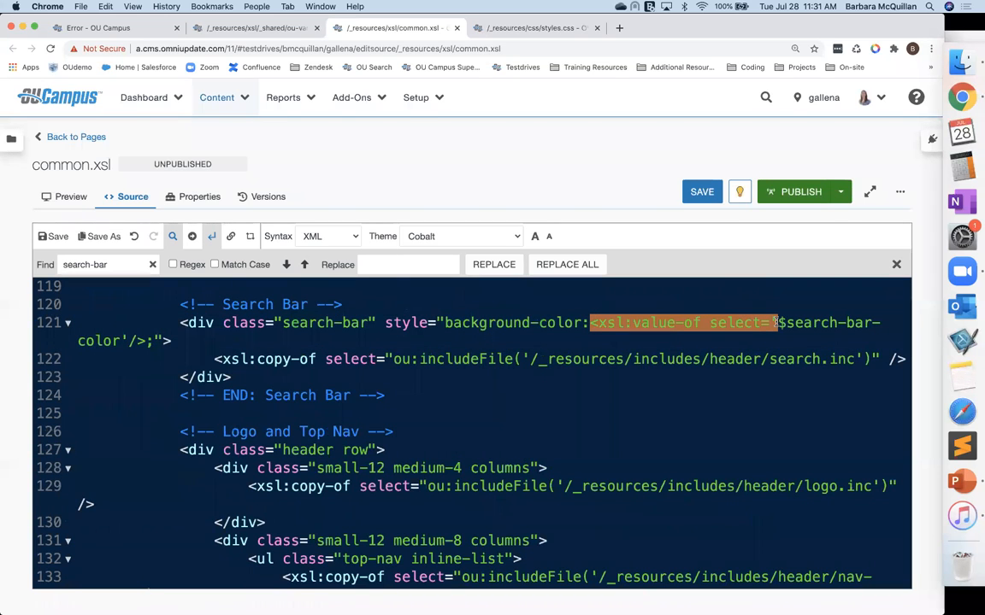
key("BackSpace")
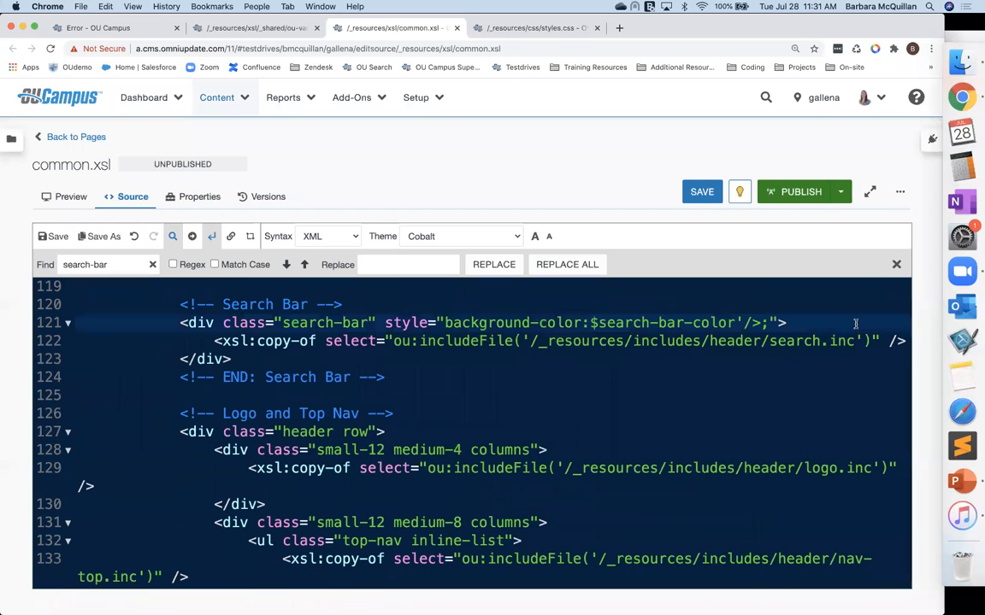
left_click_drag(762, 323, 737, 323)
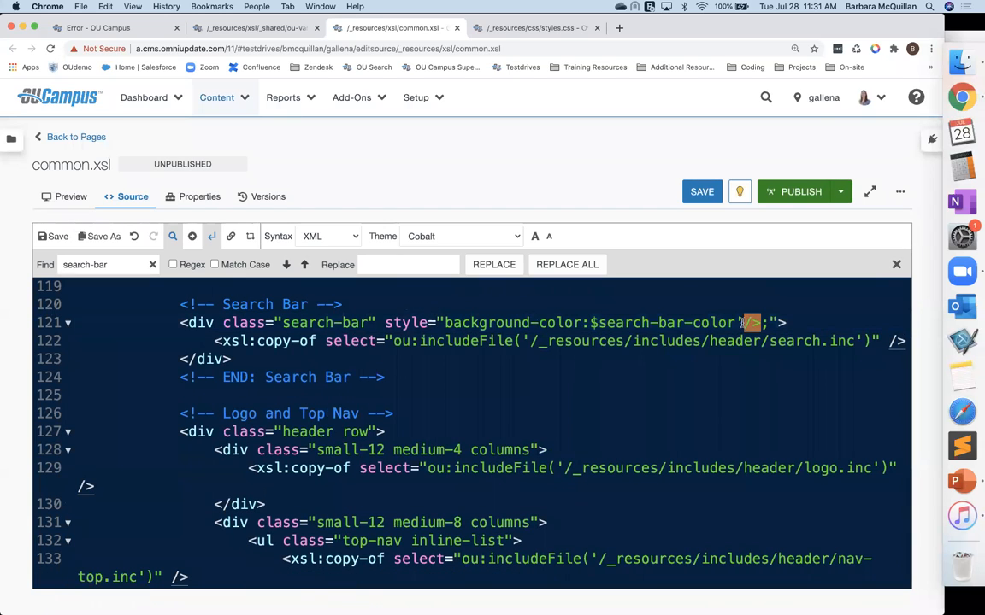
key("BackSpace")
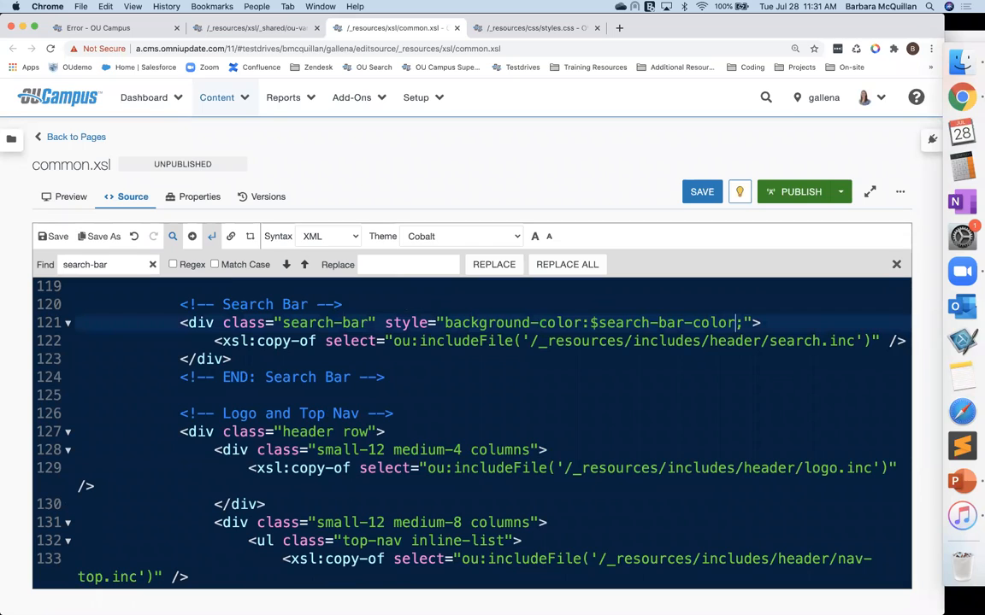
left_click(592, 322)
type("{")
left_click(750, 322)
key("BackSpace")
type("};")
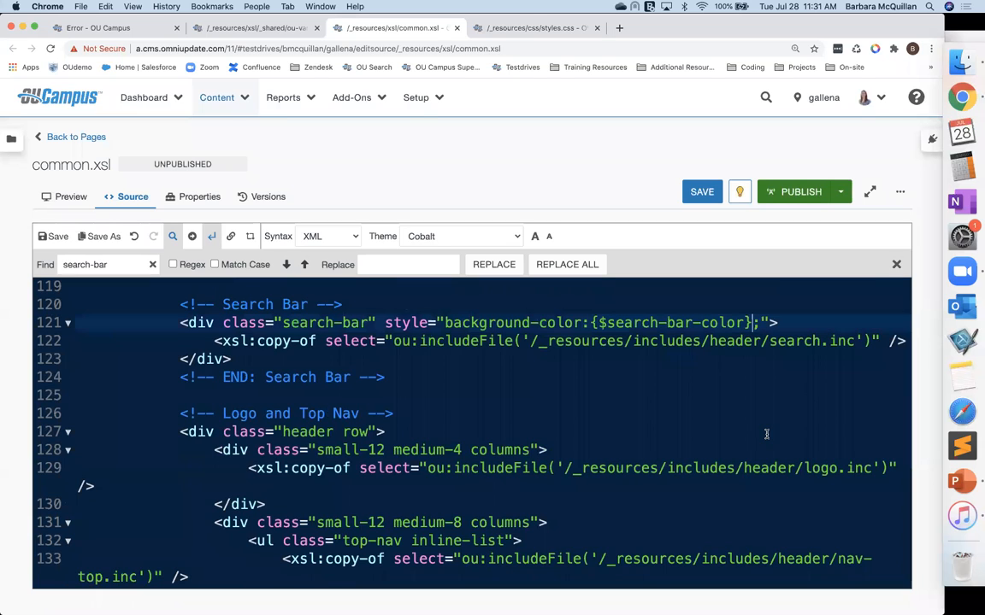
key("super+s")
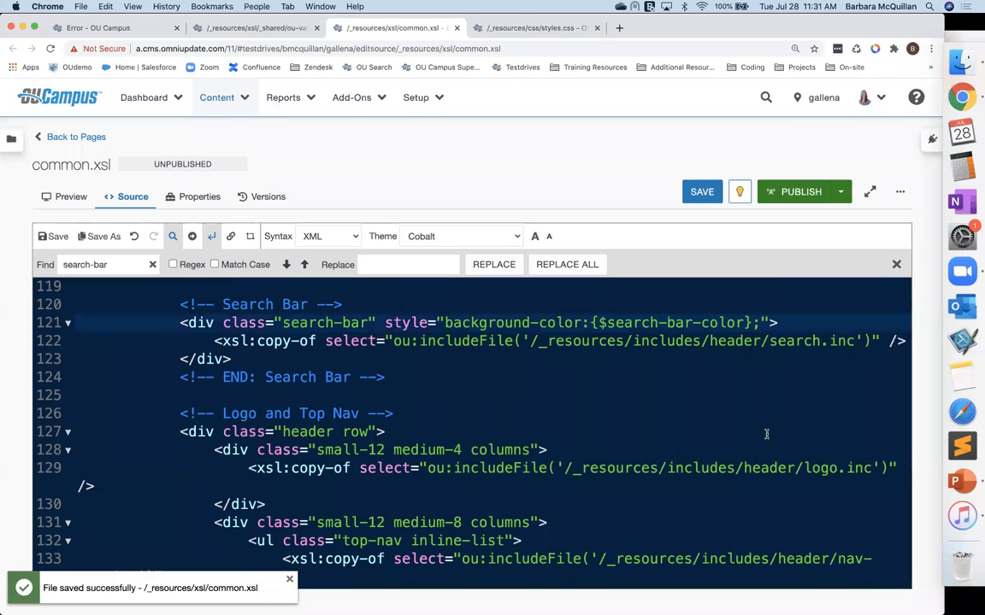
Step: Switch to the index.pcf tab and reload its preview
left_click(81, 27)
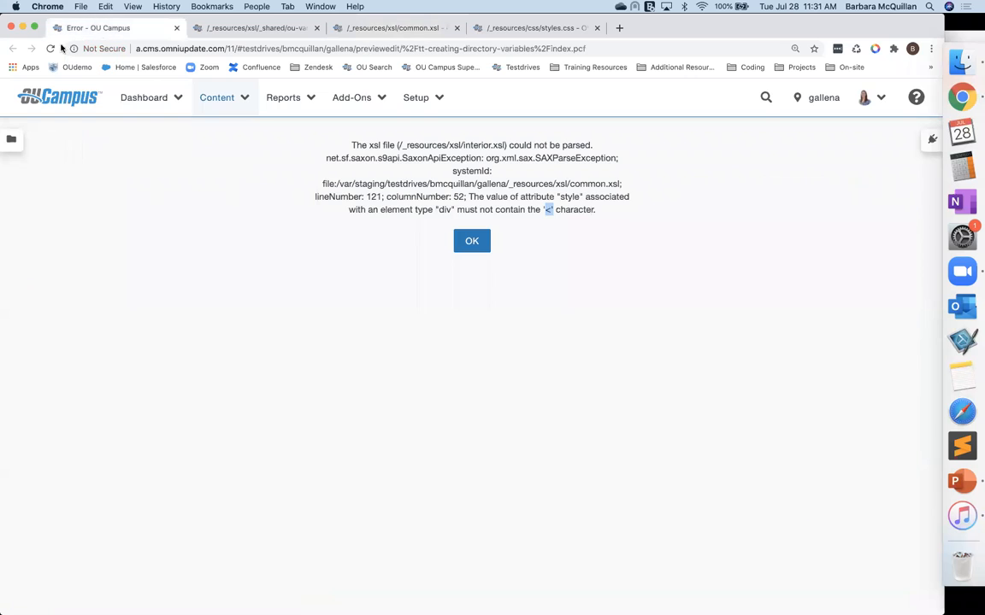
left_click(50, 48)
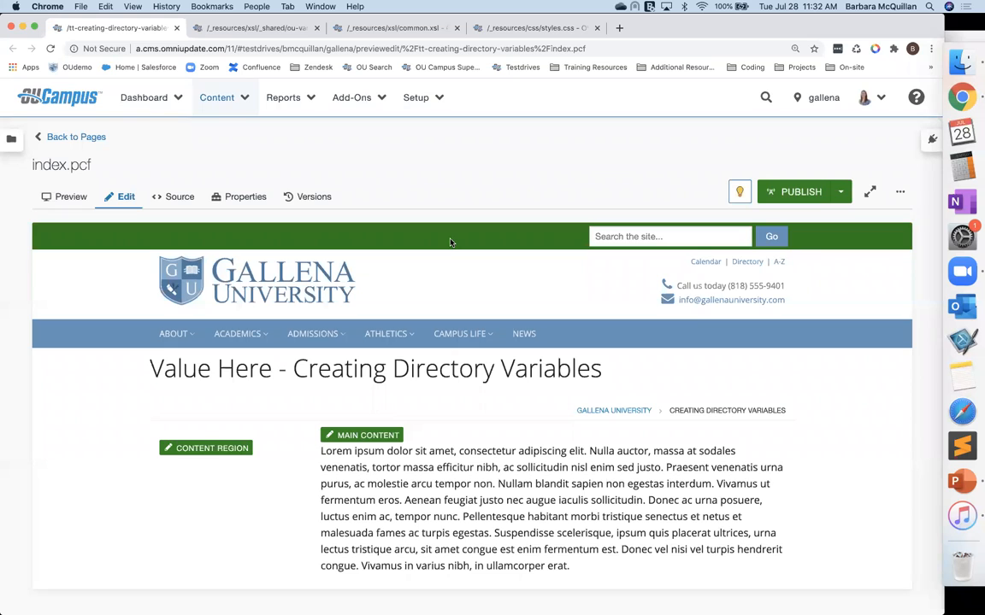
Step: Open the folder's access settings and add a new directory variable named search-bar, copied from ou-variables.xsl
left_click(77, 135)
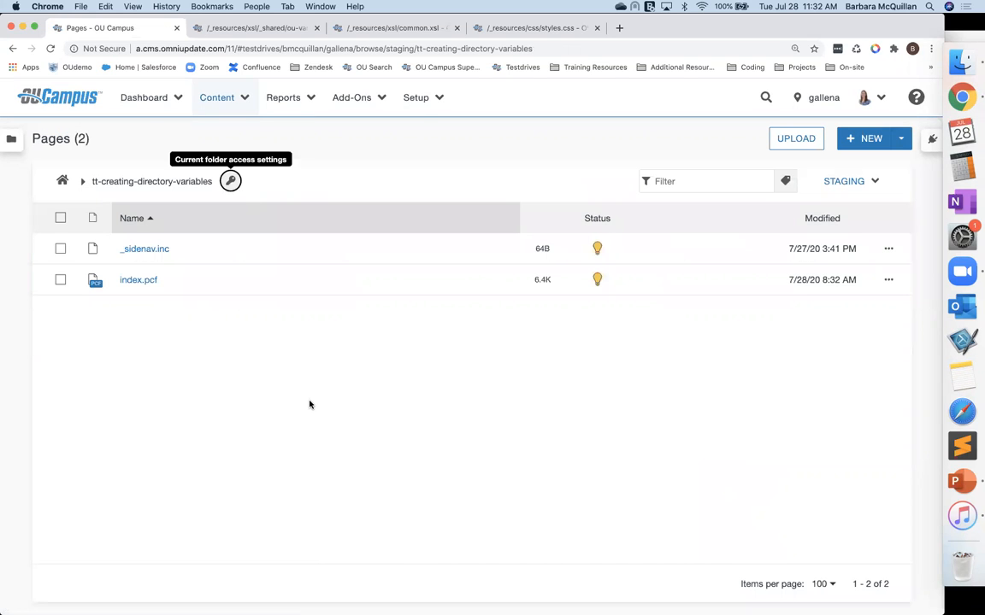
scroll(341, 468, "down", 10)
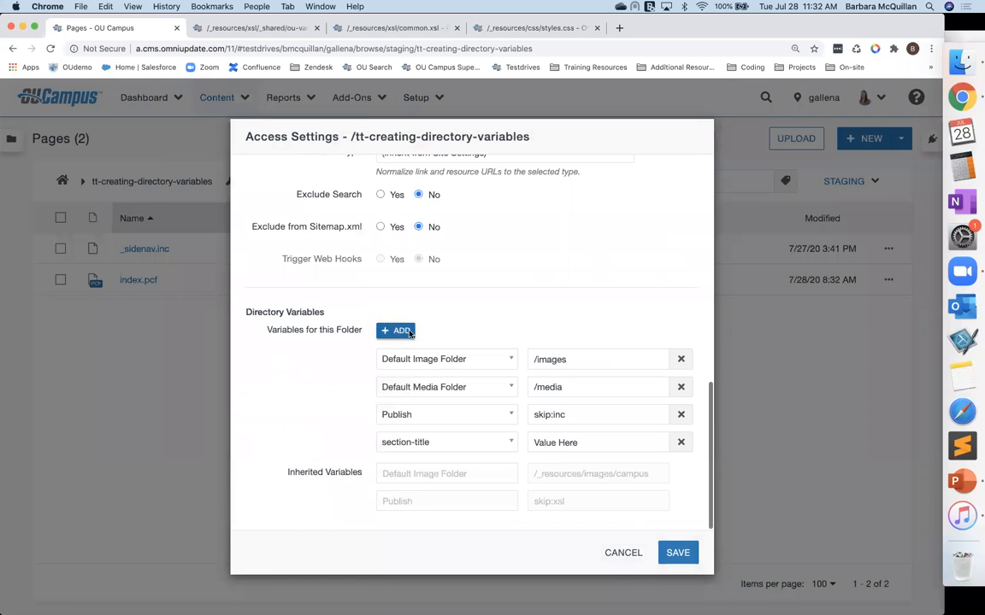
left_click(405, 335)
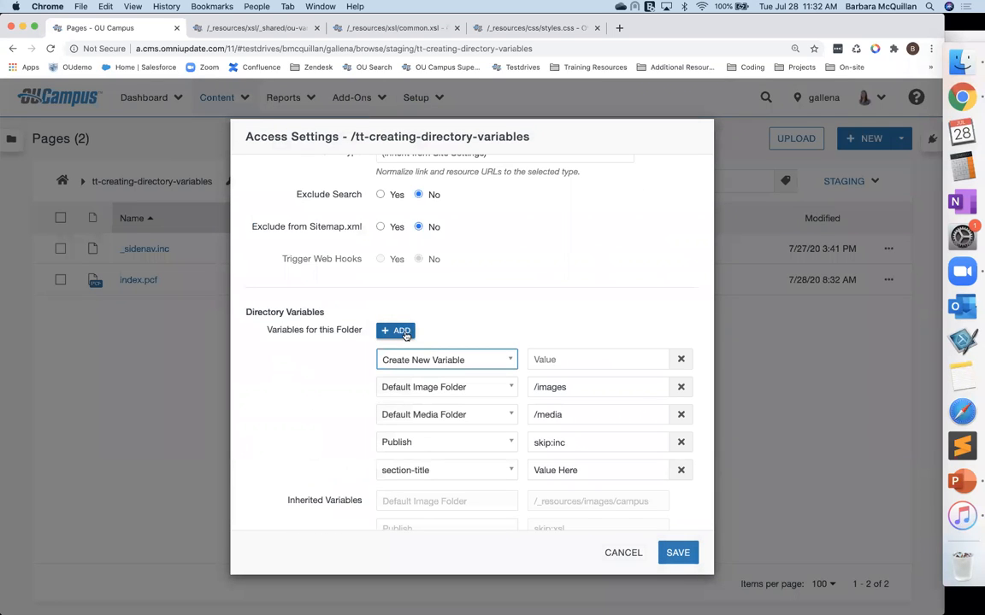
left_click(247, 30)
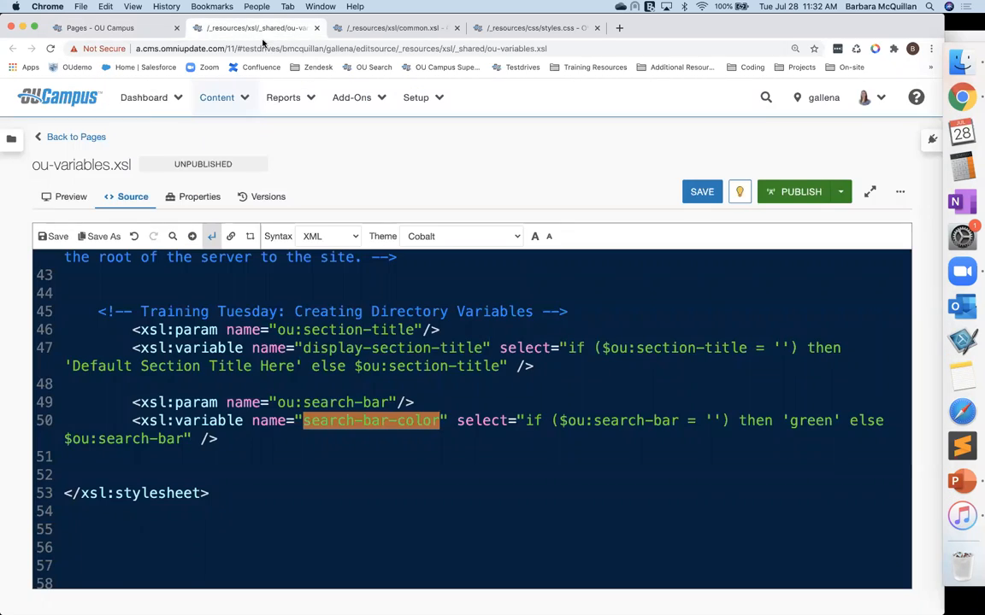
left_click_drag(278, 403, 386, 404)
key("ctrl+c")
left_click(287, 403)
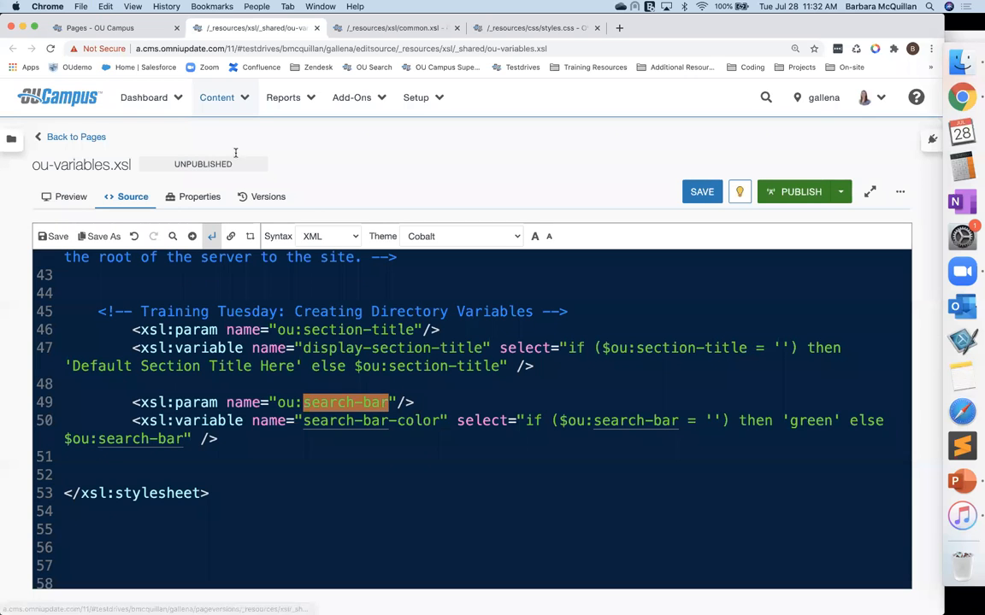
left_click(106, 28)
left_click(387, 361)
key("ctrl+v")
key("Return")
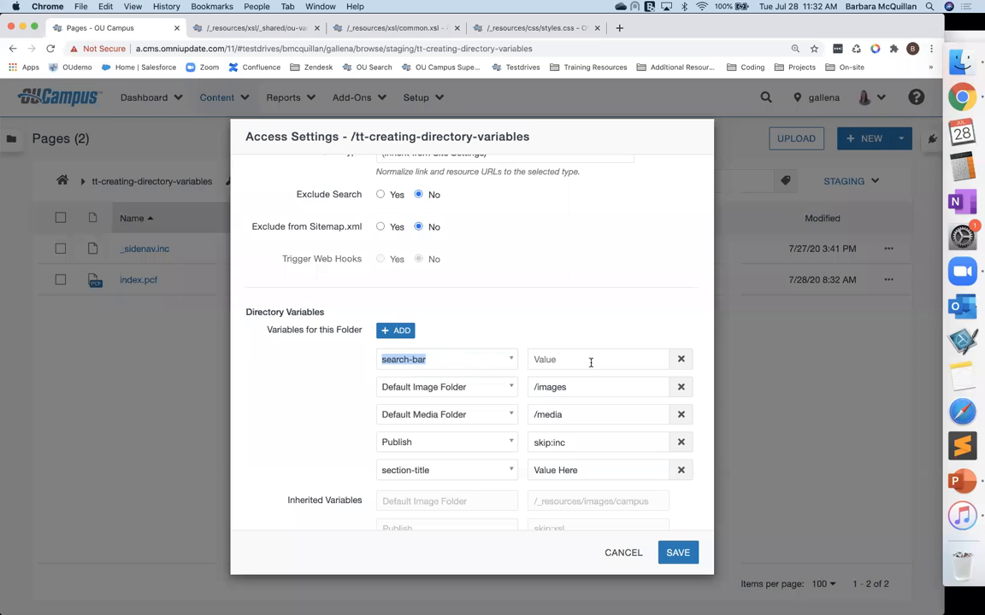
Step: Set the search-bar directory variable's value to purple and save the access settings
left_click(590, 363)
type("purple")
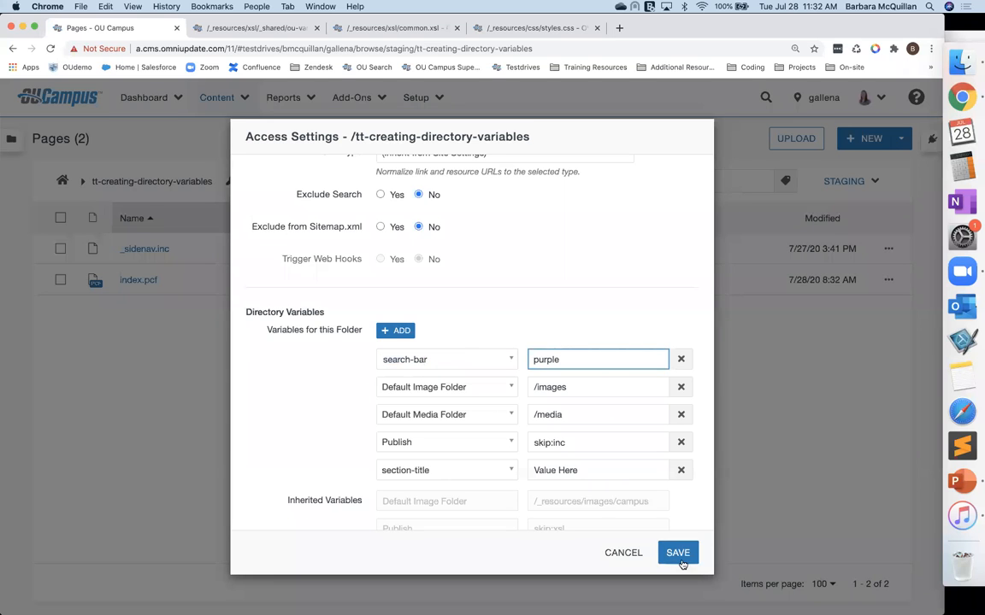
left_click(677, 555)
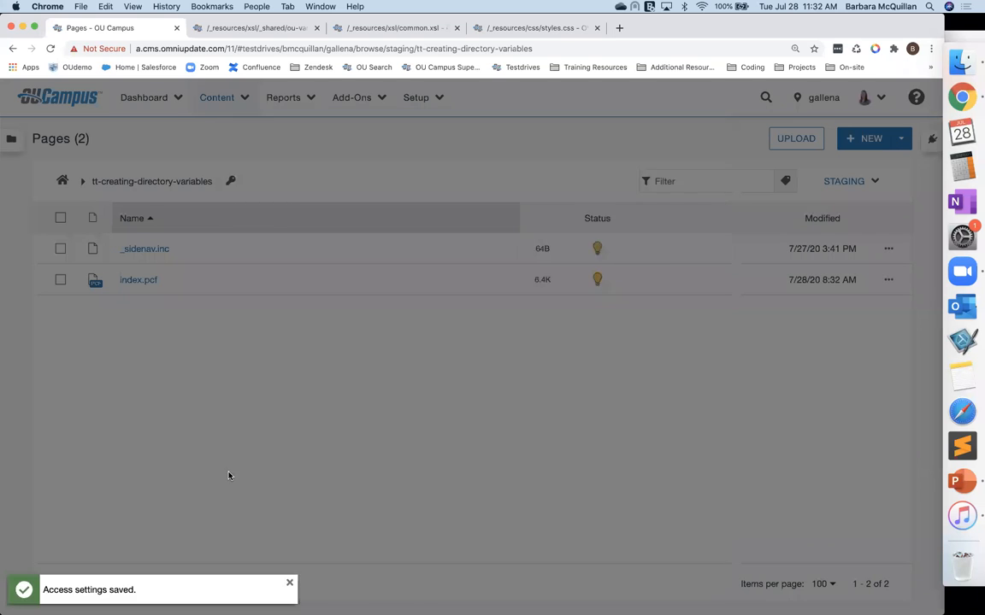
Step: Open index.pcf to check the search bar colour in its preview
left_click(132, 280)
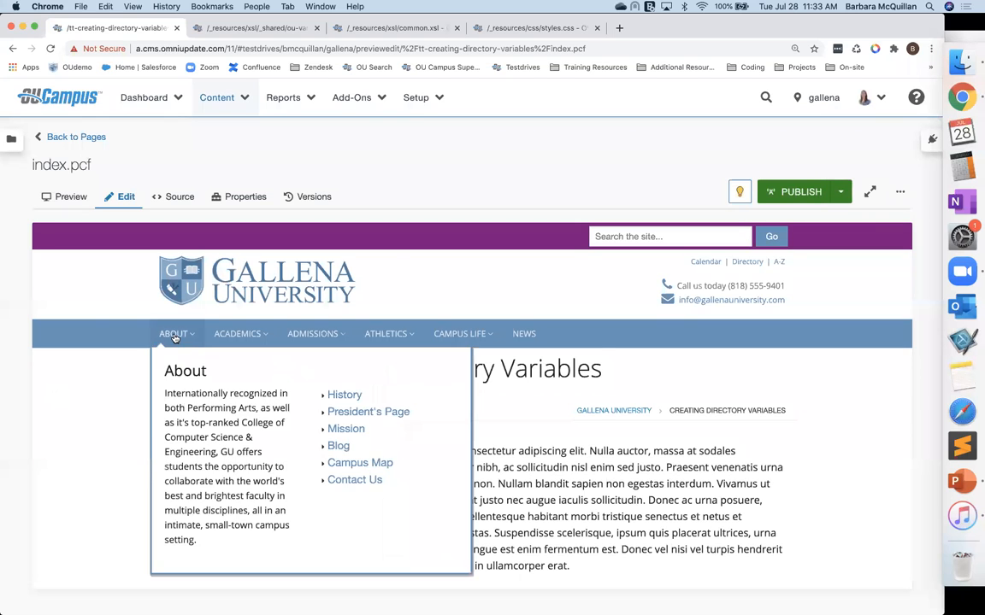
mouse_move(355, 347)
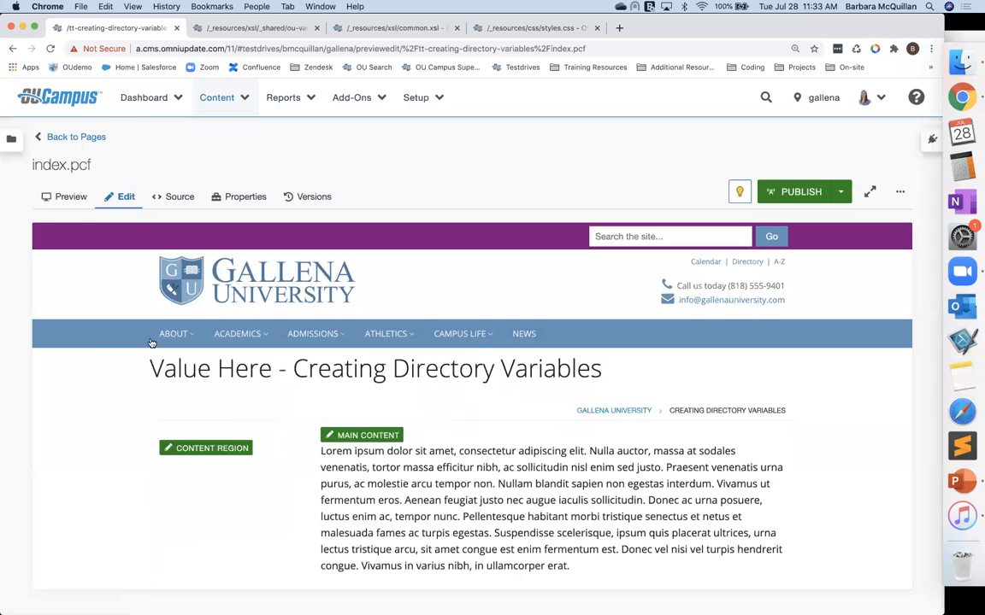
mouse_move(322, 341)
Step: Navigate from the folder back to Pages home and into the _resources/includes folder
left_click(75, 136)
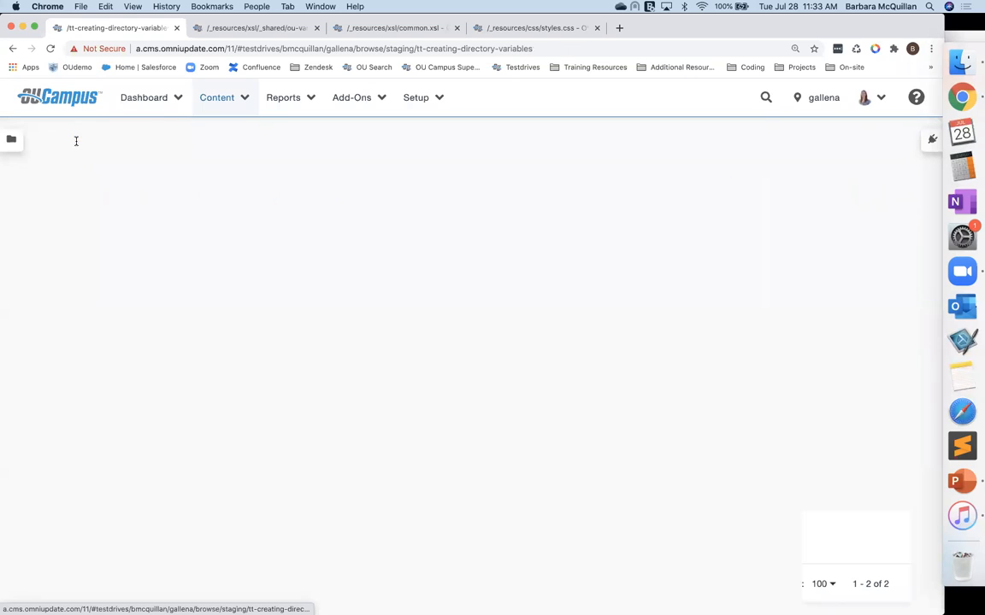
left_click(61, 180)
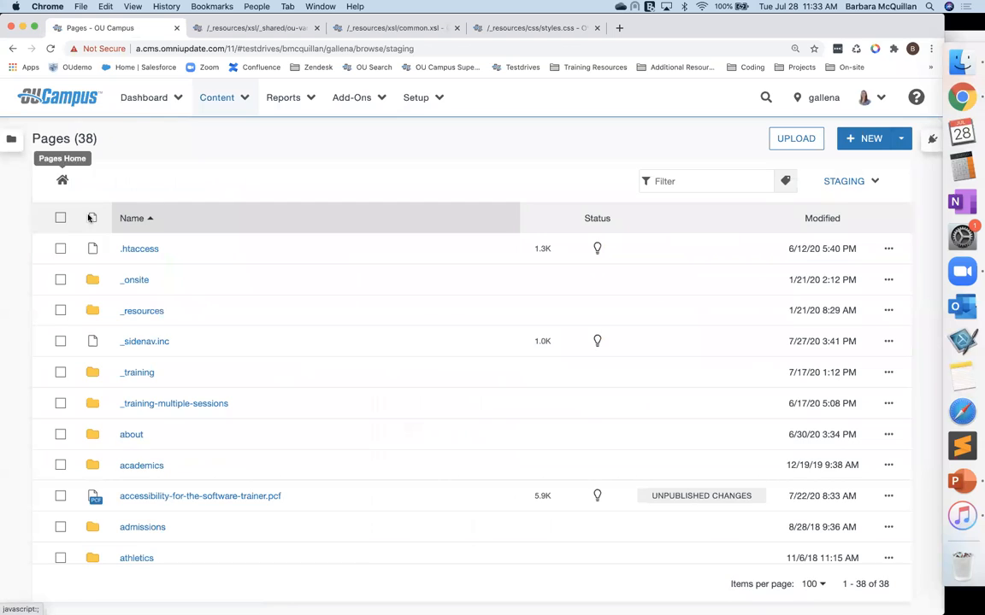
left_click(130, 311)
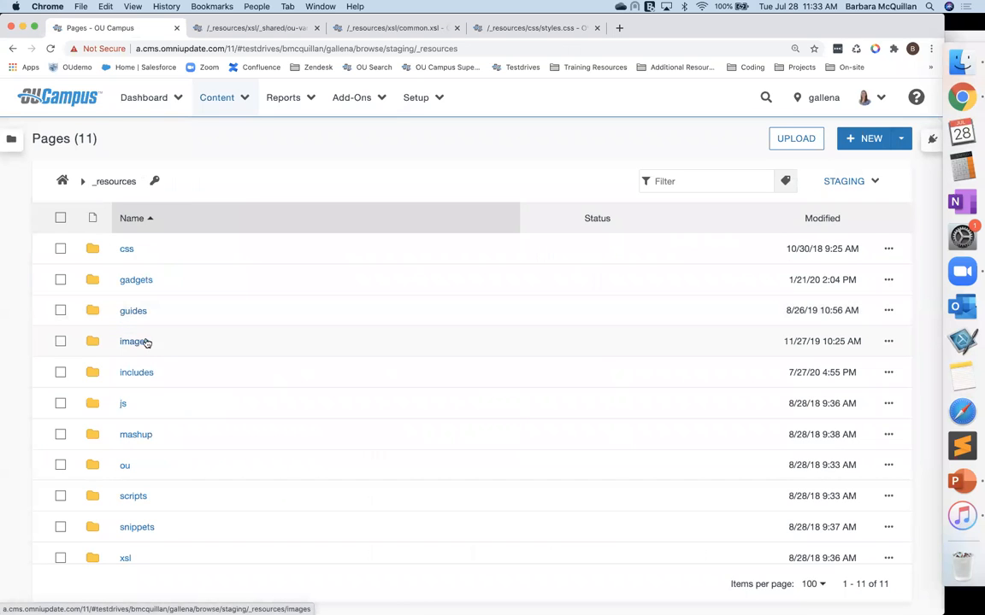
left_click(136, 373)
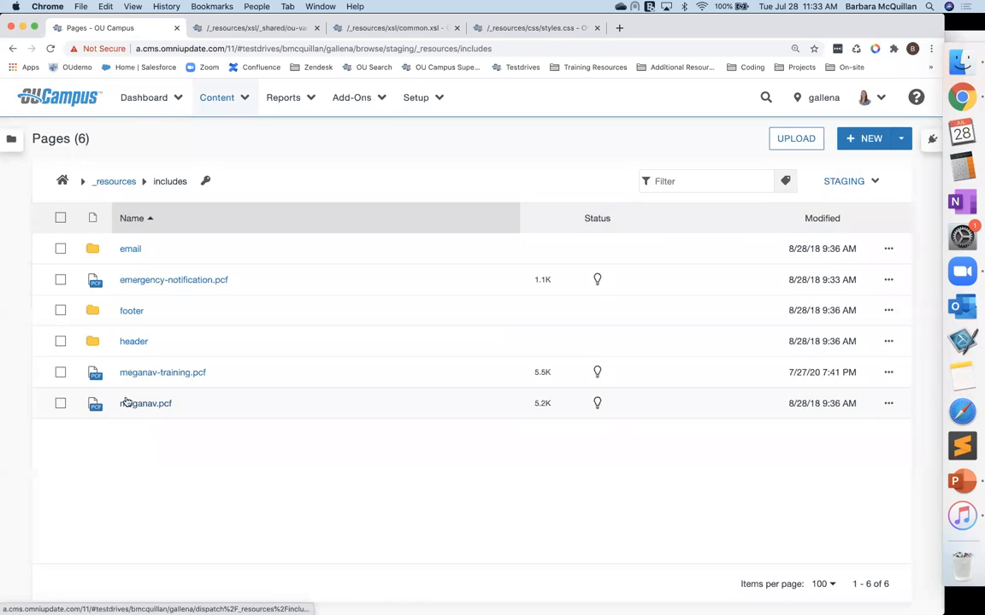
Step: Open meganav.pcf and meganav-training.pcf in turn to inspect their mega navigation menus, returning to the includes folder
left_click(141, 405)
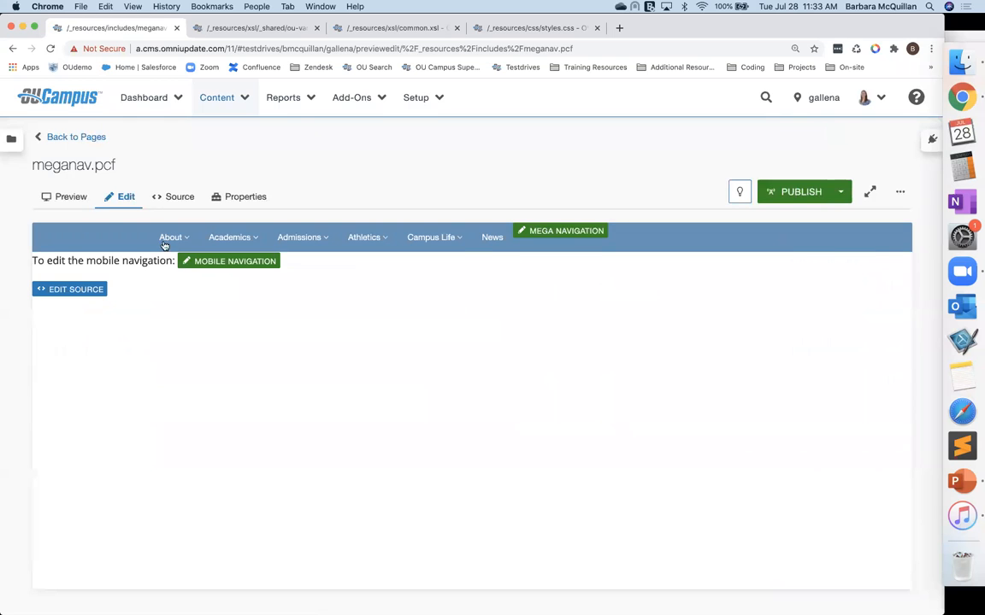
left_click(64, 138)
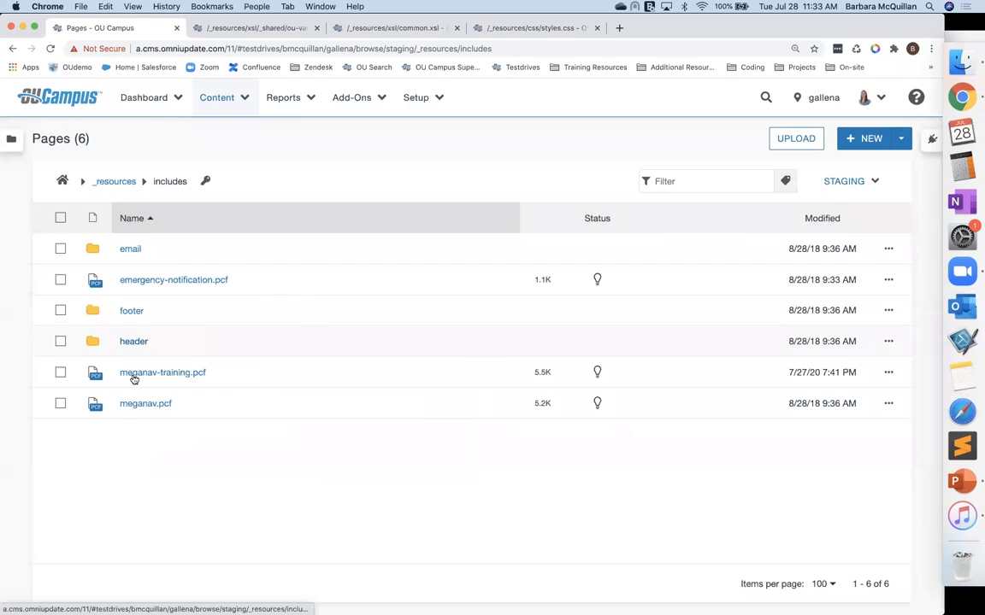
left_click(152, 373)
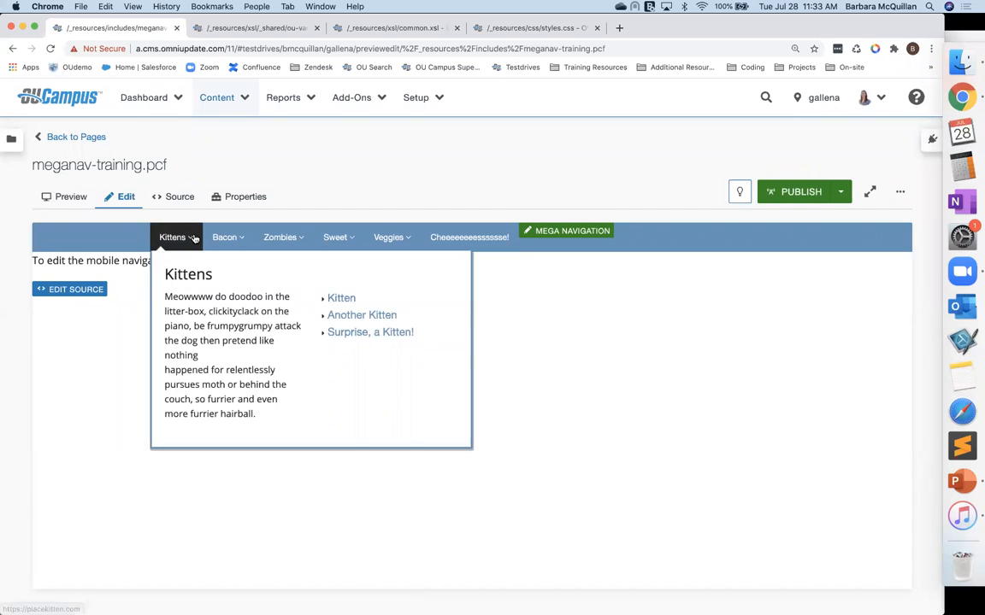
mouse_move(242, 244)
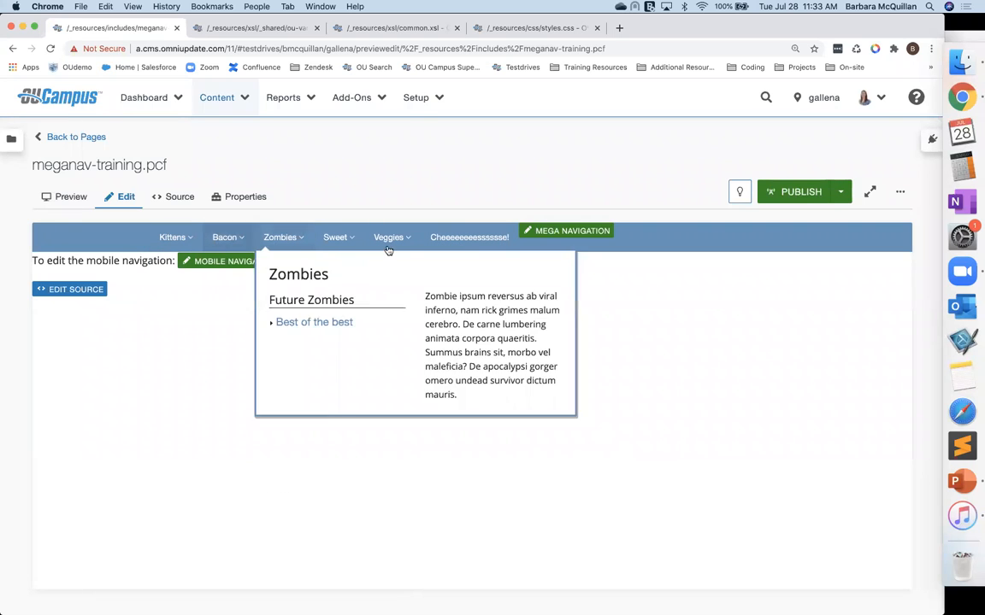
left_click(71, 139)
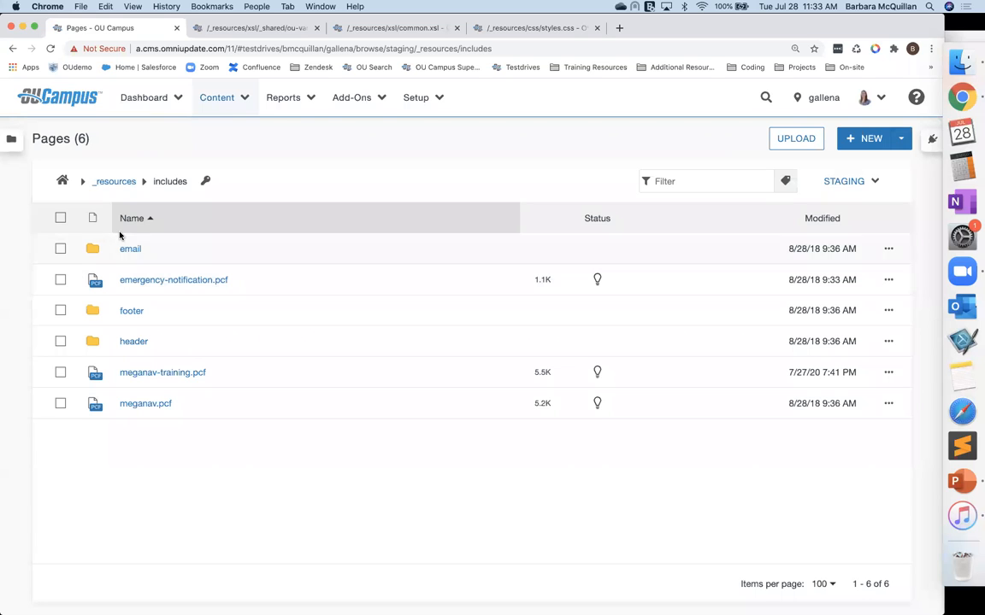
Step: Go back to Pages home, enter the tt-creating-directory-variables folder and open its index.pcf
left_click(61, 179)
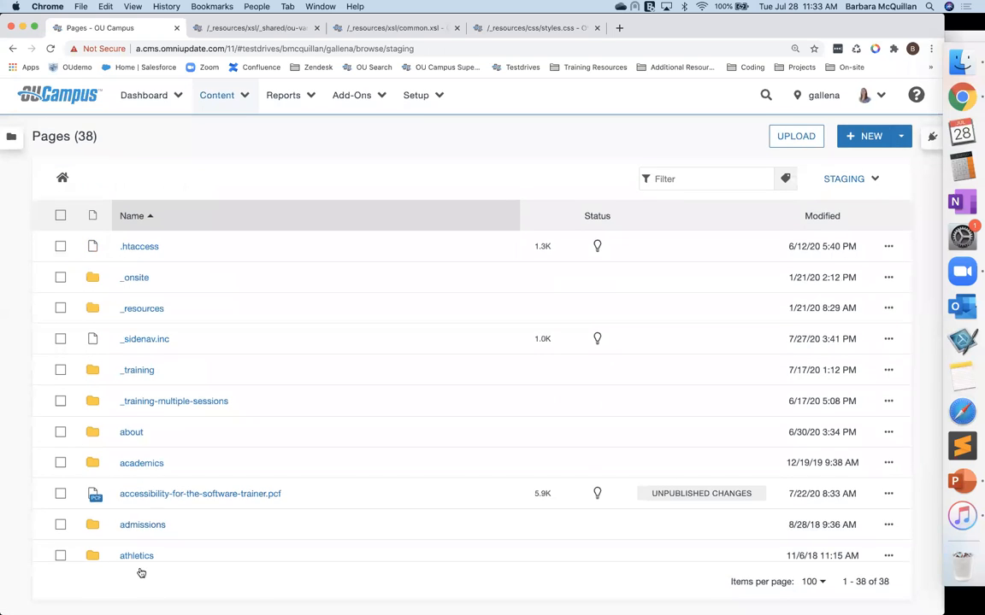
scroll(150, 495, "down", 10)
left_click(159, 519)
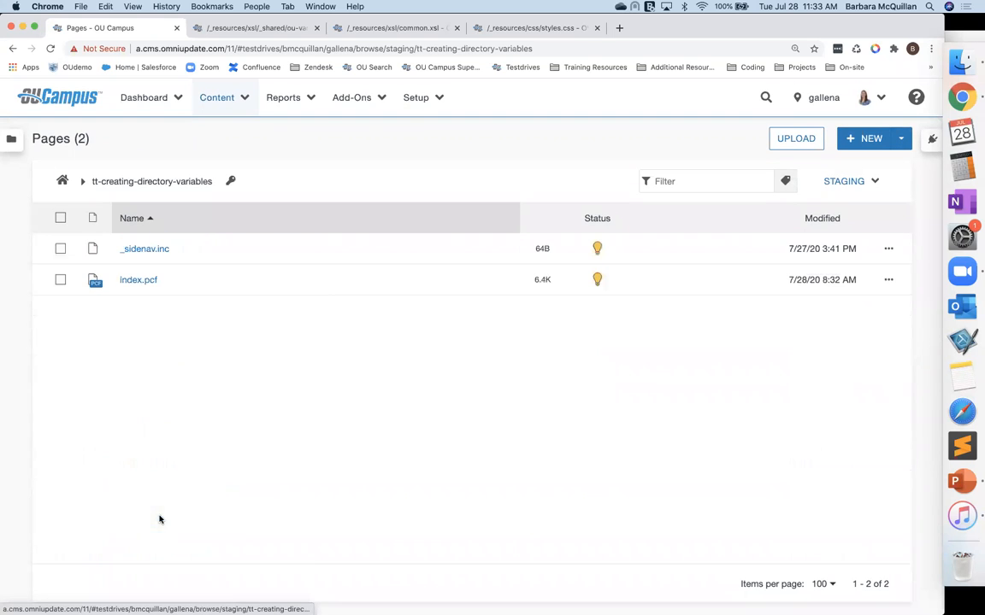
left_click(135, 281)
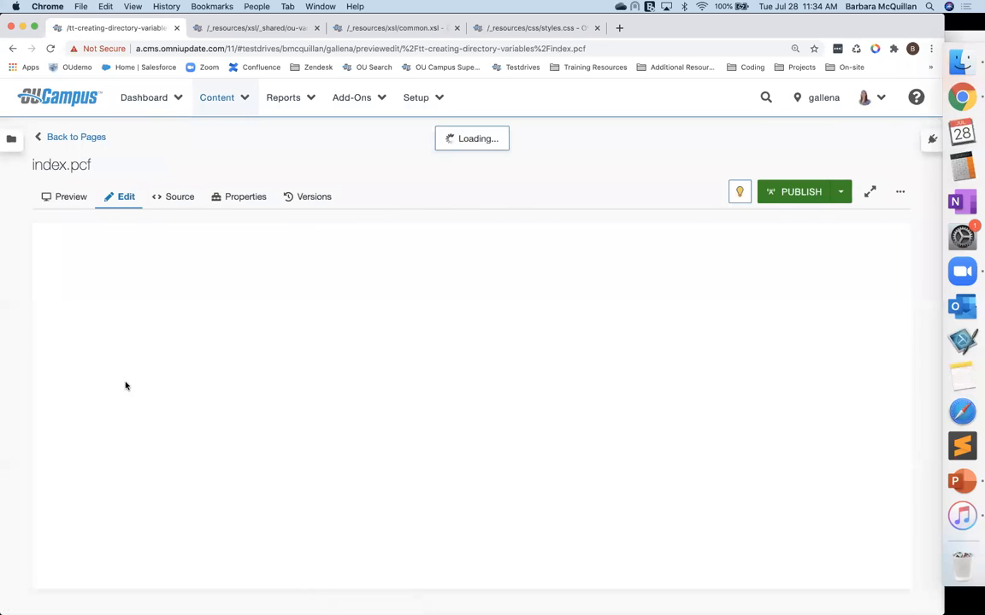
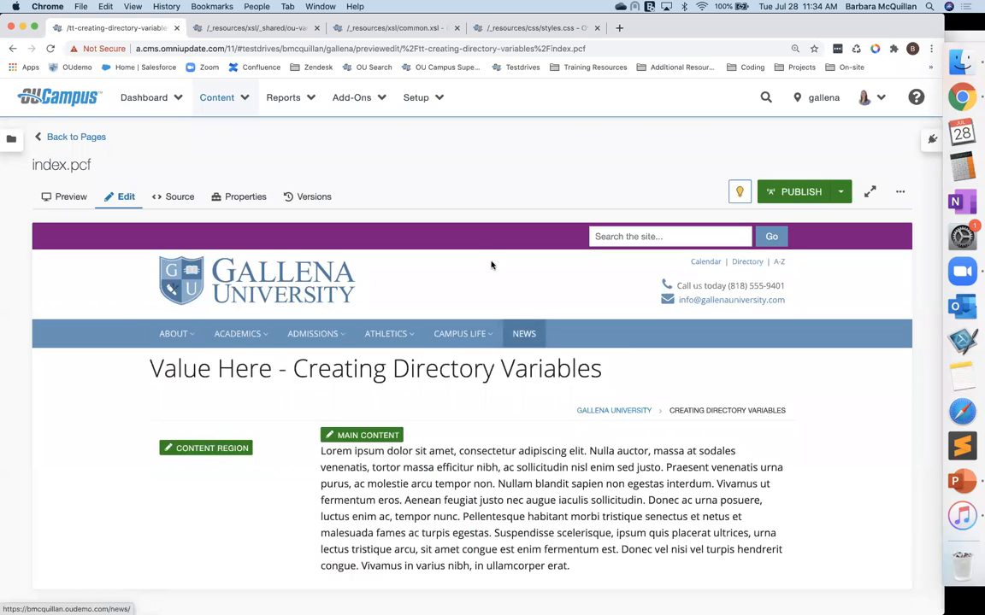
Step: Switch to common.xsl and examine the search bar code and the mega navigation xsl:choose block's when test
left_click(354, 30)
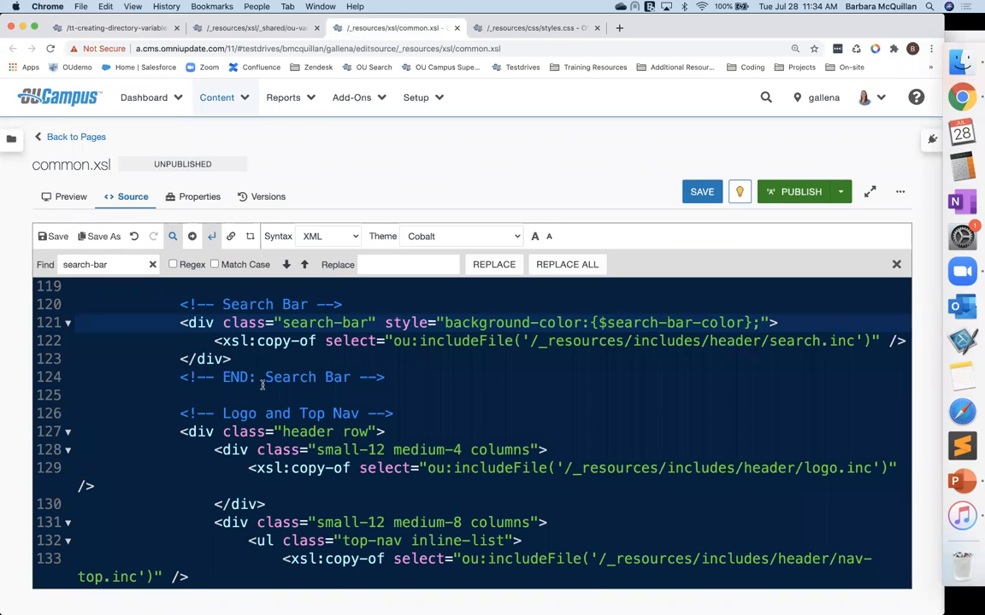
scroll(262, 385, "down", 5)
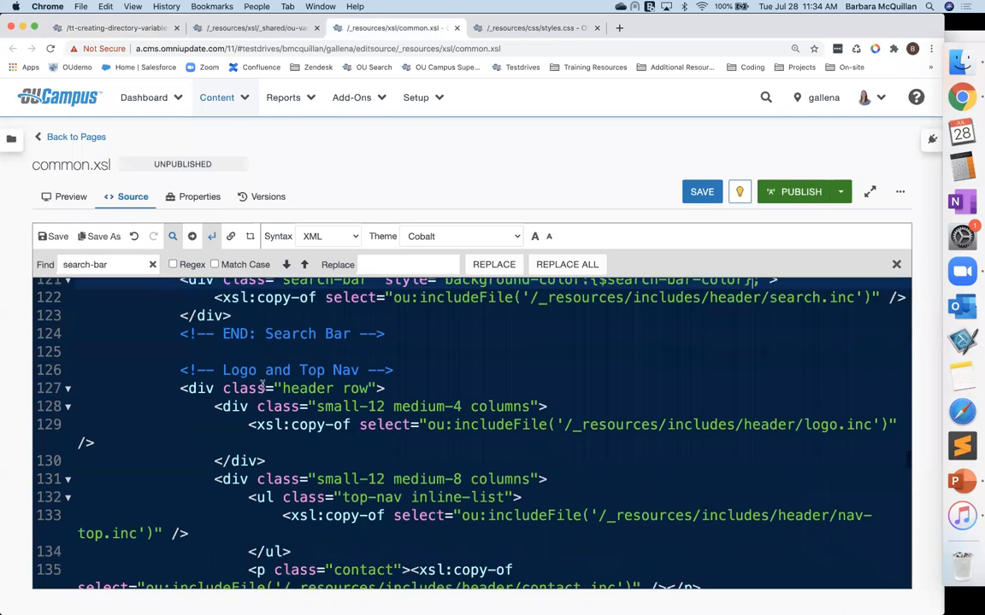
scroll(262, 384, "down", 1)
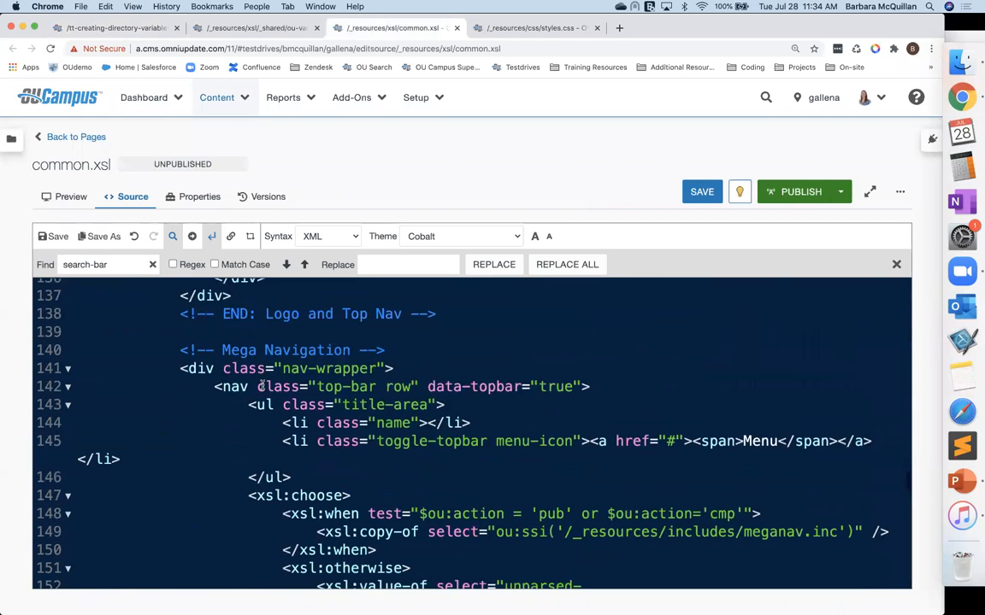
scroll(305, 474, "down", 4)
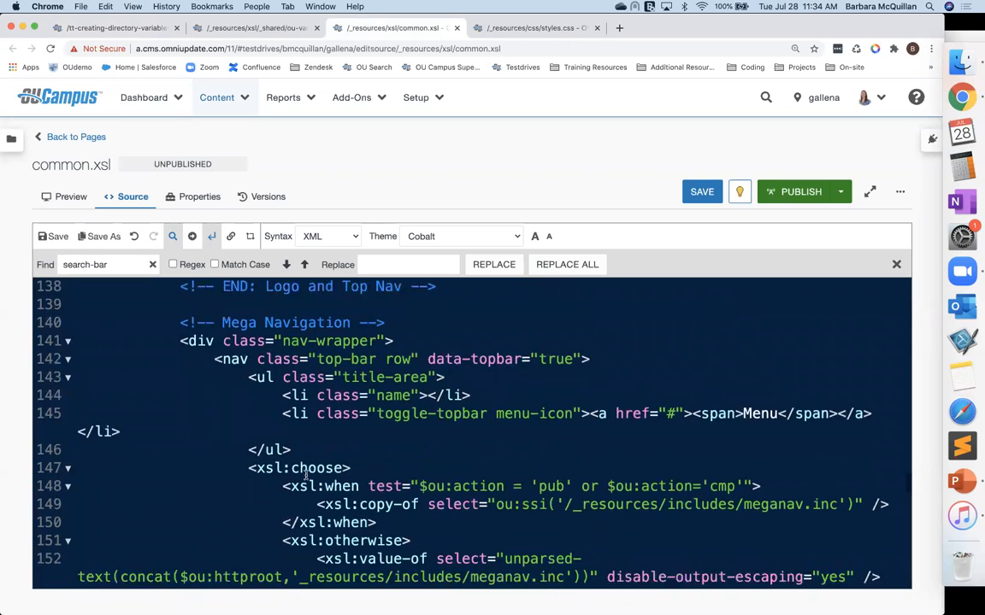
scroll(417, 402, "down", 2)
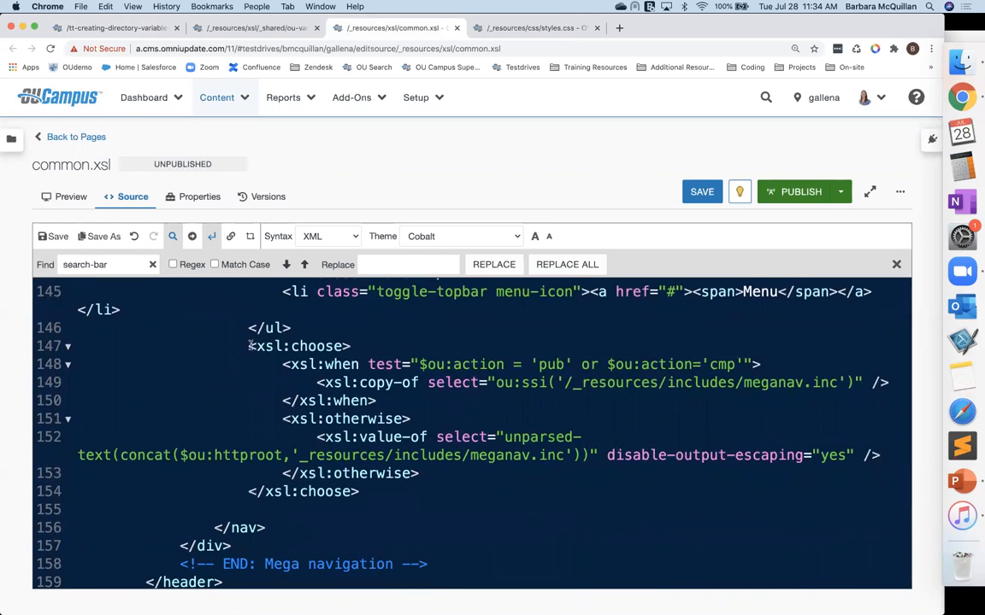
left_click_drag(248, 347, 365, 490)
left_click(366, 491)
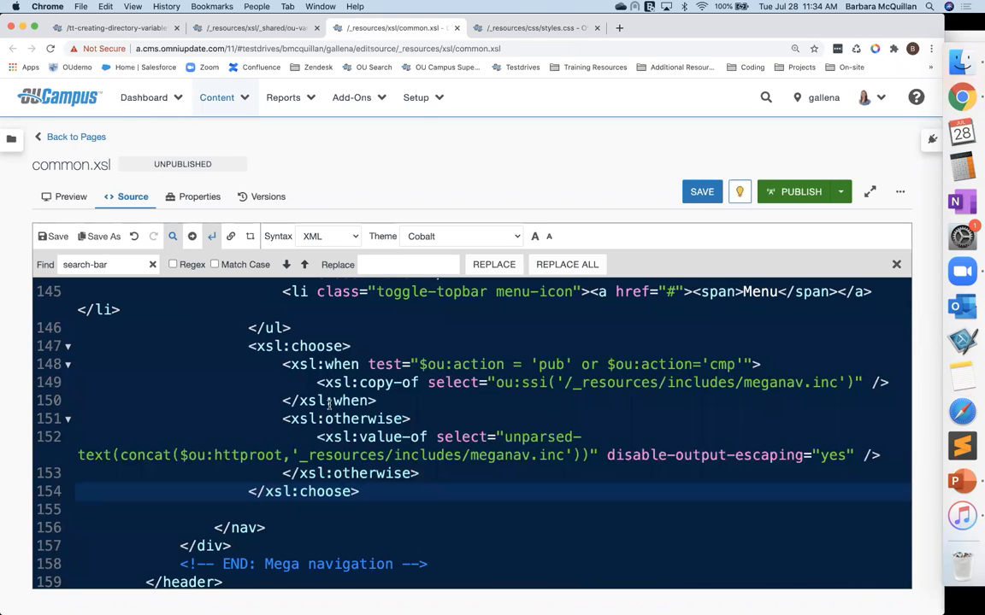
left_click(281, 364)
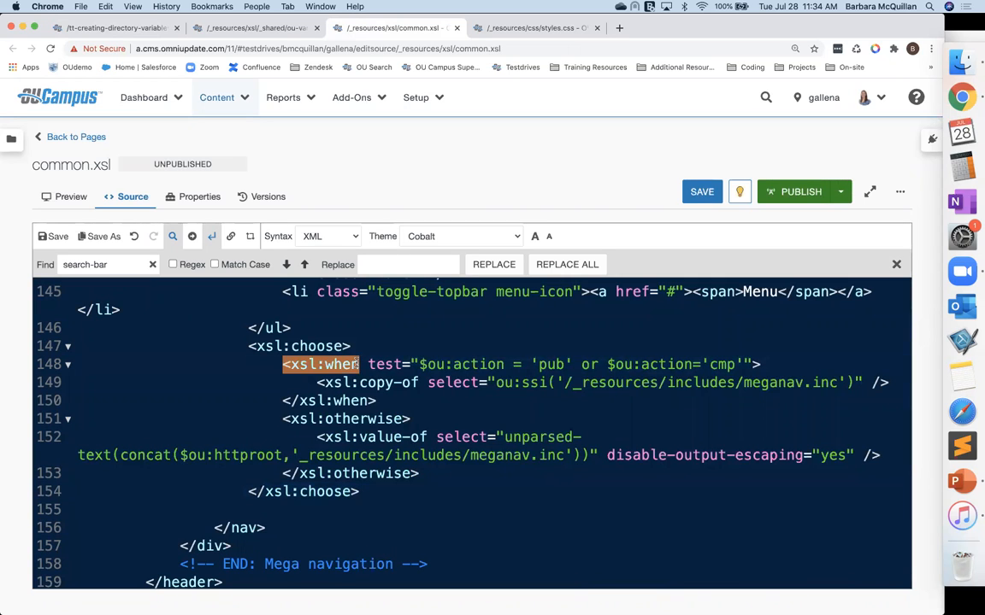
left_click(442, 365)
left_click(419, 364)
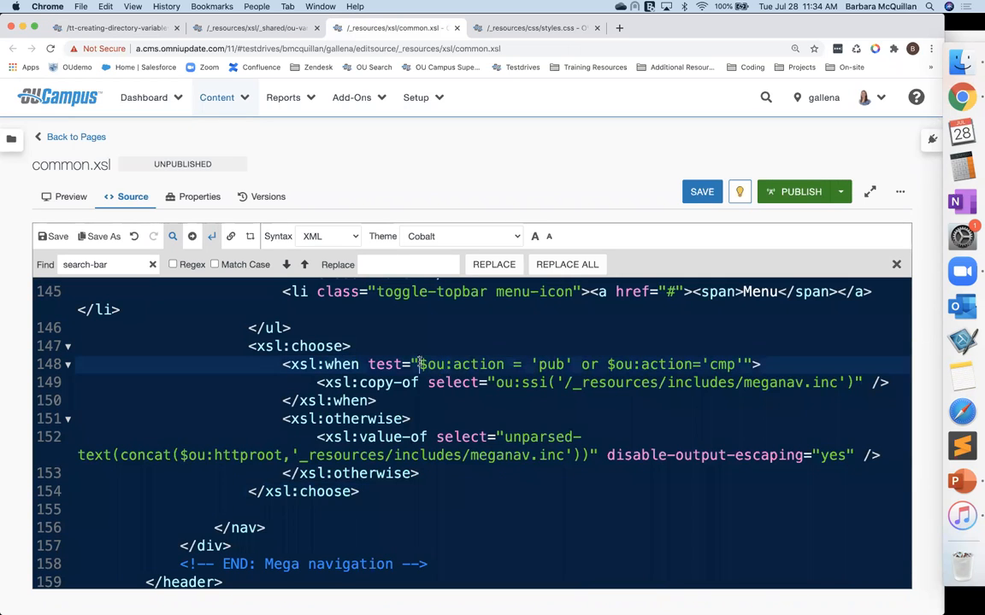
left_click_drag(418, 364, 506, 364)
left_click(545, 364)
double_click(547, 364)
double_click(722, 364)
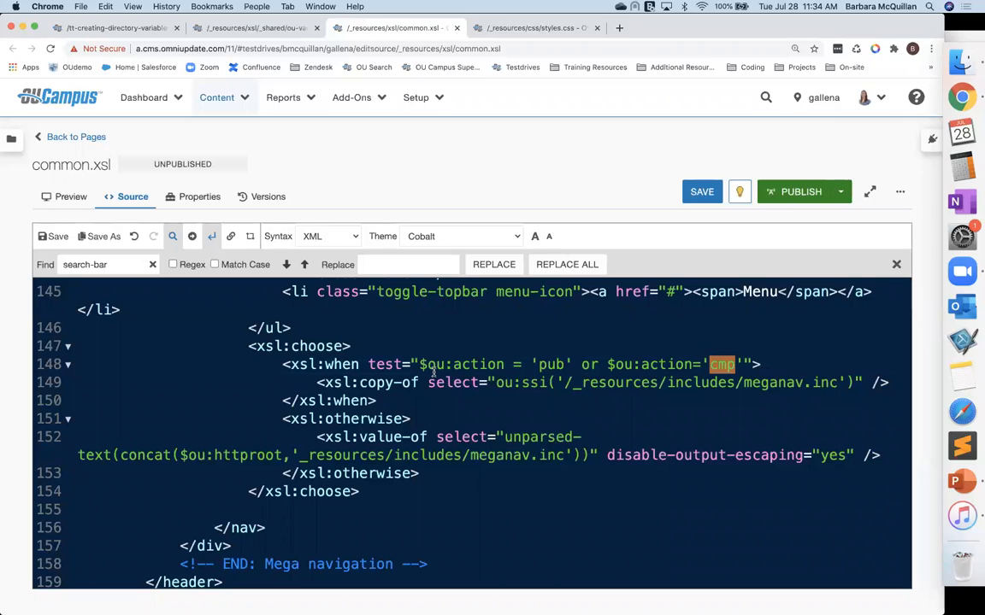
Step: Review the xsl:when and xsl:otherwise branches including meganav.inc and copy the /_resources/includes/meganav.inc path
left_click_drag(248, 345, 355, 346)
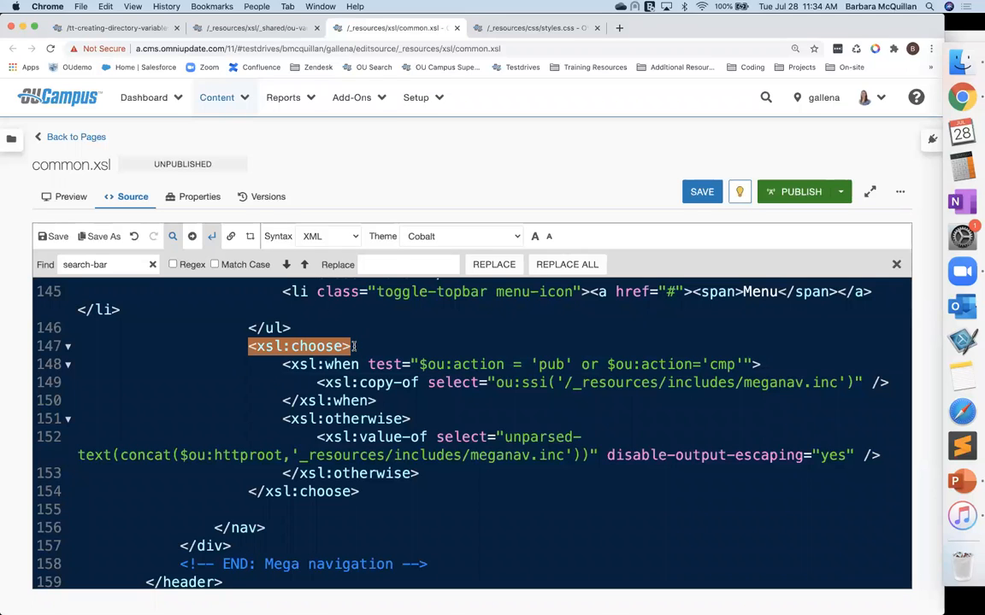
left_click(291, 365)
left_click_drag(282, 364, 376, 401)
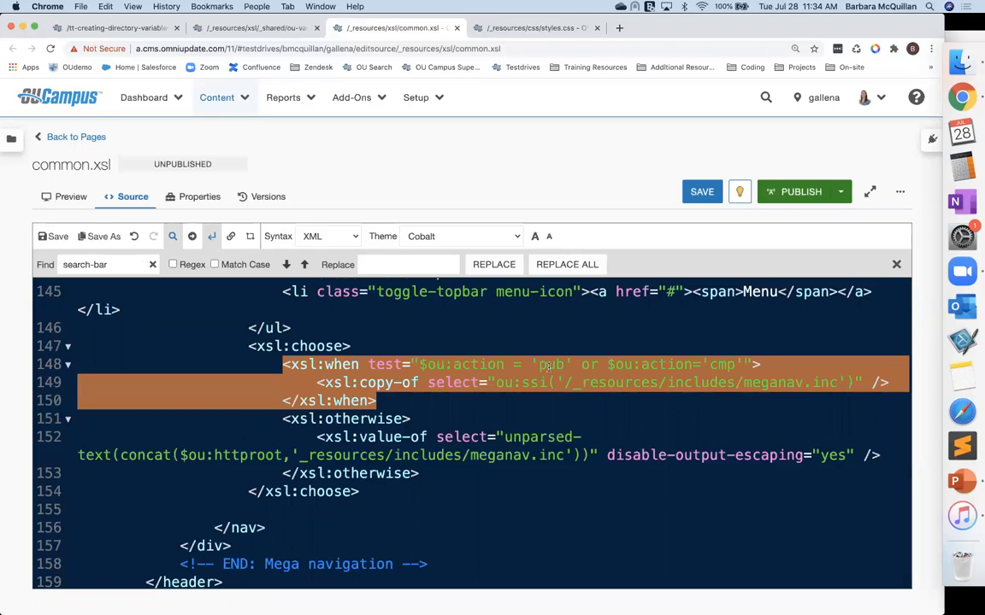
left_click(587, 400)
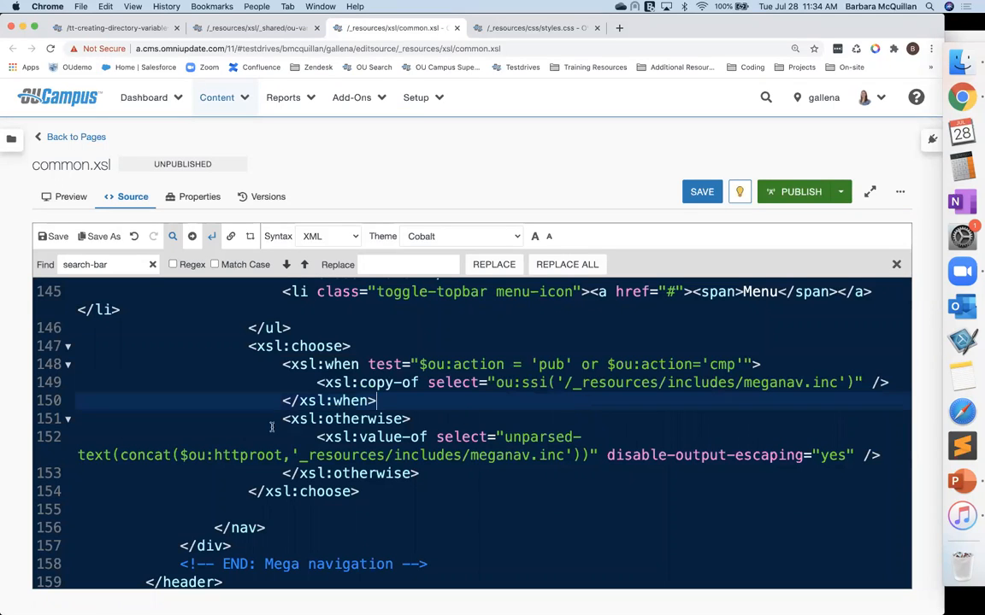
left_click_drag(284, 418, 442, 470)
left_click(441, 470)
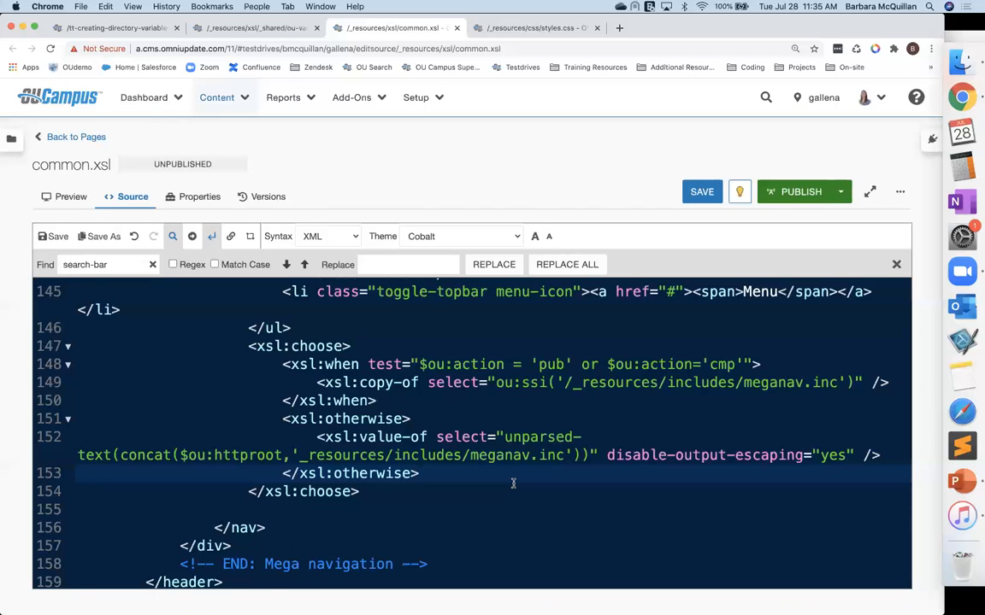
double_click(533, 382)
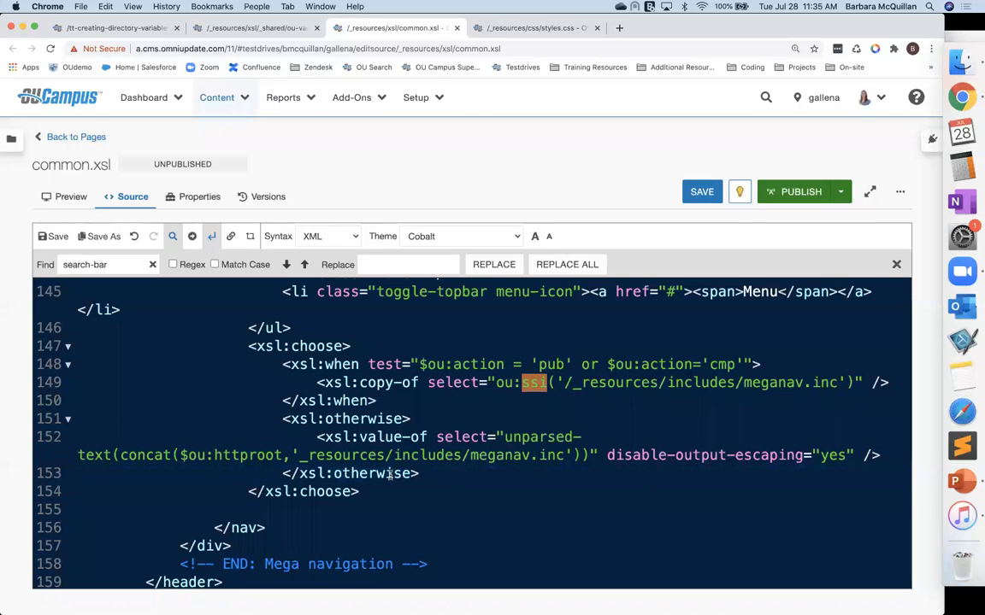
double_click(506, 436)
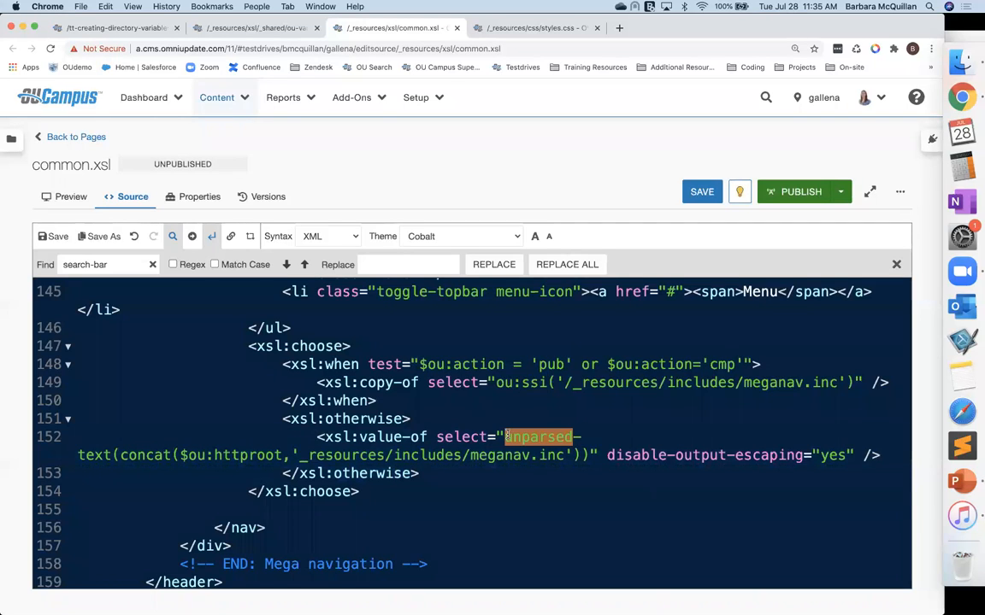
left_click(529, 470)
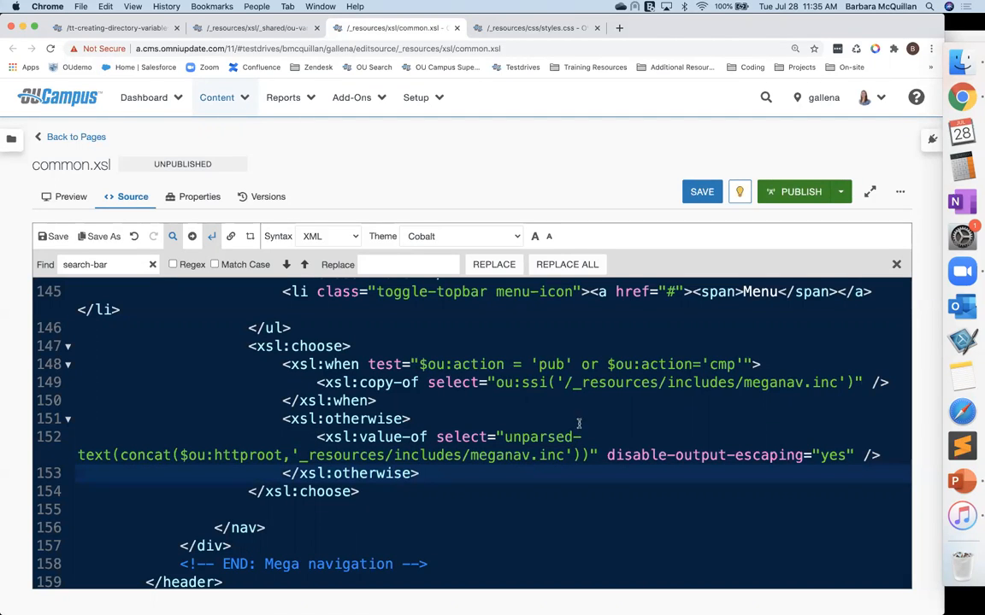
left_click(564, 383)
left_click(472, 455)
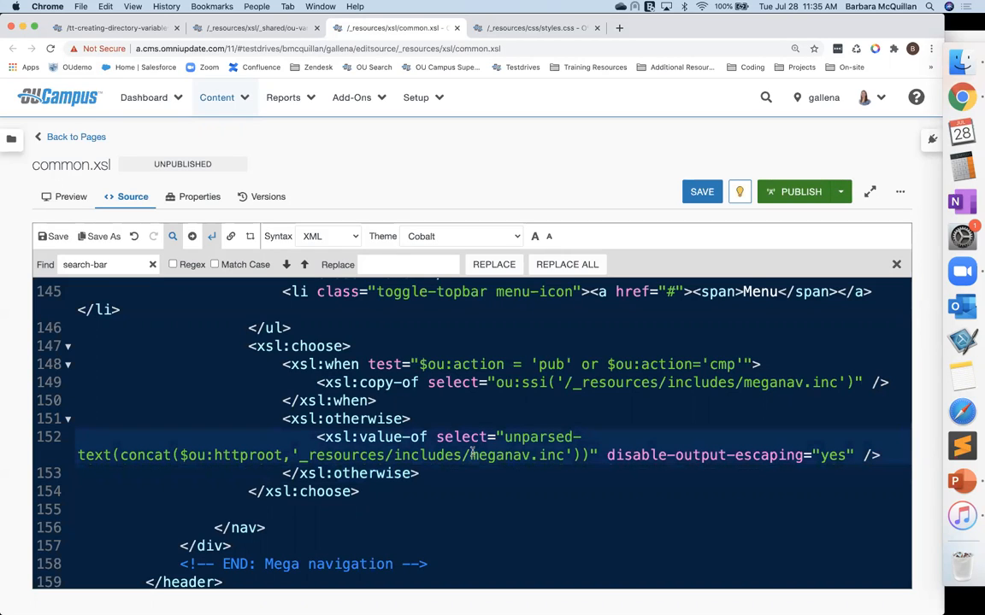
left_click_drag(565, 383, 838, 385)
key("super+c")
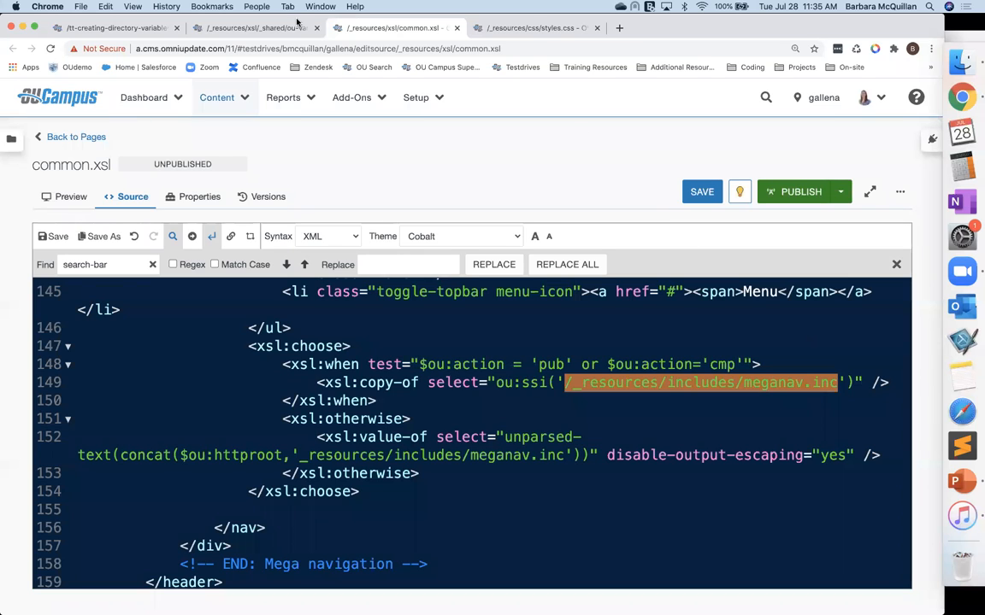
Step: In ou-variables.xsl, add an xsl:param named ou:meganav on a new line below the search-bar-color variable
left_click(259, 29)
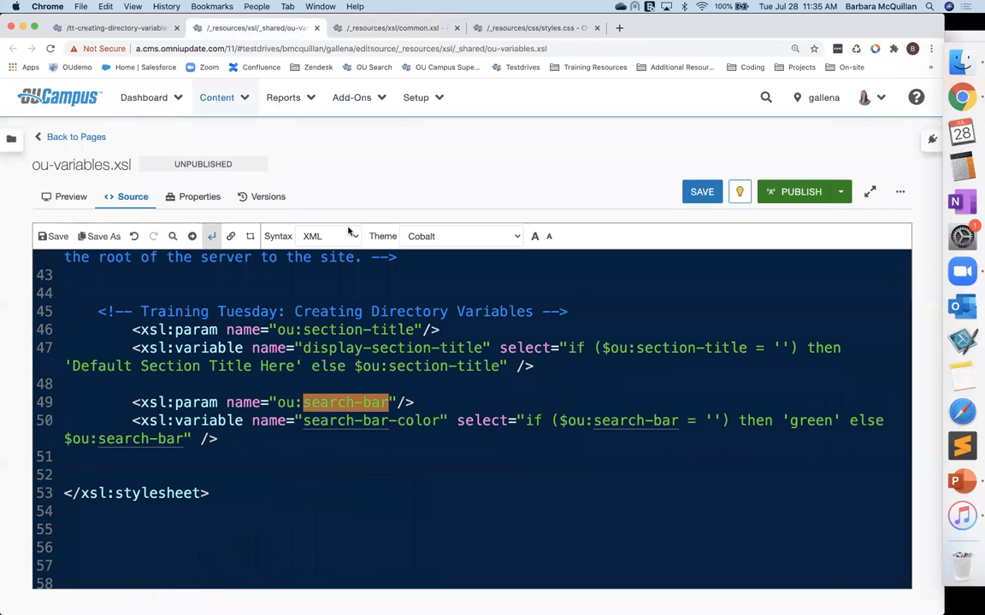
left_click(271, 463)
key("Return")
key("BackSpace")
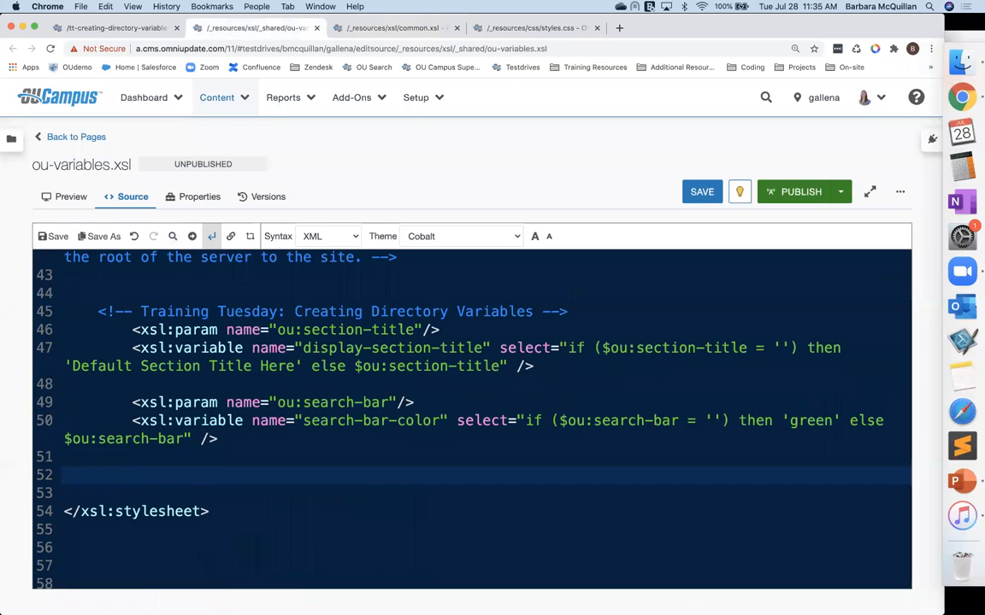
type("<xsl:param name=")
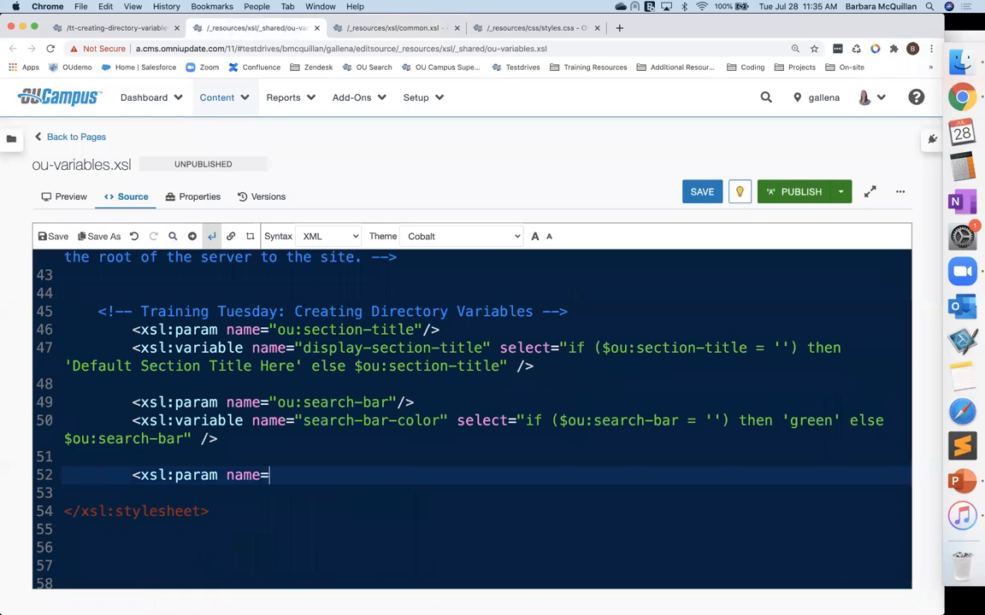
type("\"\"/>")
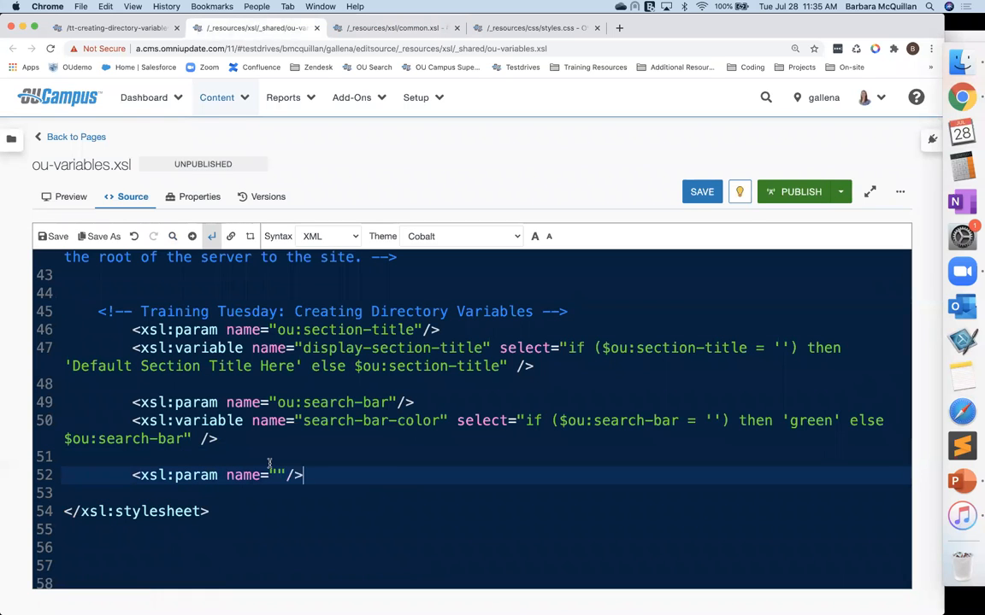
left_click(276, 475)
type("ou")
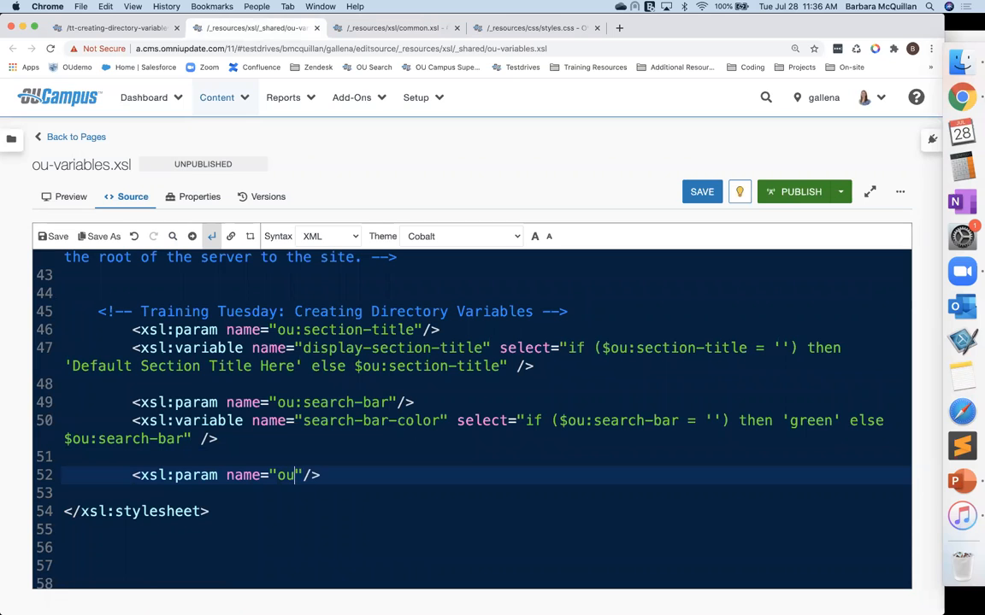
type(":meganav")
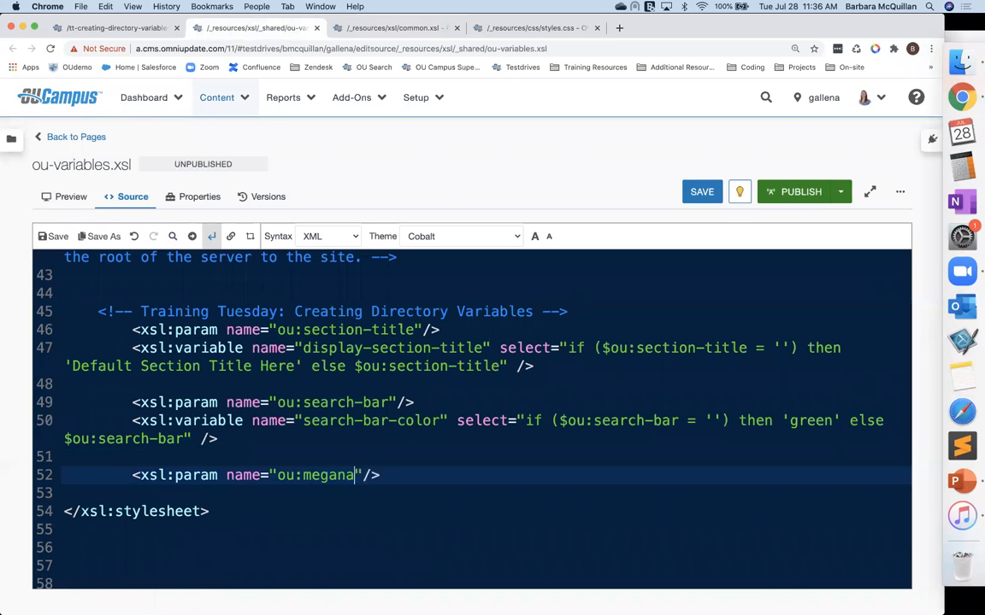
Step: Add an xsl:variable named section-meganav with an empty select, and paste the meganav.inc path on the line below
left_click(392, 475)
key("Return")
key("Tab")
type("<xsl:")
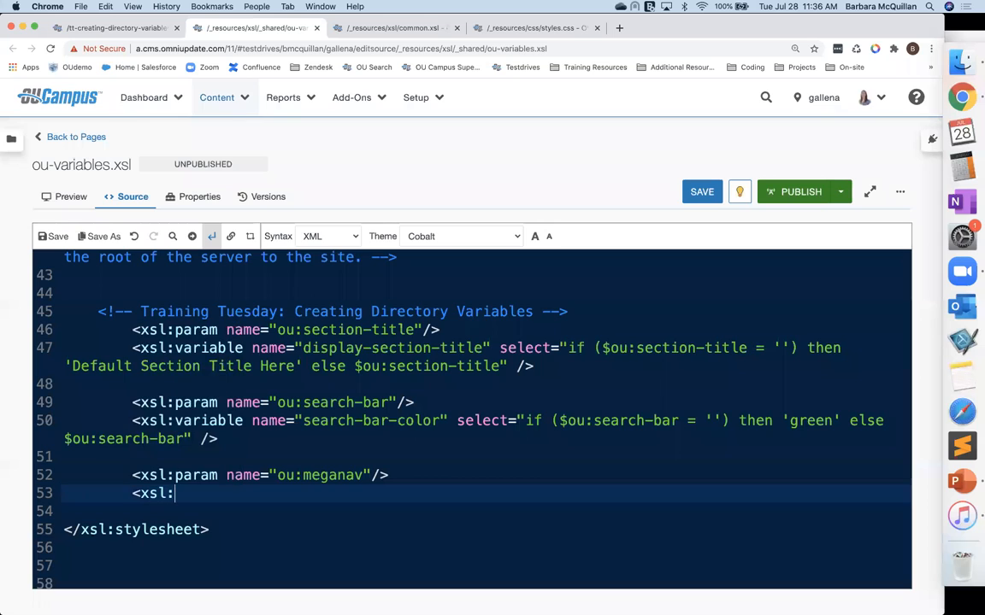
type("variable name=\"\" selec")
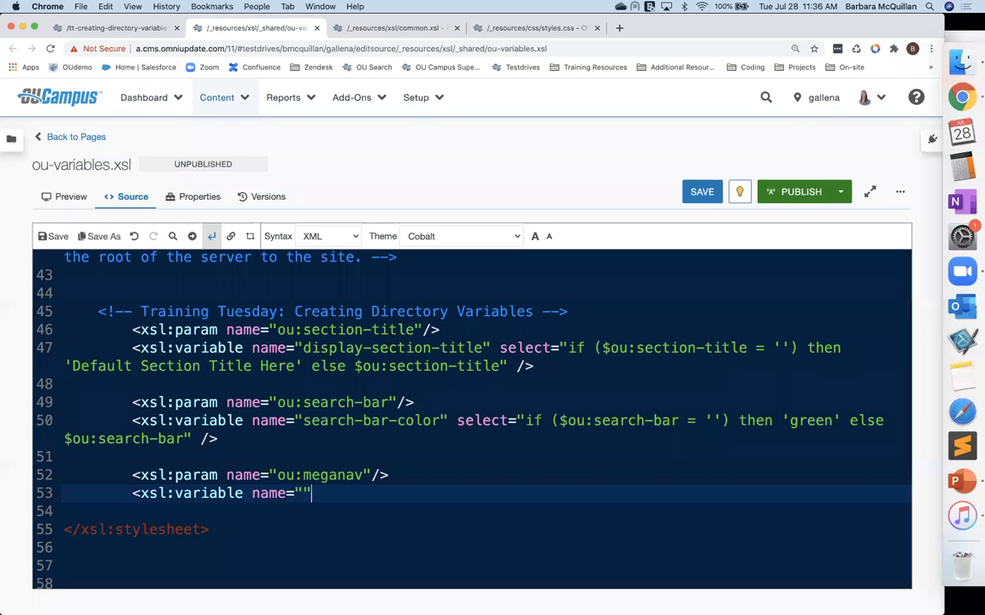
type("t=\"\"")
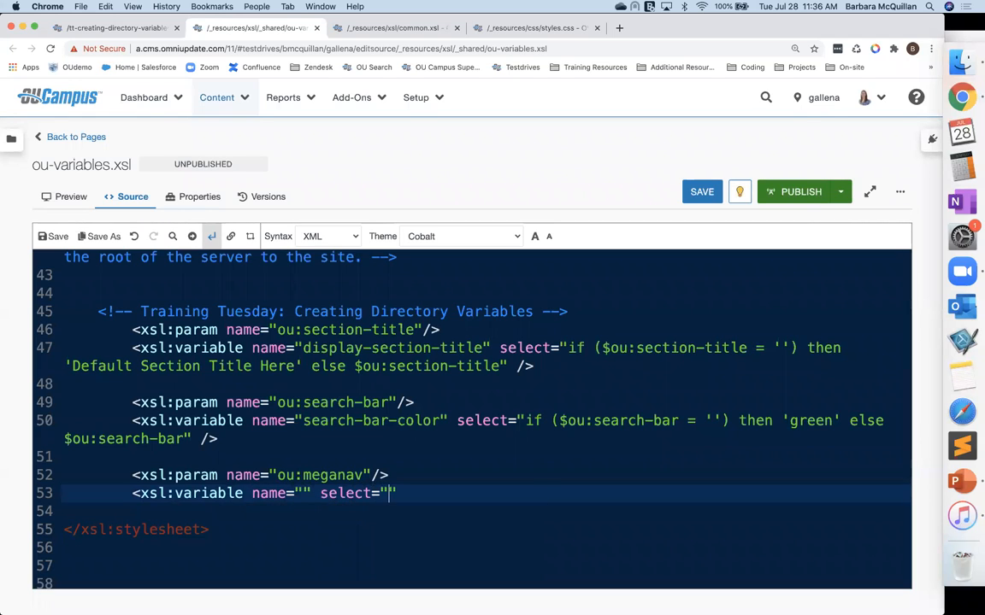
type("/>")
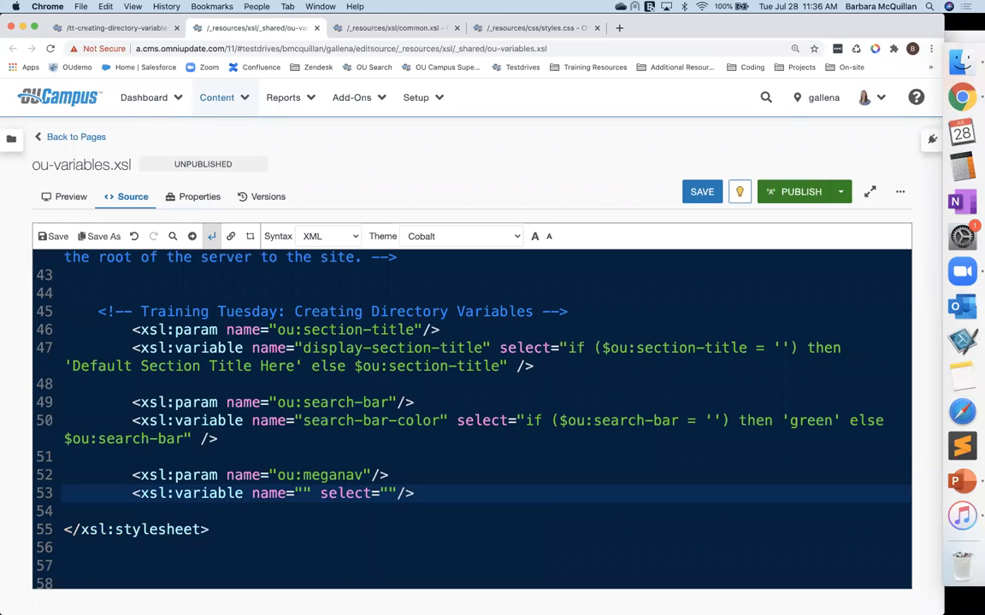
left_click(223, 512)
left_click(299, 493)
type("section-m")
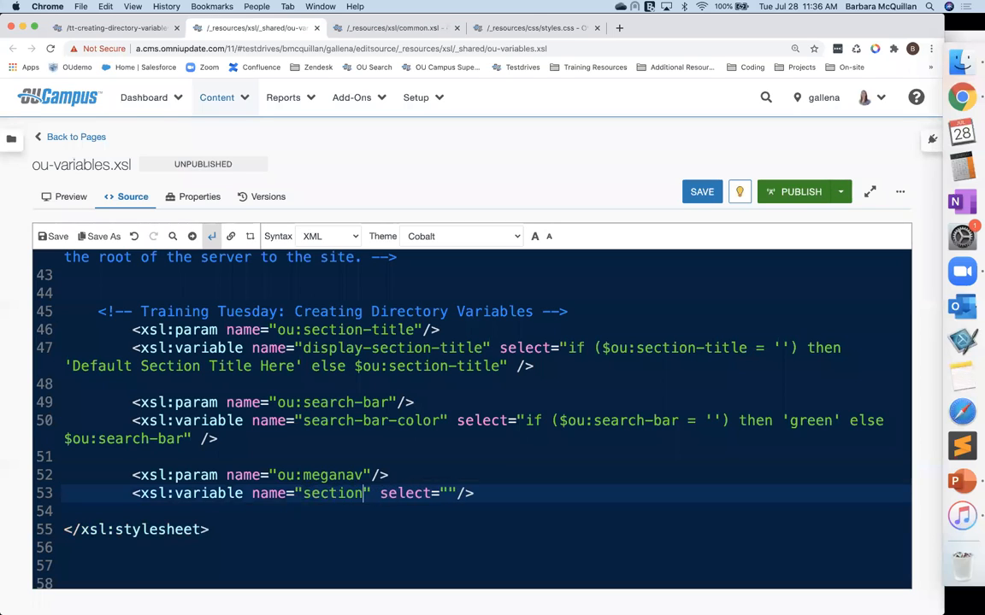
type("eganav")
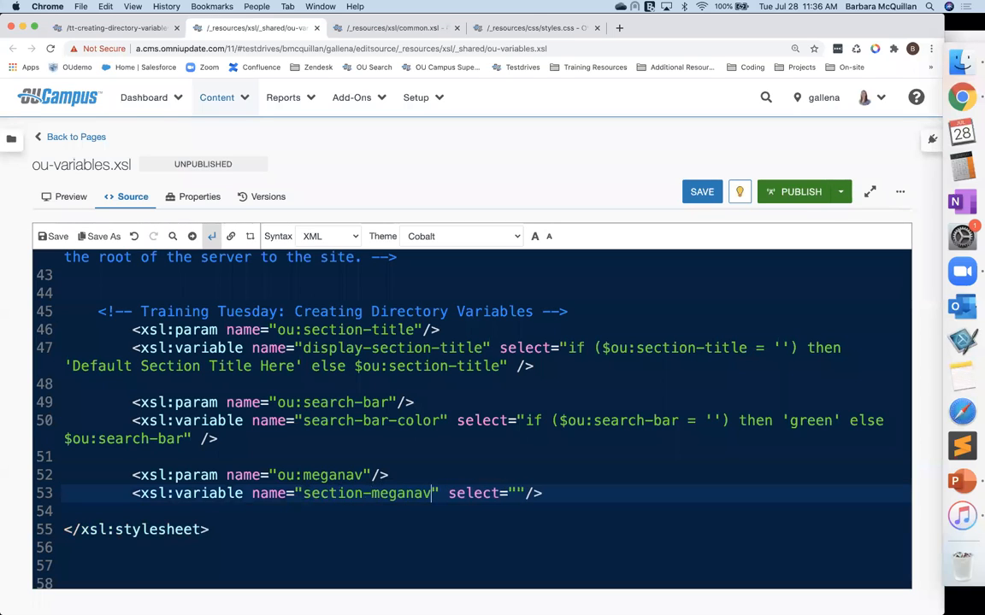
left_click(457, 508)
key("super+v")
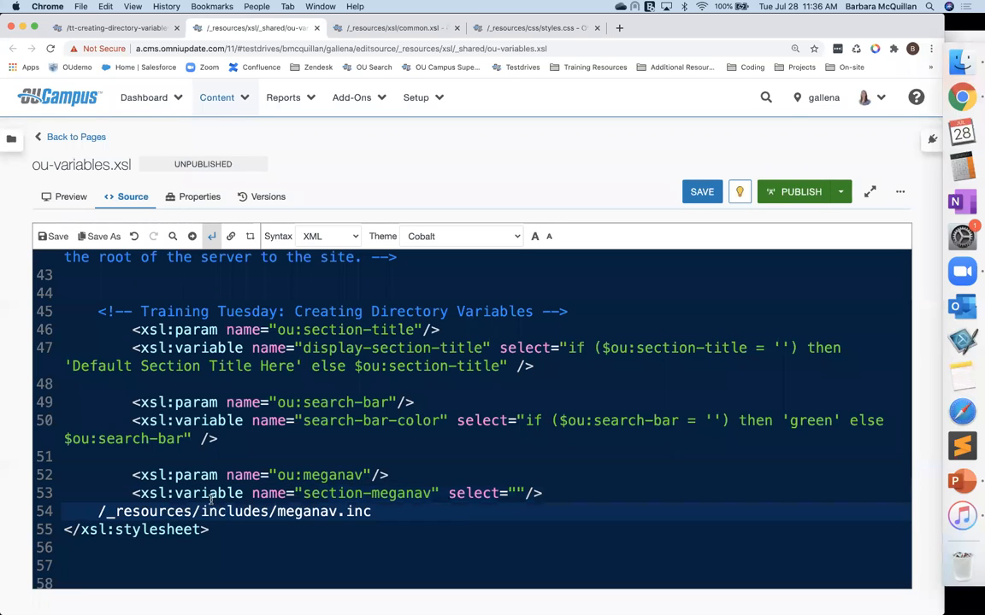
Step: Copy the search-bar-color select expression into section-meganav's select and change its test parameter to $ou:meganav
left_click(518, 421)
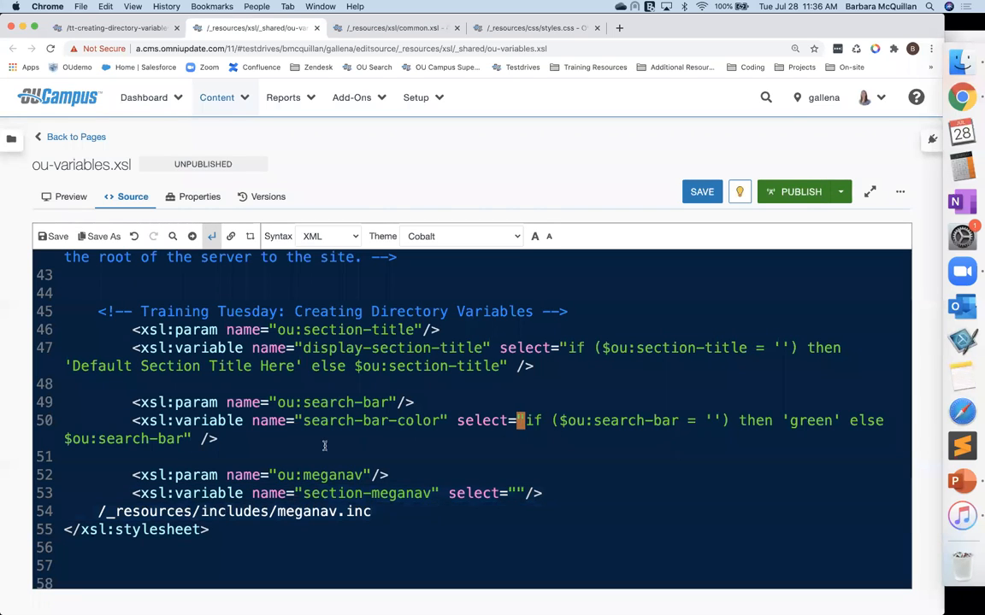
left_click(186, 439, "shift")
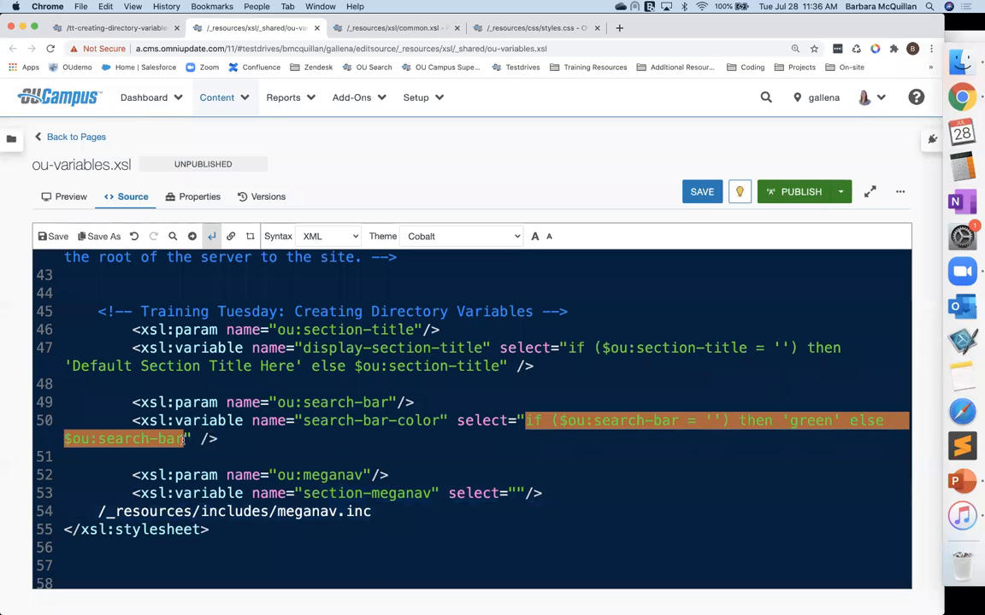
key("super+c")
left_click(517, 493)
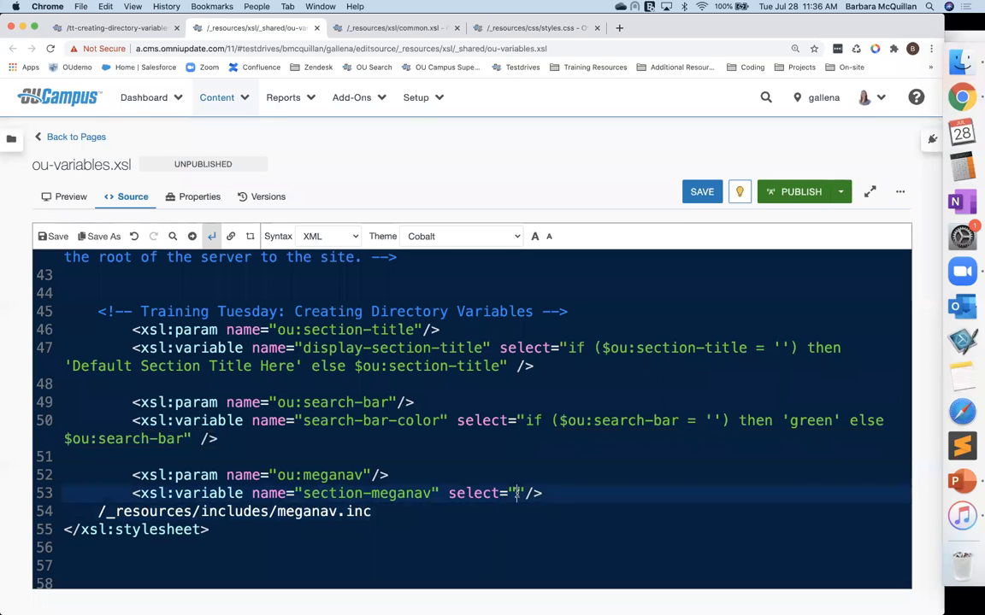
key("super+v")
left_click_drag(587, 494, 670, 494)
type("meganav")
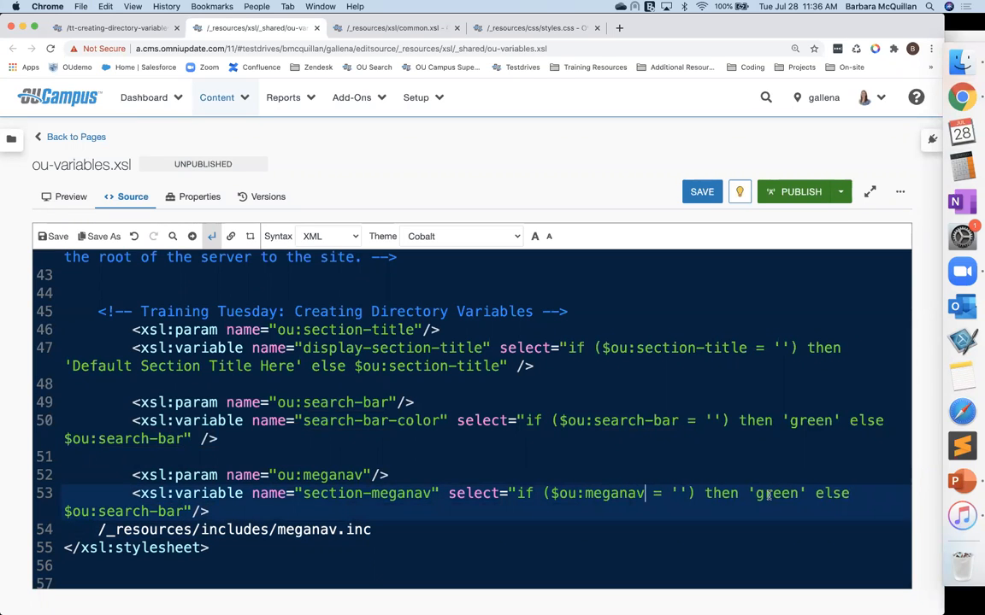
Step: Replace 'green' in section-meganav's select with the cut /_resources/includes/meganav.inc path from the line below
left_click_drag(371, 530, 100, 531)
key("ctrl+x")
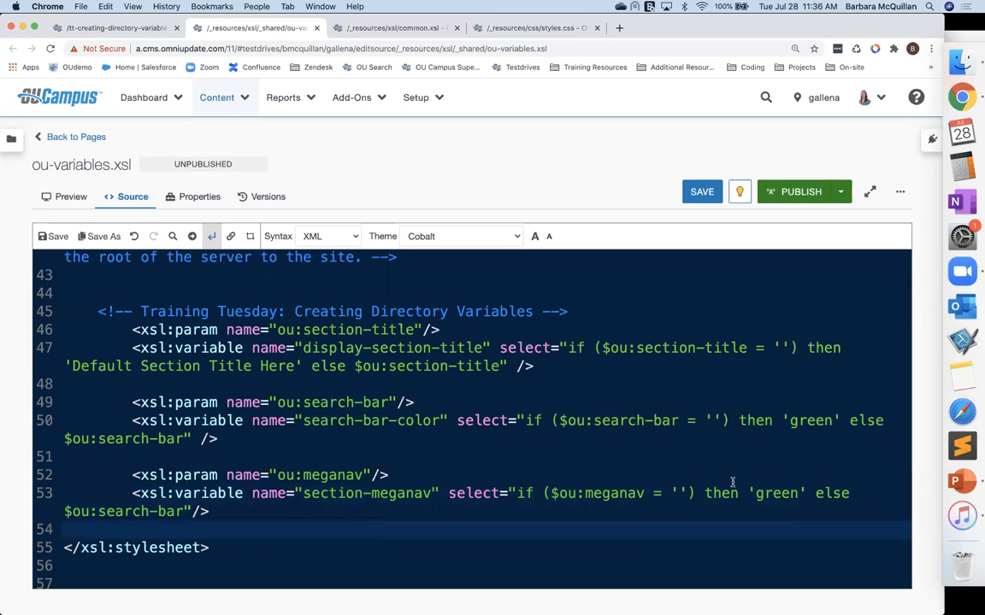
double_click(774, 493)
key("ctrl+v")
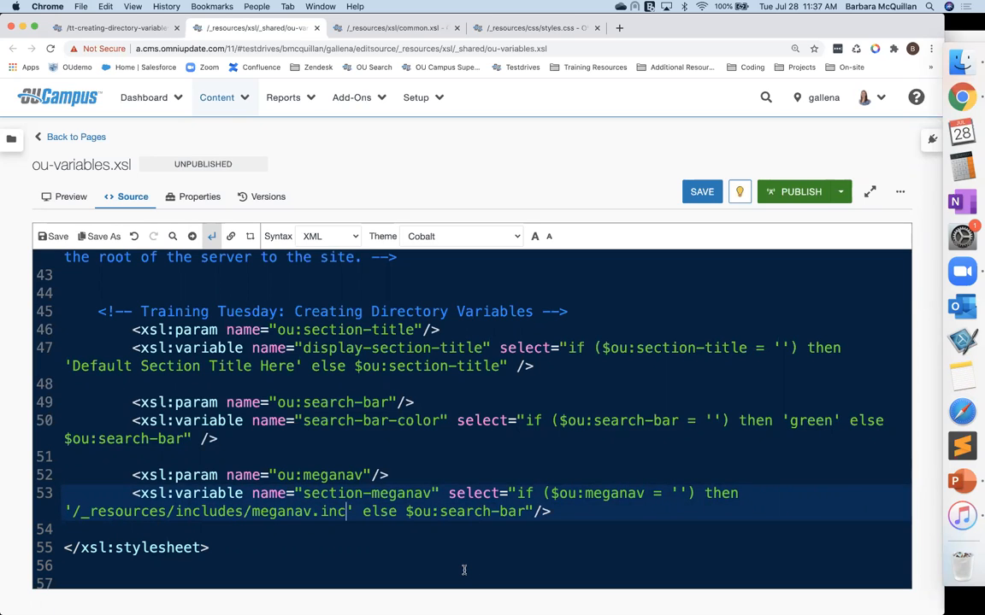
Step: Change section-meganav's else value to $ou:meganav and save ou-variables.xsl
left_click_drag(441, 514, 525, 512)
type("meganav")
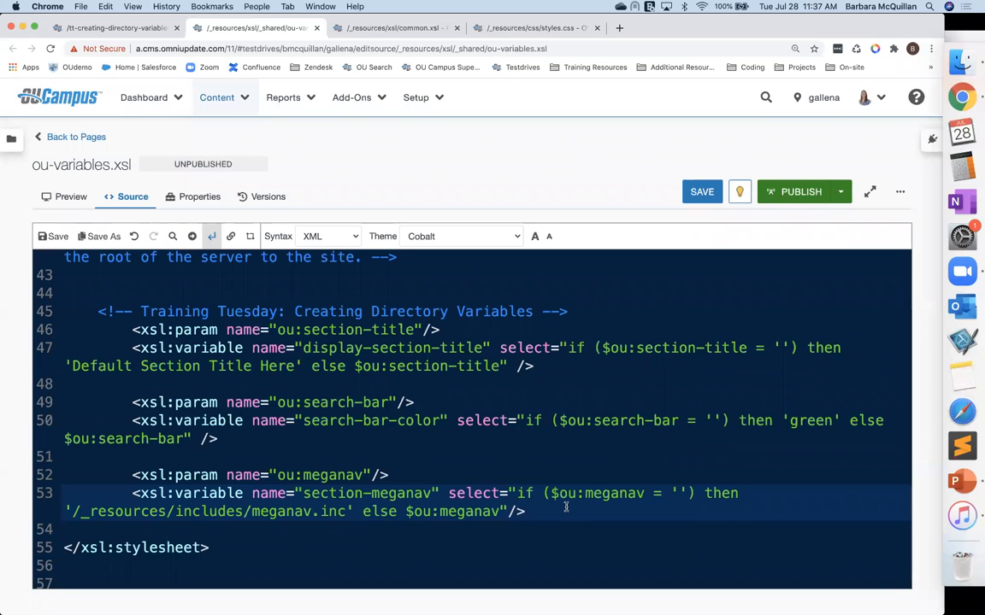
key("super+s")
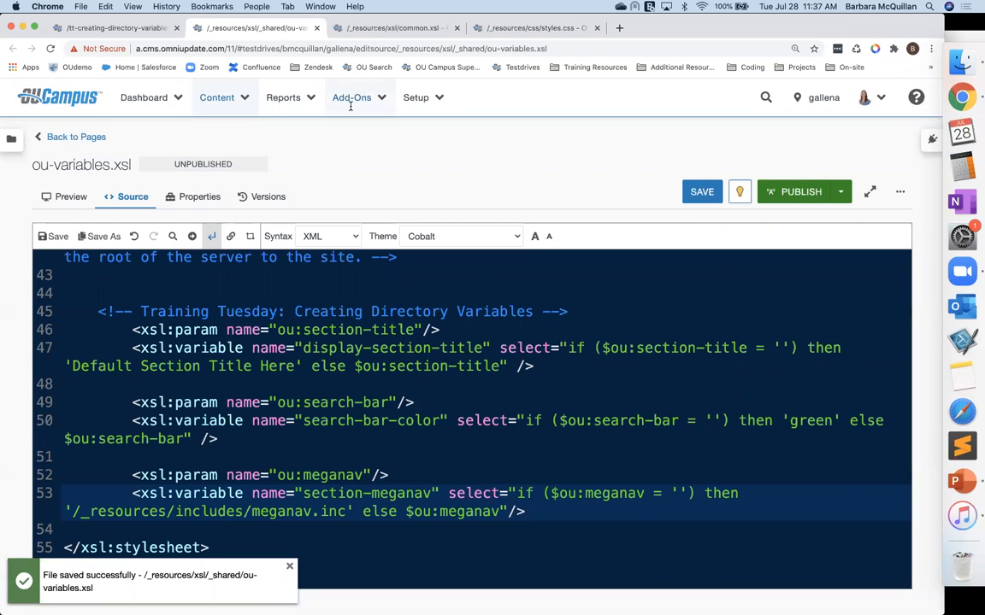
Step: In common.xsl, add expand-text="yes" to the xsl:choose element of the mega navigation
left_click(350, 28)
left_click(550, 408)
left_click(490, 382)
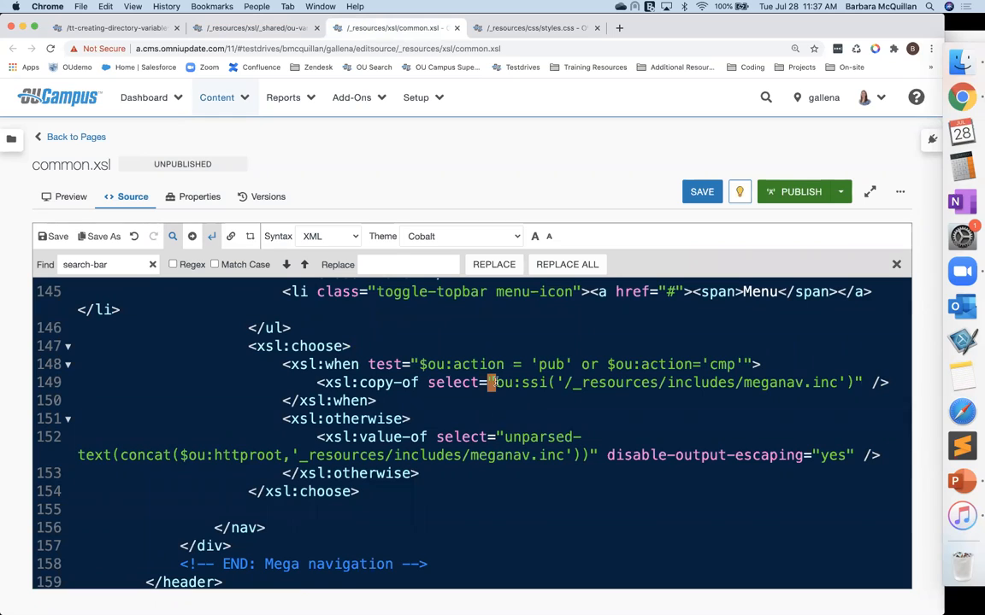
left_click(340, 346)
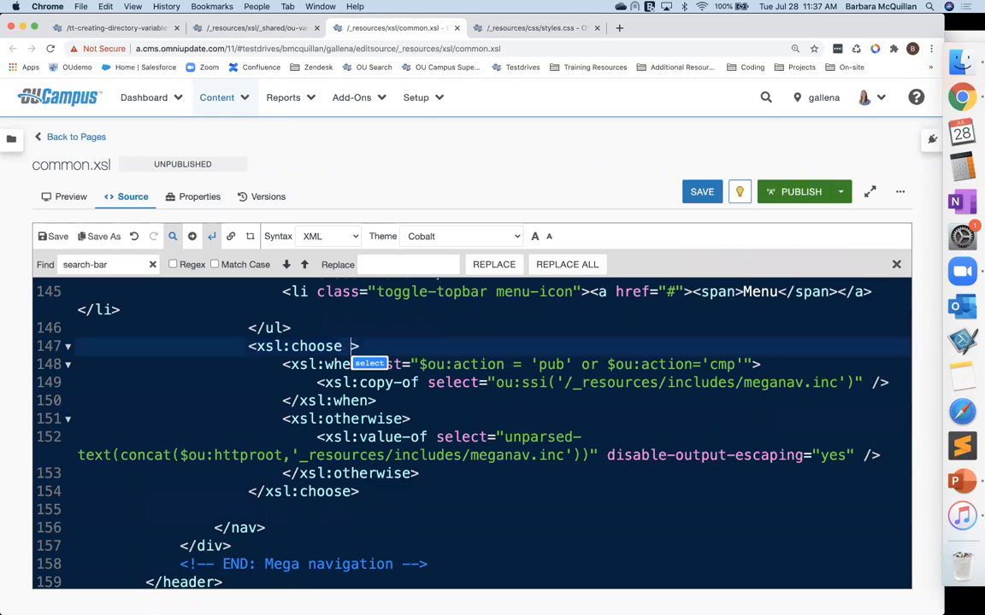
type("exmp")
key("BackSpace")
key("BackSpace")
type("a")
key("BackSpace")
type("pand-text")
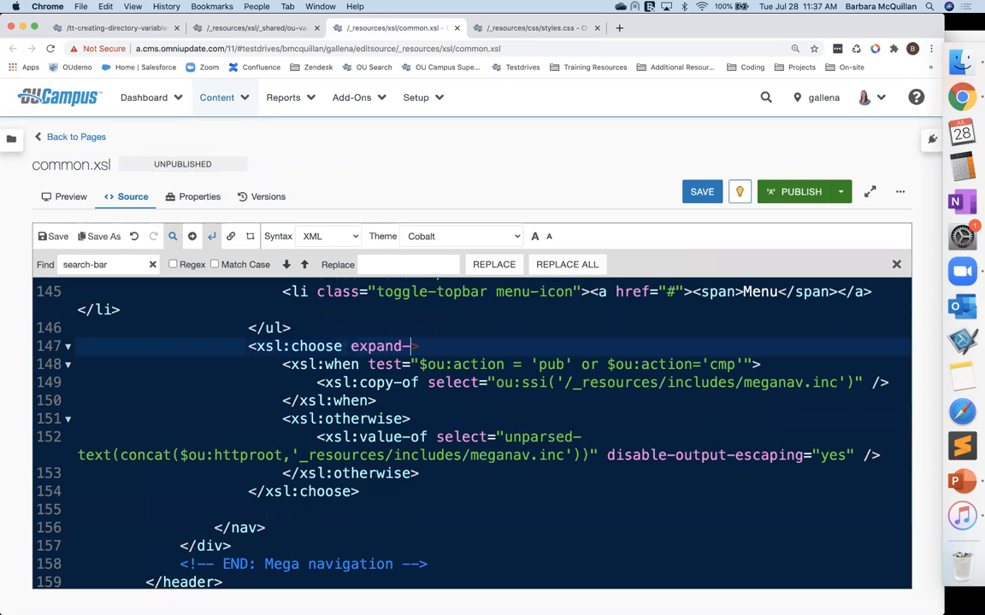
type("=\"yes")
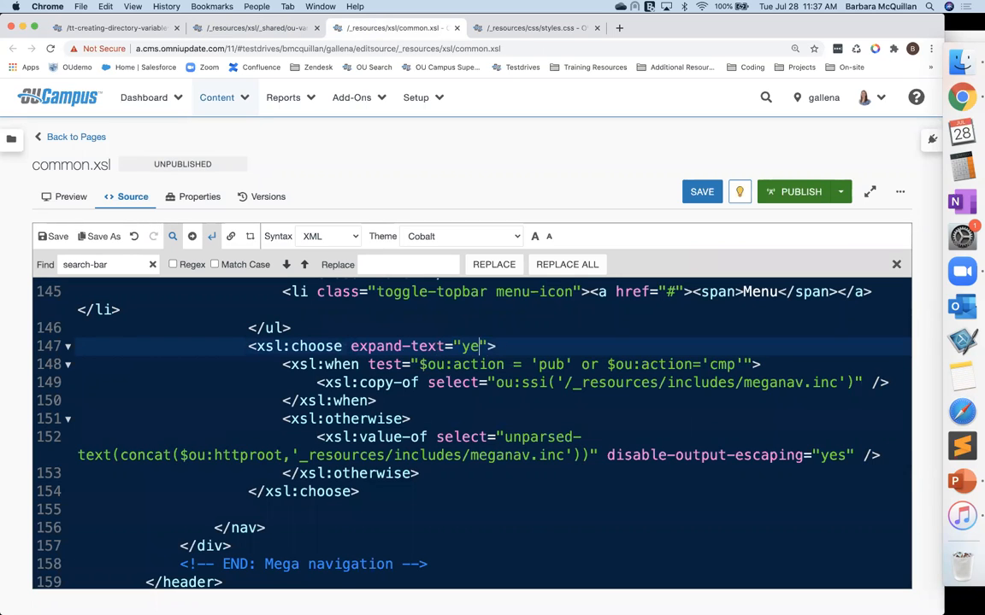
Step: Replace the quoted meganav.inc path inside ou:ssi in the xsl:when branch with $section-meganav
left_click(565, 382)
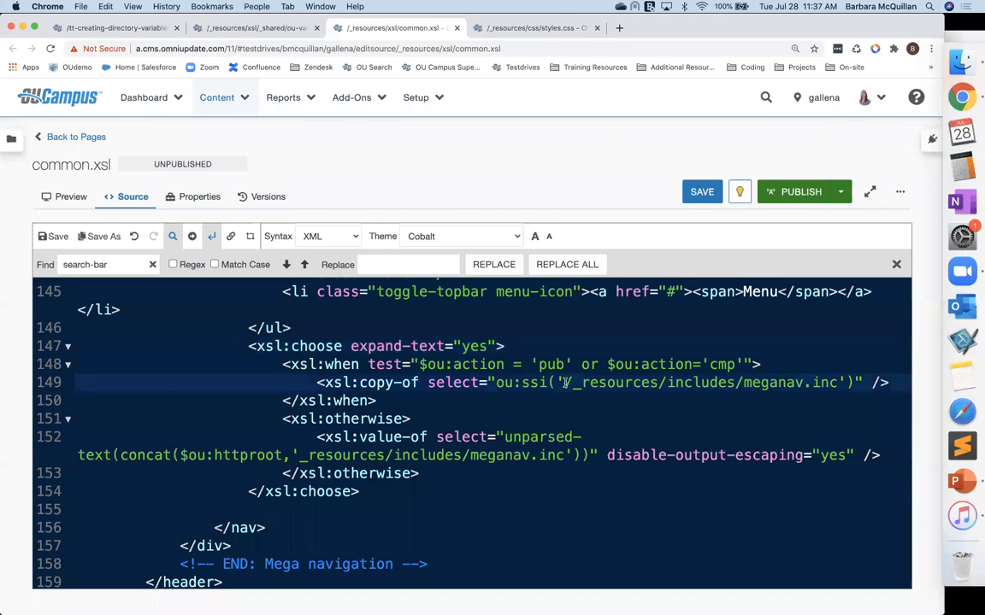
key("Left")
left_click(846, 383, "shift")
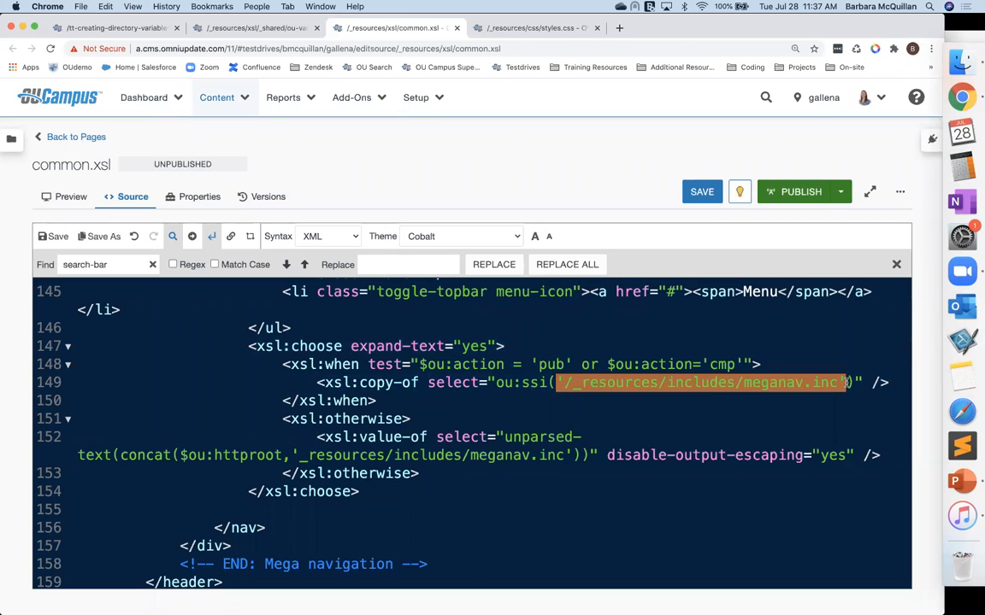
key("BackSpace")
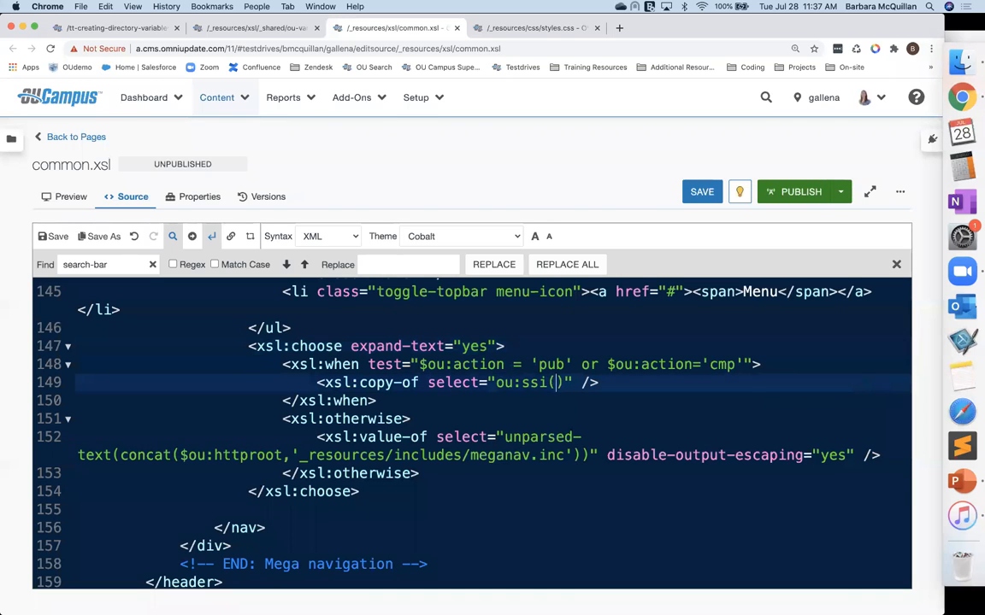
type("$")
type("section")
type("-meganav")
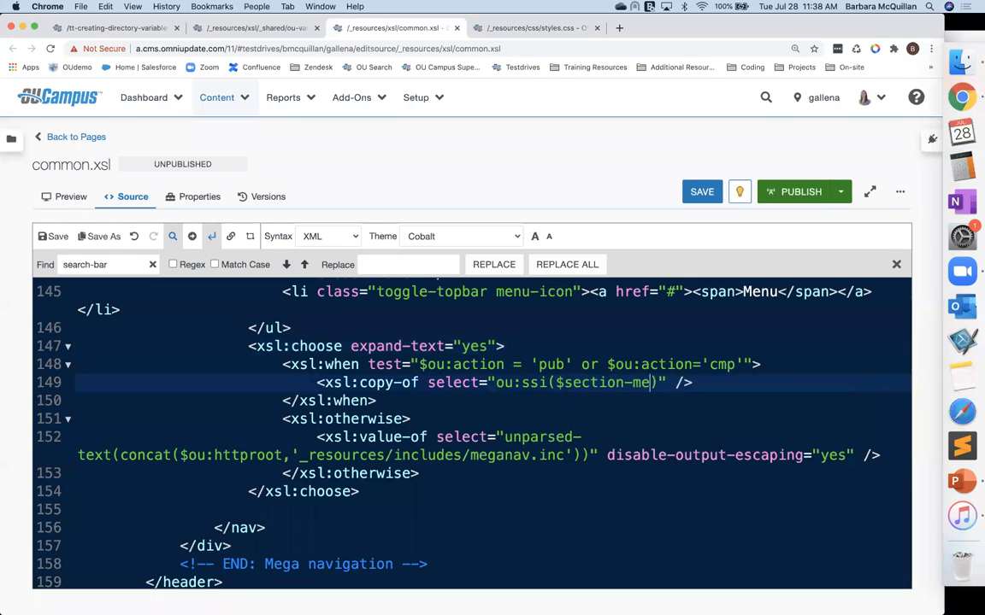
Step: Replace the meganav.inc path in the xsl:otherwise branch's concat with $section-meganav
left_click(243, 27)
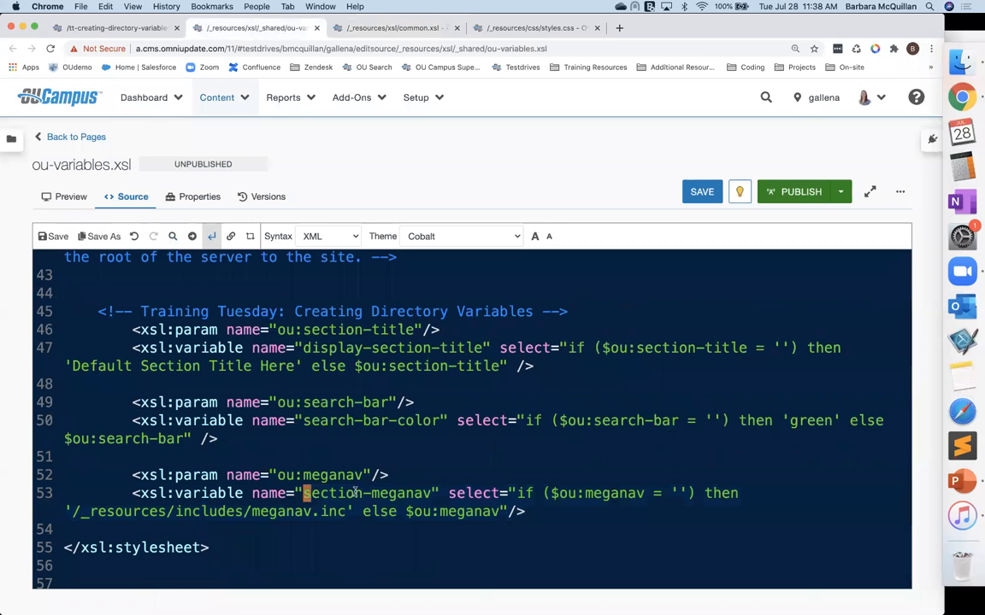
left_click_drag(303, 493, 405, 493)
left_click(329, 24)
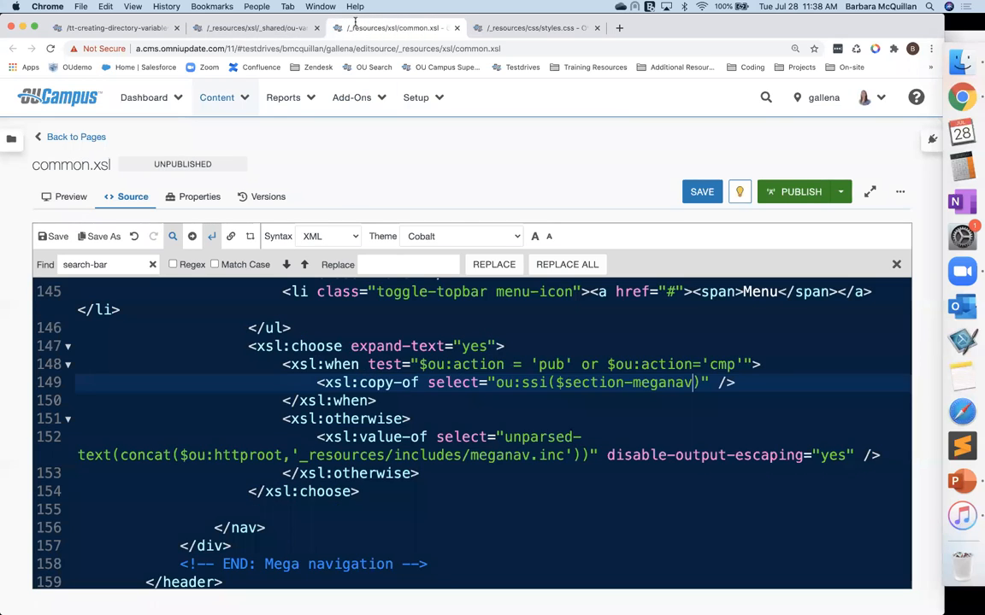
left_click_drag(292, 455, 578, 462)
key("BackSpace")
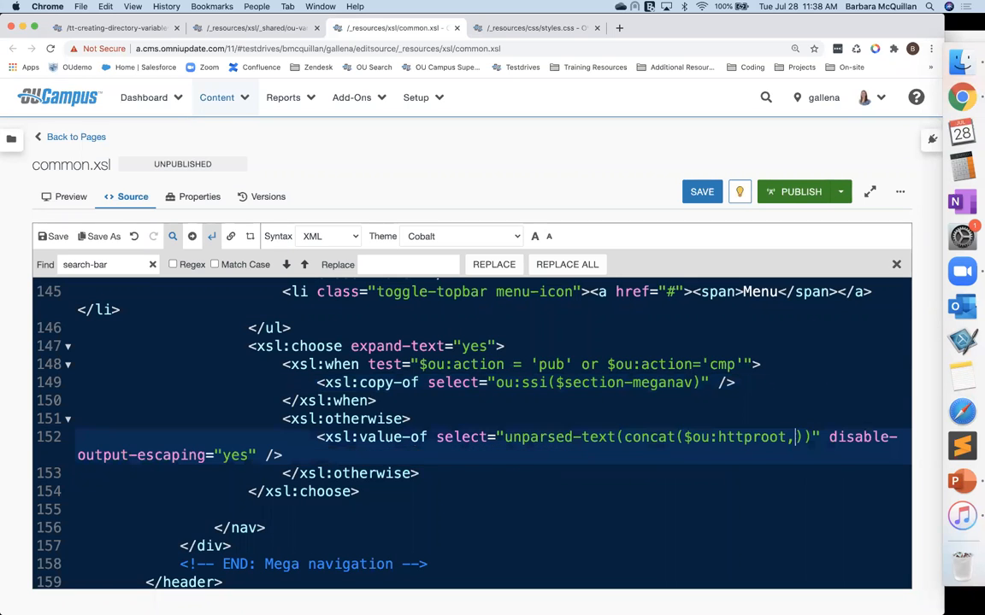
type("$")
type("sect")
type("ion-meg")
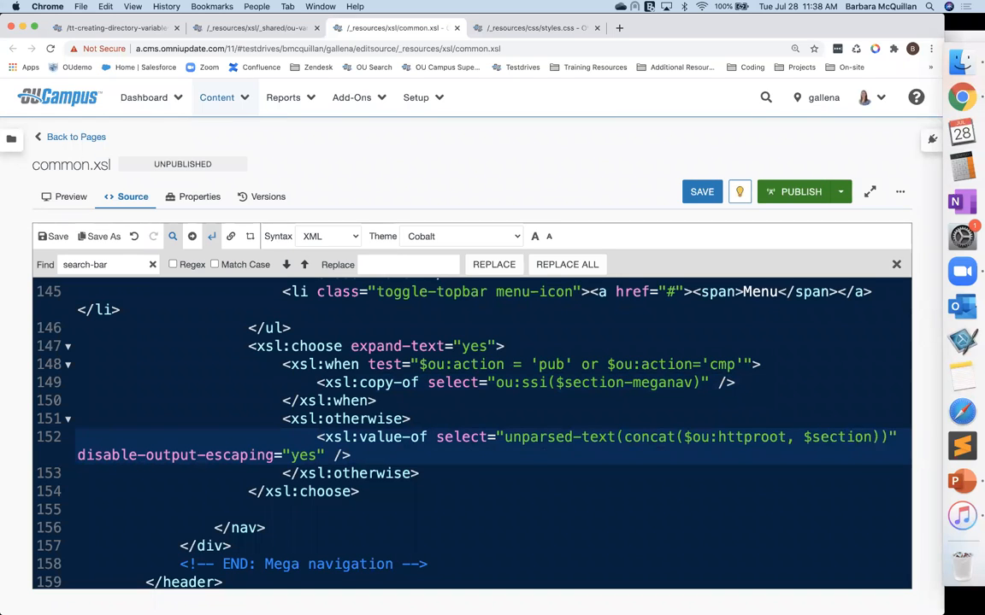
type("anav")
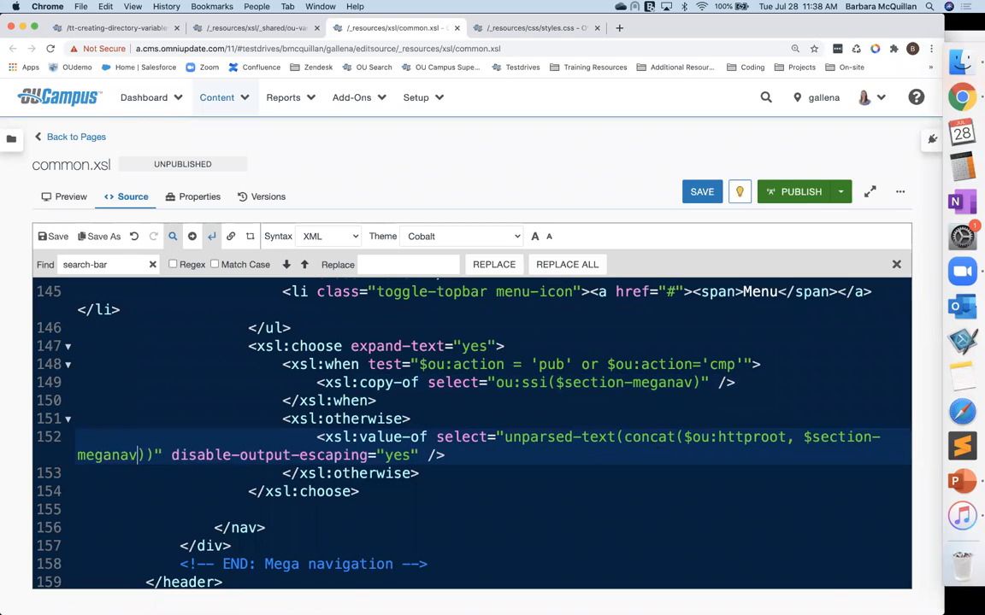
Step: Remove the space before $section-meganav in the concat and save common.xsl
left_click(798, 437)
key("BackSpace")
left_click(591, 562)
key("super+s")
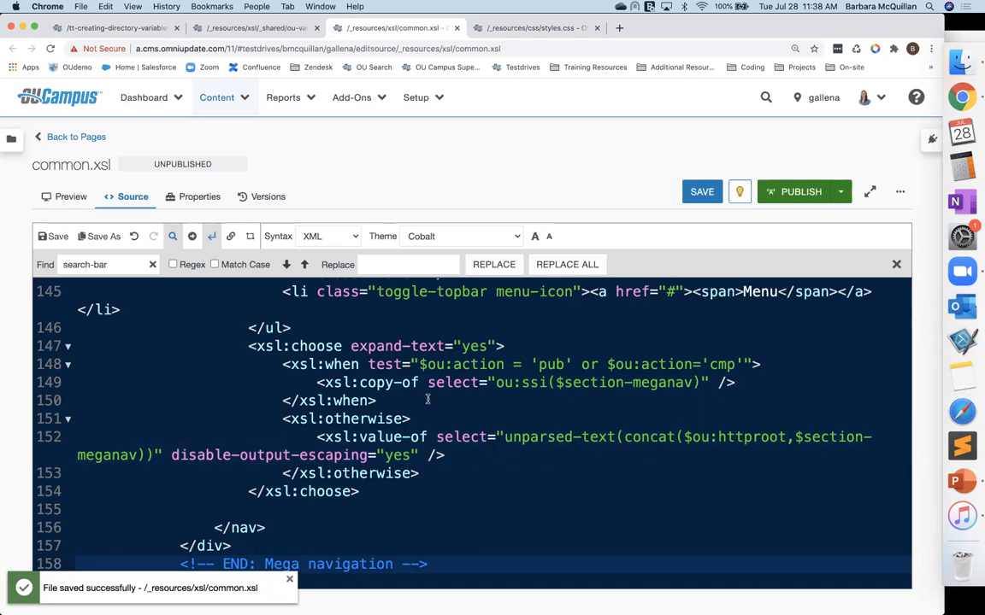
Step: Open the tt-creating-directory-variables folder's access settings and add a new directory variable row
left_click(118, 27)
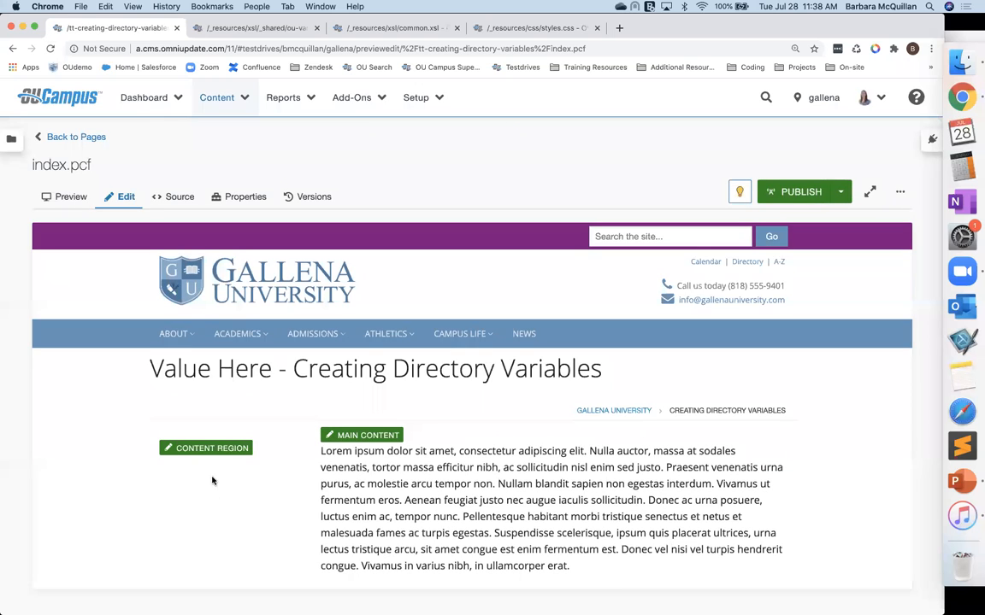
mouse_move(169, 339)
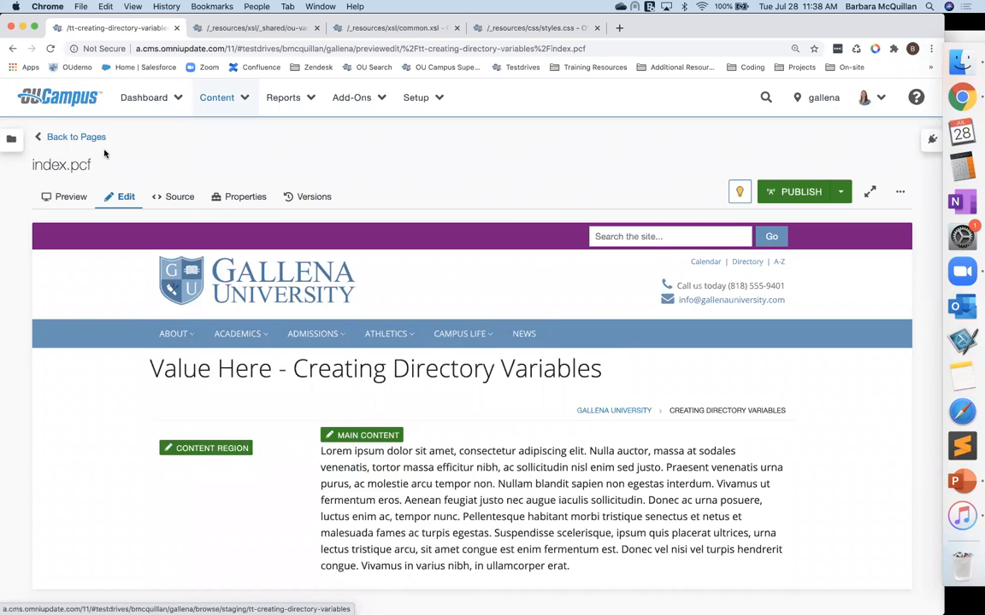
left_click(60, 136)
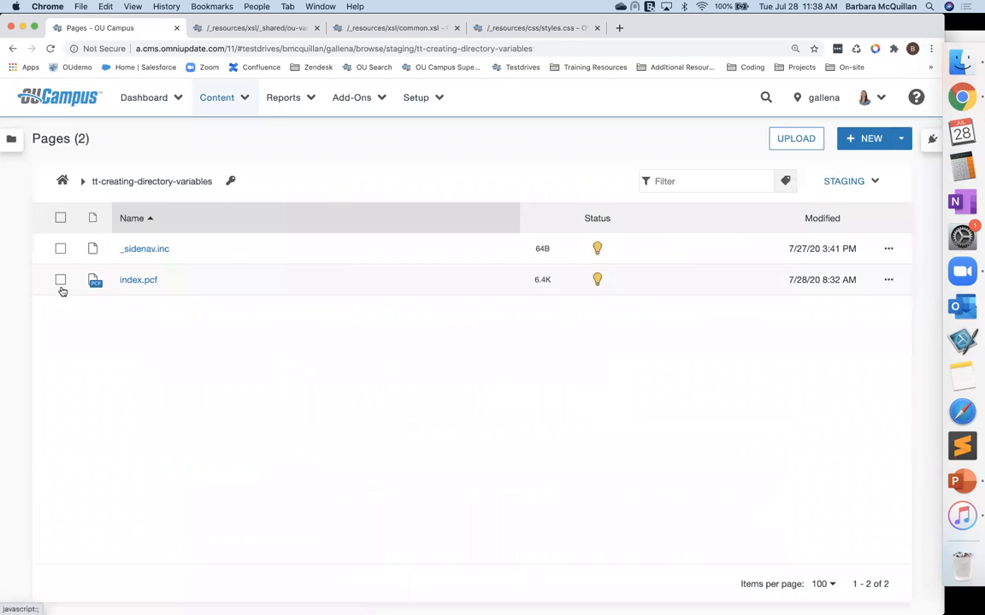
left_click(231, 183)
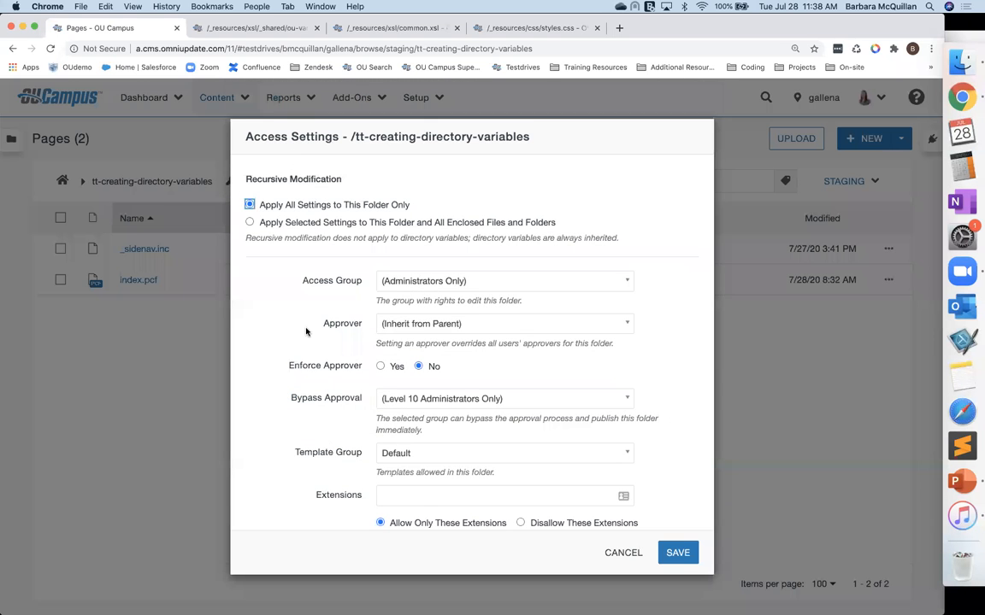
scroll(312, 337, "down", 10)
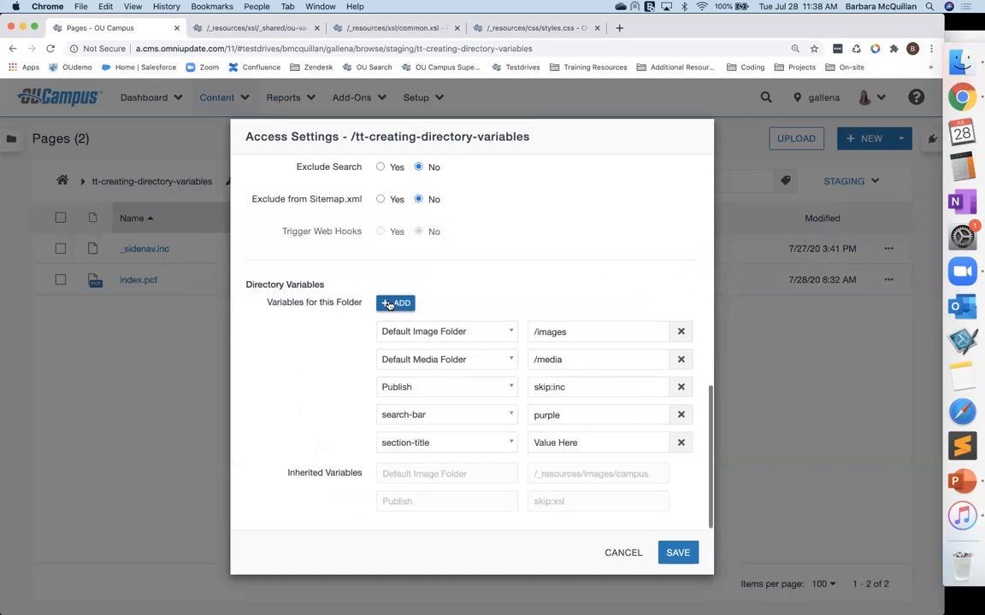
left_click(389, 304)
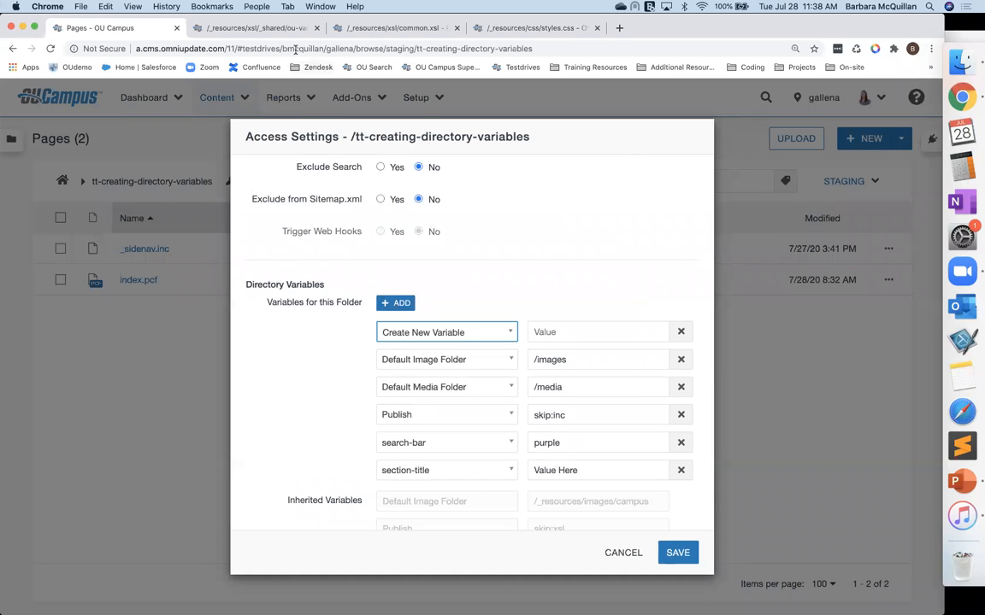
Step: Copy the meganav parameter name and use it to create a new directory variable named meganav
left_click(255, 27)
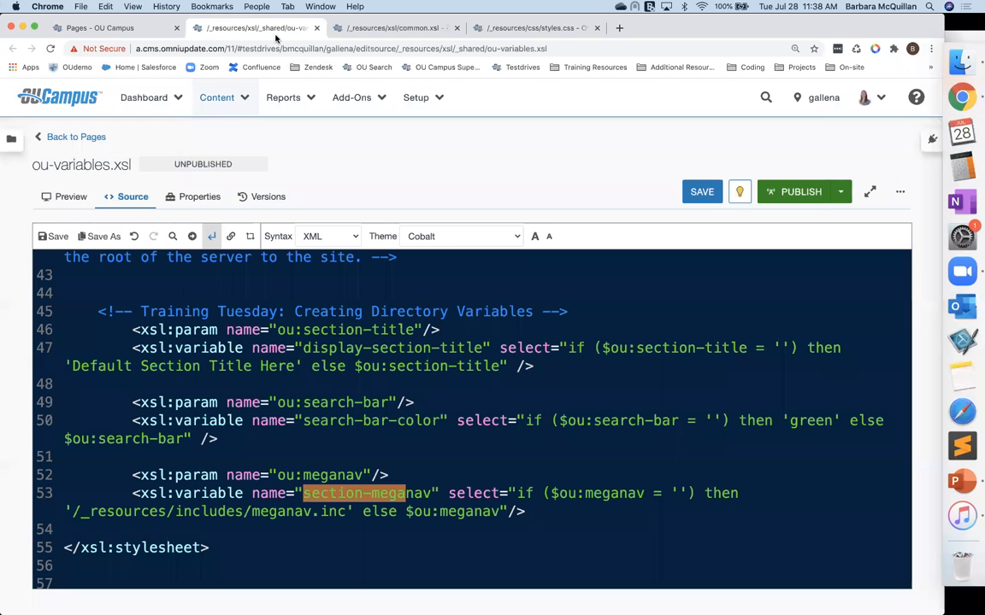
double_click(314, 474)
key("super+c")
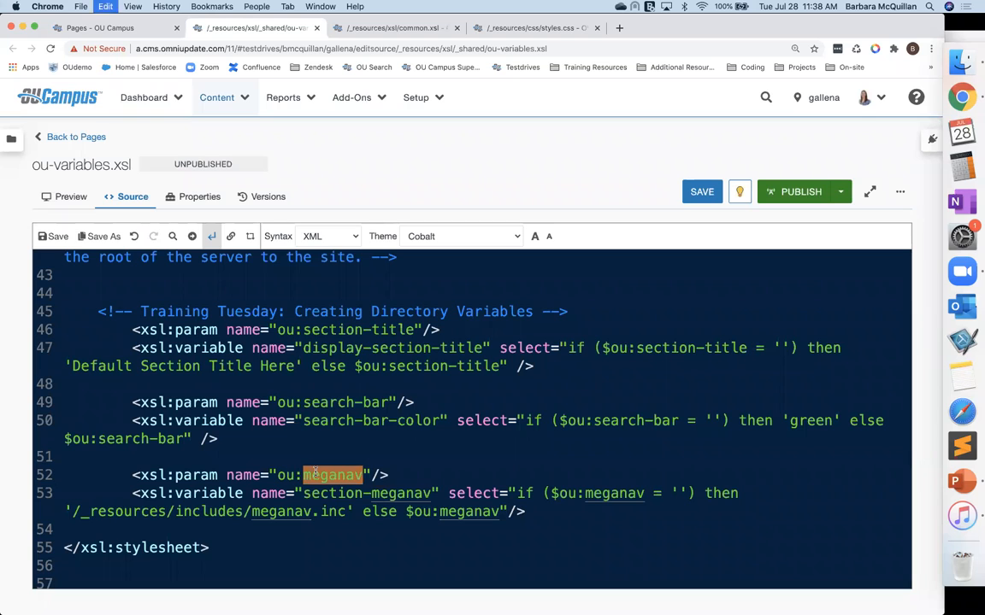
left_click(105, 27)
left_click(400, 337)
left_click(399, 337)
key("super+v")
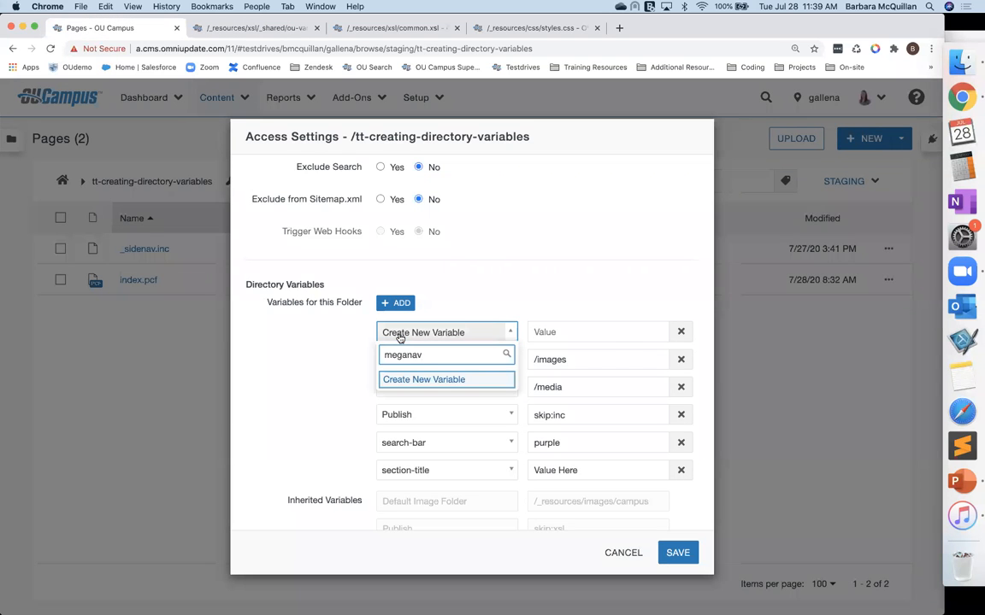
key("Return")
left_click(588, 331)
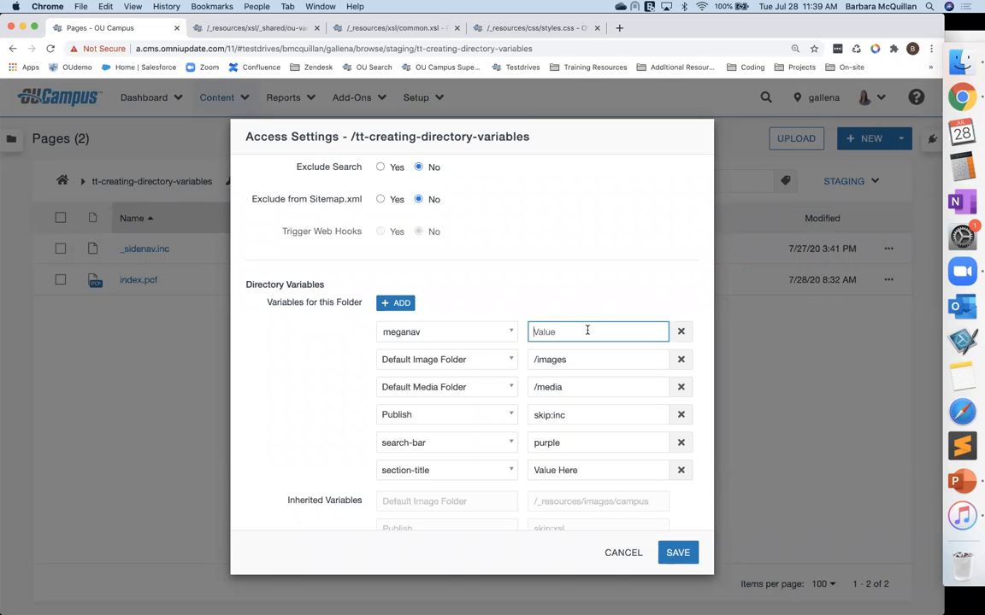
Step: Set the meganav variable's value to /_resources/includes/meganav-training.inc and save the access settings
type("/_resources/includes/meg")
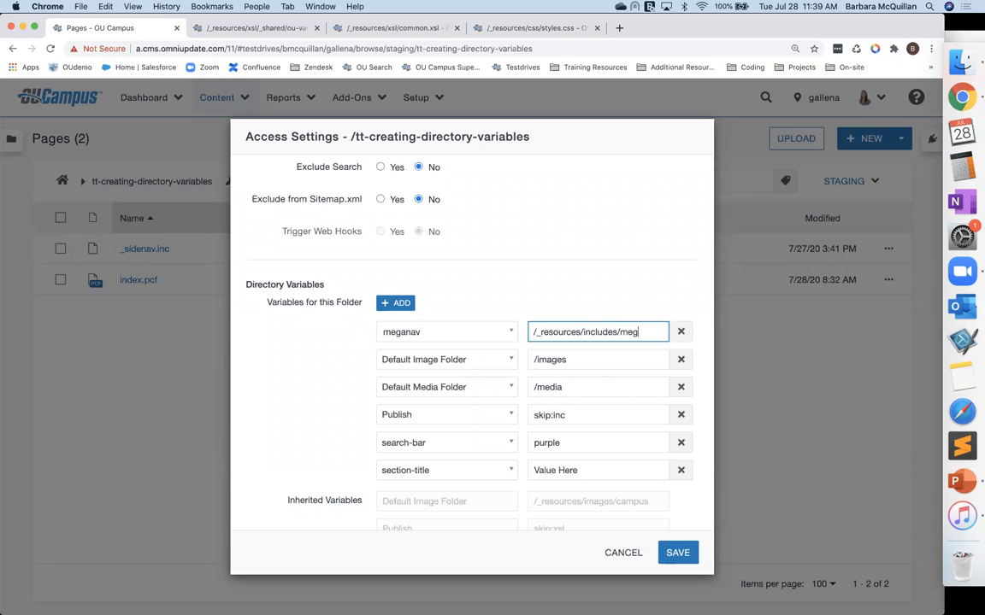
type("anav-training.")
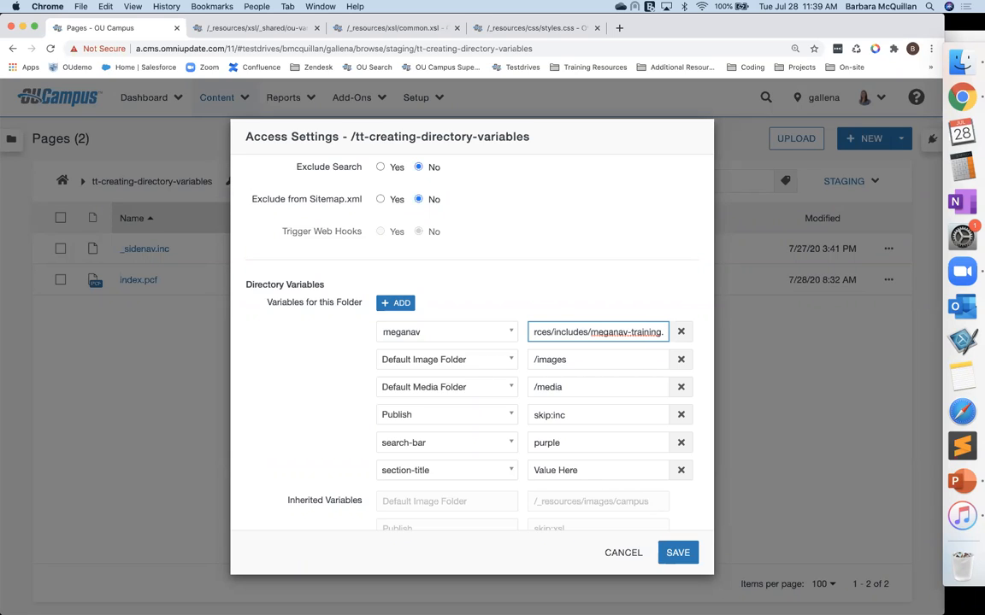
type("inc")
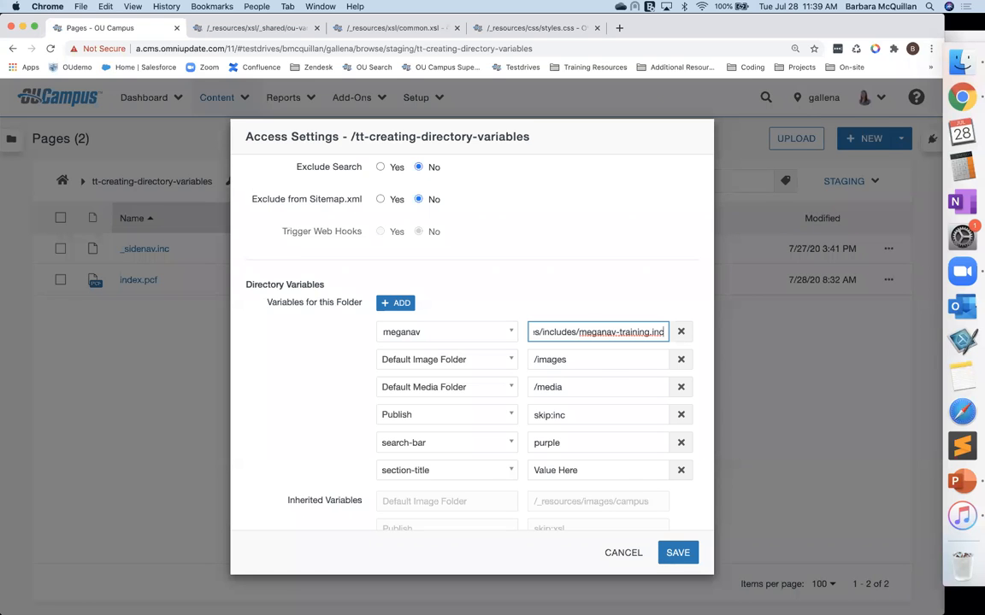
left_click(677, 553)
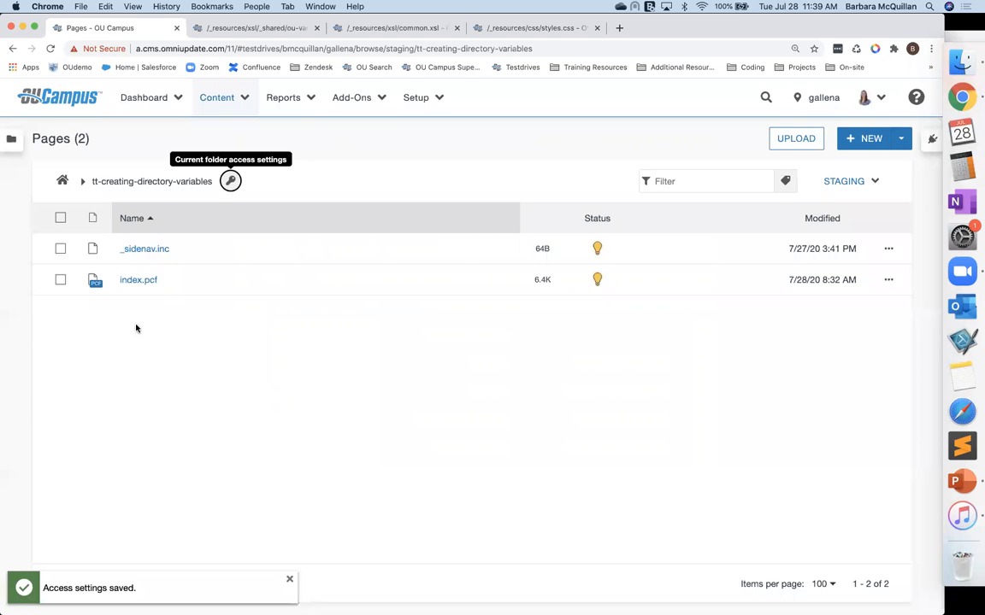
Step: Preview index.pcf, then reopen the folder's access settings to review its directory variables
left_click(128, 280)
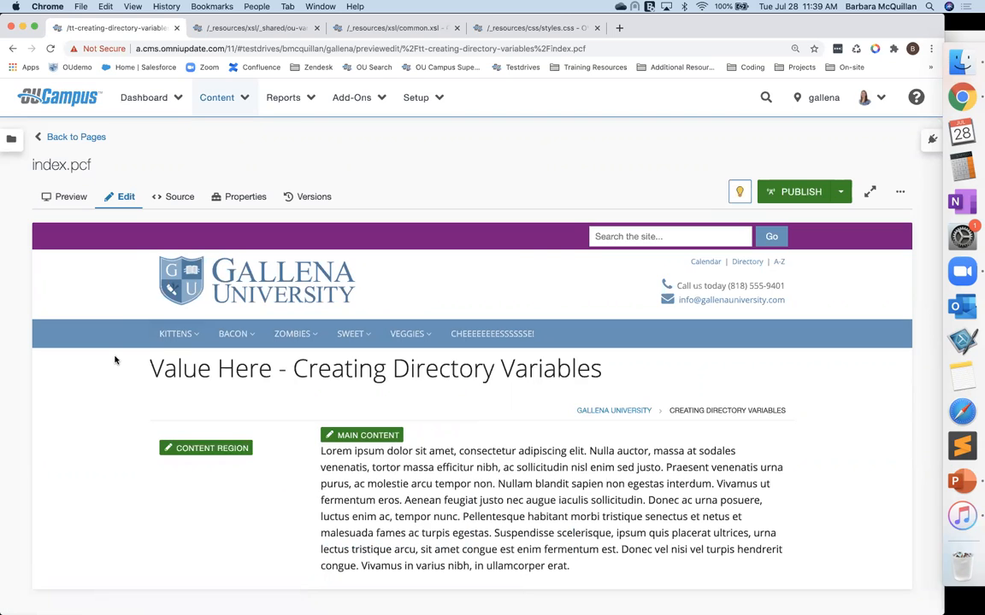
left_click(71, 141)
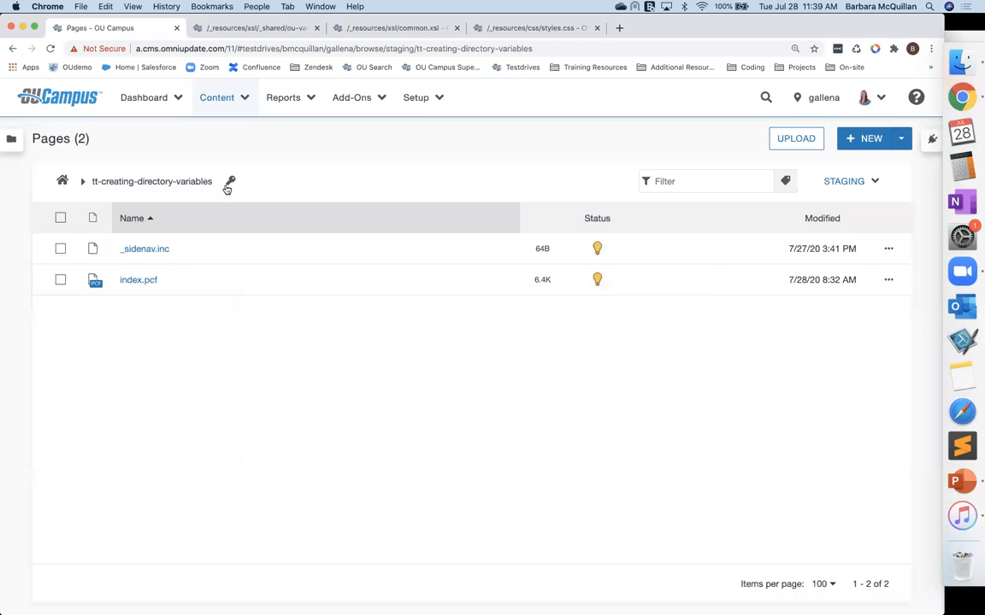
scroll(567, 303, "down", 5)
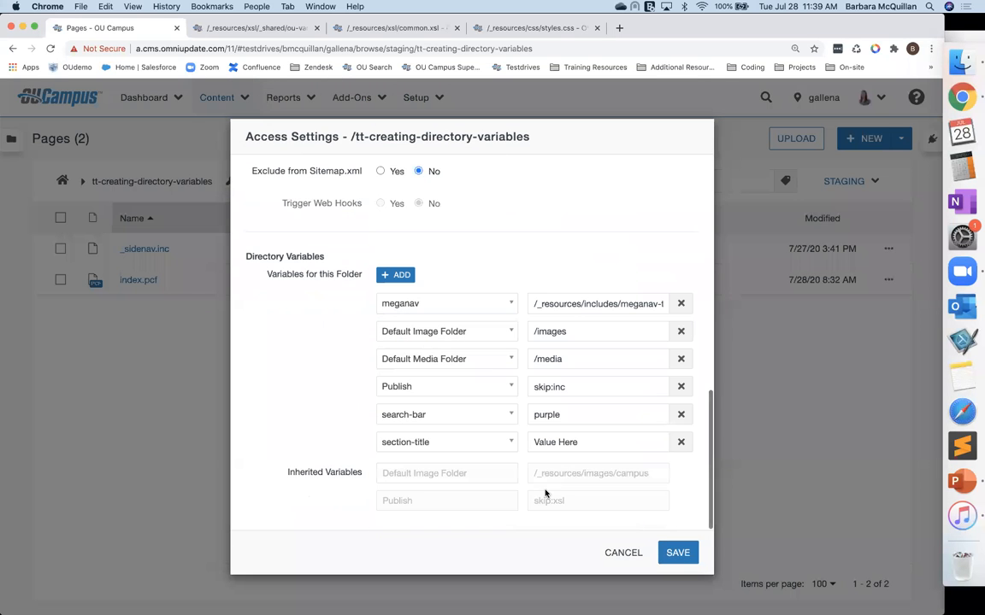
Step: Inspect the full meganav directory variable value and save the folder's access settings
left_click_drag(566, 303, 674, 303)
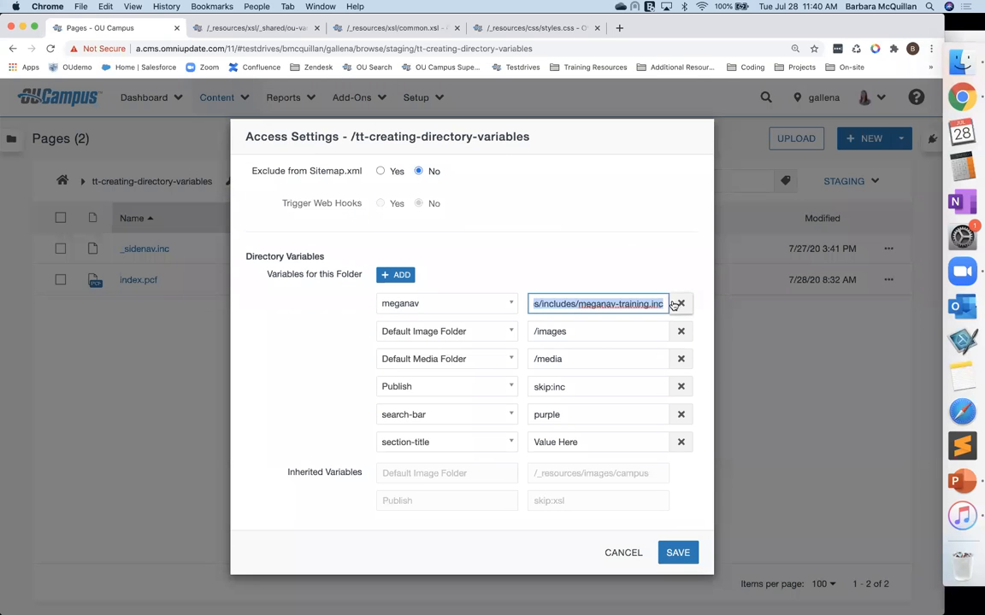
left_click(593, 252)
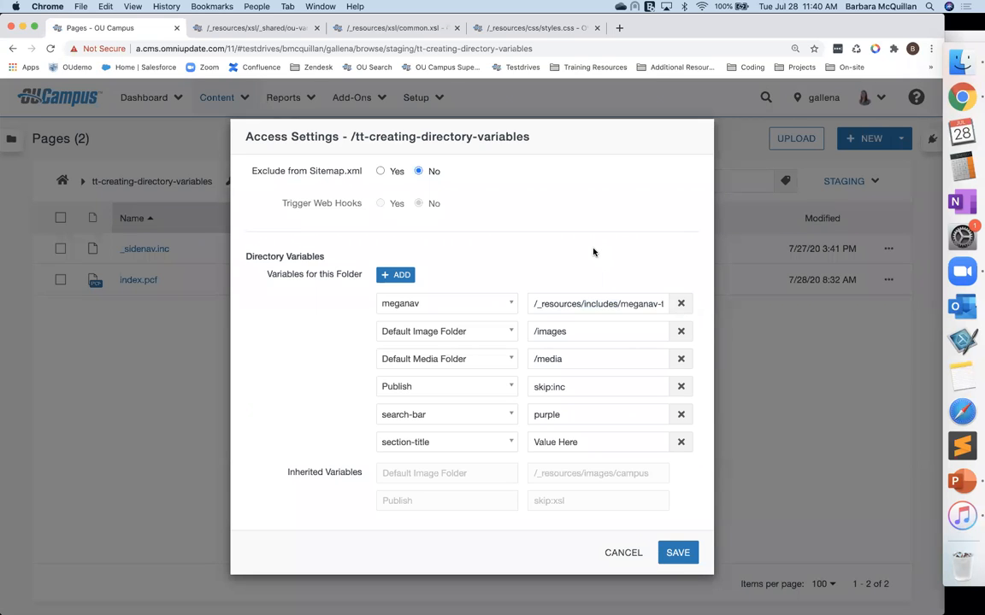
left_click_drag(535, 304, 635, 322)
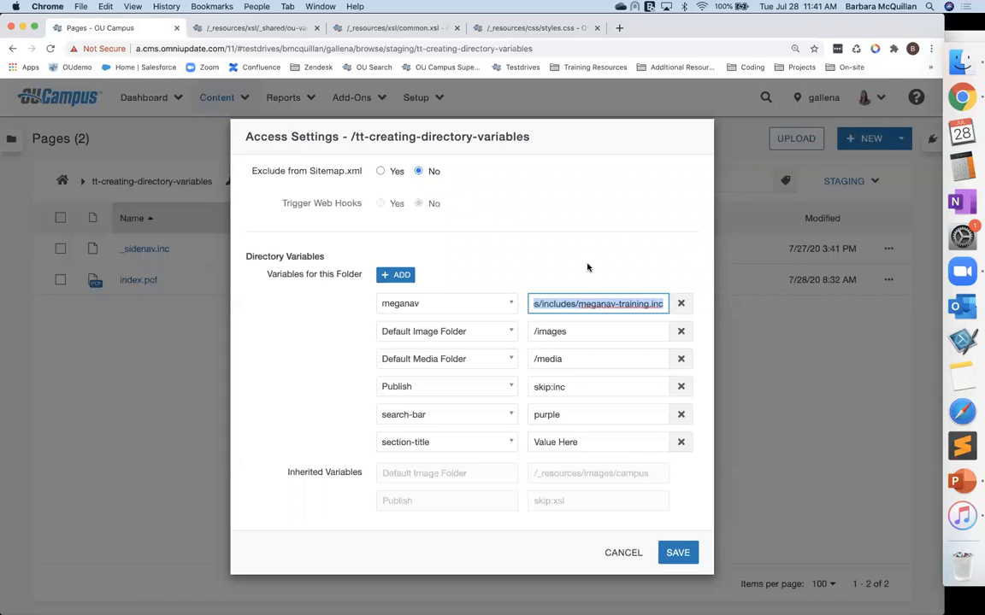
left_click(587, 268)
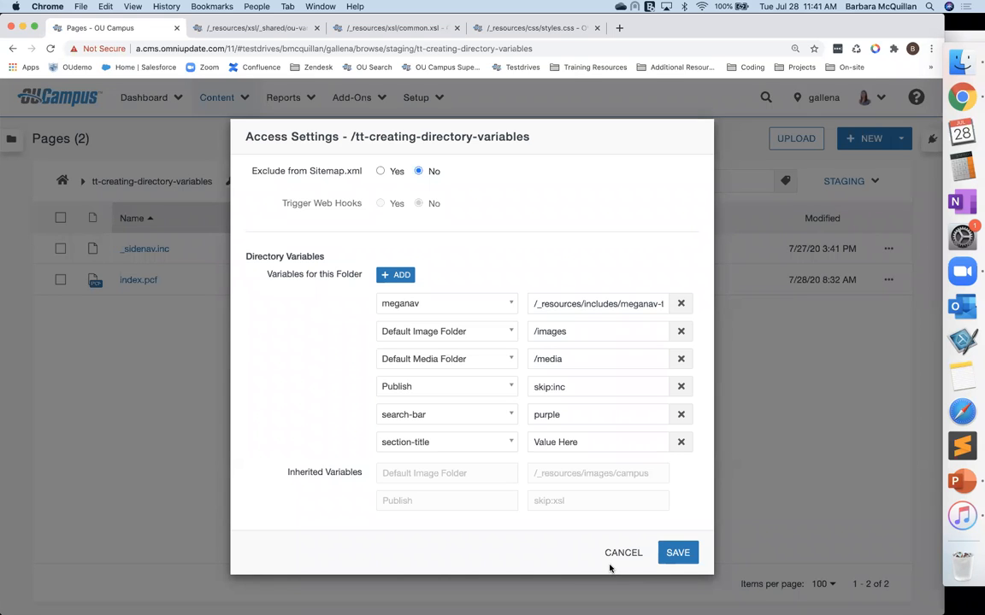
left_click(675, 554)
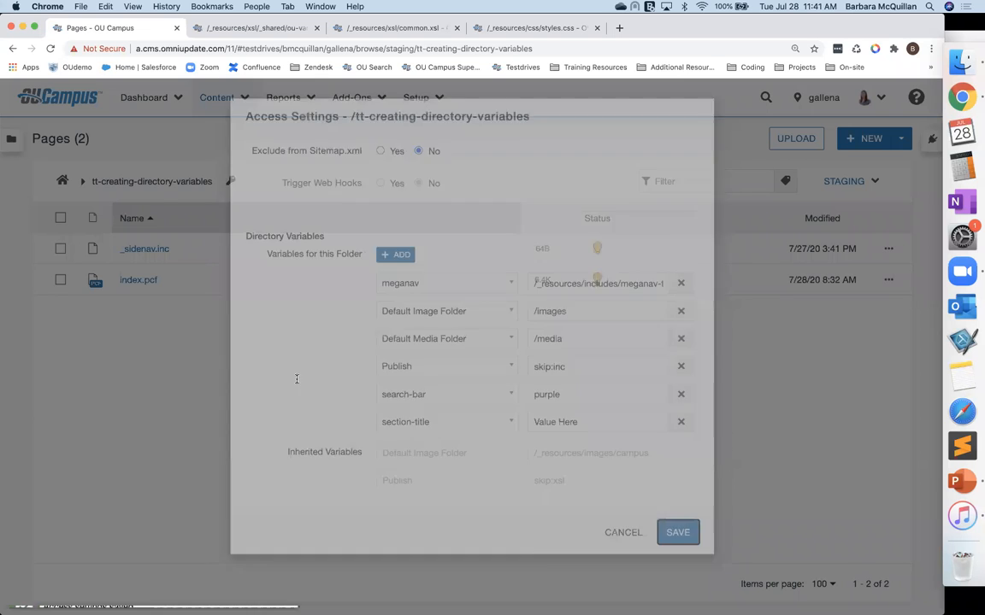
Step: Open index.pcf and examine the page down to its footer
left_click(145, 282)
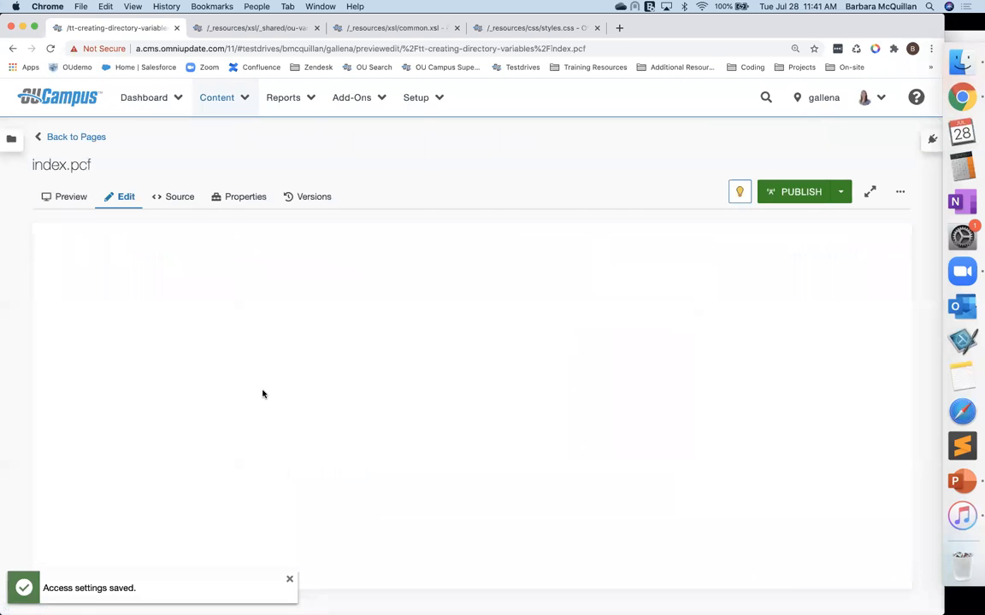
scroll(261, 393, "down", 2)
right_click(262, 393)
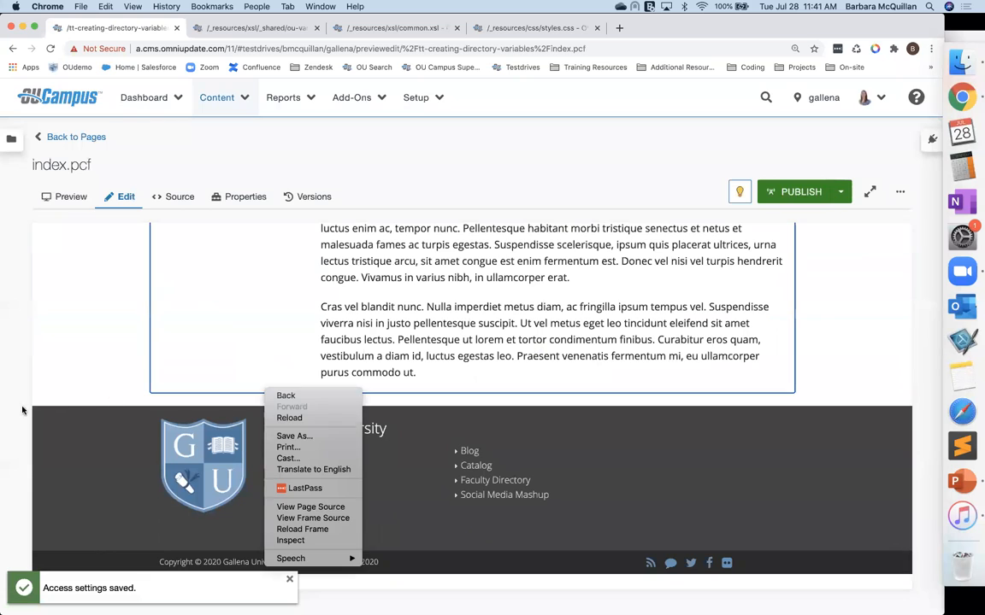
left_click(76, 397)
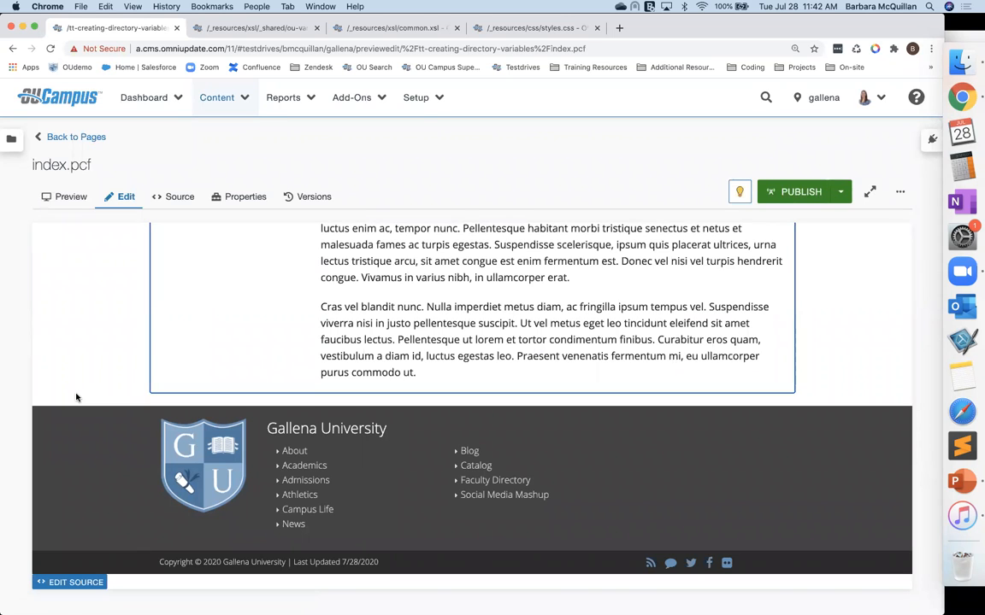
Step: In ou-variables.xsl, add a new line <xsl:param name="ou:prefooter"/> after the meganav variable and save the file
left_click(257, 28)
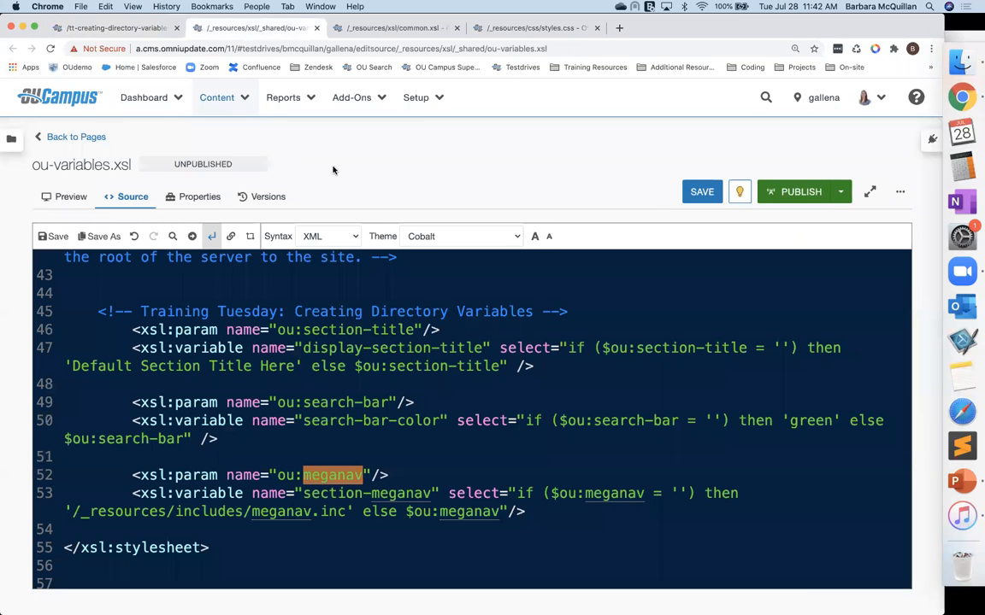
left_click(569, 516)
key("Return")
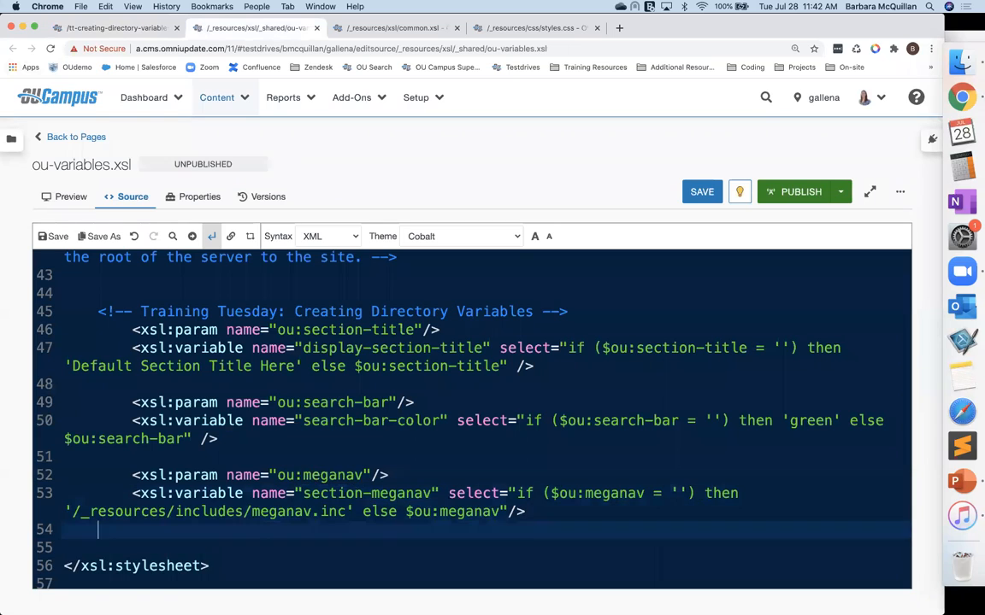
key("Return")
type("<xsl:param name=\"")
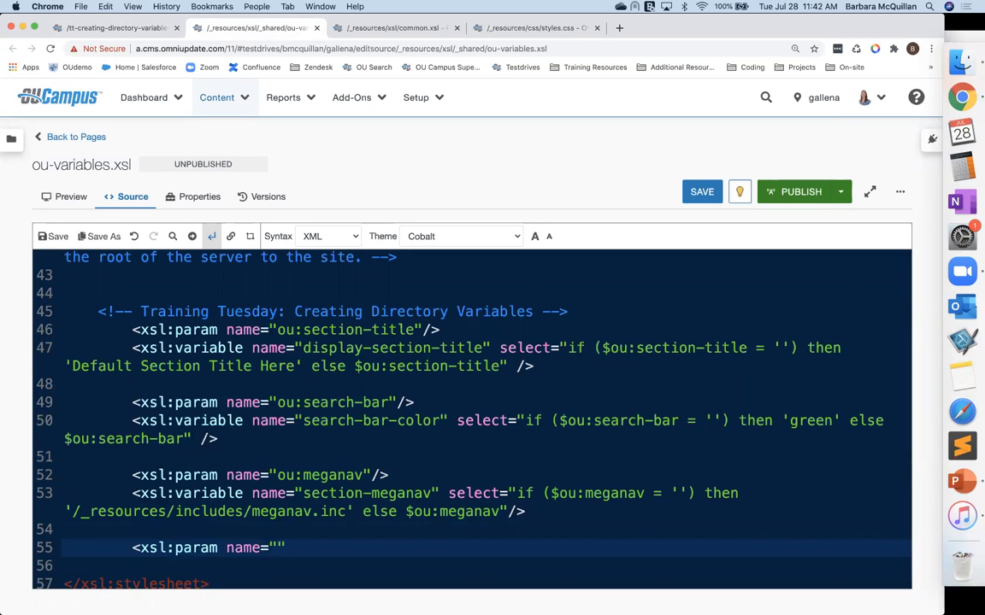
type("ou:prefooter\"/>")
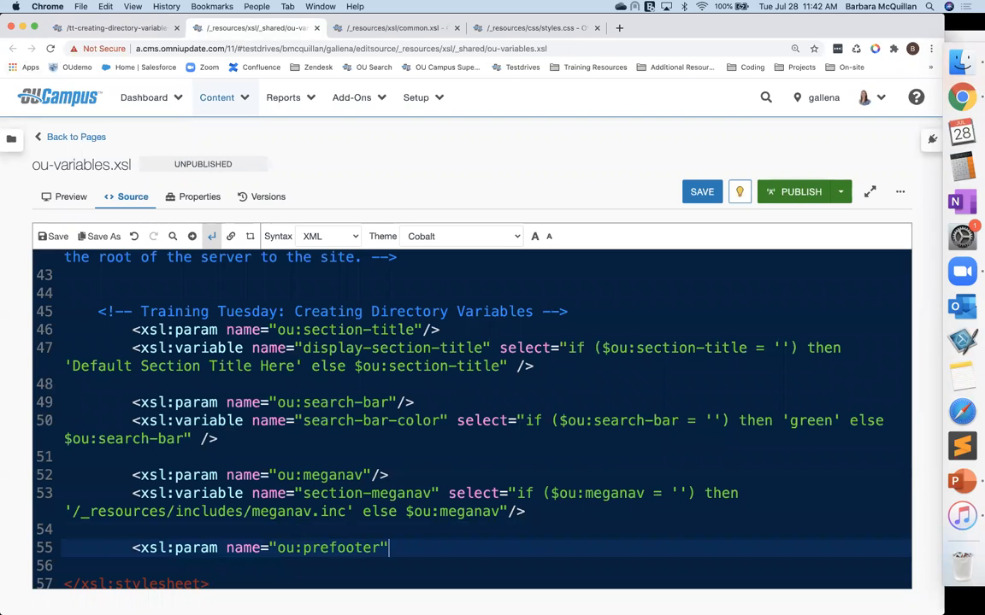
scroll(610, 530, "down", 2)
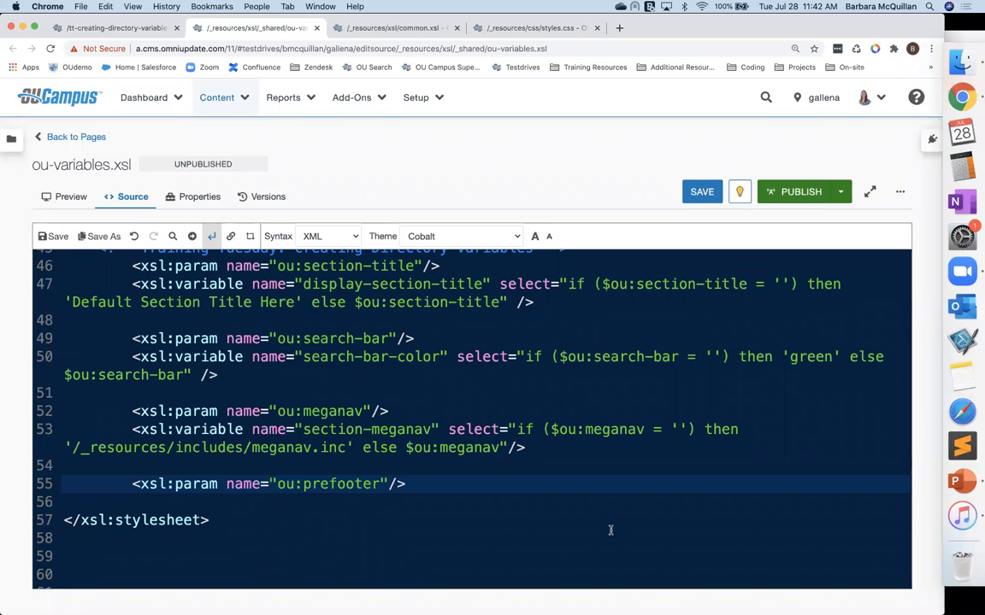
key("super+s")
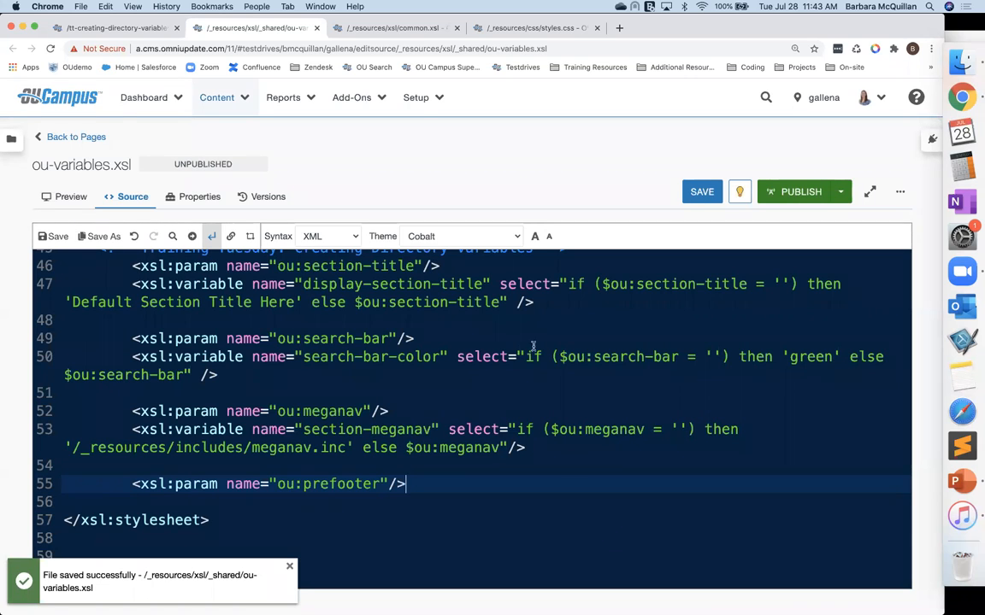
Step: In common.xsl, uncomment the prefooter section markup below the Prefooter comment
left_click(329, 29)
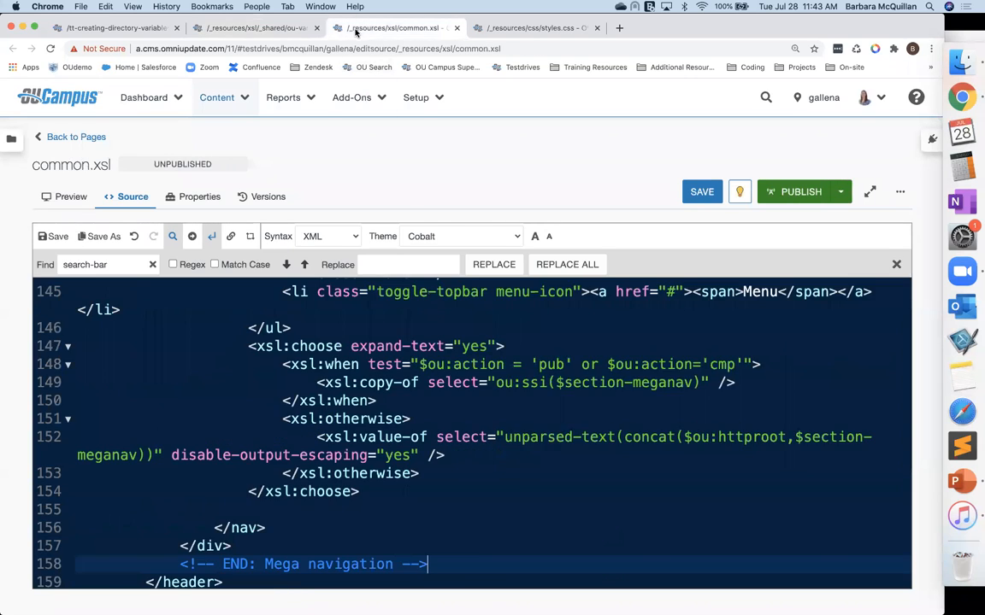
scroll(256, 478, "down", 6)
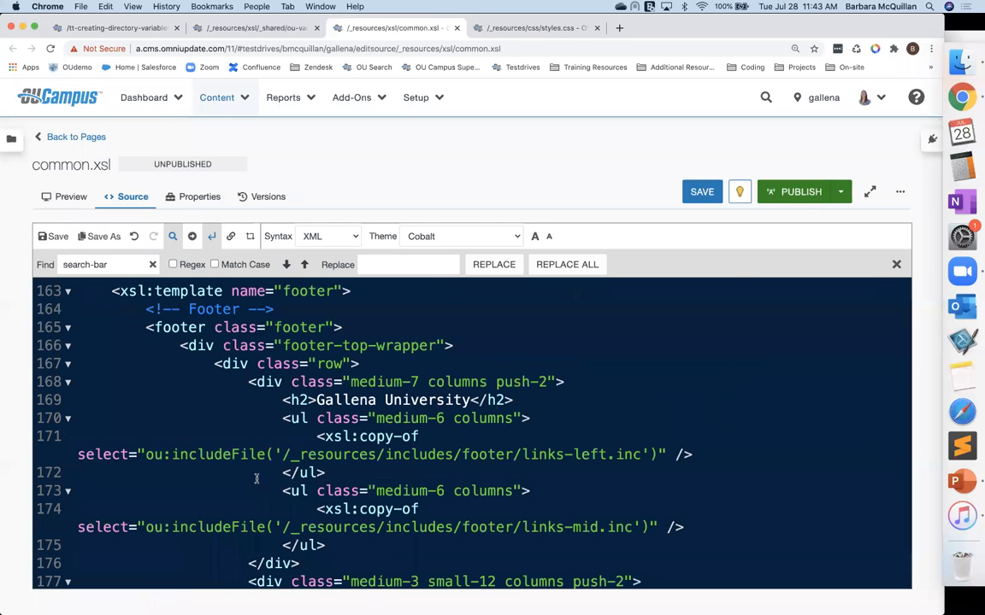
scroll(256, 478, "up", 9)
scroll(255, 479, "up", 15)
scroll(255, 479, "up", 5)
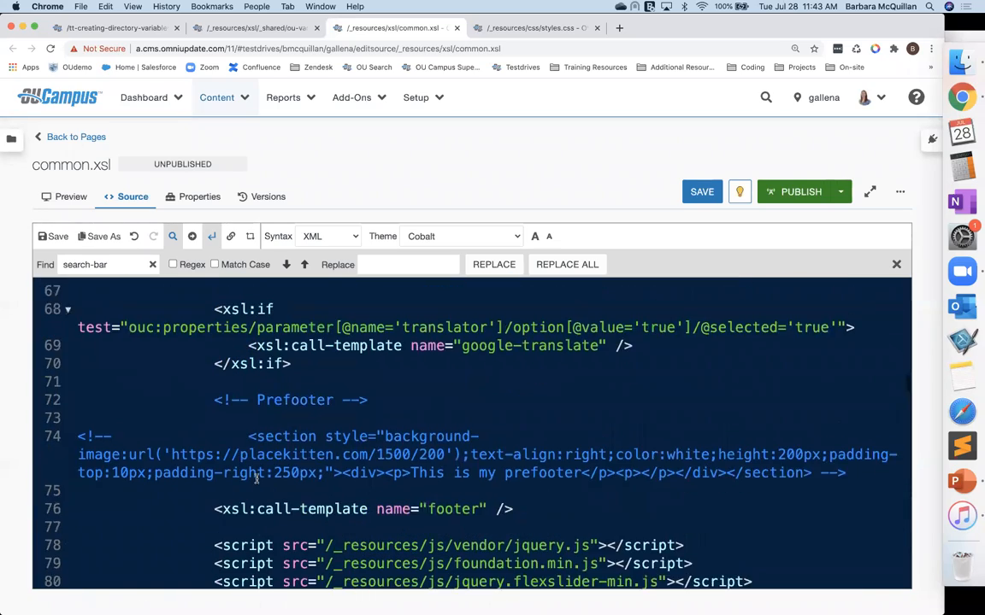
scroll(256, 478, "down", 1)
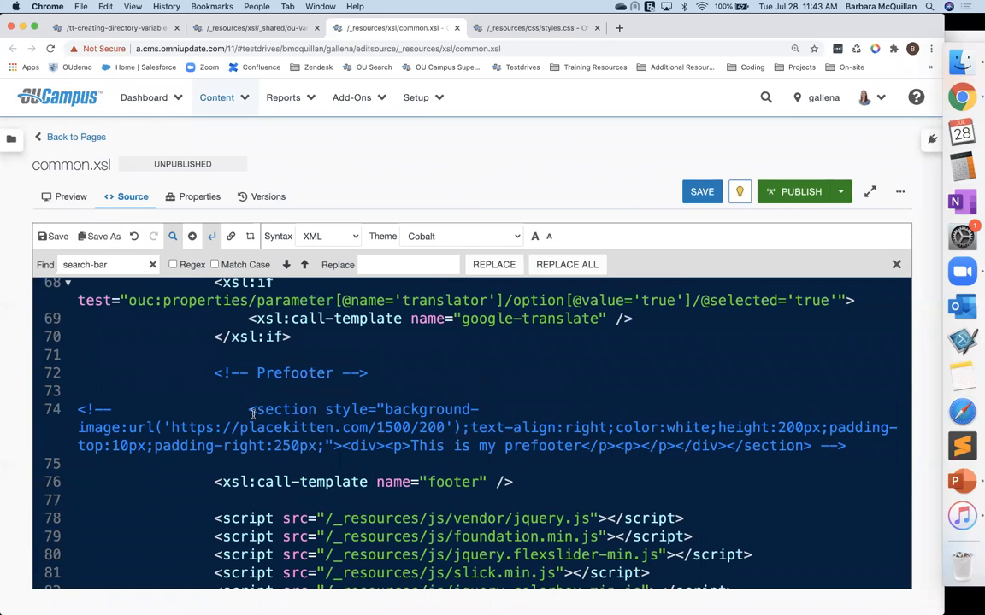
left_click_drag(250, 411, 822, 447)
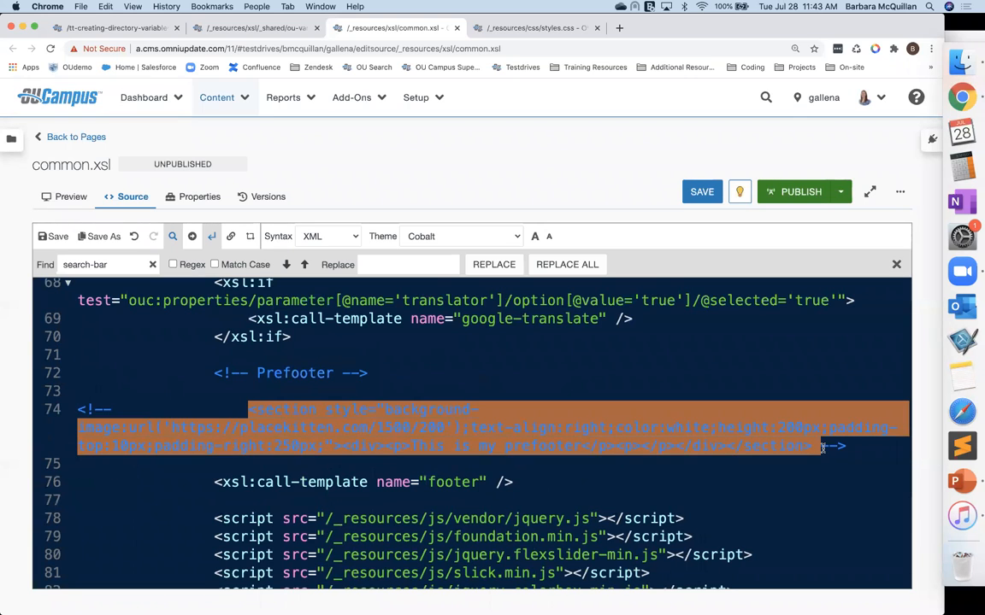
key("super+slash")
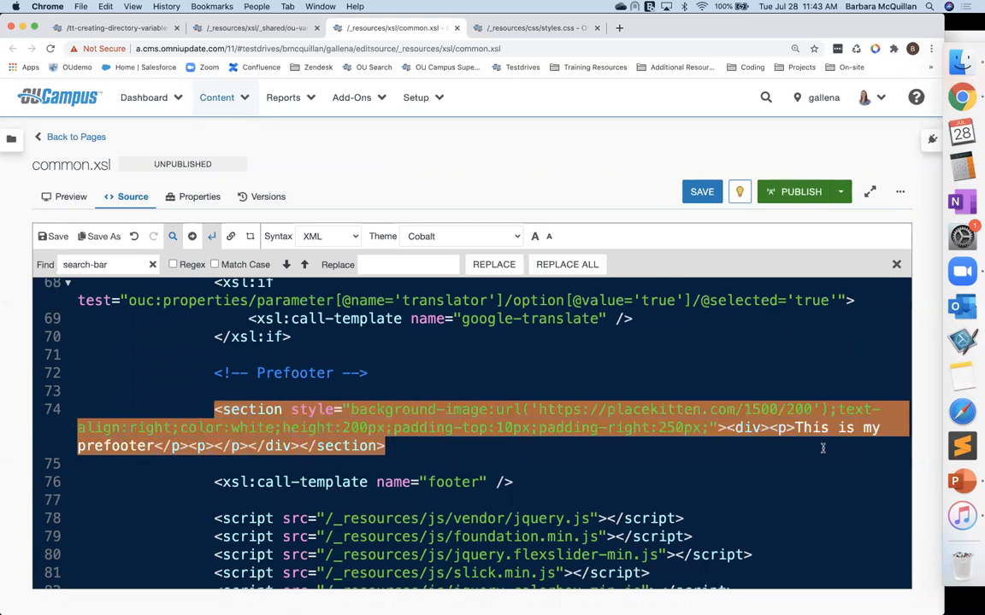
Step: Wrap the prefooter section in an <xsl:if test=""> element, moving its closing tag below the section
left_click(229, 389)
key("Tab")
key("Tab")
key("Tab")
key("Tab")
type("<x")
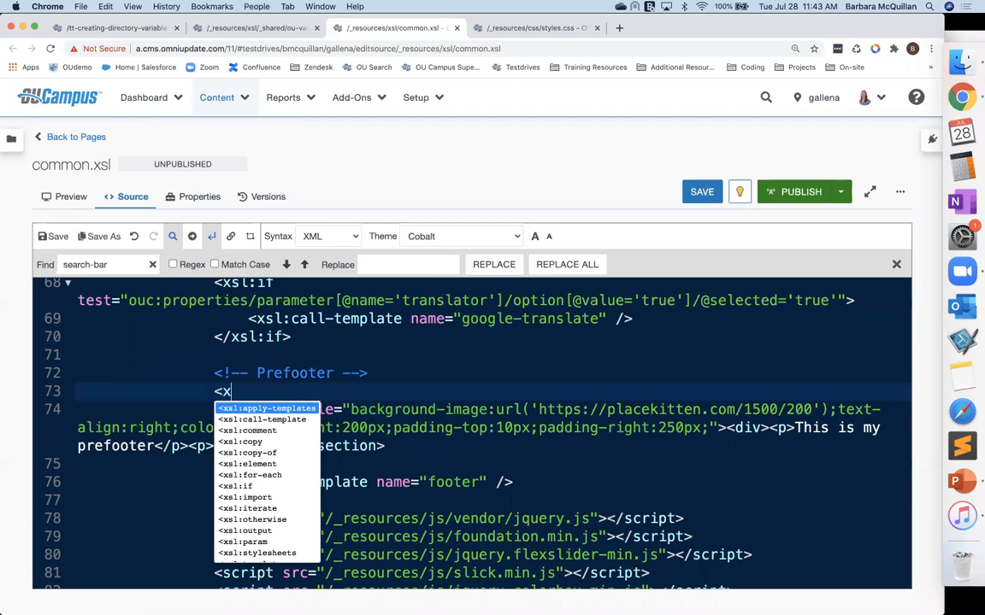
type("sl:if t")
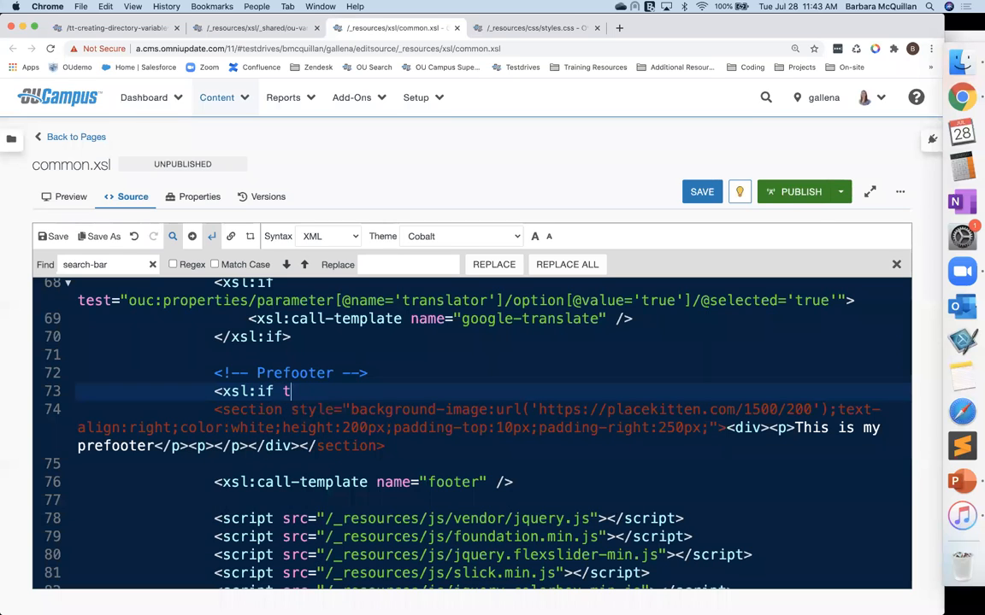
type("est=\"\">")
left_click(441, 390, "shift")
key("super+x")
left_click(238, 462)
key("Tab")
key("Tab")
key("Tab")
key("Tab")
key("super+v")
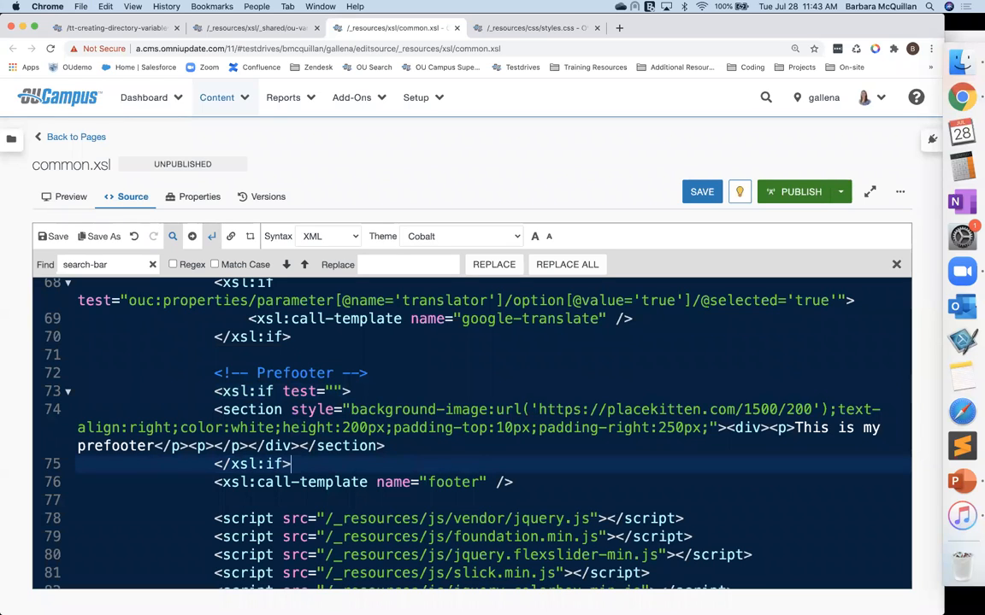
Step: Set the xsl:if test to $ou:prefooter = 'kittens' and save common.xsl
left_click(331, 390)
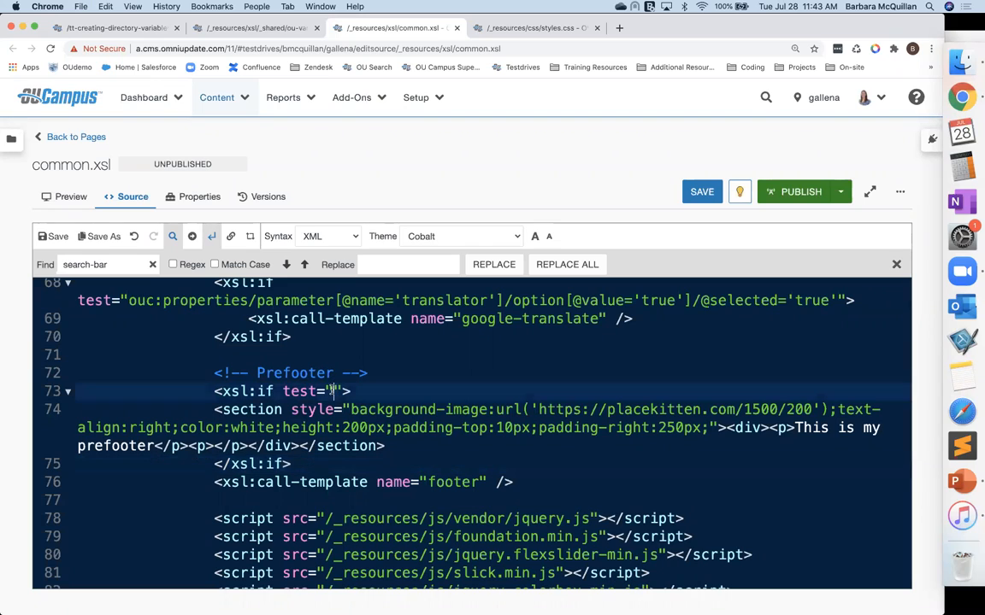
type("$")
type("ou:prefo")
type("oter ")
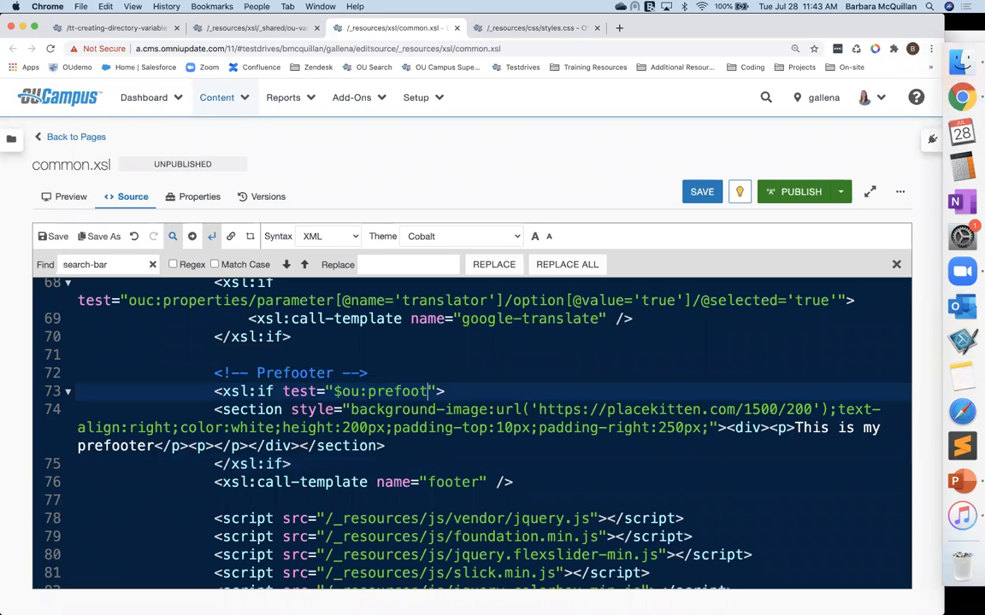
type("= '")
type("kittens")
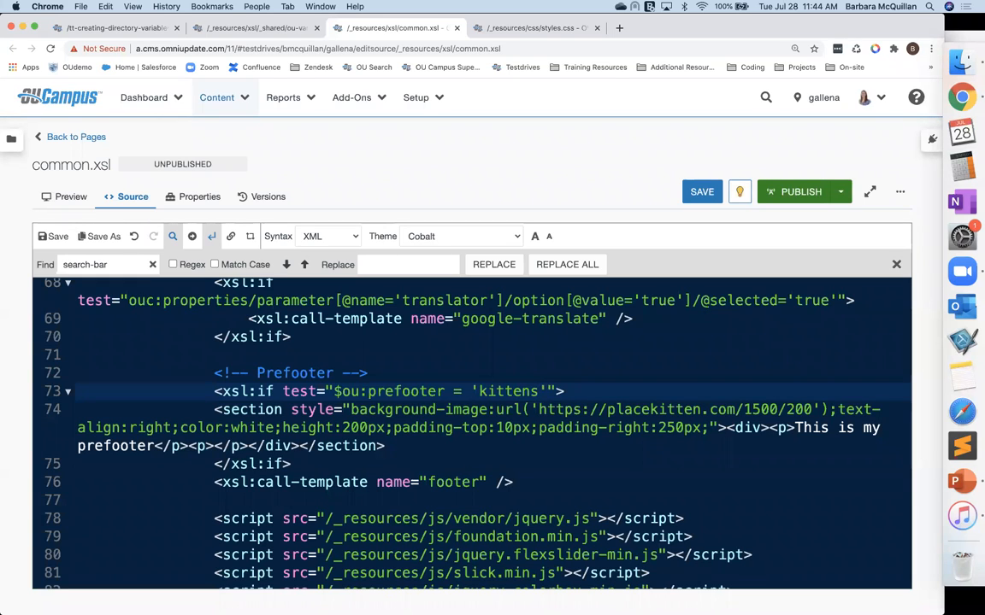
key("super+s")
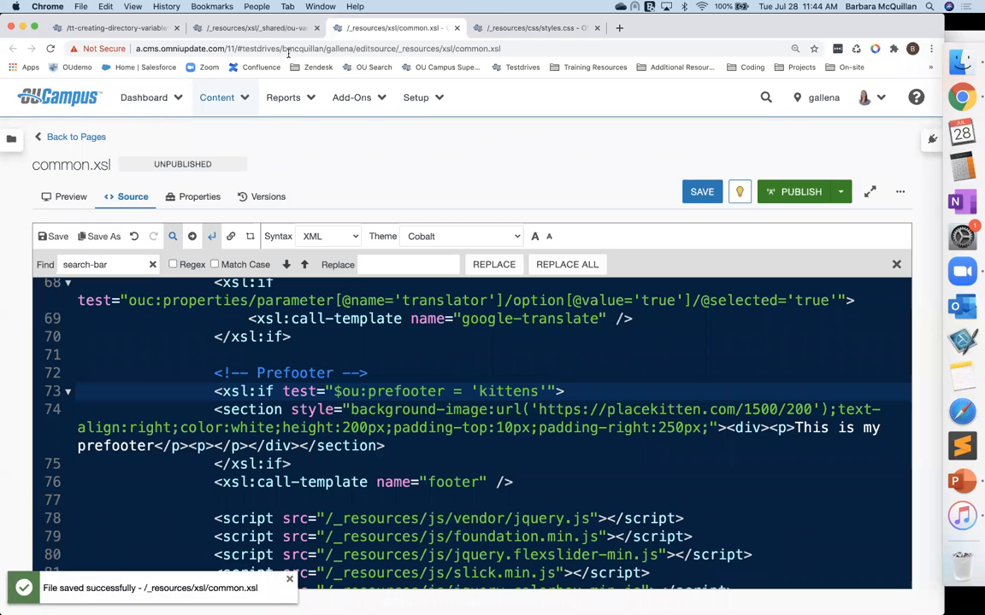
Step: Return to ou-variables.xsl and save it again
left_click(268, 29)
left_click(244, 376)
key("super+s")
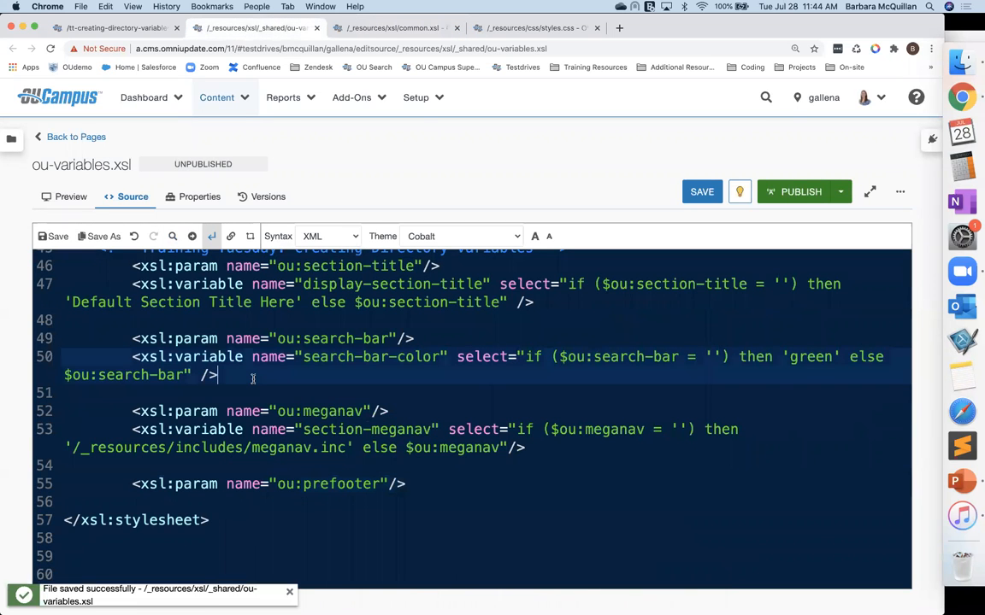
Step: Reload the index.pcf page and scroll through it to check the prefooter area
left_click(113, 27)
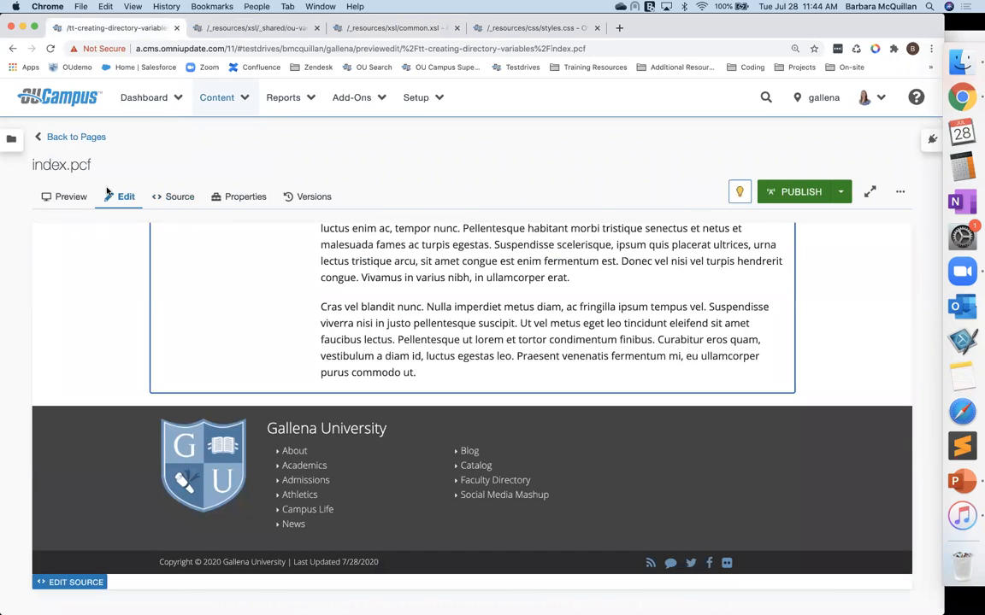
left_click(51, 49)
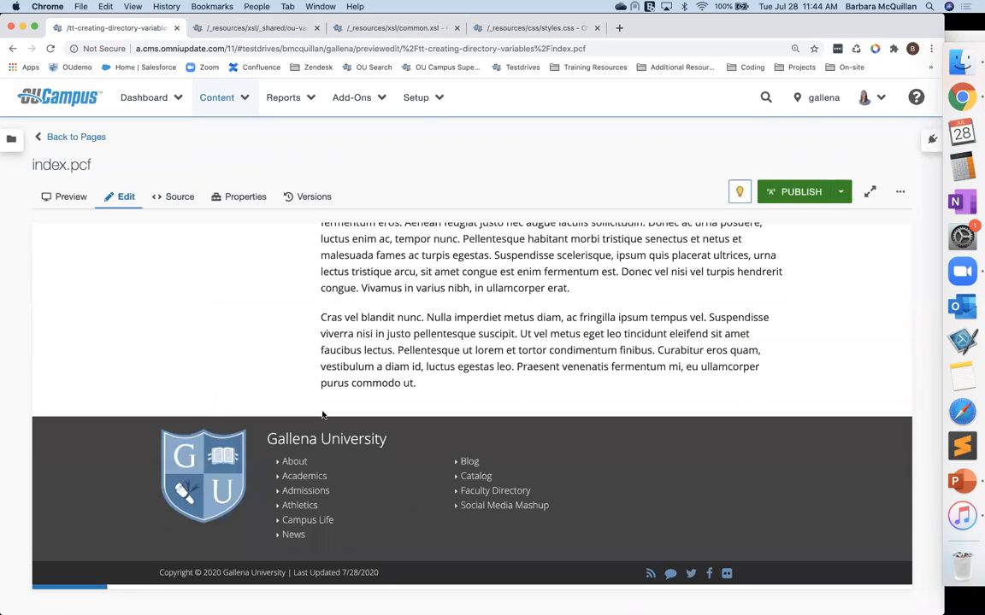
scroll(231, 401, "up", 5)
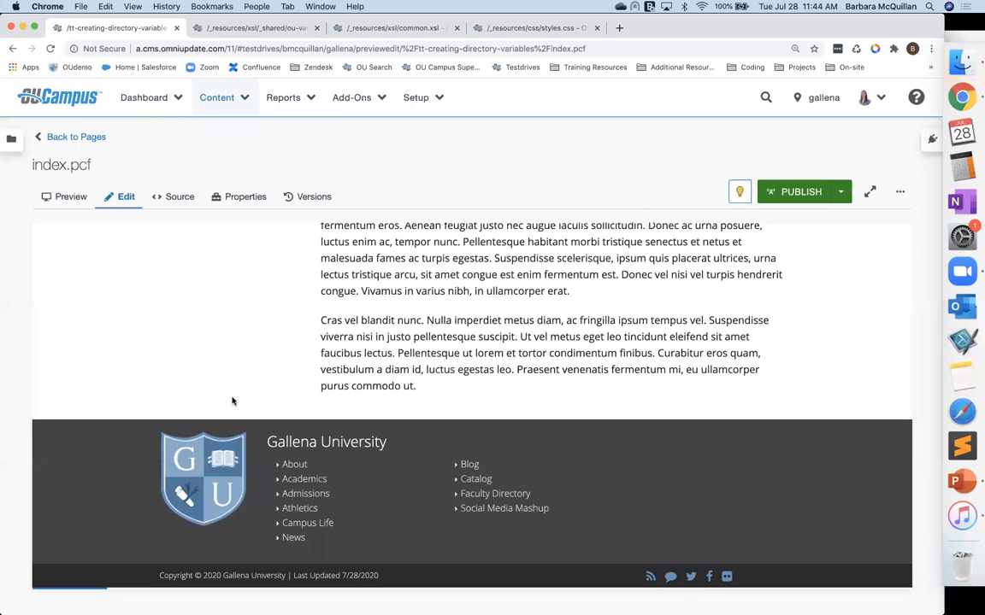
scroll(232, 401, "up", 3)
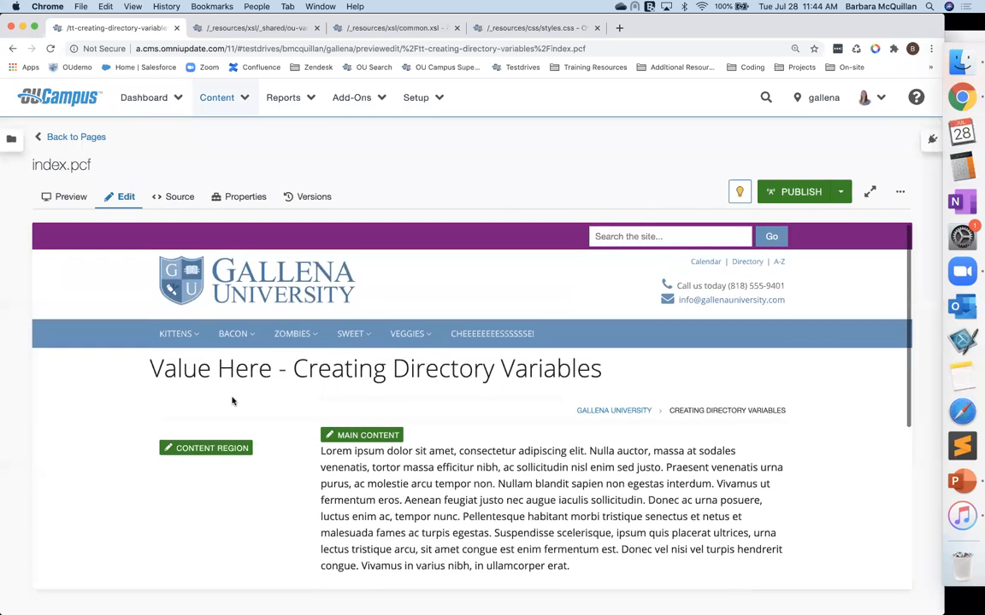
scroll(231, 401, "down", 2)
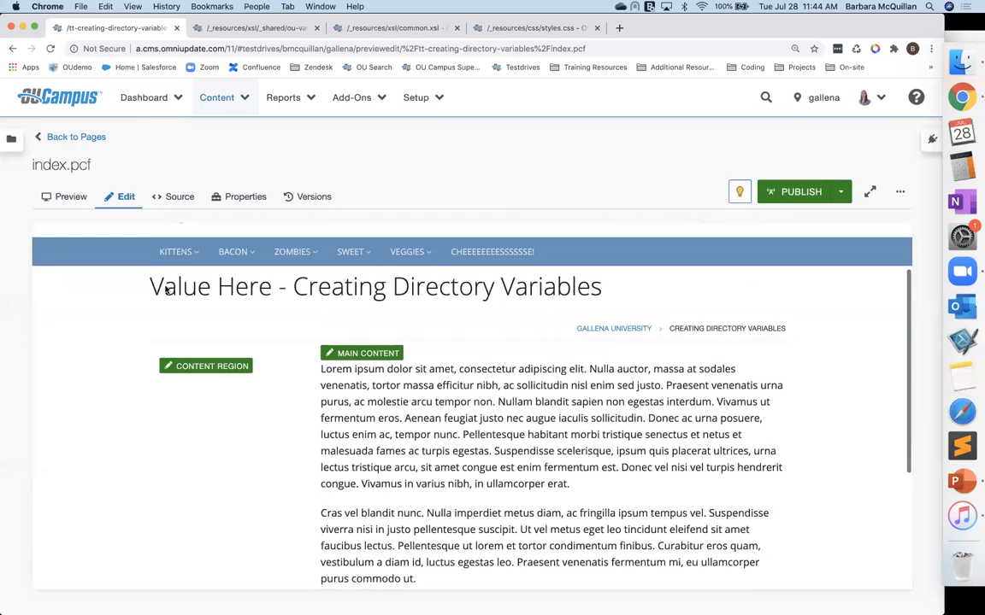
Step: Go back to the folder's pages and open its access settings to review the directory variables
left_click(73, 138)
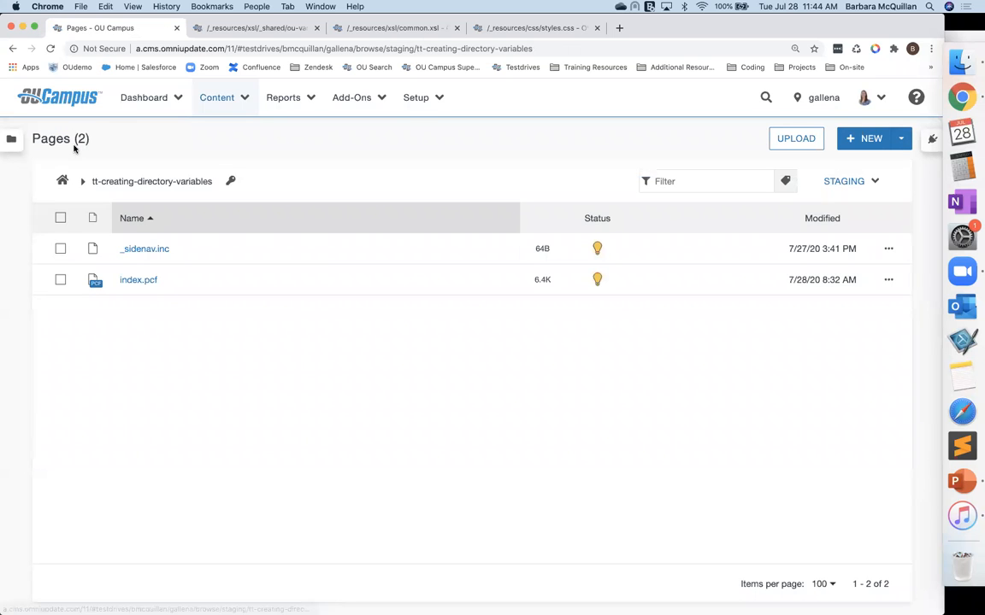
left_click(230, 182)
scroll(325, 385, "down", 10)
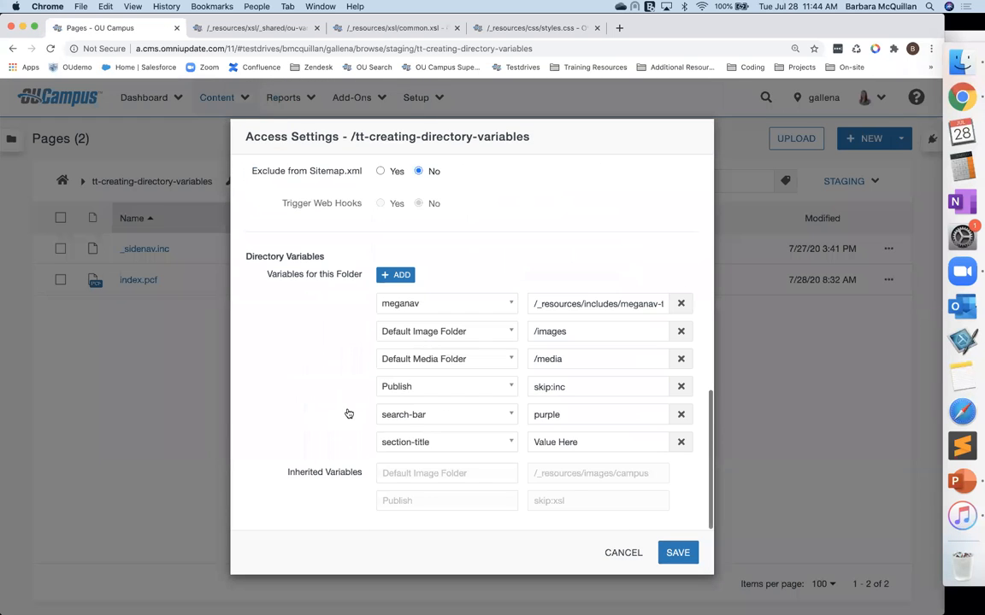
Step: Add a new directory variable named prefooter with the value kittens, copying the name from ou-variables.xsl, and save the access settings
left_click(399, 276)
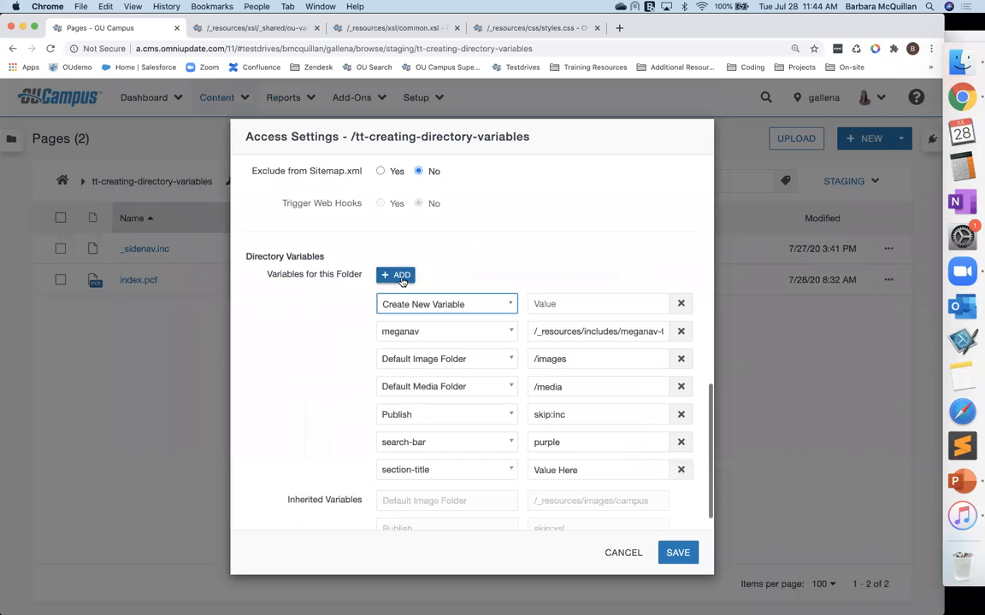
left_click(229, 29)
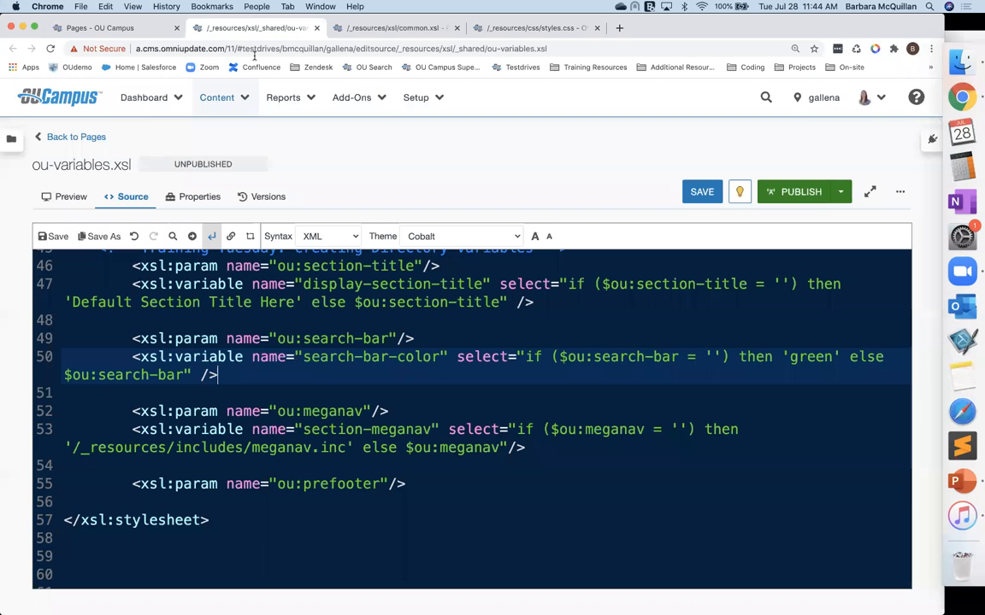
double_click(332, 483)
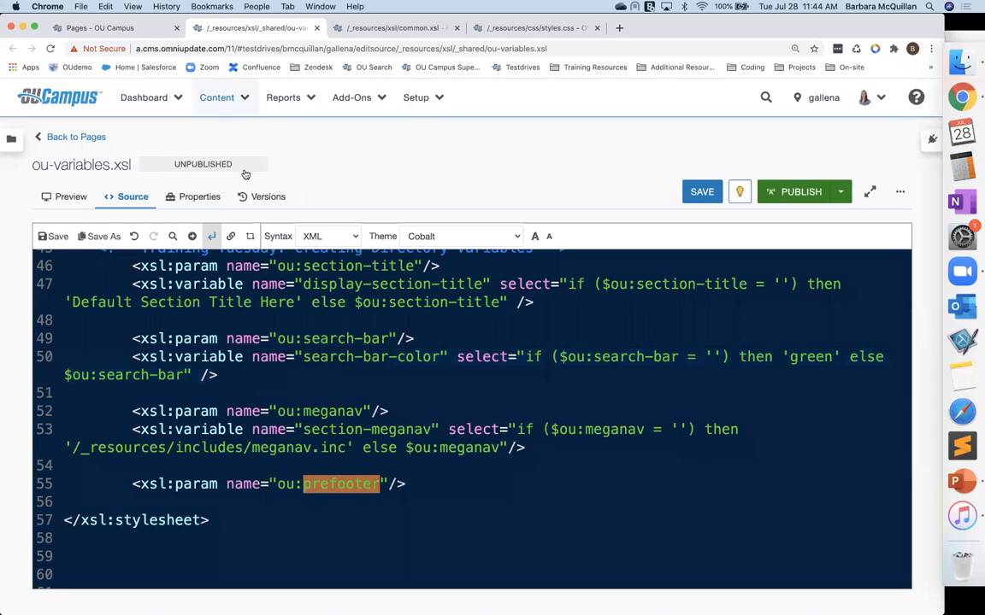
left_click(98, 31)
key("super+v")
key("Return")
key("Tab")
type("kittens")
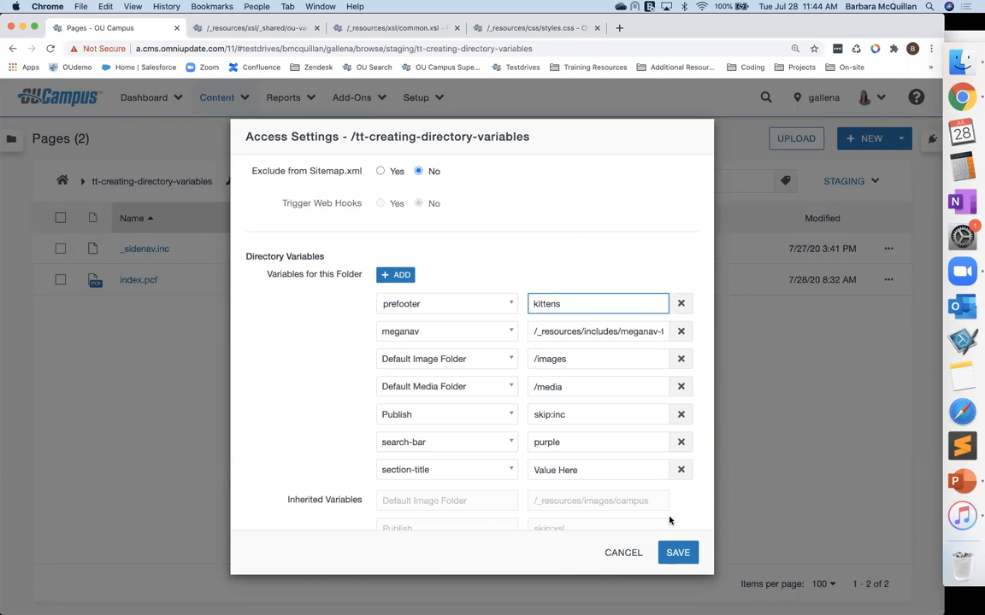
left_click(678, 553)
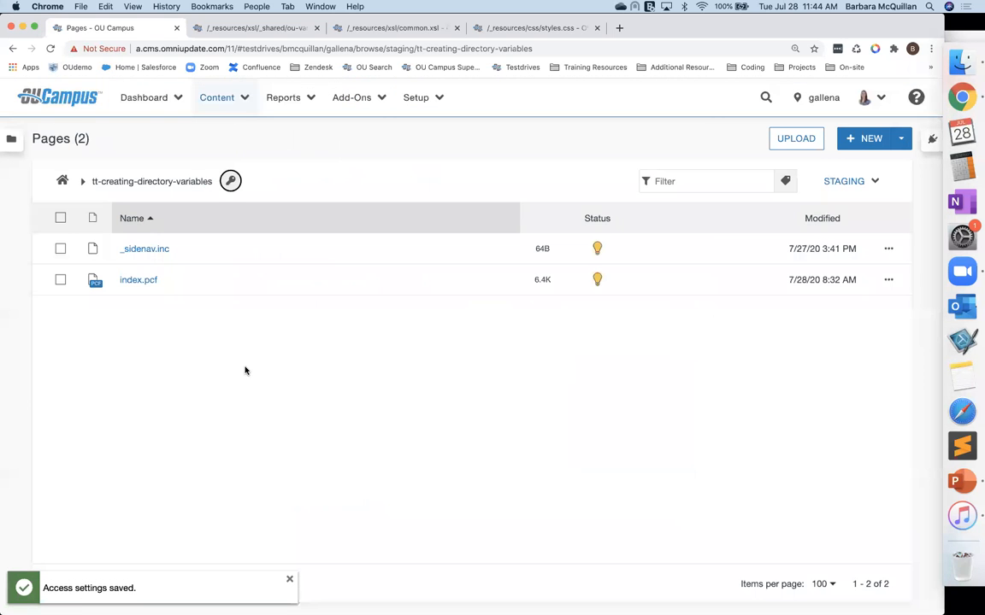
Step: Open index.pcf and scroll through the page to check the prefooter area
left_click(130, 282)
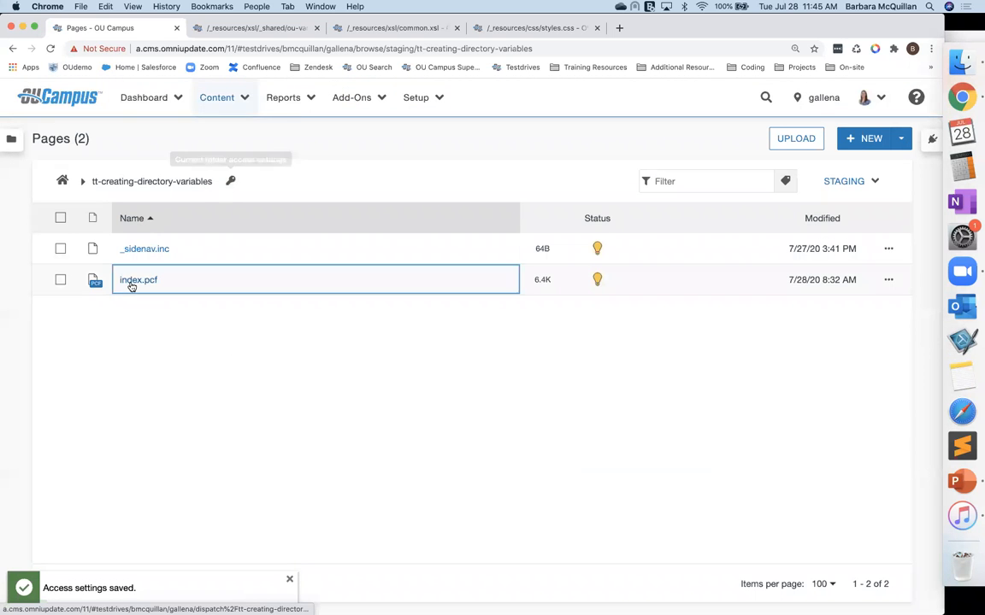
scroll(126, 413, "down", 5)
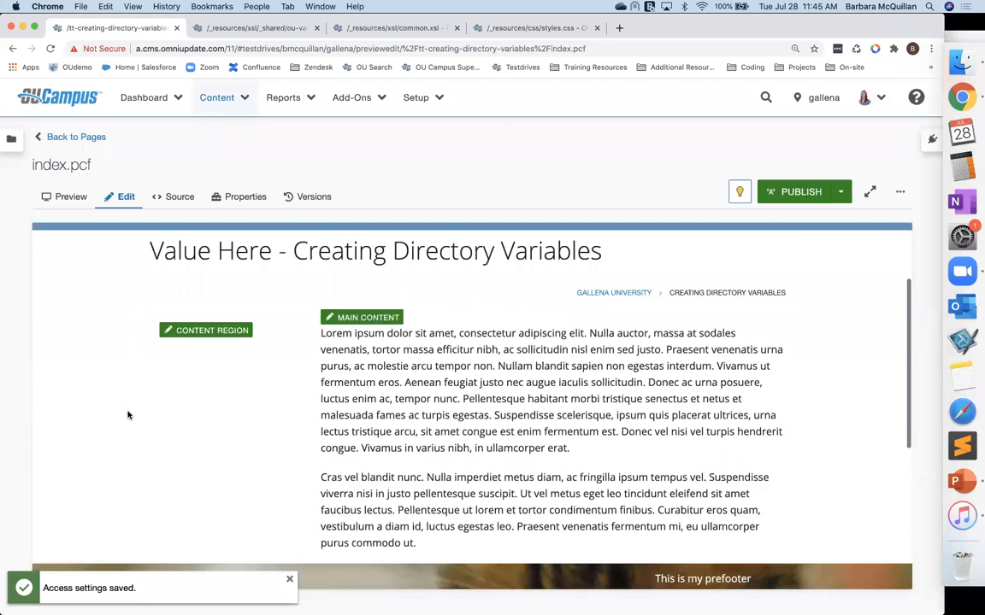
scroll(128, 416, "down", 2)
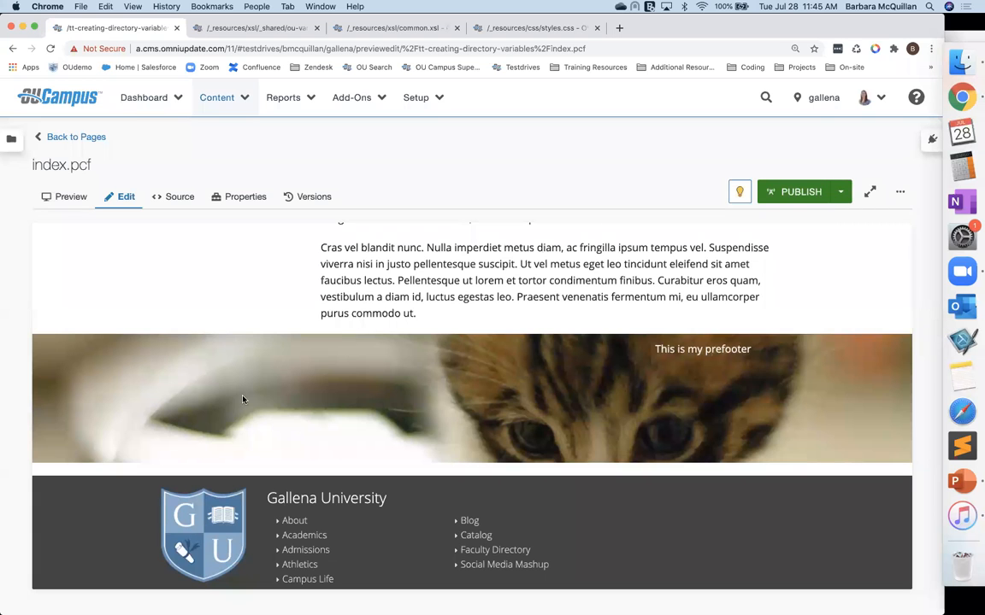
scroll(199, 377, "up", 2)
scroll(199, 377, "up", 10)
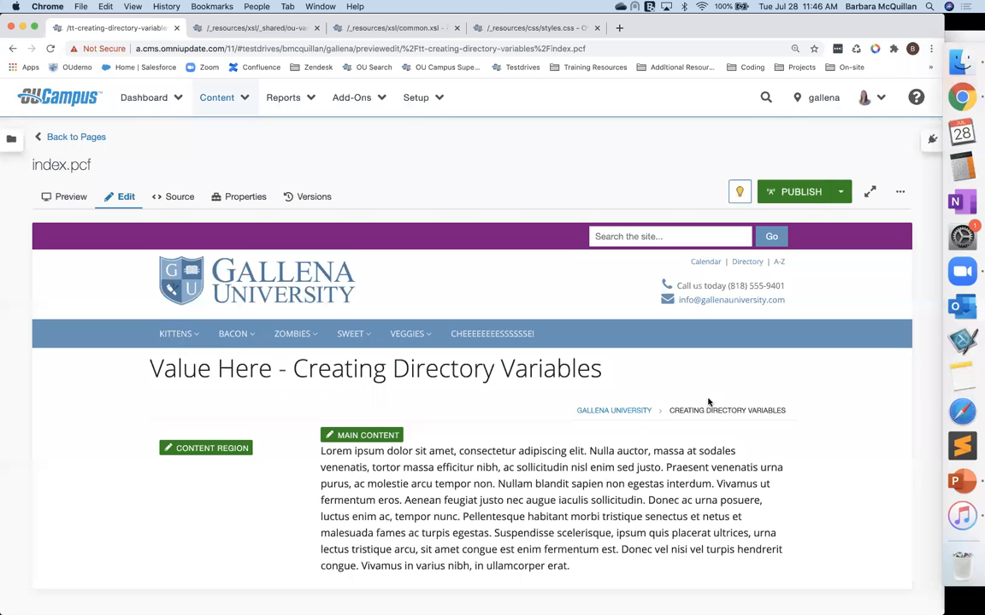
Step: Reopen the folder's access settings, set the search-bar variable to #c7c7c7 and save
left_click(76, 138)
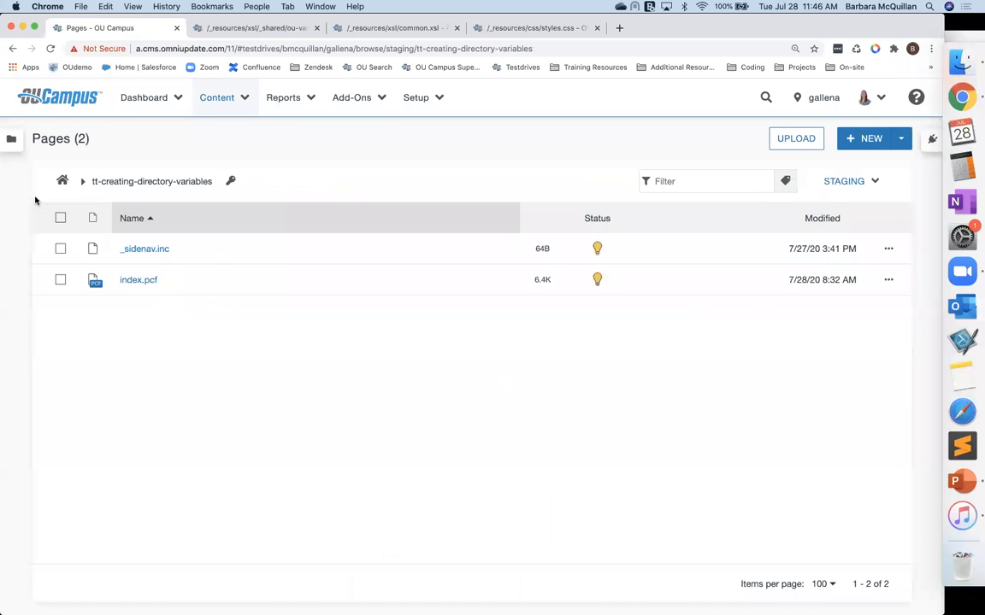
left_click(230, 181)
scroll(325, 376, "down", 10)
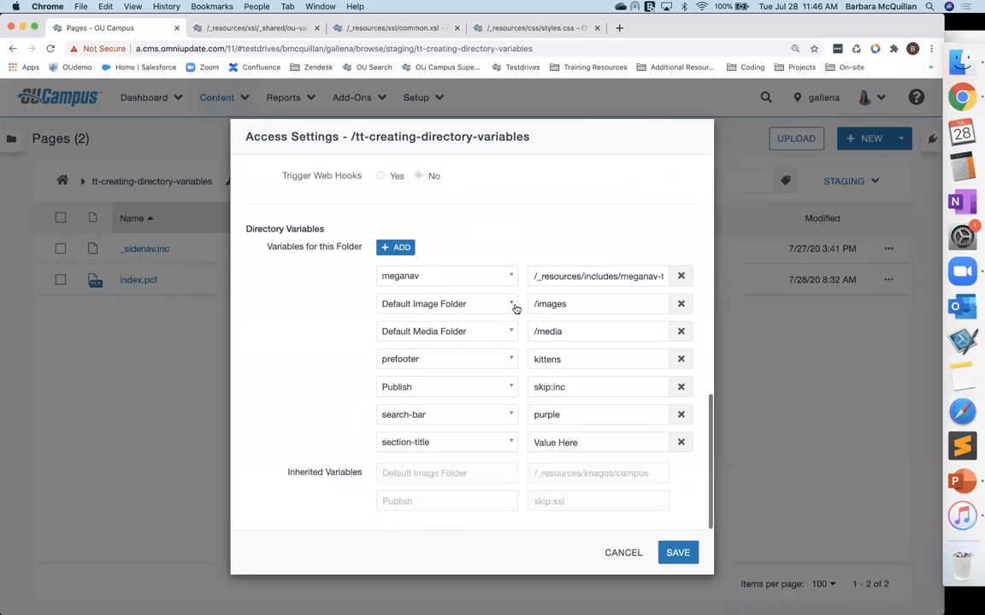
double_click(556, 415)
type("#c7c7c7")
left_click(677, 553)
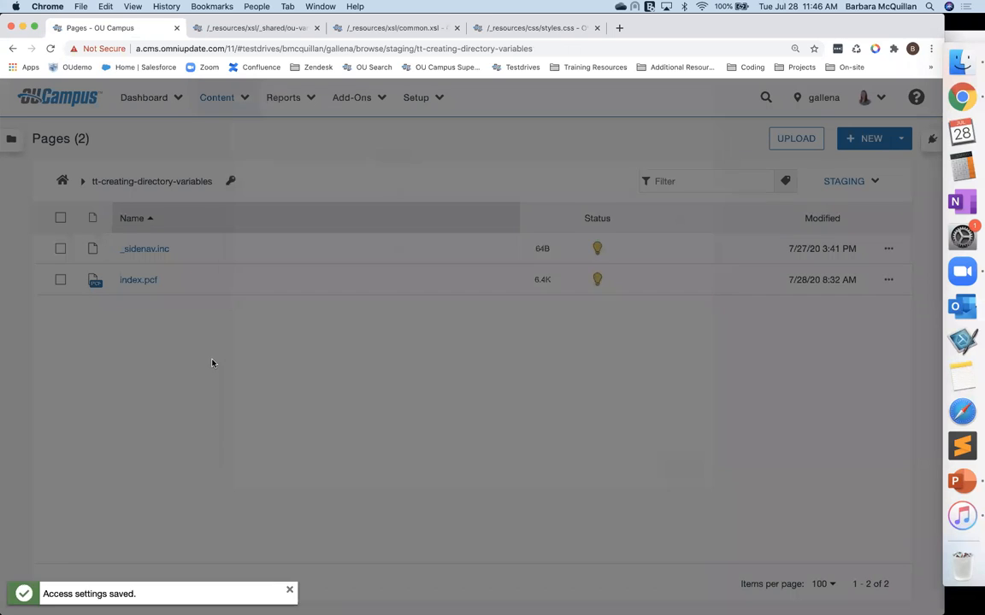
Step: Open index.pcf to check the search bar colour and return to the pages list
left_click(138, 281)
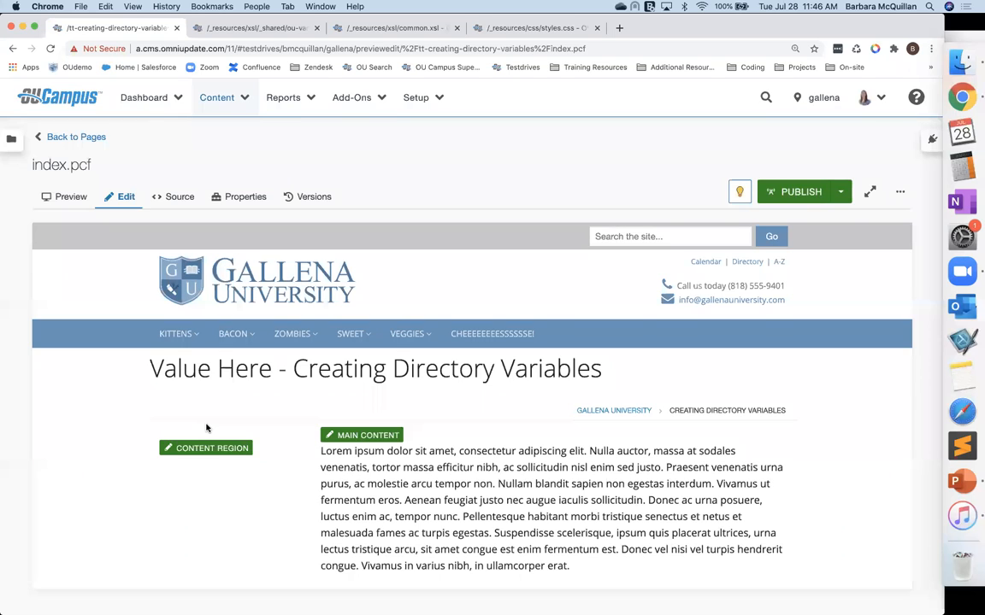
left_click(73, 136)
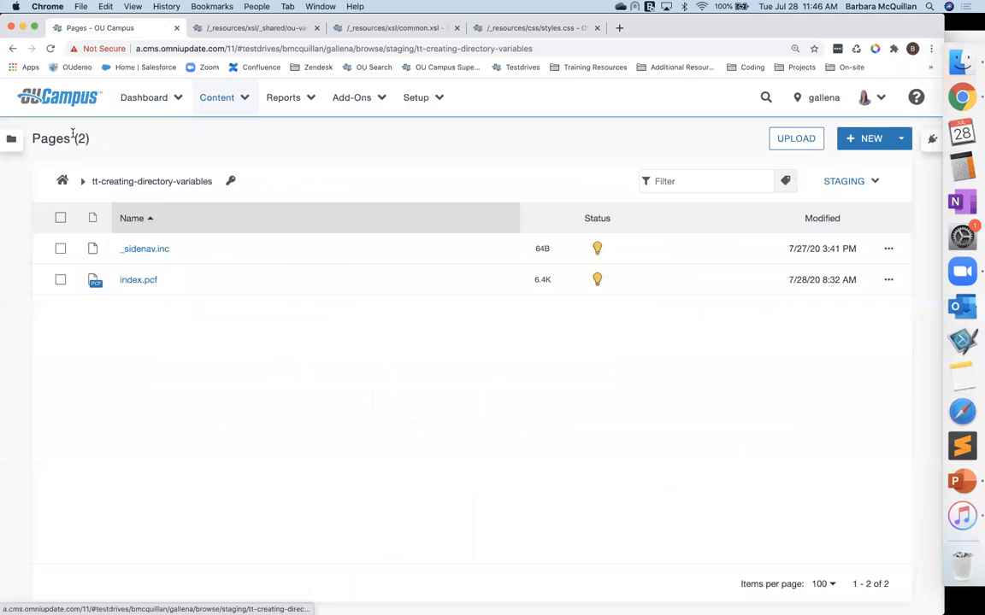
Step: Reopen the folder's access settings to review the search-bar value, then cancel
left_click(230, 182)
scroll(450, 408, "down", 10)
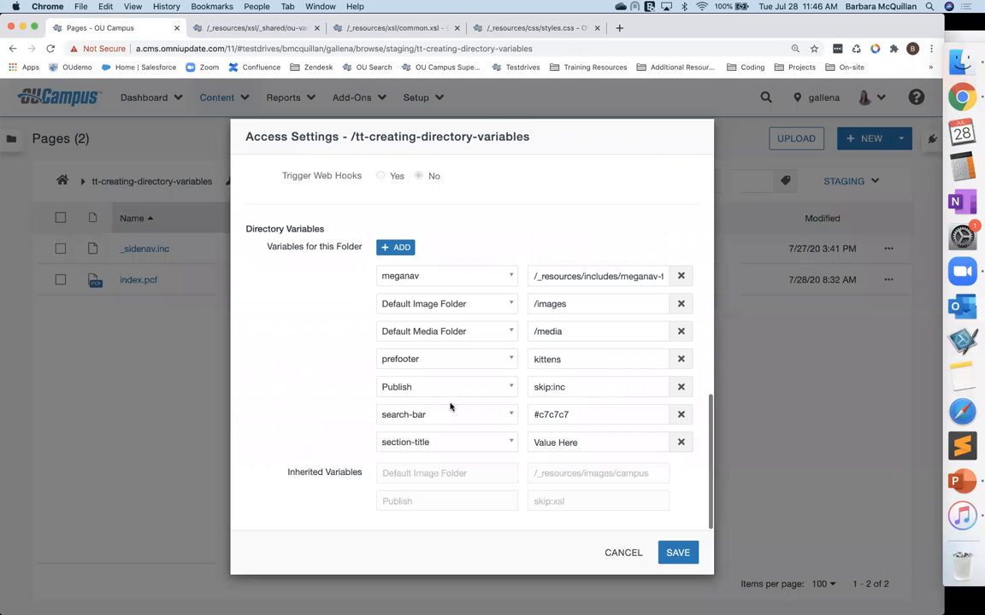
left_click(531, 415)
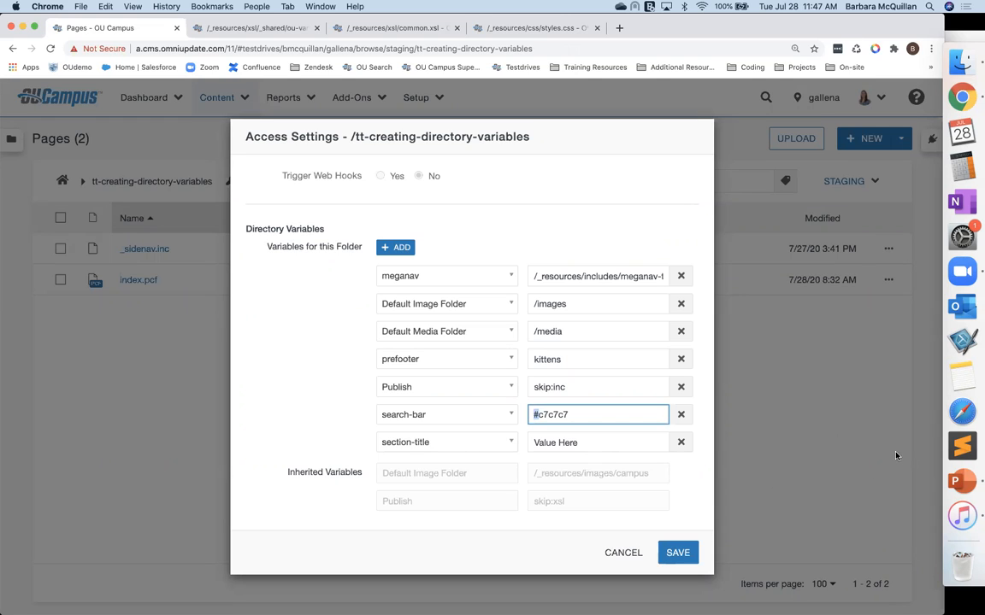
left_click(475, 560)
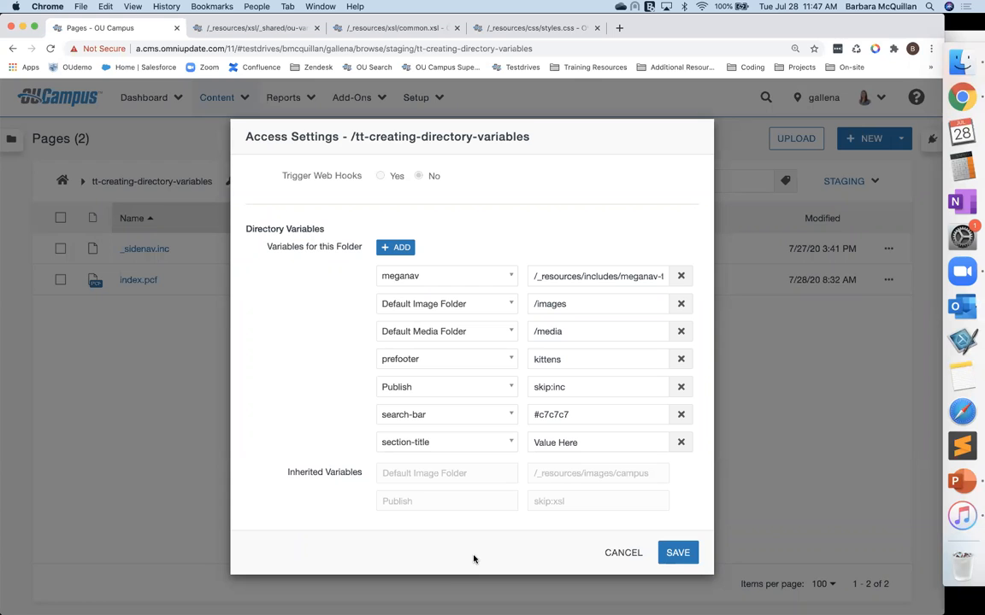
left_click(627, 557)
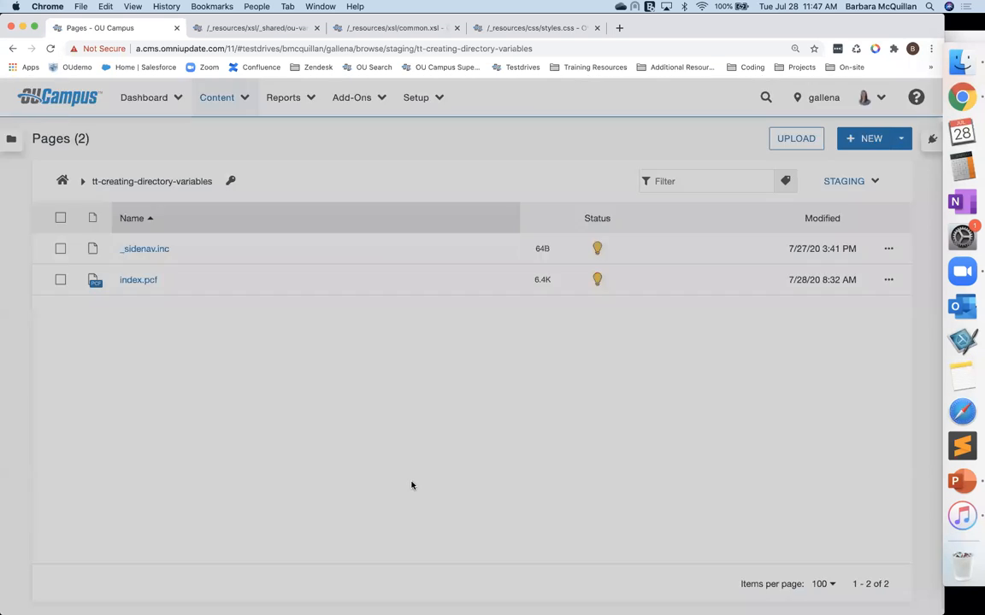
Step: Open the Fancy Image component, check it out, and show its form elements
left_click(205, 94)
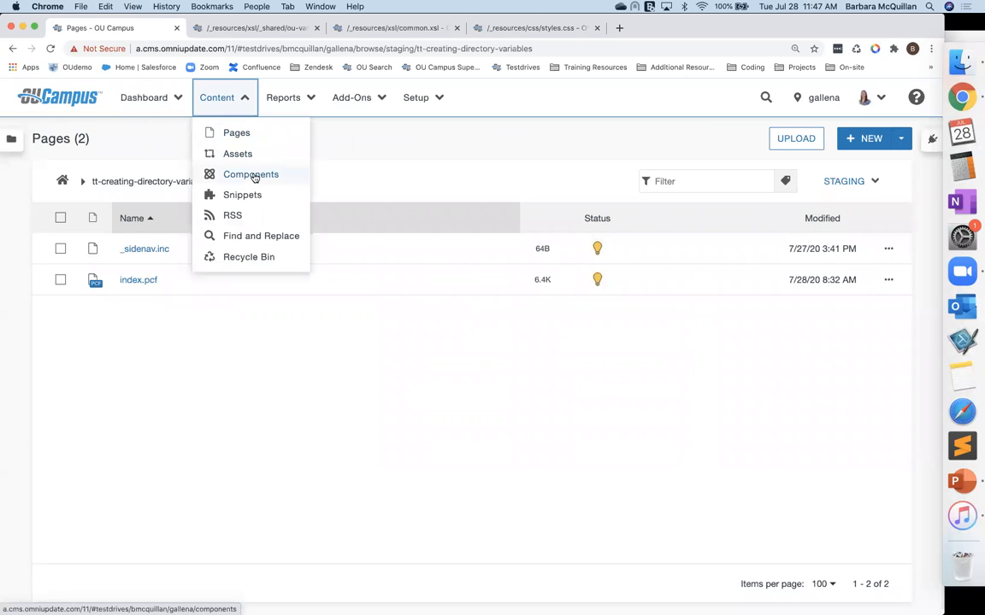
left_click(254, 177)
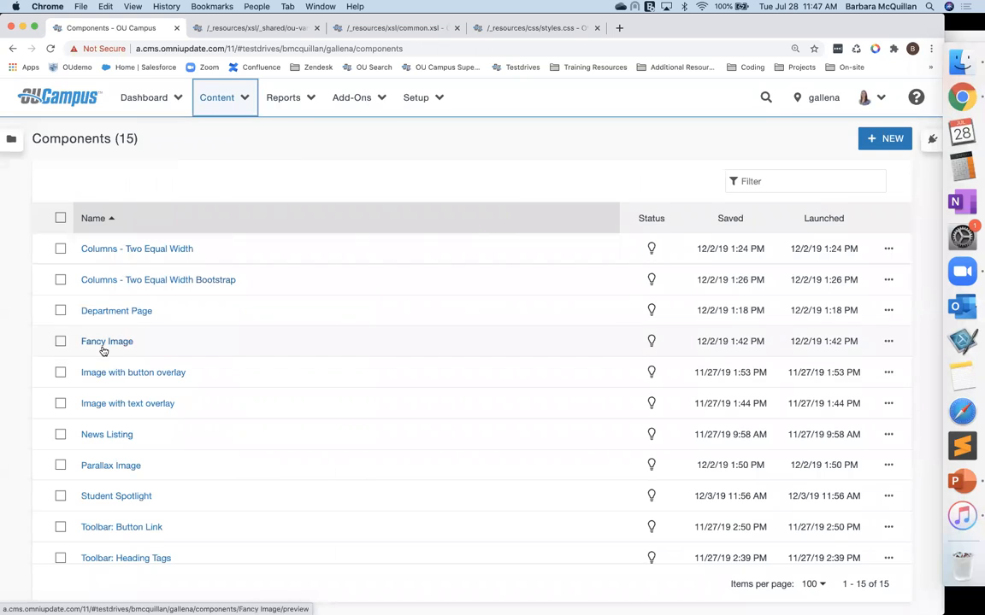
left_click(103, 344)
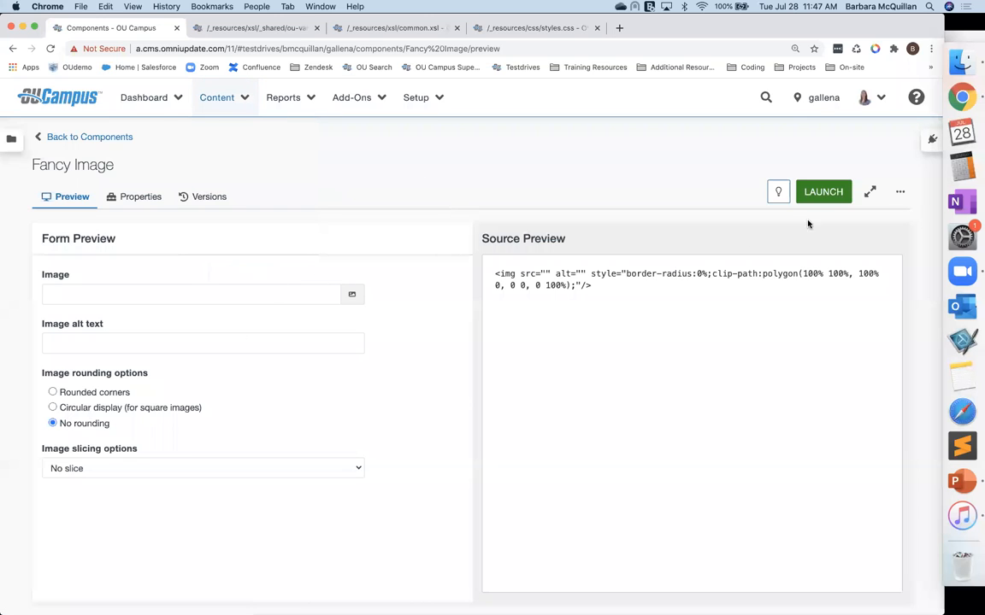
left_click(778, 193)
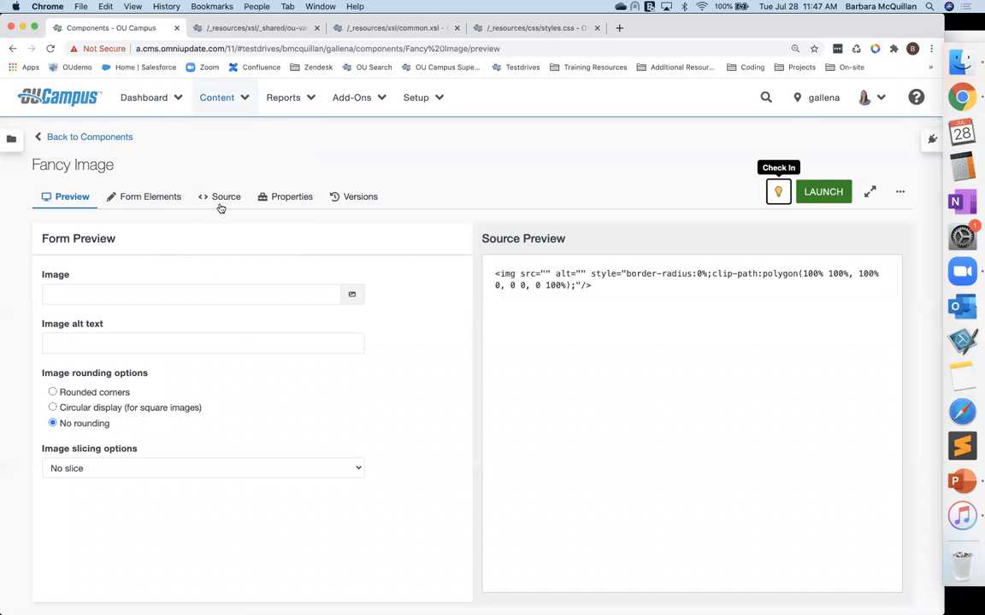
left_click(150, 200)
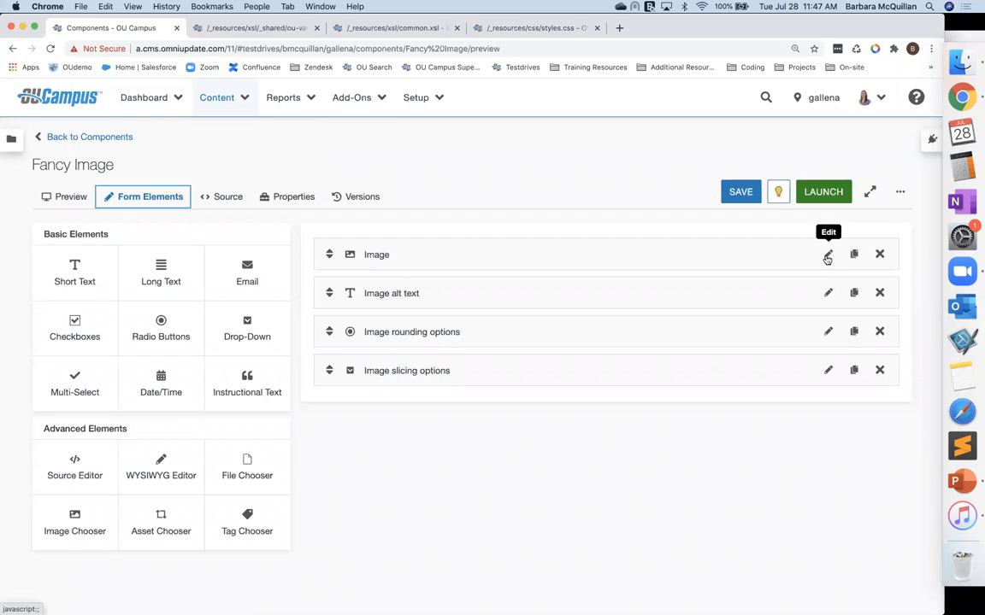
Step: Inspect the Image element's advanced settings, including its starting location, and cancel
left_click(827, 256)
left_click(326, 224)
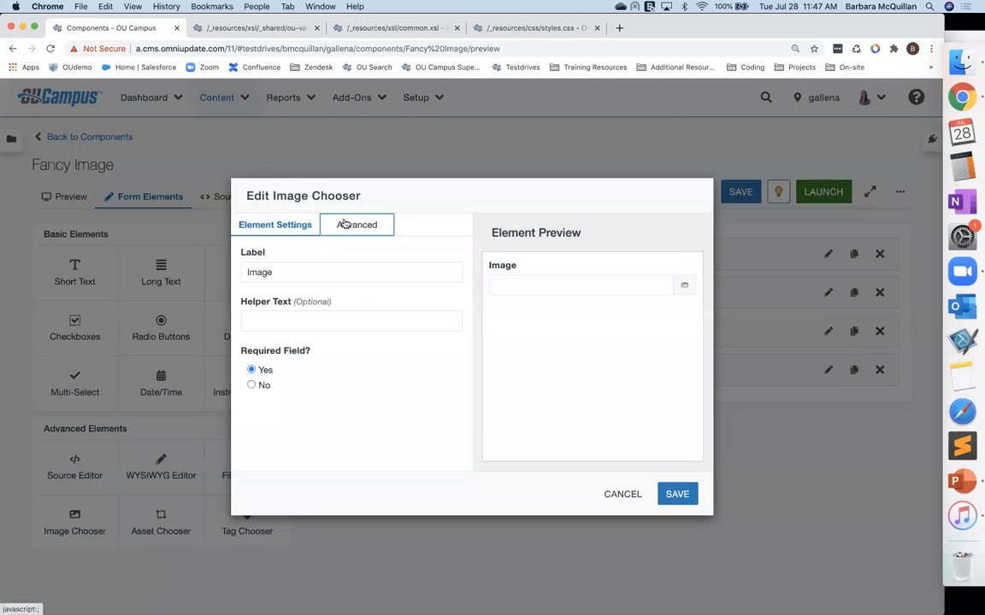
left_click(311, 272)
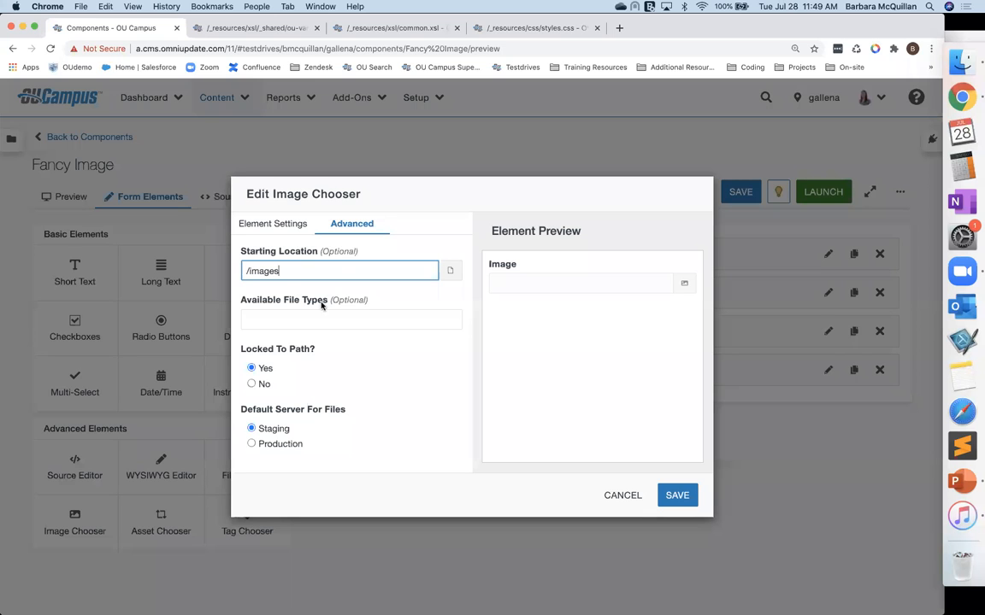
left_click(624, 495)
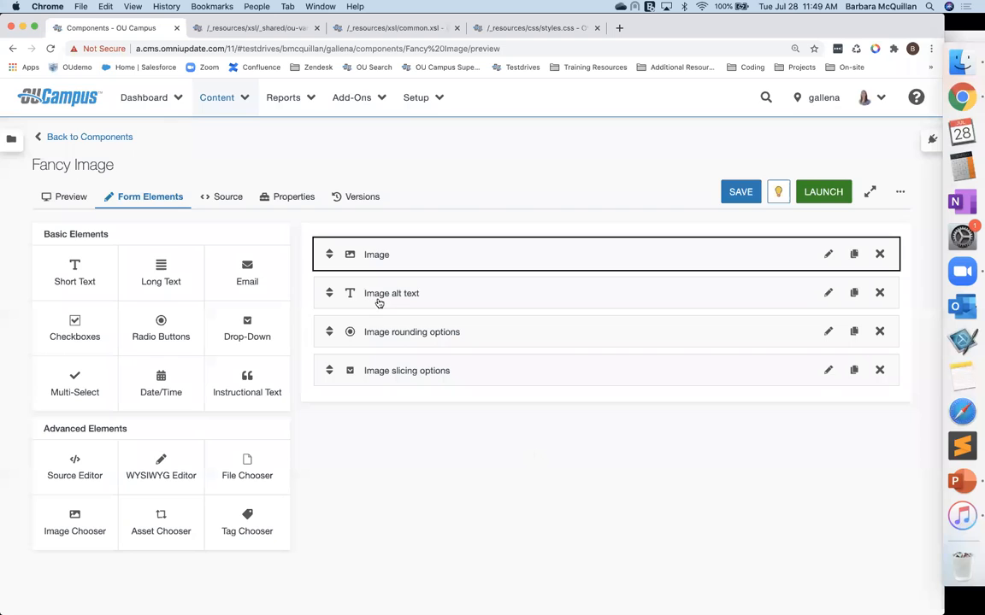
Step: Inspect the Image alt text element's settings and cancel
left_click(403, 298)
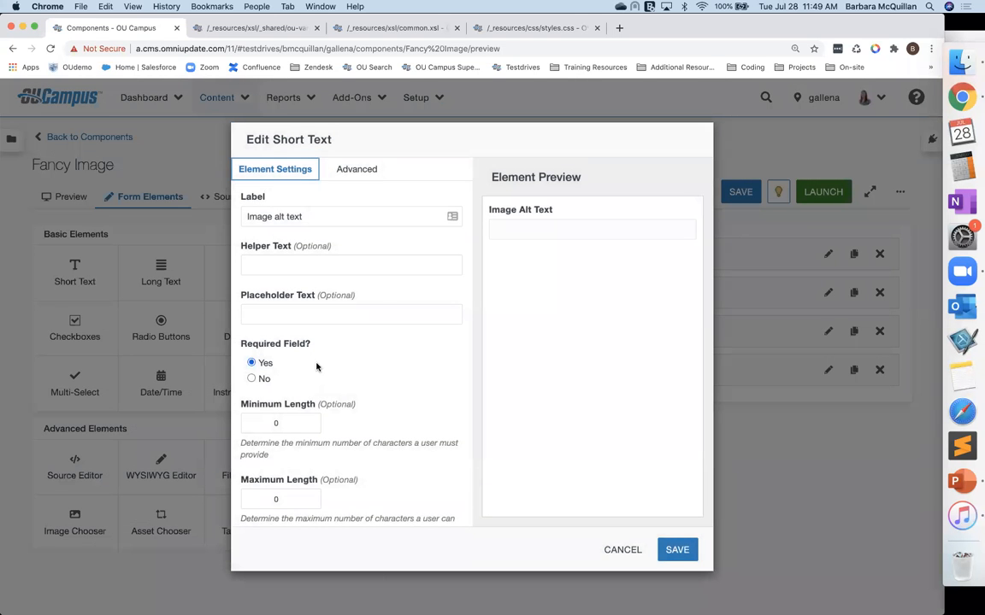
left_click(279, 315)
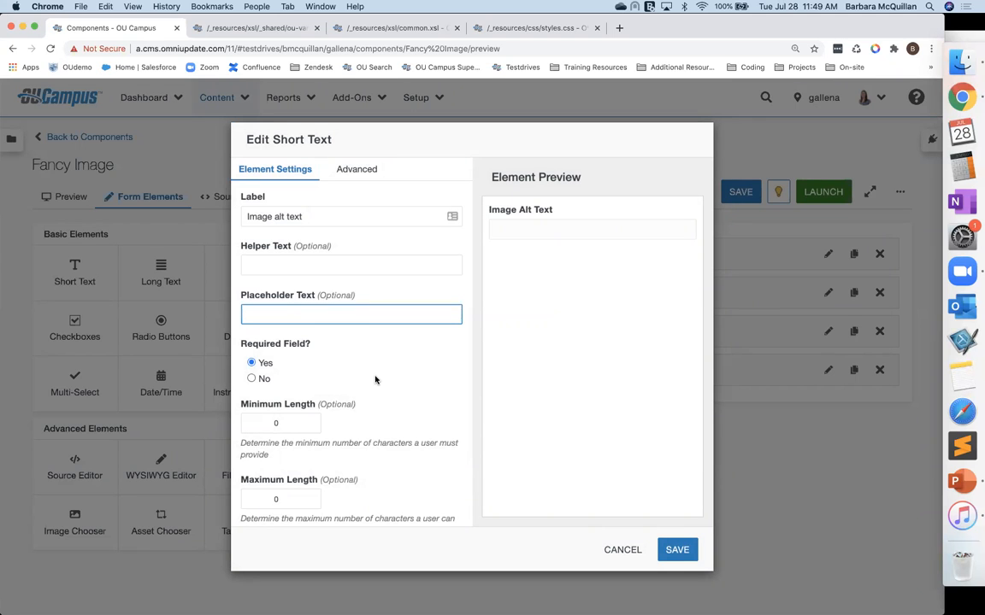
left_click(625, 549)
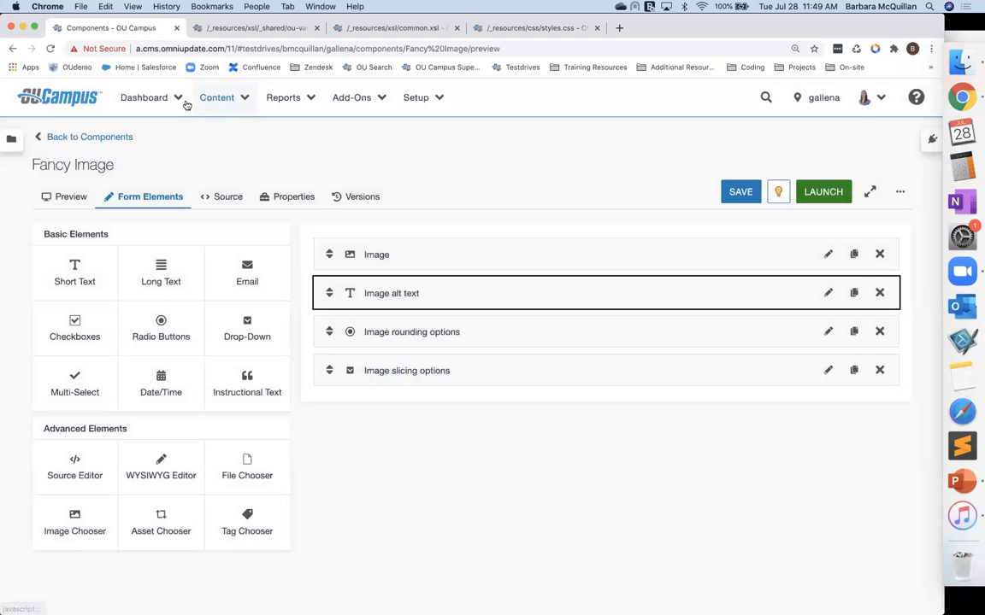
Step: Open the tt-creating-directory-variables folder's access settings, add a variable row to browse the available variable choices, then cancel
left_click(239, 100)
left_click(238, 133)
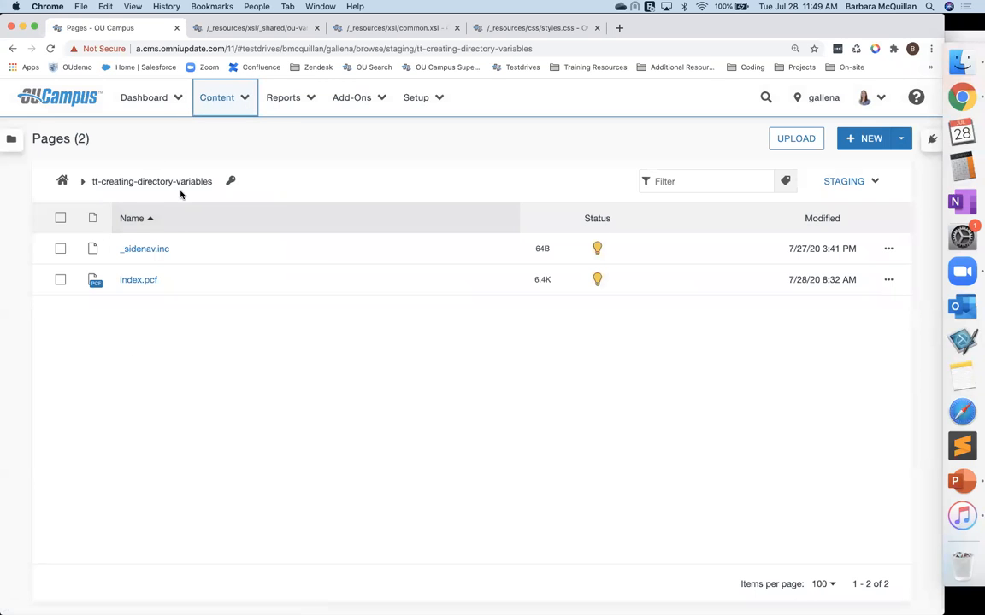
left_click(231, 182)
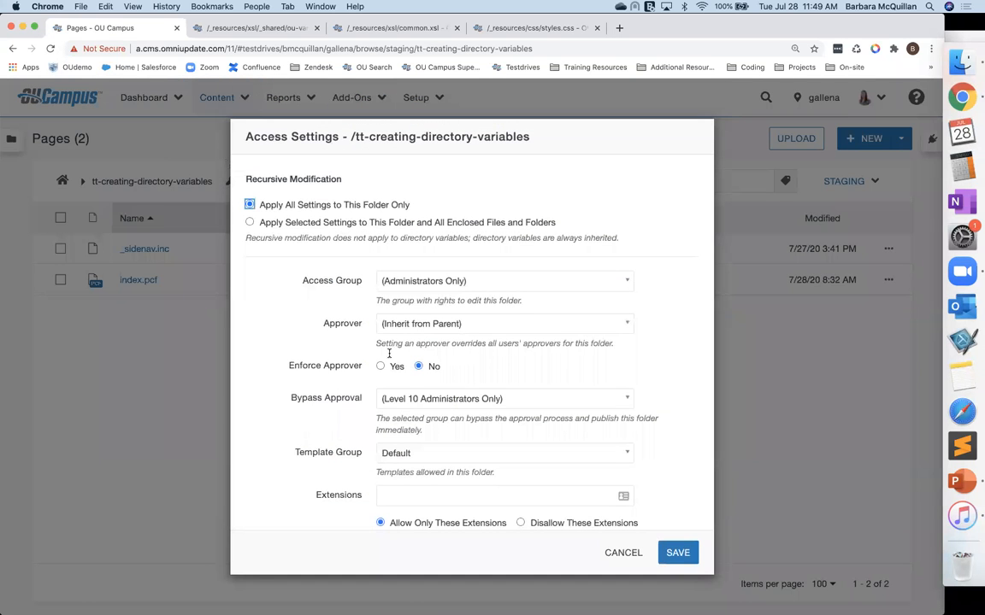
scroll(506, 446, "down", 10)
scroll(507, 445, "down", 1)
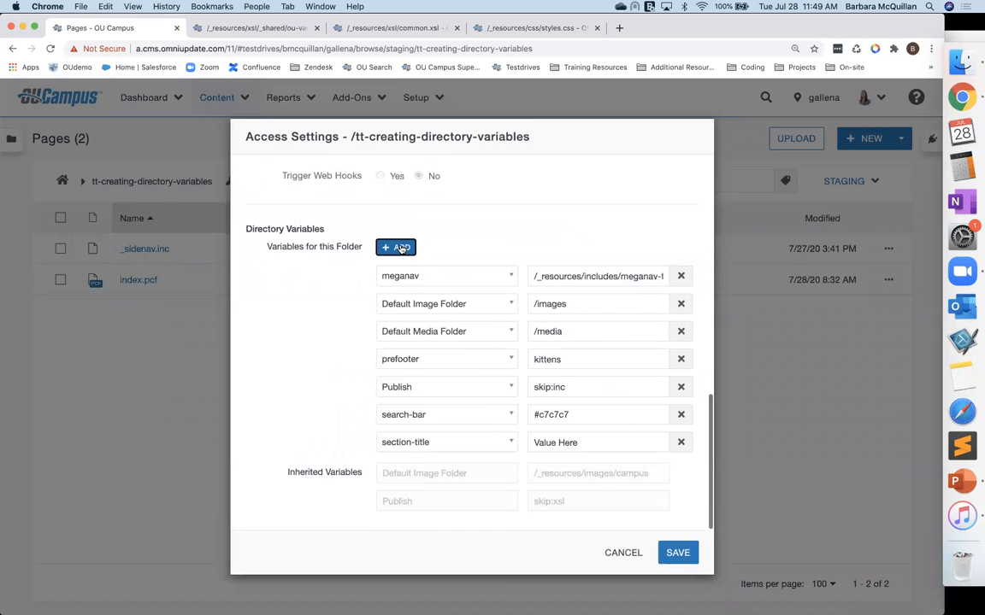
left_click(401, 247)
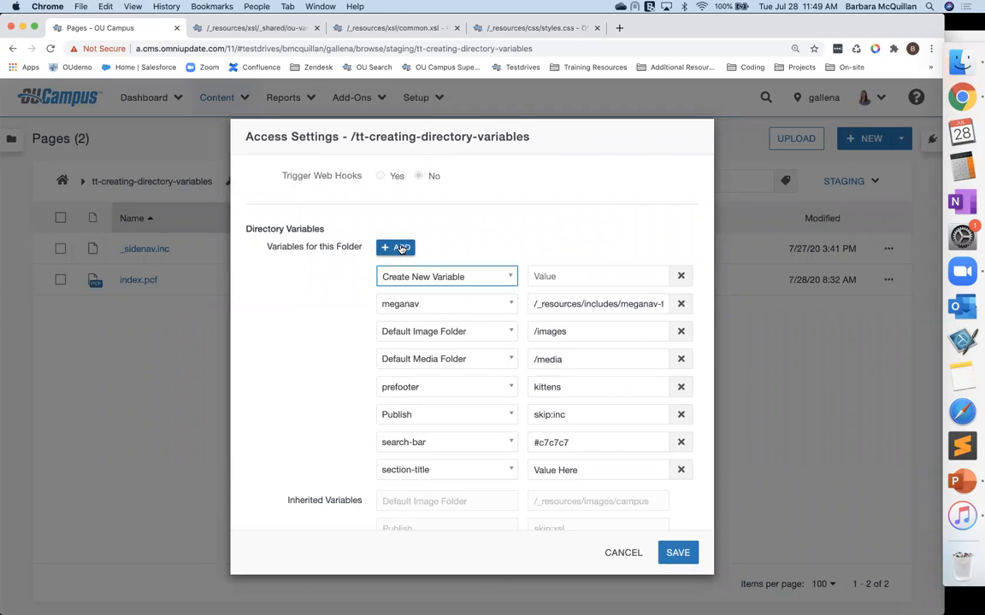
left_click(424, 277)
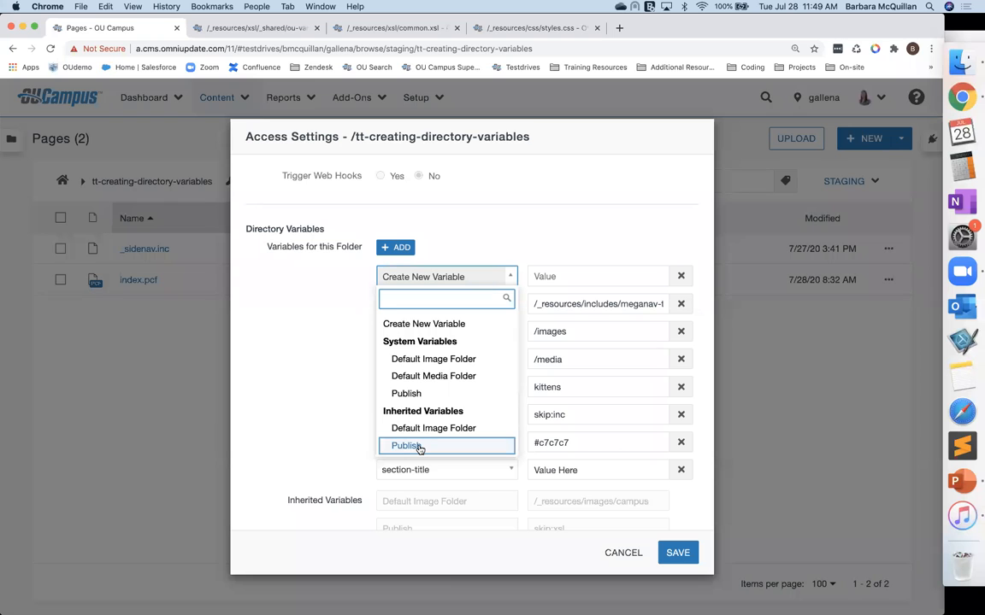
left_click(305, 364)
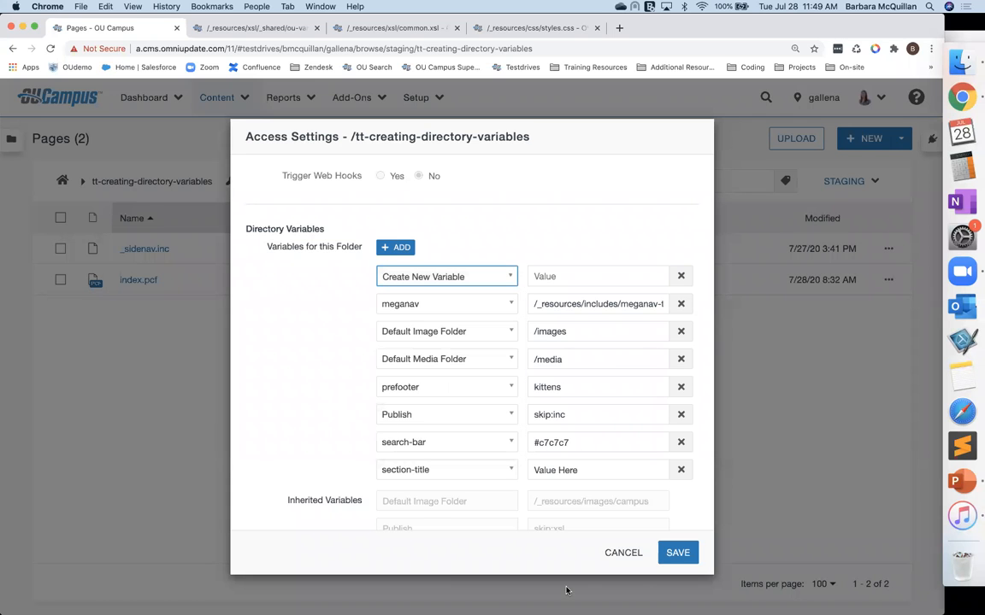
left_click(622, 552)
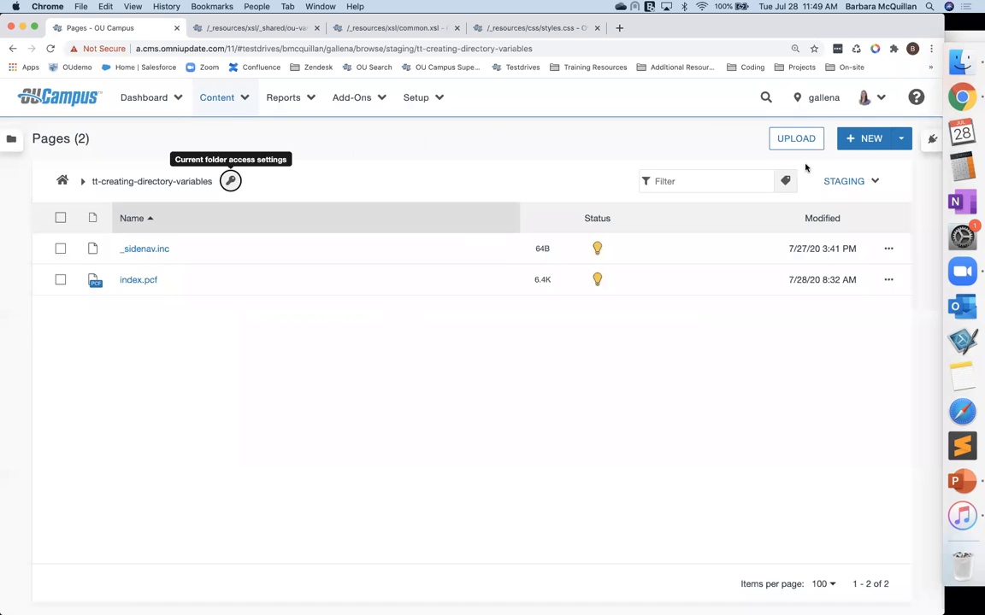
Step: Create a new section in the folder with the folder name test and the page title test
left_click(870, 138)
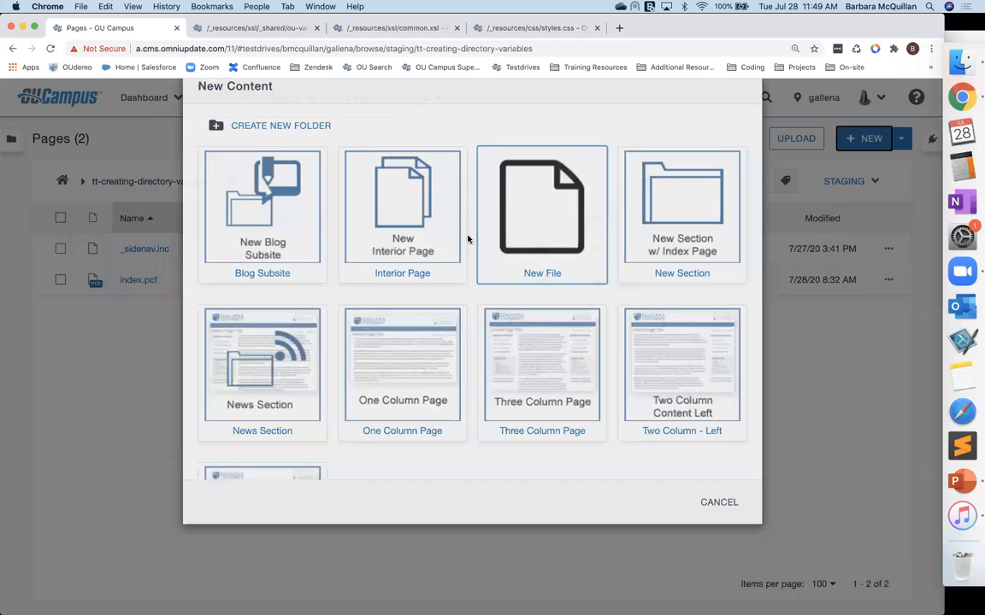
left_click(680, 249)
type("test")
key("Tab")
type("test")
key("Return")
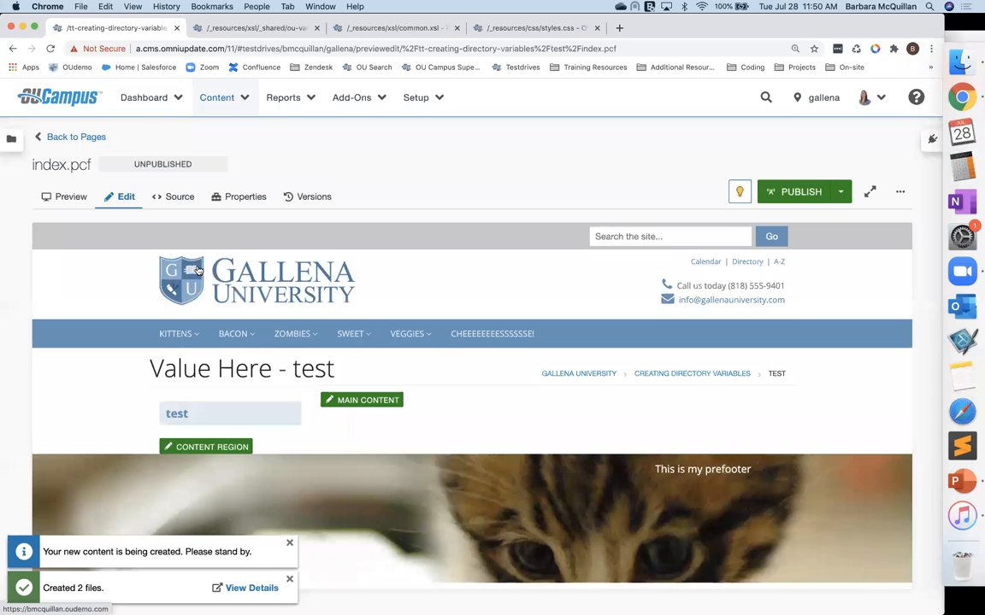
Step: Open the new test folder's access settings and review its inherited directory variables and the variable choices for a new entry
left_click(64, 137)
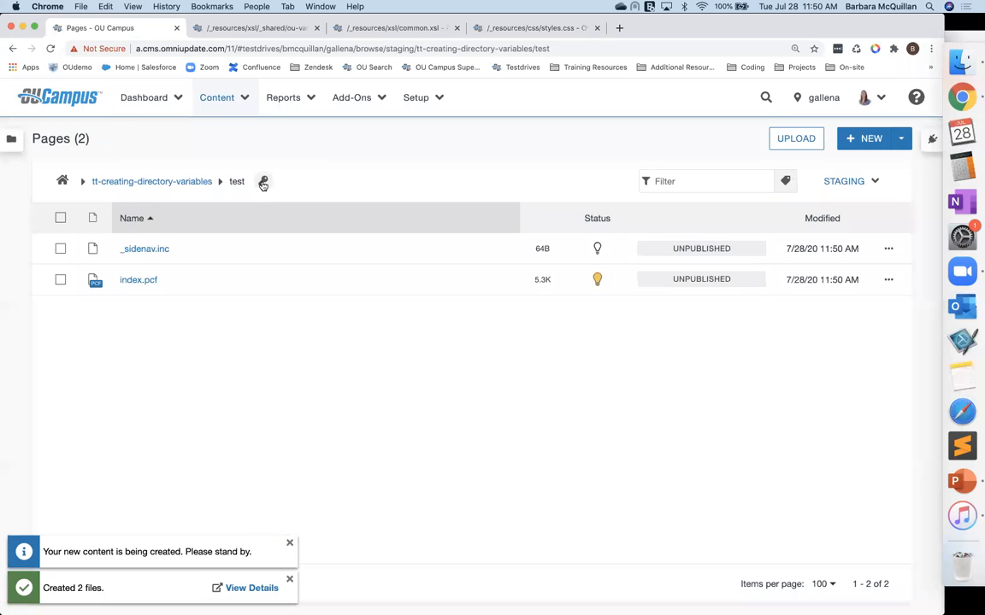
left_click(264, 183)
scroll(359, 419, "down", 10)
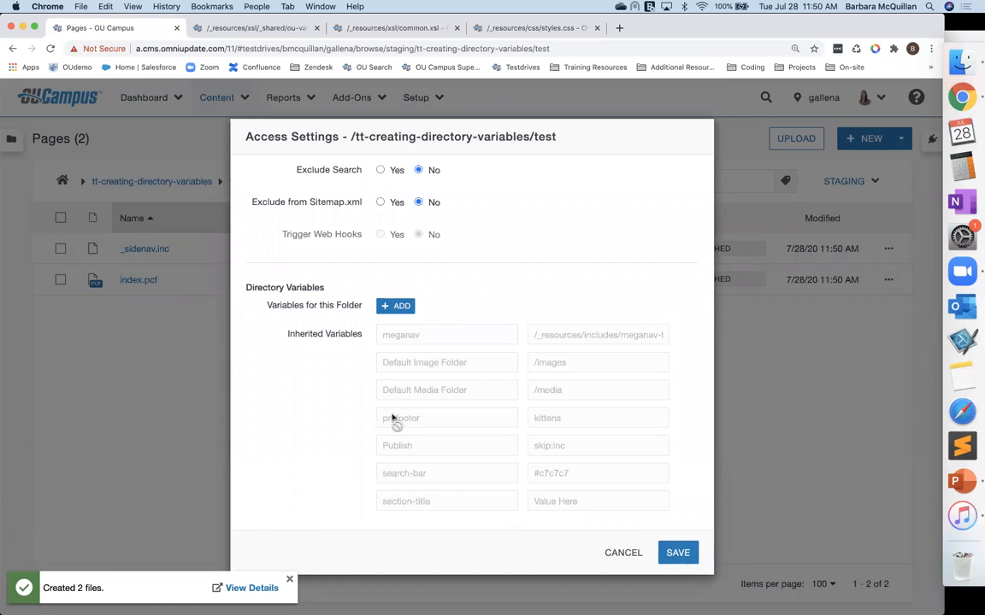
left_click(397, 306)
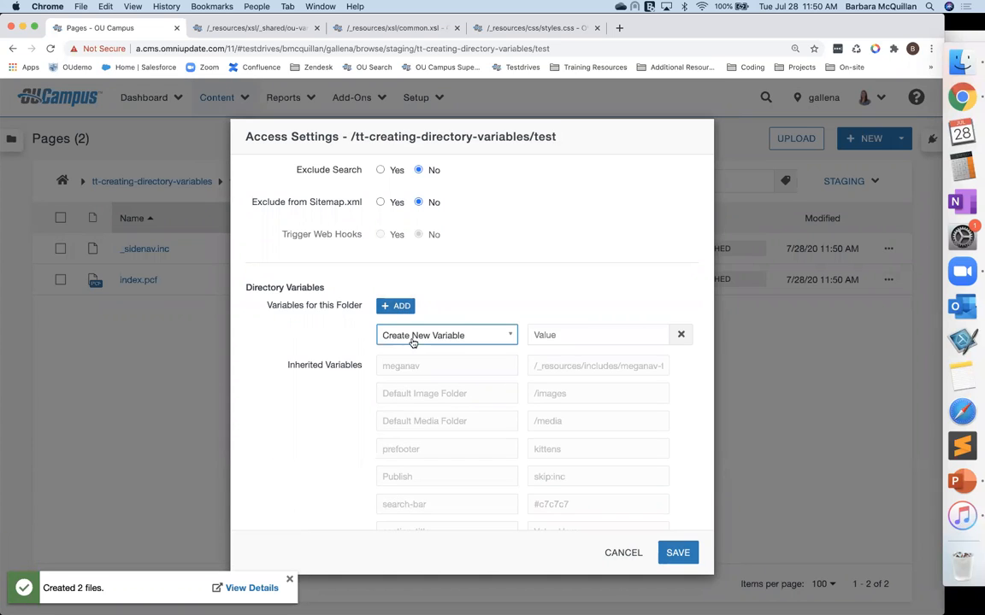
left_click(413, 342)
scroll(419, 521, "down", 1)
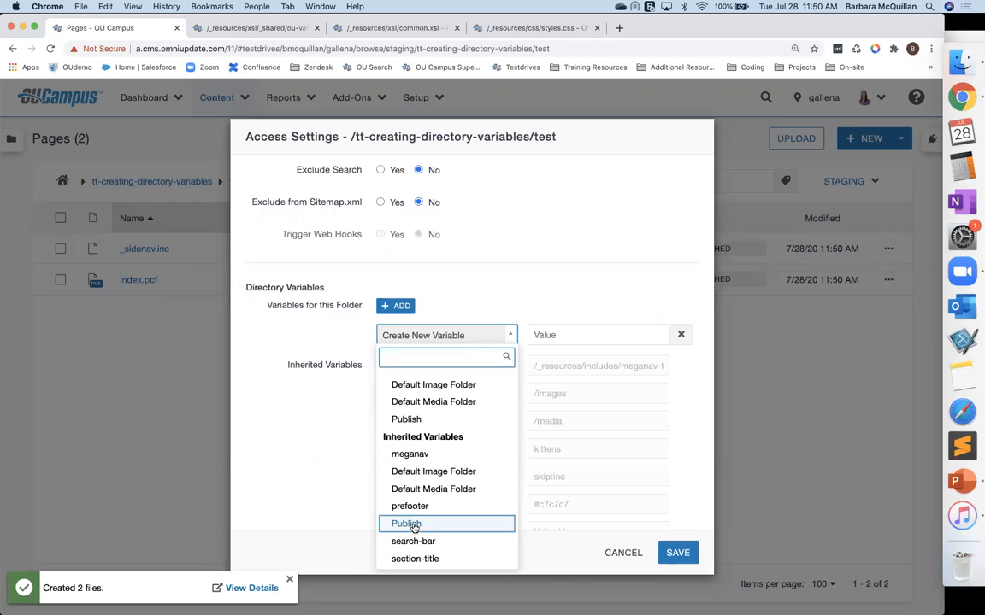
left_click(345, 429)
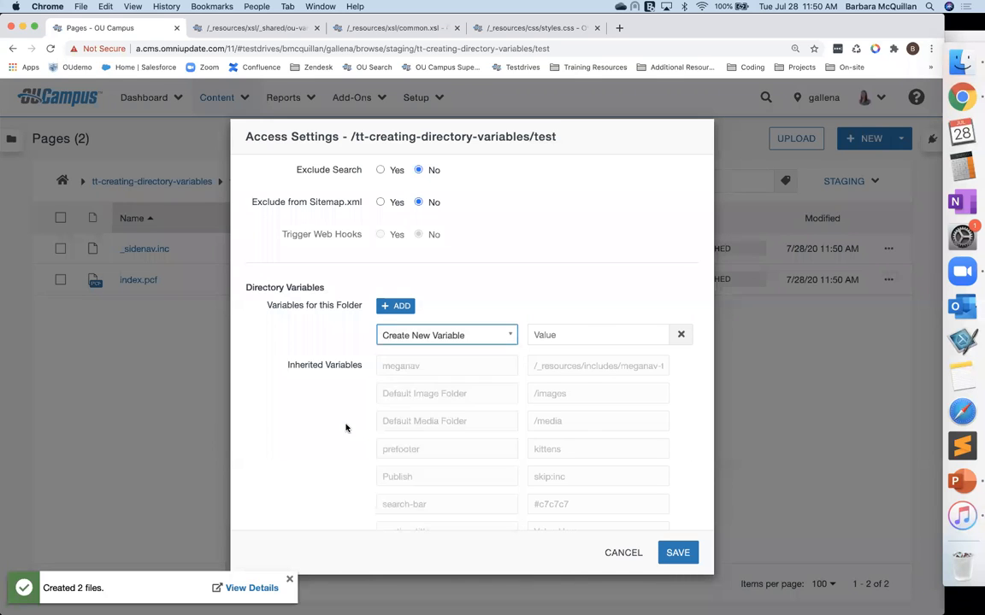
left_click(430, 337)
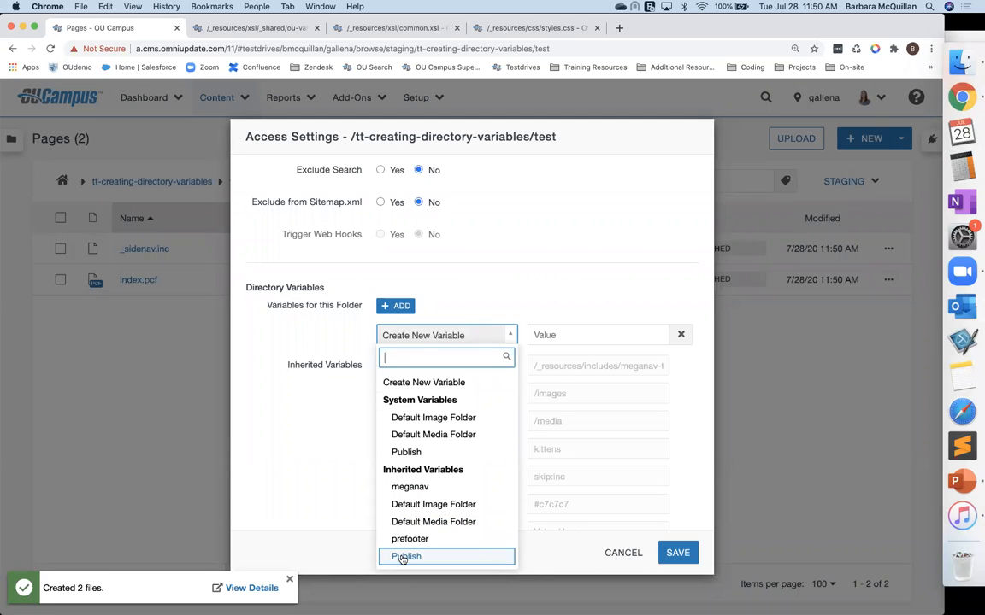
key("Up")
key("Up")
key("Up")
scroll(433, 510, "down", 1)
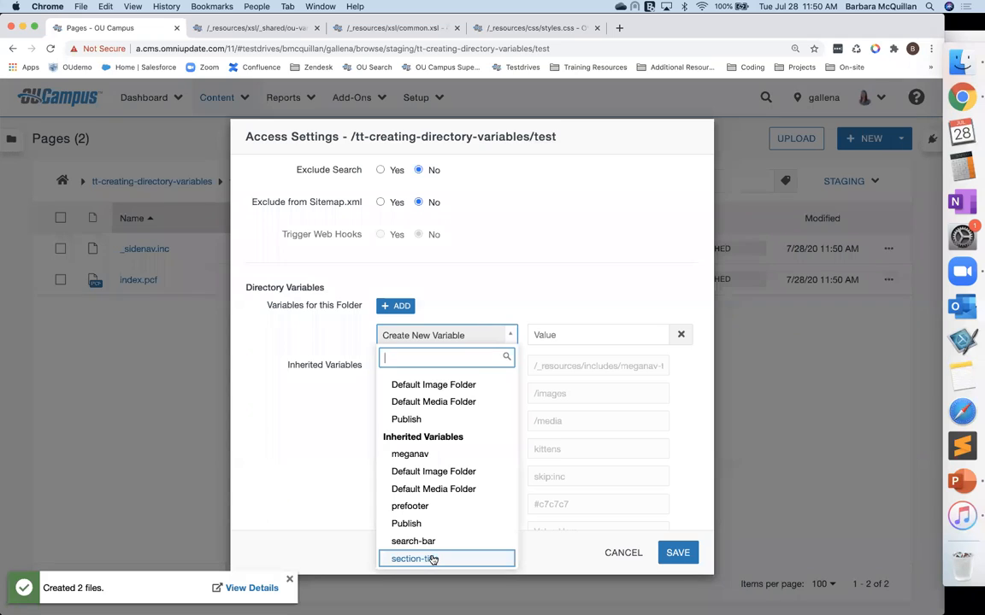
left_click(624, 554)
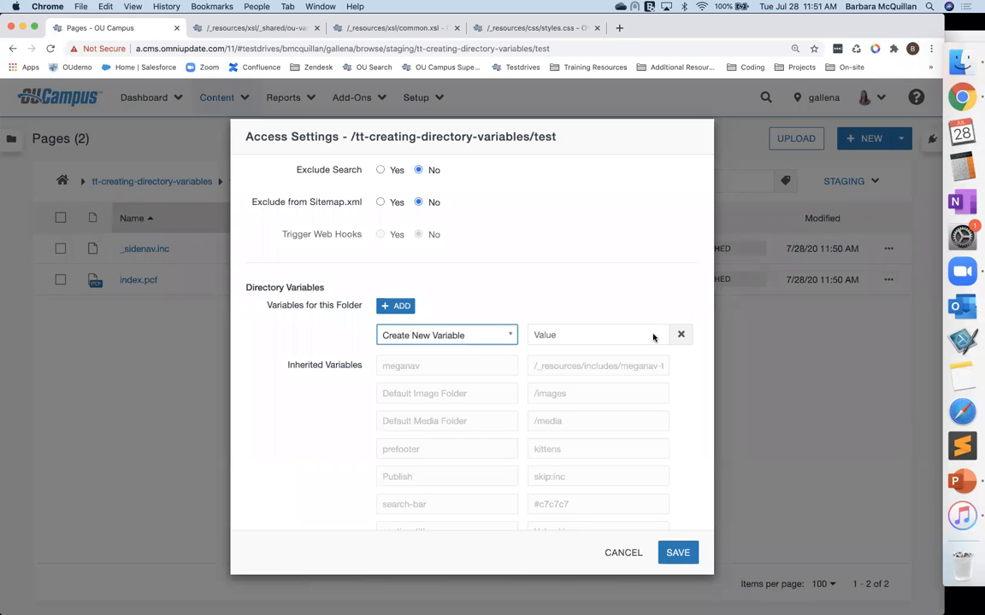
key("ctrl+Up")
left_click(400, 444)
left_click(400, 443)
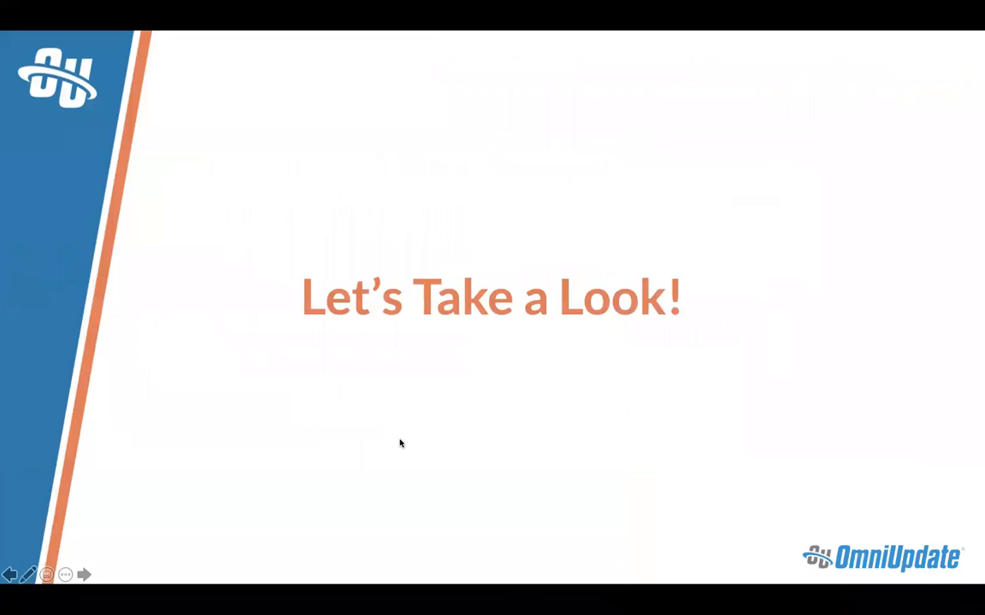
left_click(400, 444)
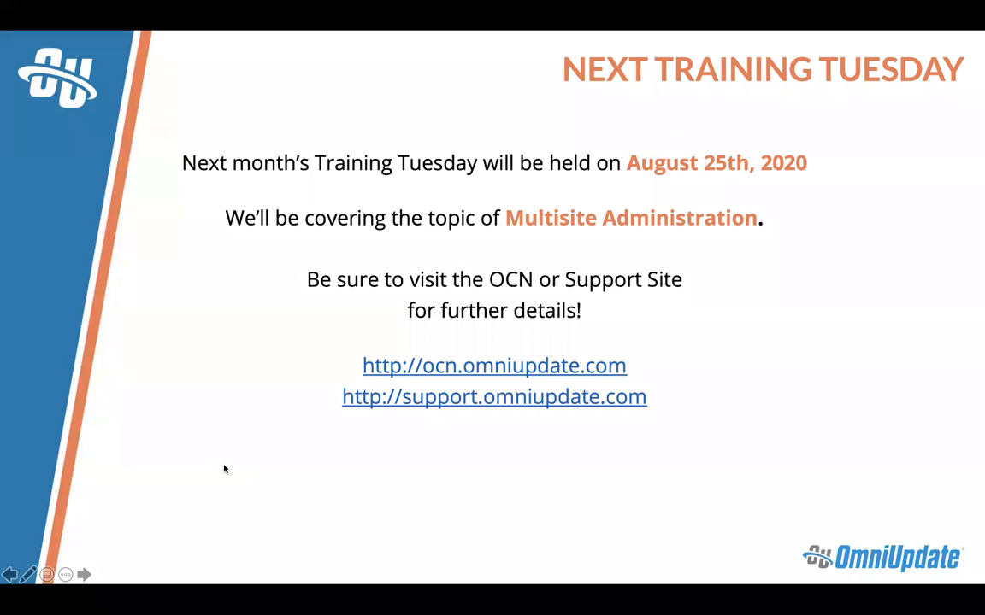